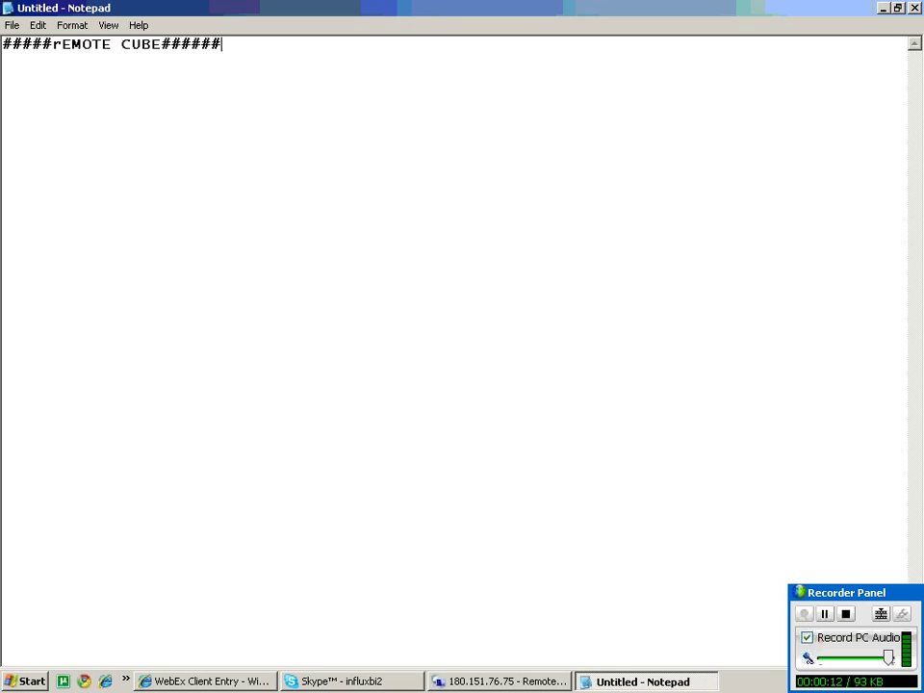
# Step: Correct the lowercase first letter of the heading so it reads "REMOTE CUBE"
pyautogui.click(50, 43)
pyautogui.press('Delete')
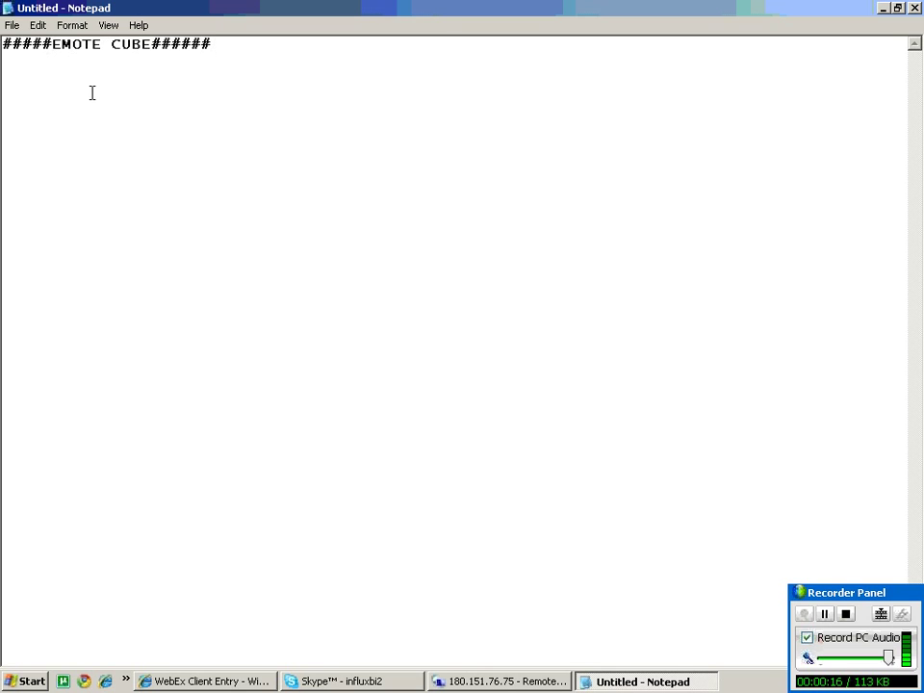
pyautogui.write('R')
# Step: Extend the heading line with "VIRTUAL PROVIDER######DIRECT DATA ACCESS#####"
pyautogui.press('End')
pyautogui.write('VIRU')
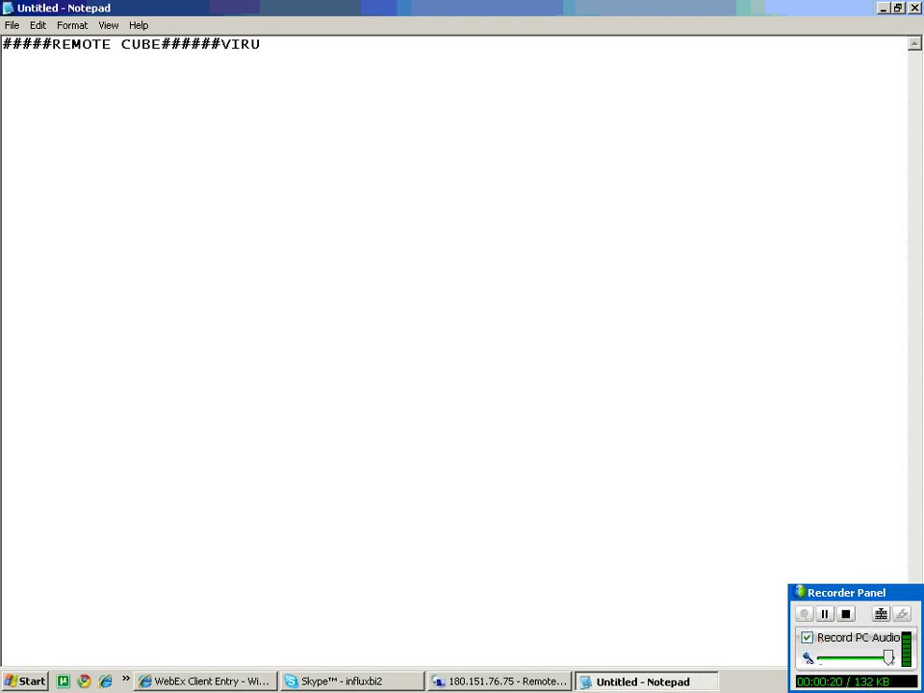
pyautogui.press('BackSpace')
pyautogui.write('TUAL PROVIDER')
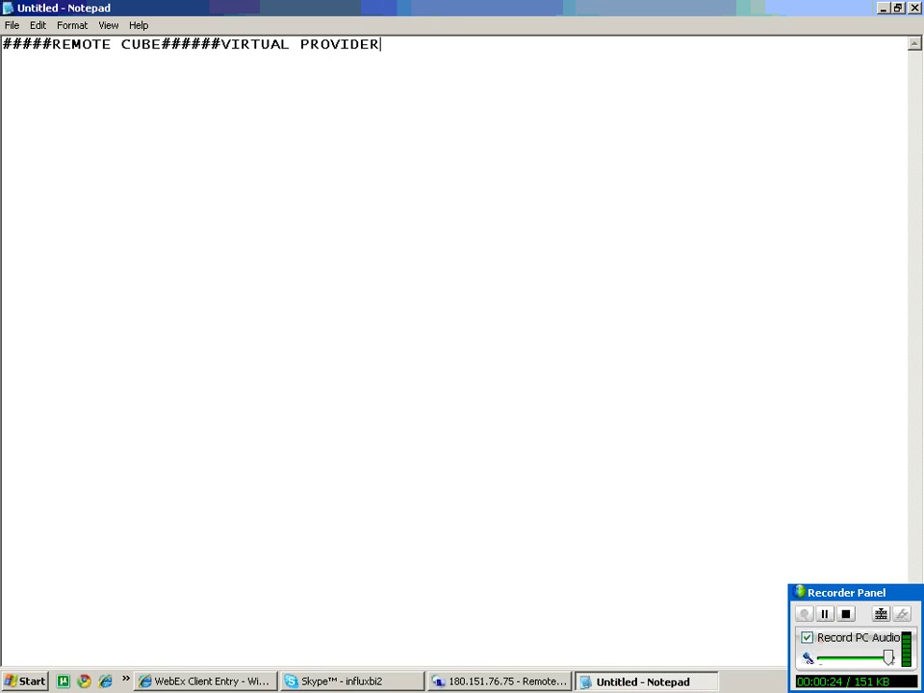
pyautogui.write('######')
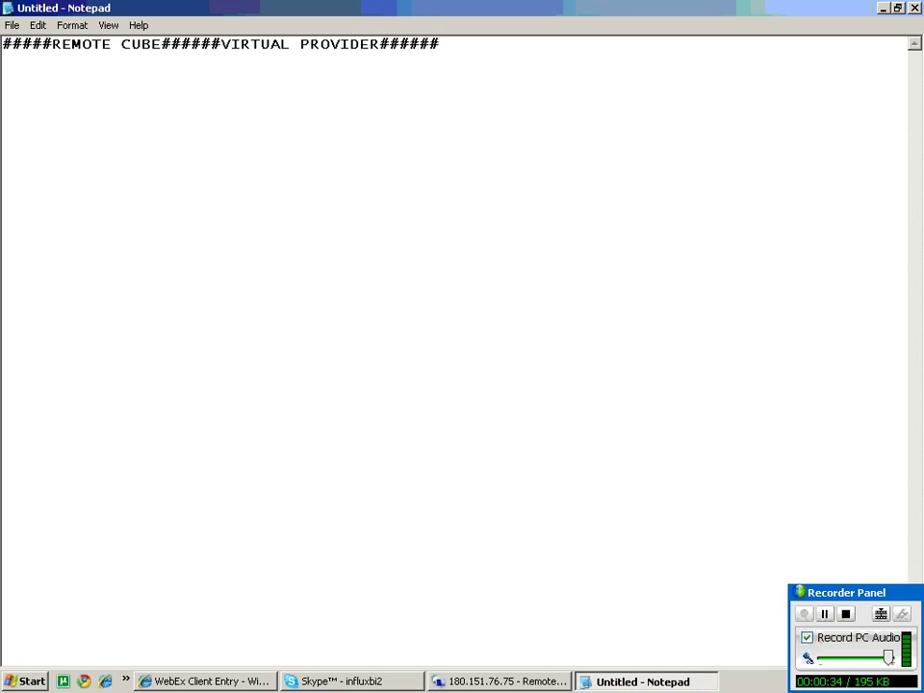
pyautogui.write('DIREC')
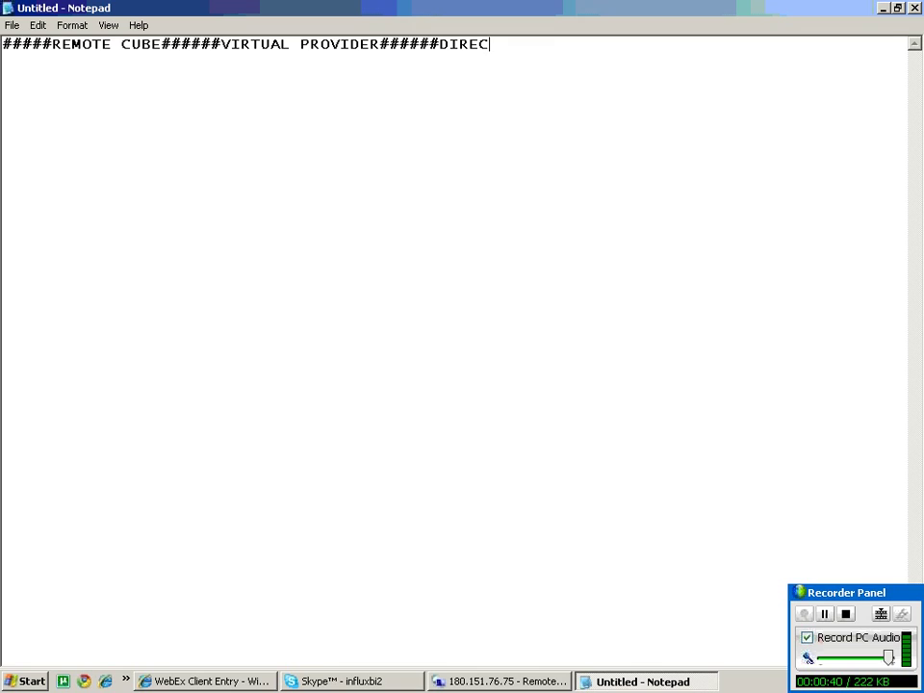
pyautogui.write('T DATA ACCES')
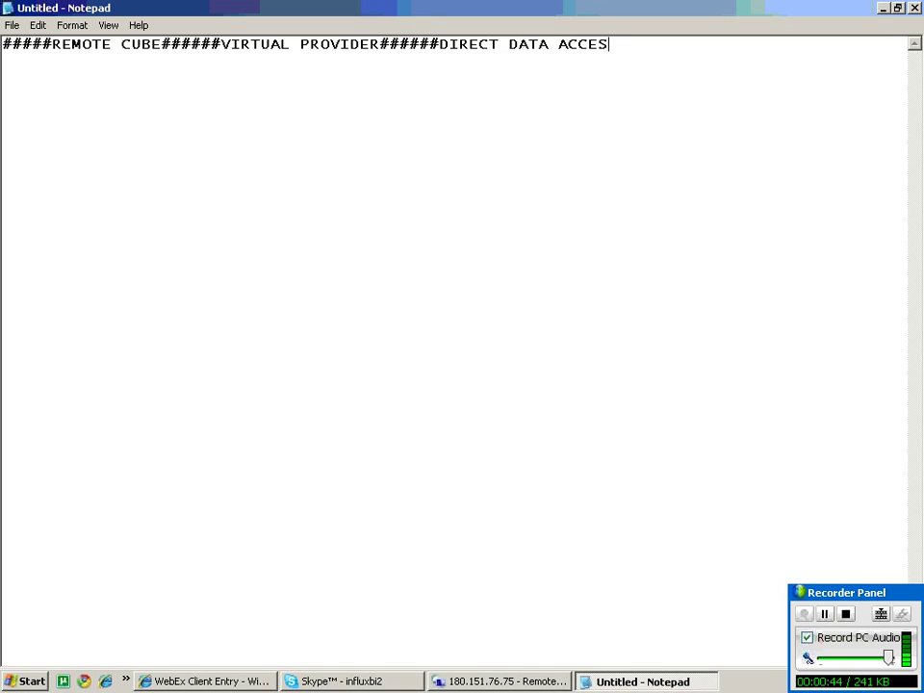
pyautogui.write('S#####')
# Step: Below the heading, add the line "IN THIS WE CAN REPORT ON DIRECTLY SOURCE DATA WITHOUT LAODING TO BW SYS"
pyautogui.press('Return')
pyautogui.write('IN')
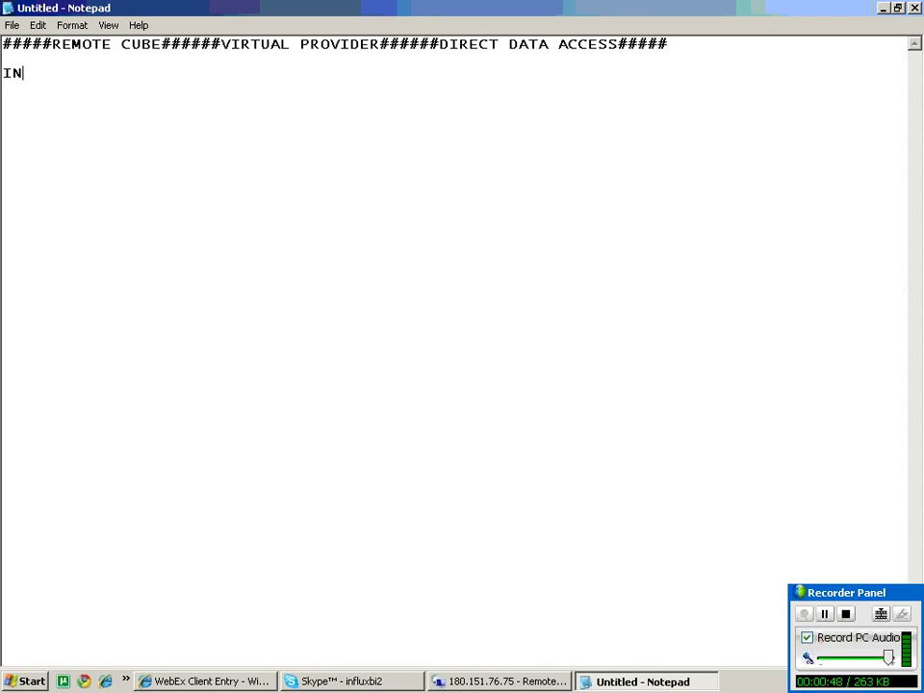
pyautogui.write(' THIS WE')
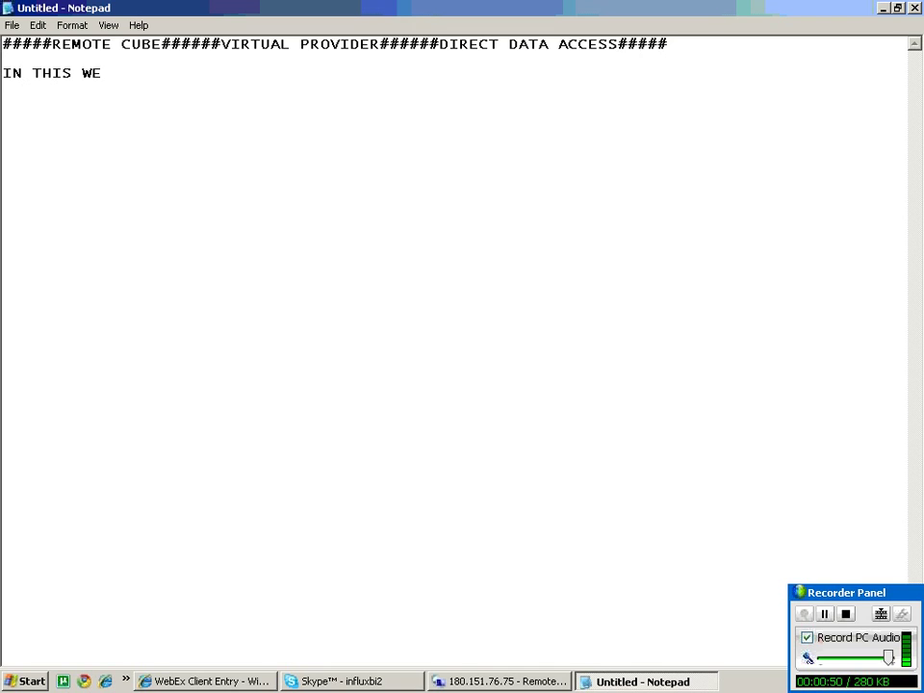
pyautogui.write(' CAN REPORT ')
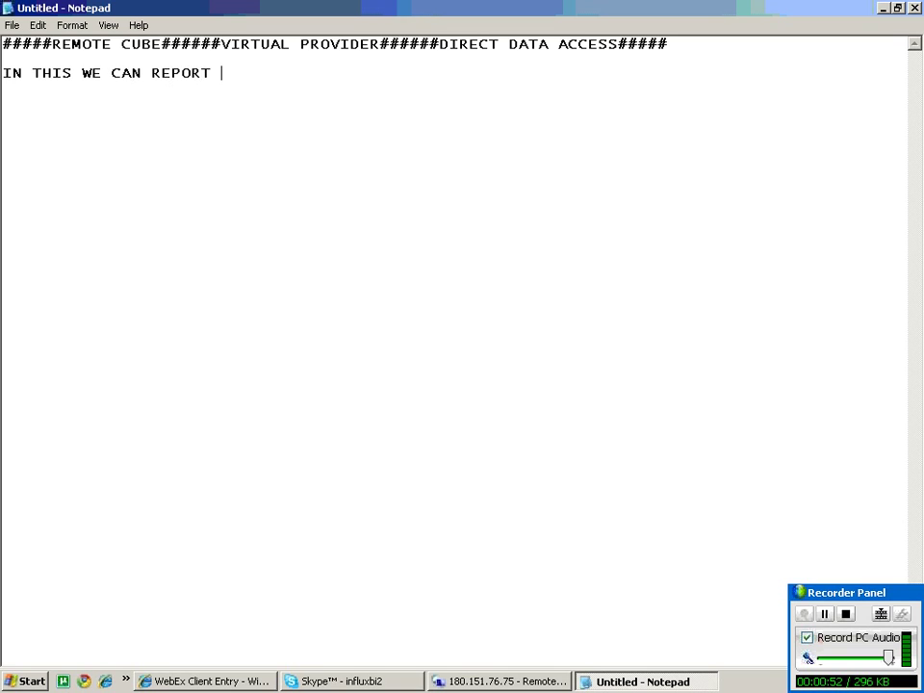
pyautogui.write('ON DIRECT')
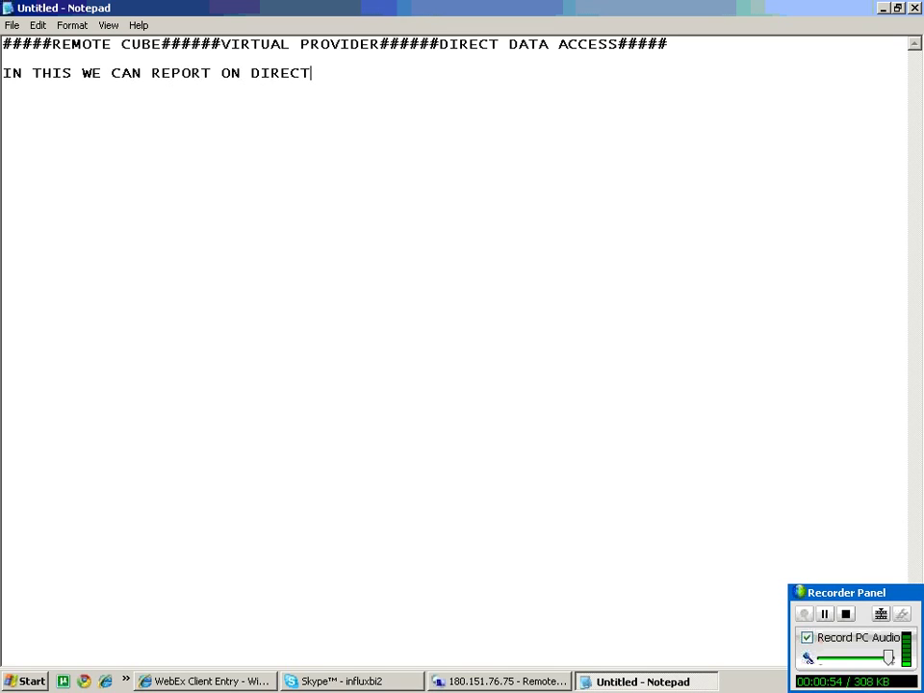
pyautogui.write('LY SOURCE')
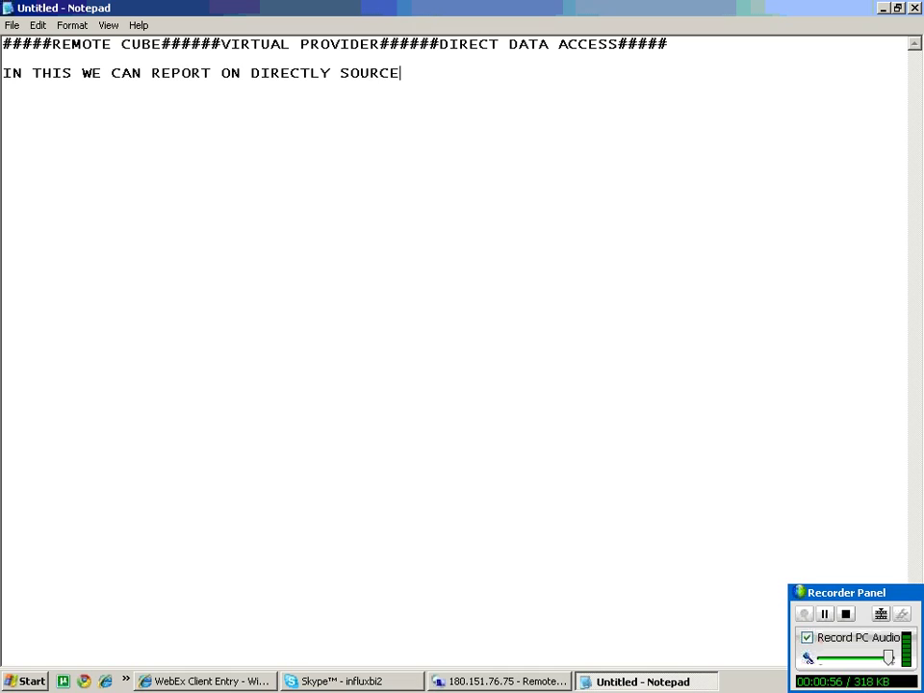
pyautogui.write(' DATA WITH')
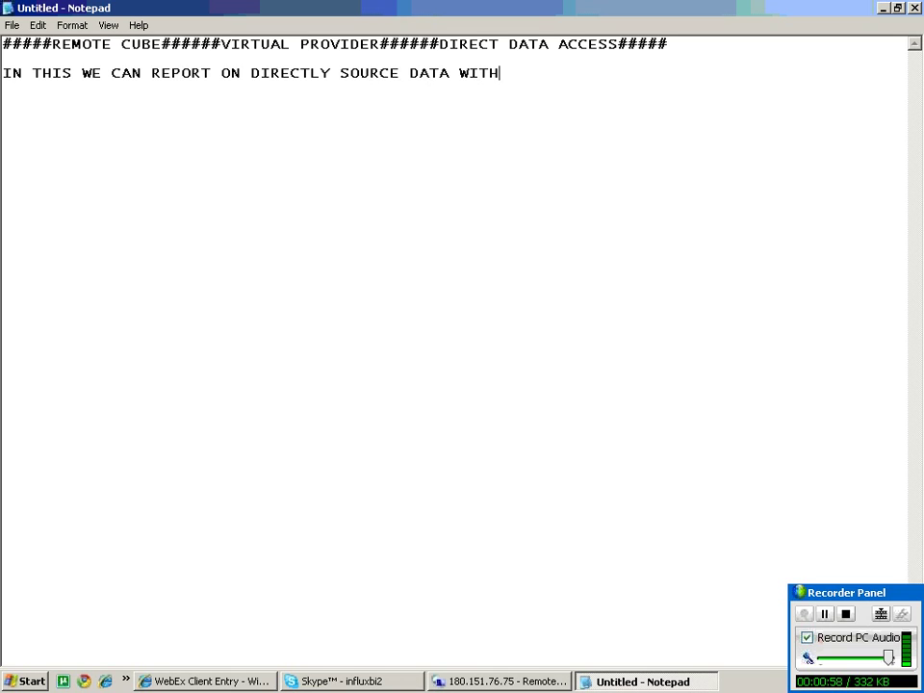
pyautogui.write('OUT LAODING')
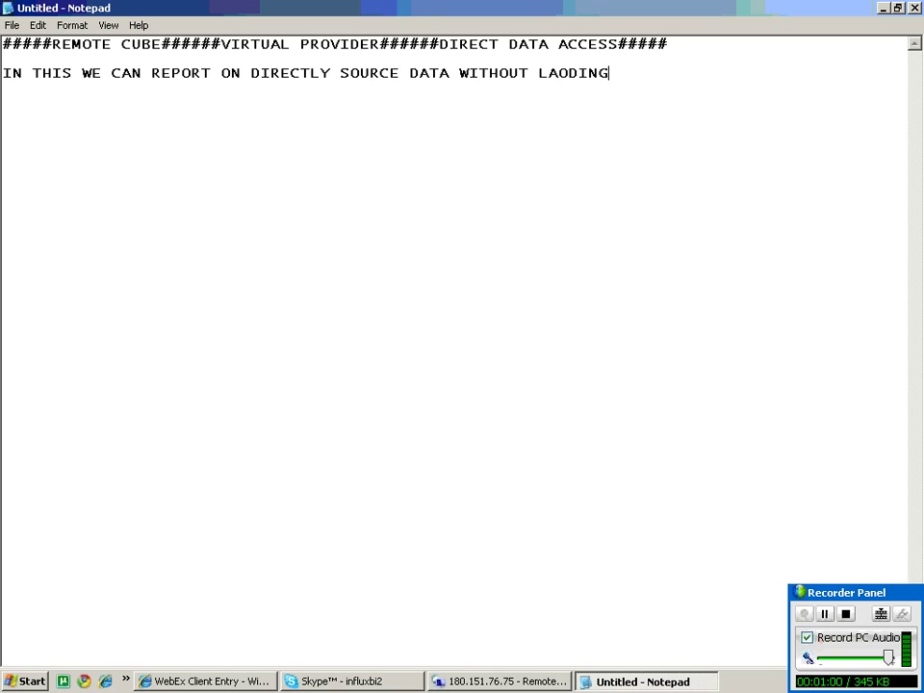
pyautogui.write(' TO BW SYS')
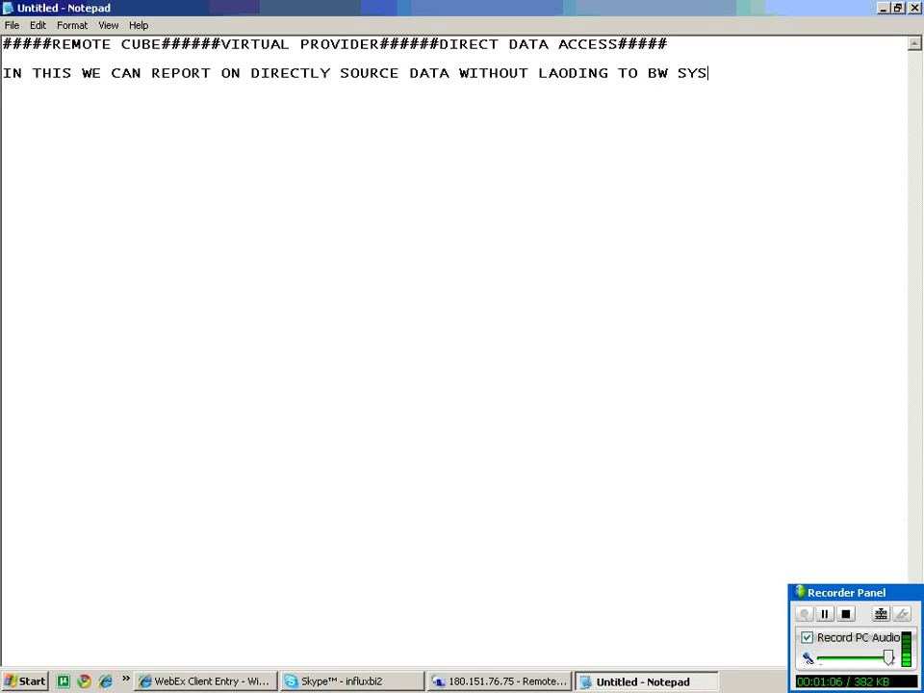
# Step: Add a data flow line reading "SOURCE DATA----SAP BW SYS(REMOTE CUBE)---REPORTS" below the description
pyautogui.press('Return')
pyautogui.write('SOURCE D')
pyautogui.write('TAA')
pyautogui.press('BackSpace')
pyautogui.press('BackSpace')
pyautogui.press('BackSpace')
pyautogui.write('ATA')
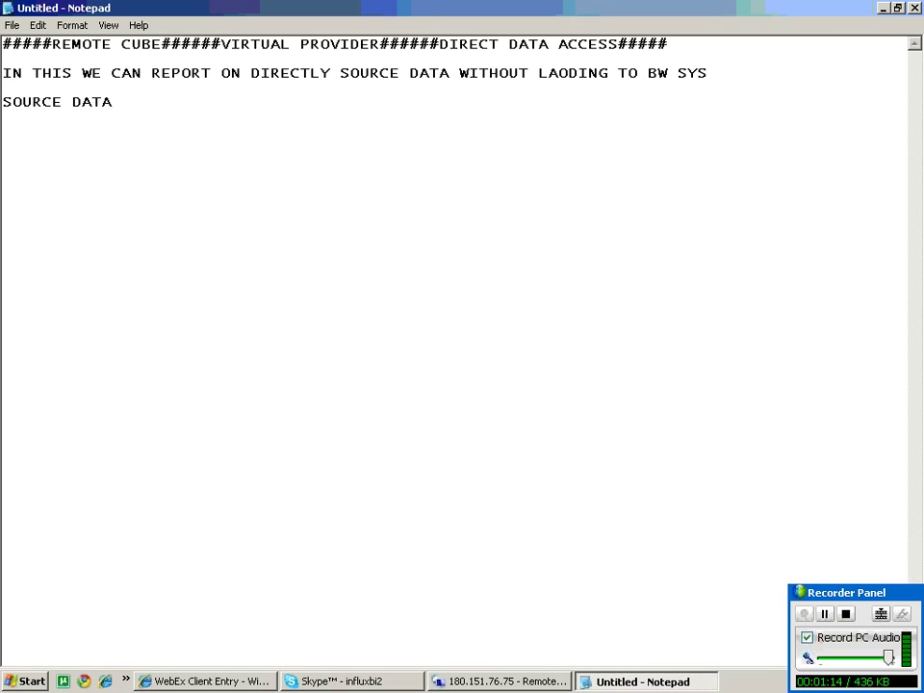
pyautogui.write('----SAP BW SYS')
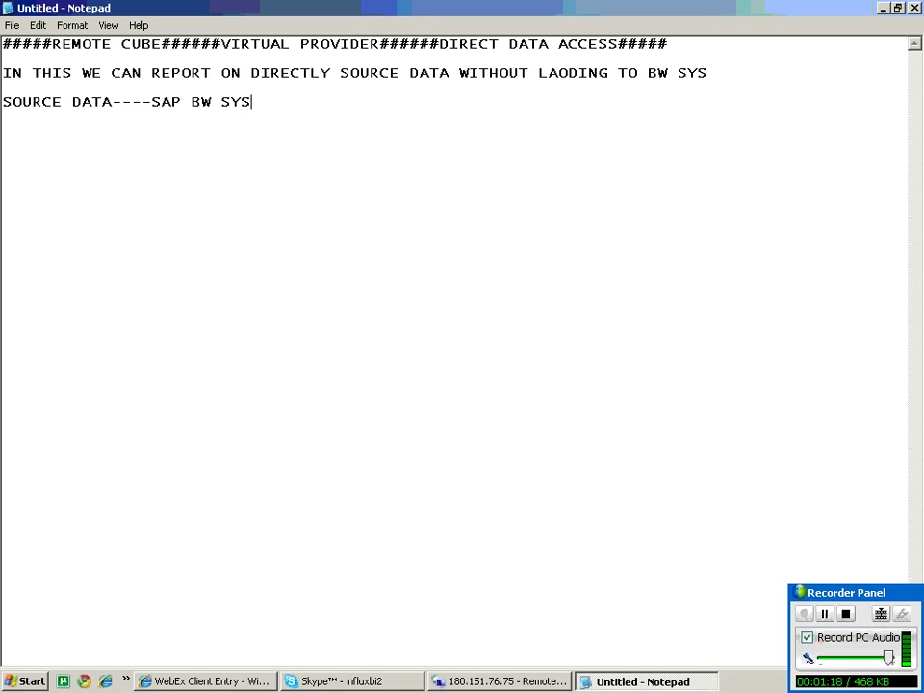
pyautogui.write('(REMOTE')
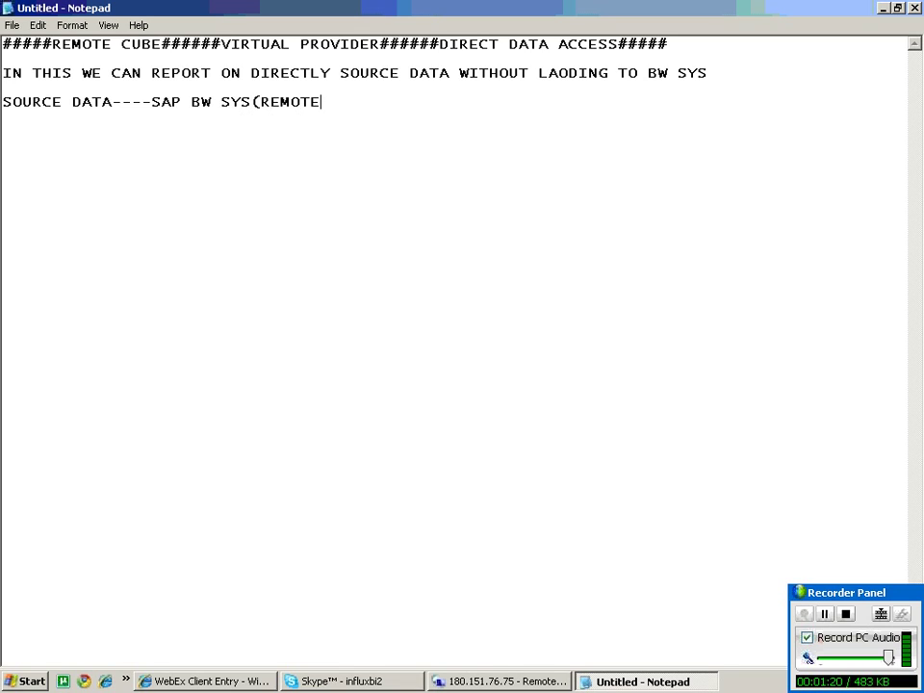
pyautogui.write(' CUBE)---REP')
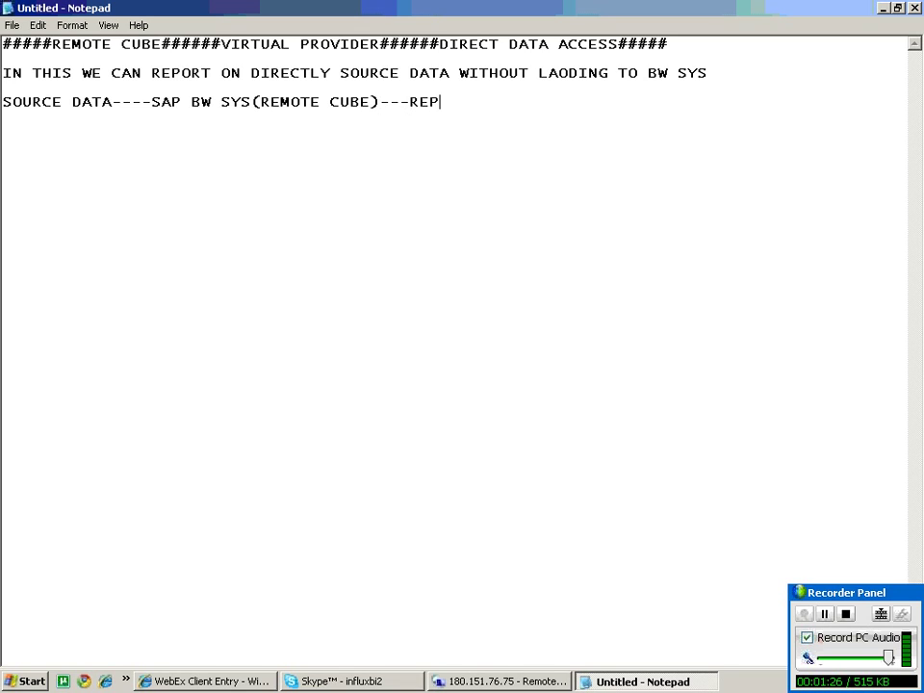
pyautogui.write('ORTS')
pyautogui.moveTo(370, 101); pyautogui.dragTo(4, 101)
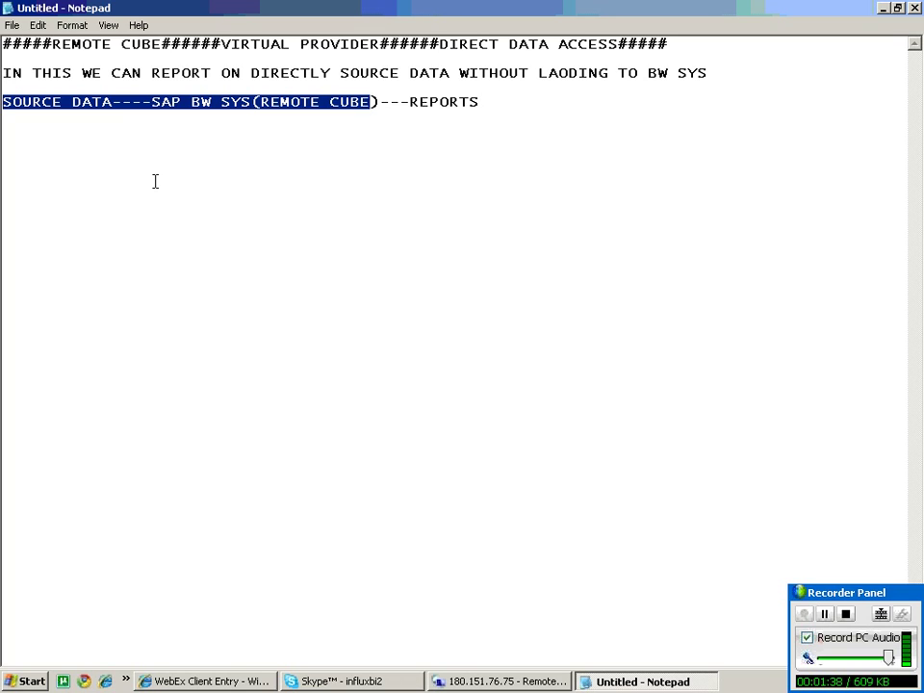
pyautogui.moveTo(484, 101); pyautogui.dragTo(3, 58)
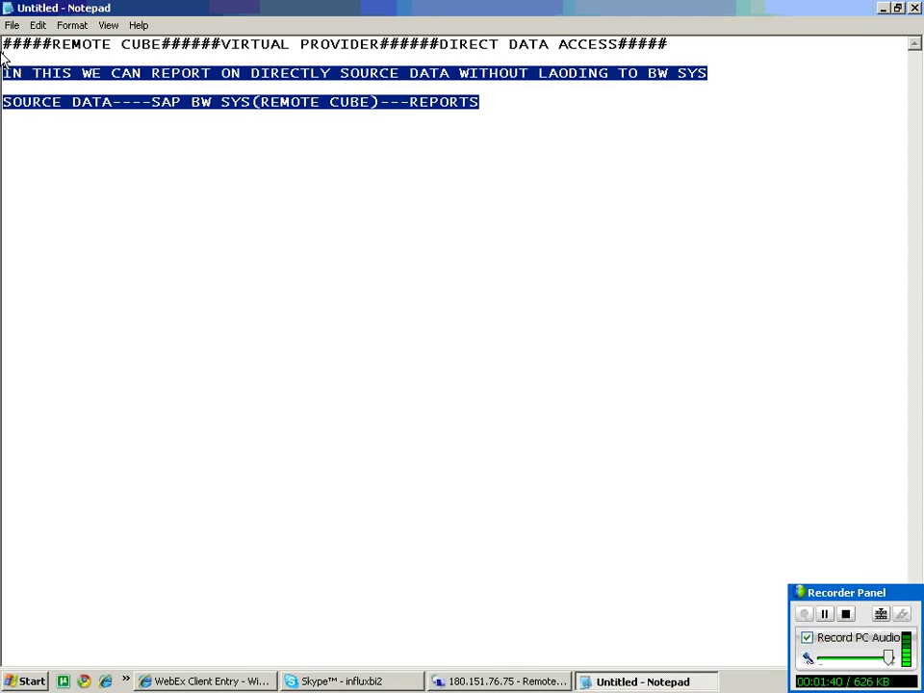
pyautogui.click(485, 101)
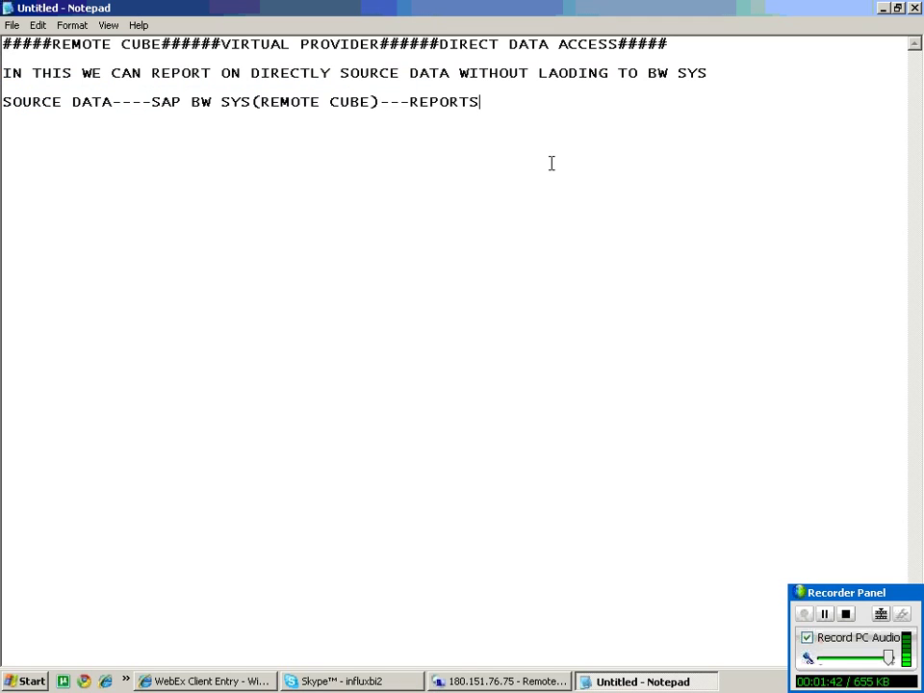
# Step: Leave blank space below the reports line and add the flow "SS-----DS-------DT"
pyautogui.press('Return')
pyautogui.press('Return')
pyautogui.click(500, 104)
pyautogui.press('Return')
pyautogui.press('Return')
pyautogui.press('Return')
pyautogui.press('Return')
pyautogui.press('Return')
pyautogui.press('Return')
pyautogui.press('Return')
pyautogui.write('SS--')
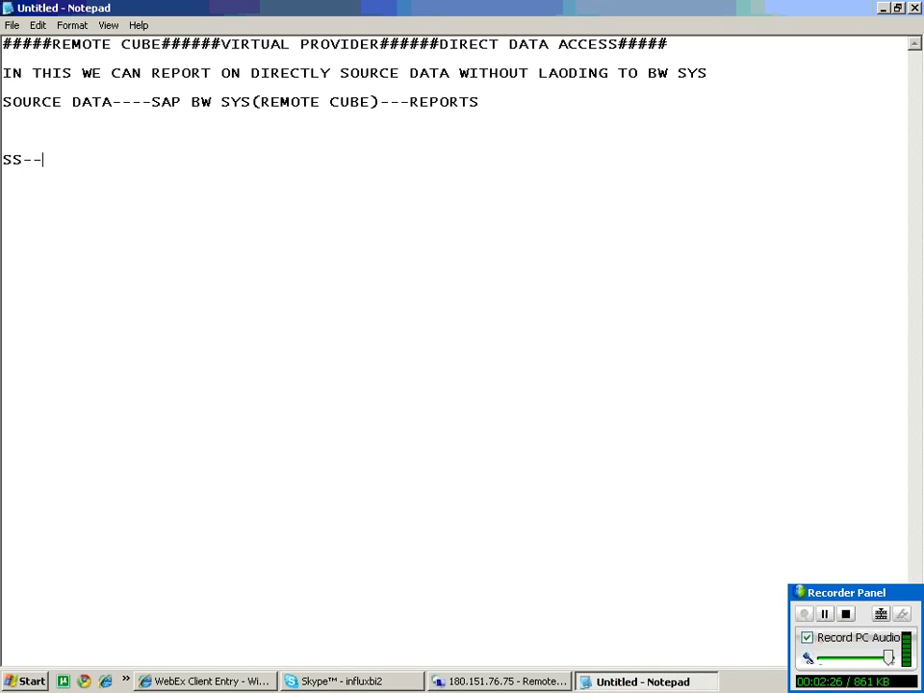
pyautogui.write('---DS-------DT')
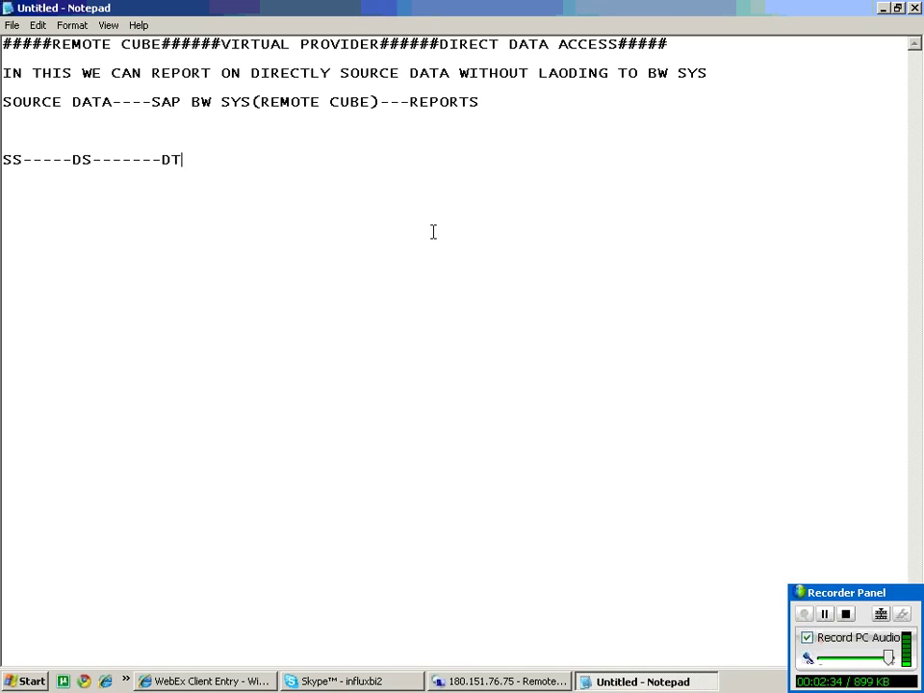
# Step: Insert "TRFN" and "DTP" among the dashes between DS and DT in the flow line
pyautogui.press('Left')
pyautogui.press('Left')
pyautogui.press('Left')
pyautogui.press('Left')
pyautogui.press('Left')
pyautogui.press('Left')
pyautogui.press('Left')
pyautogui.press('Right')
pyautogui.press('Right')
pyautogui.press('Right')
pyautogui.press('Right')
pyautogui.write('TRFN')
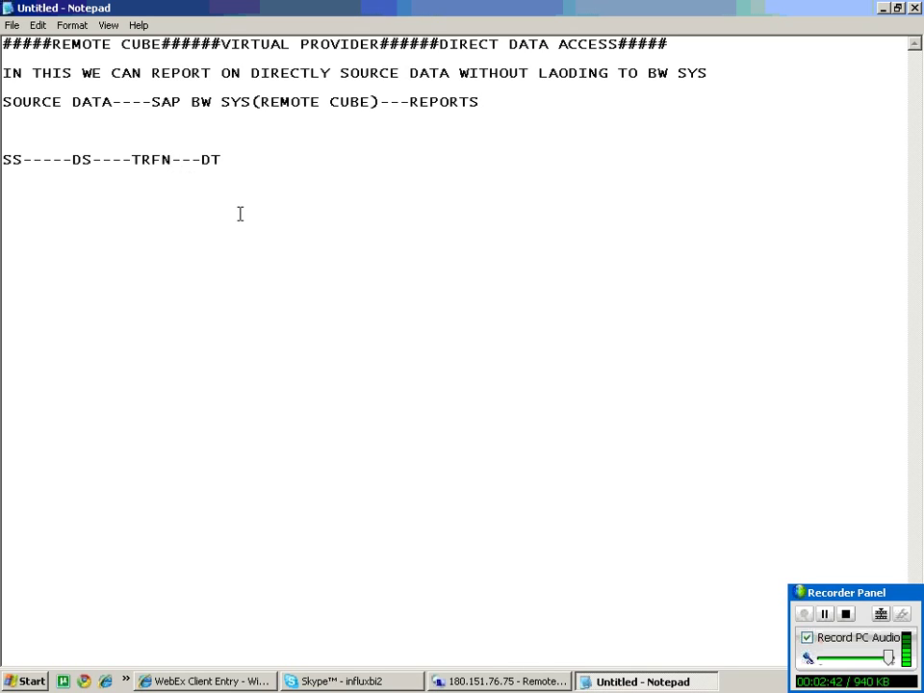
pyautogui.press('Right')
pyautogui.write('DTP')
# Step: Number the flow elements in creation order: SS(1), DS(2), DT(3), TRFN(4) and DTP(5)
pyautogui.click(20, 161)
pyautogui.write('(1)')
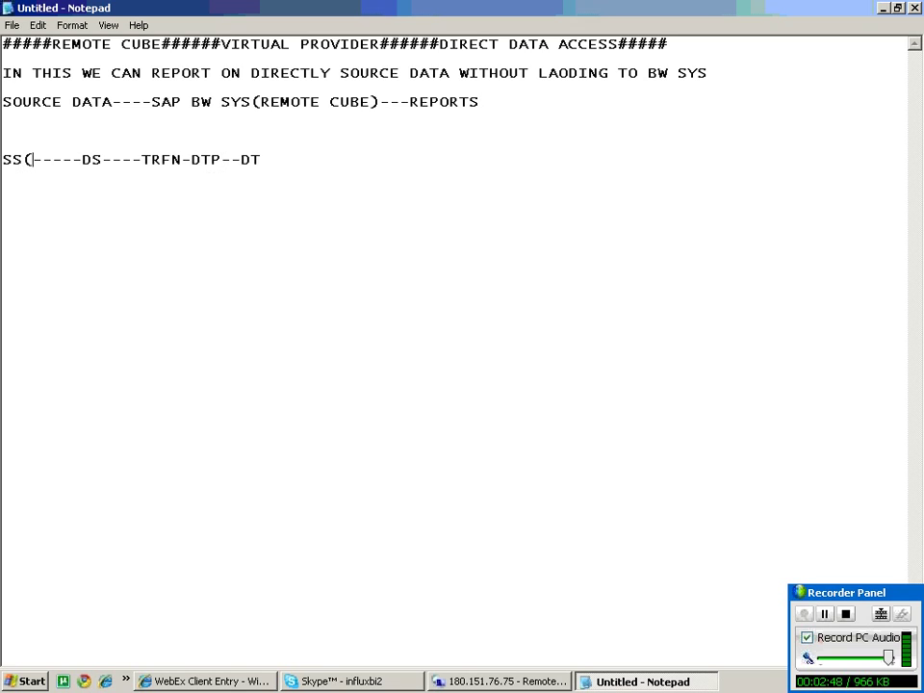
pyautogui.click(119, 163)
pyautogui.write('(2)')
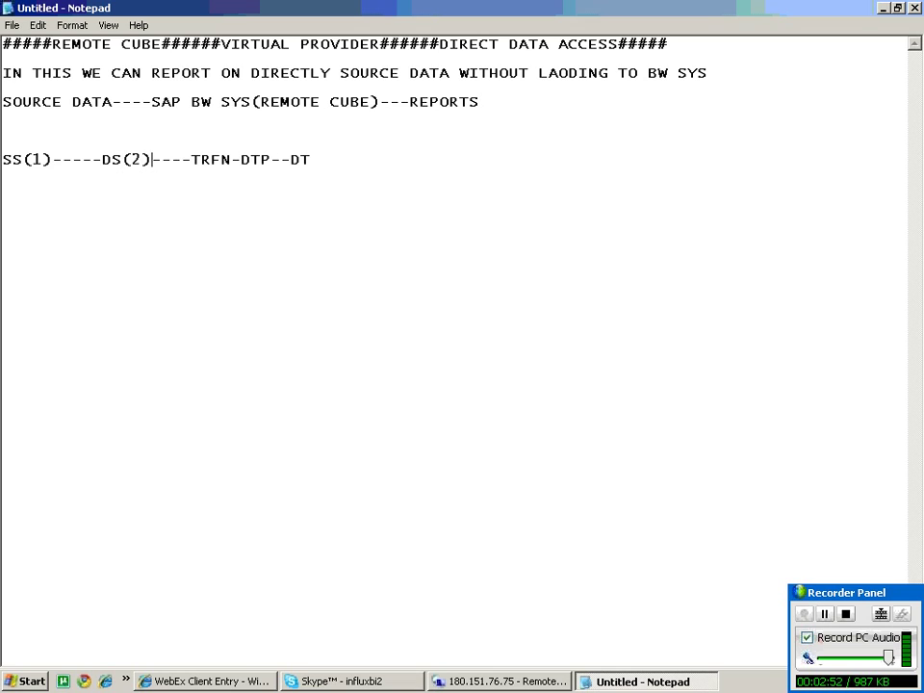
pyautogui.click(312, 159)
pyautogui.write('(3)')
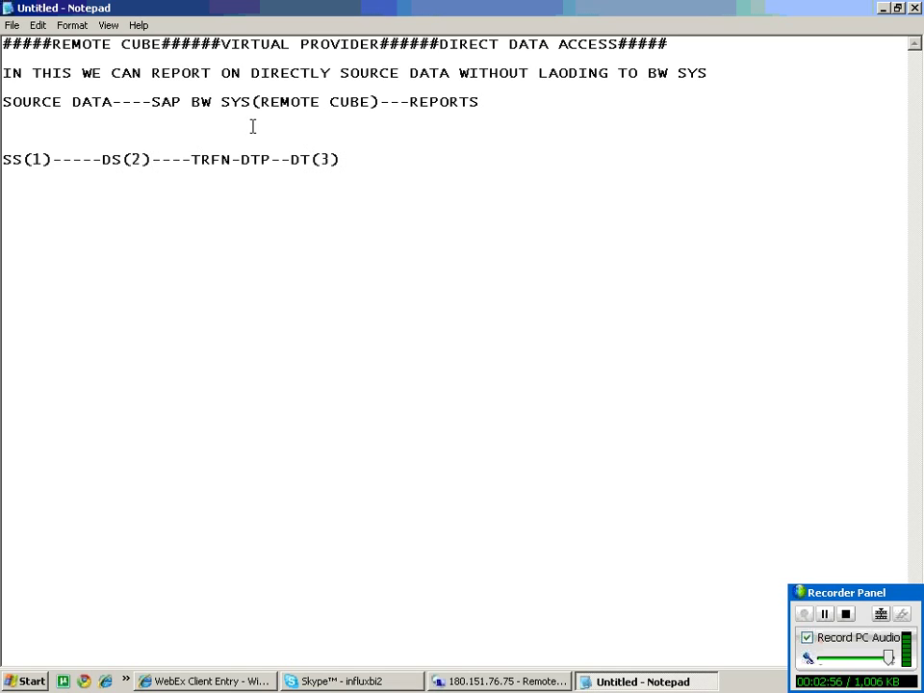
pyautogui.click(243, 160)
pyautogui.write('(4)')
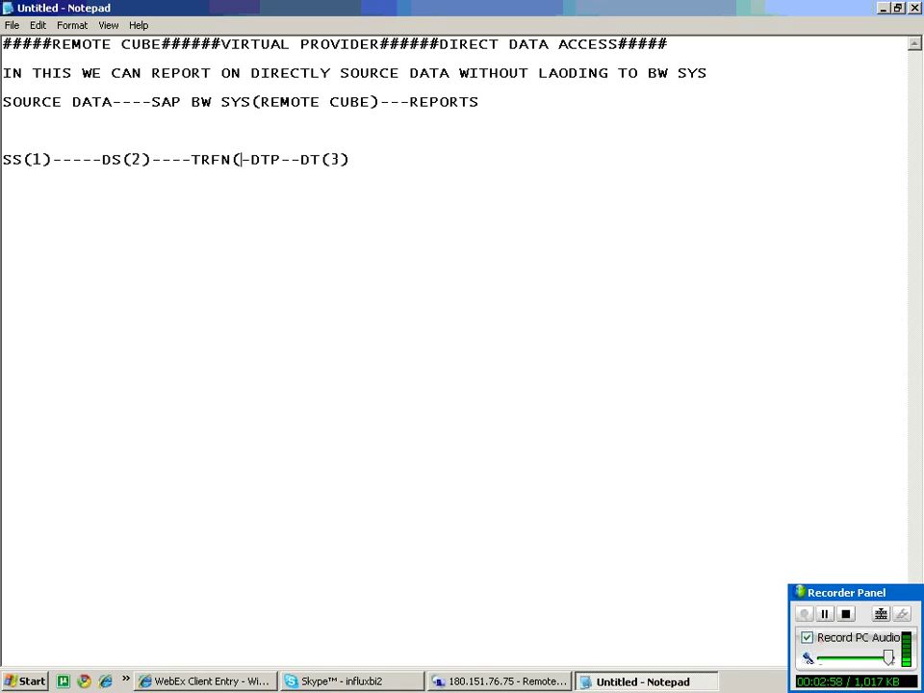
pyautogui.click(300, 161)
pyautogui.write('(5)')
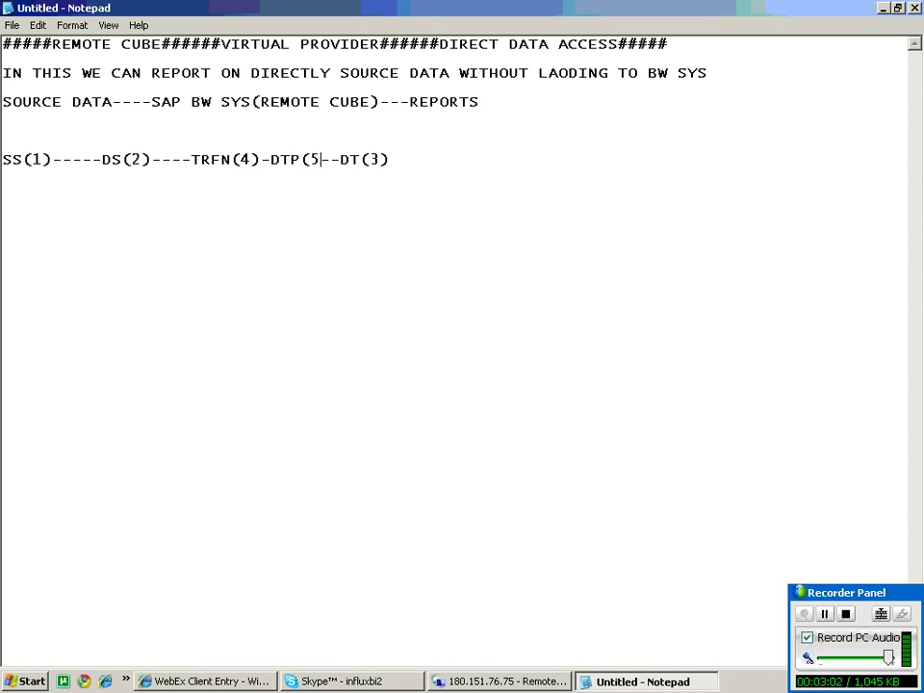
# Step: Below the flow line, start a numbered procedure with "1.SOURCE SYS--FILE"
pyautogui.click(446, 188)
pyautogui.press('Return')
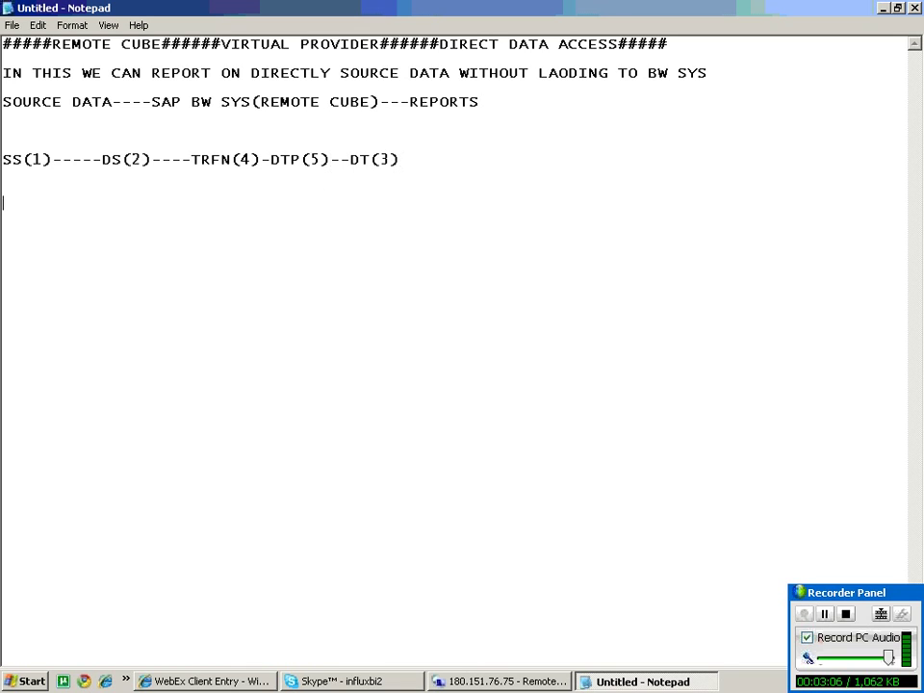
pyautogui.write('1.SOURC')
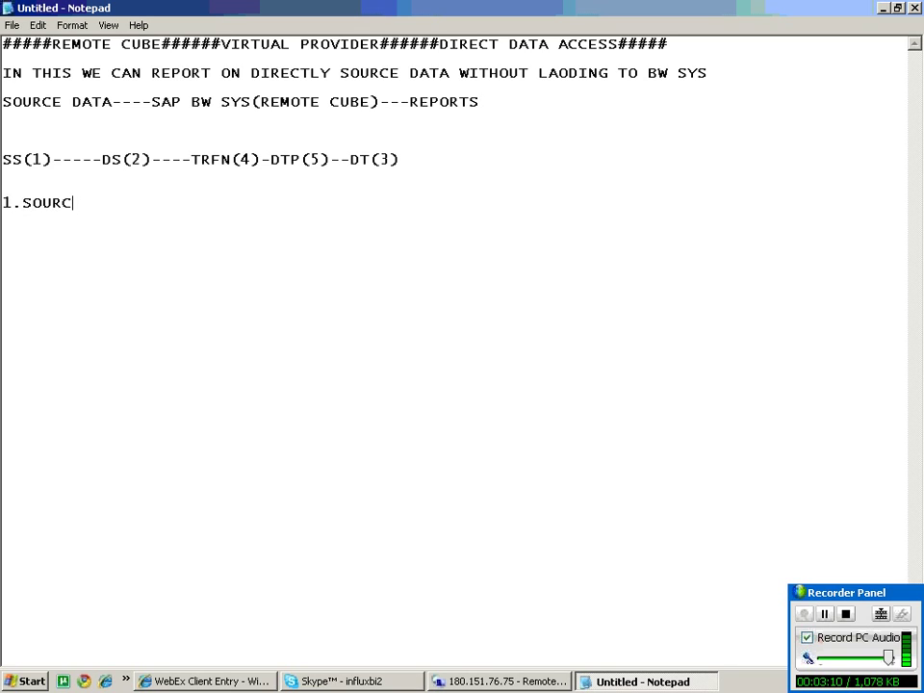
pyautogui.write('E SYS--F')
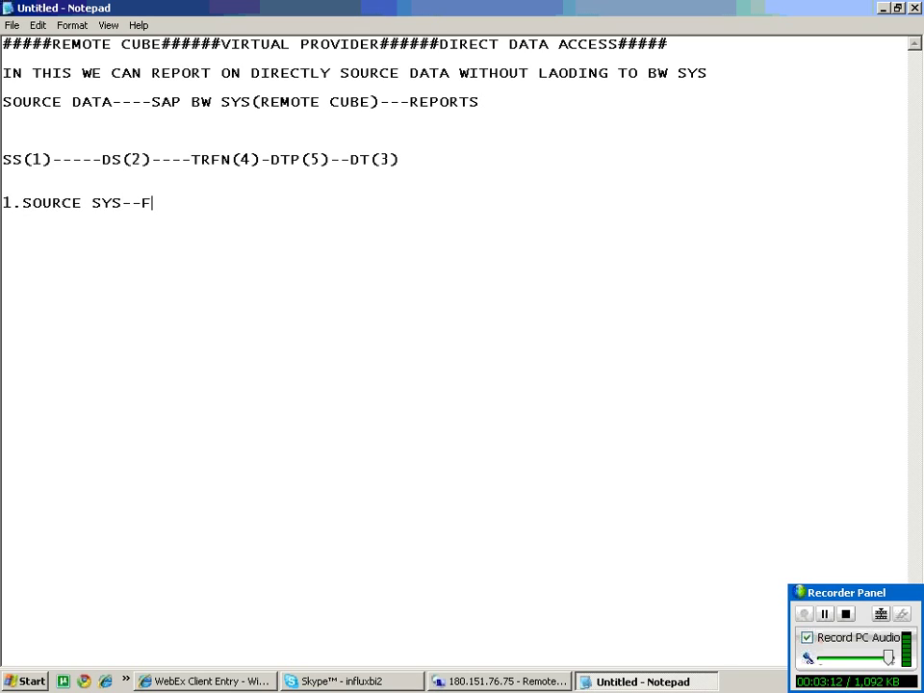
pyautogui.write('ILE')
# Step: Add the procedure lines "2.CREATE DS--ENABLE FOR DIRECT ACESS" and "3.CREATE VIRTUAL PROVIDER" below the source system line
pyautogui.press('Return')
pyautogui.write('2.CREATE DS--ENABLE')
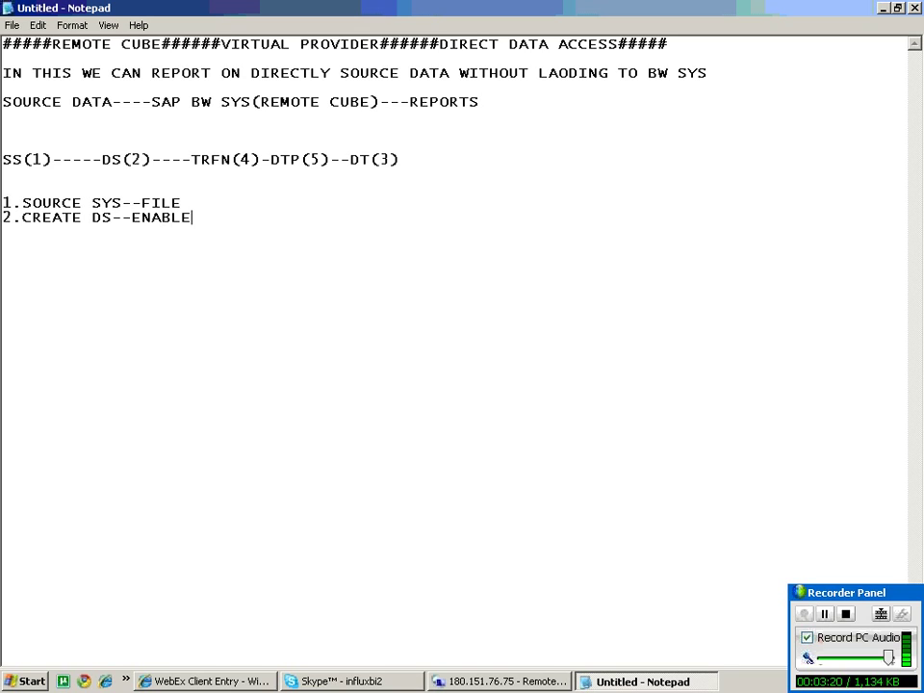
pyautogui.write(' FOR D')
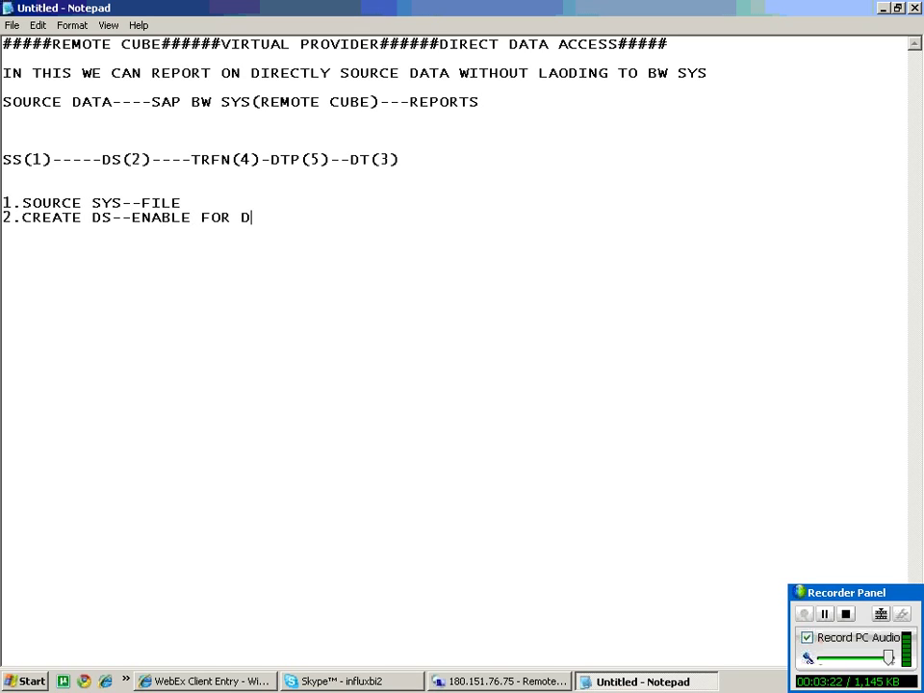
pyautogui.write('IRECT ACE')
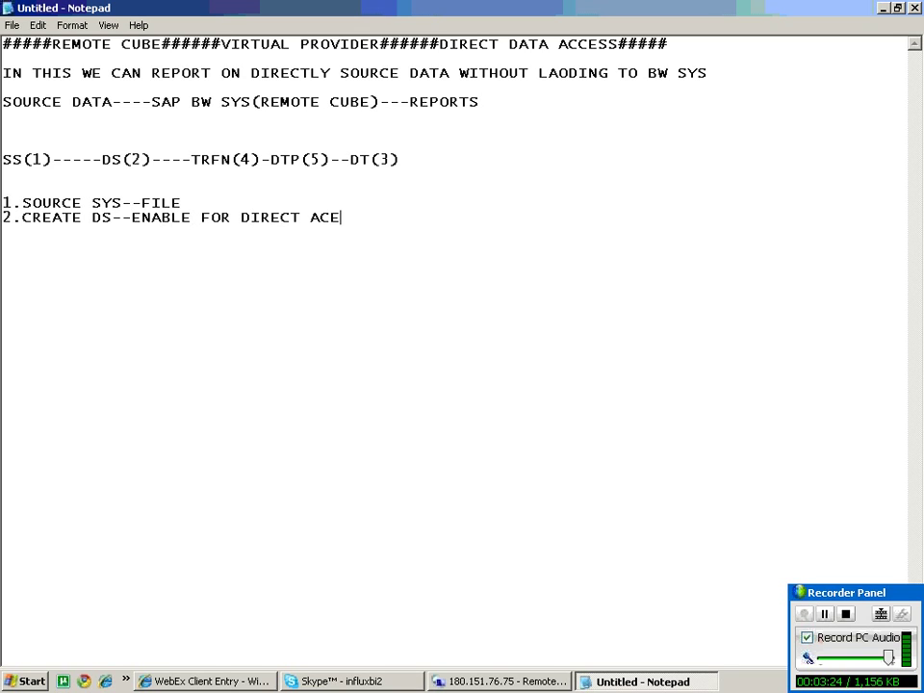
pyautogui.write('SS 3.CREATE V')
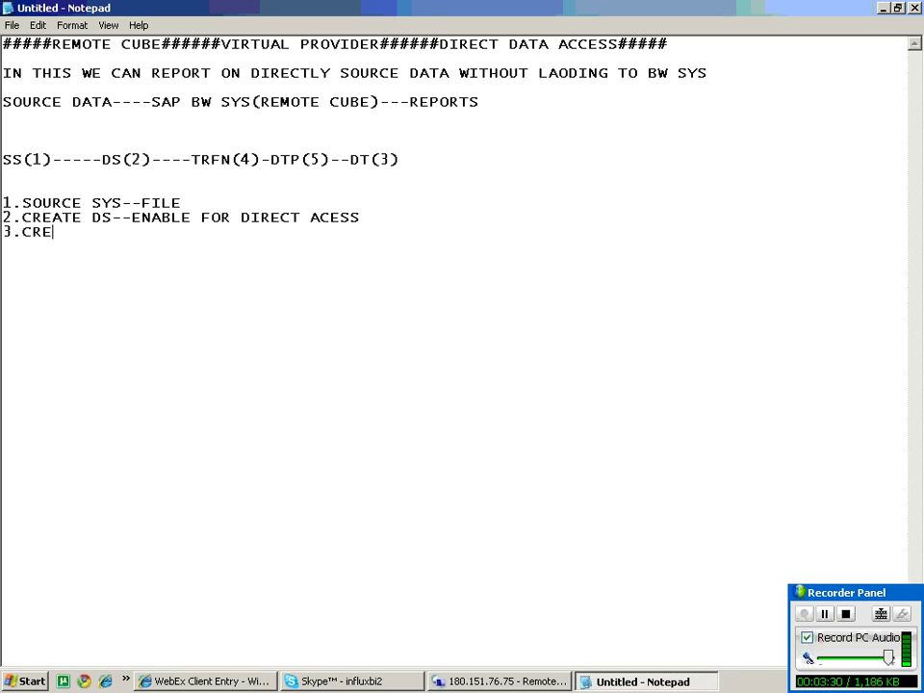
pyautogui.write('TU')
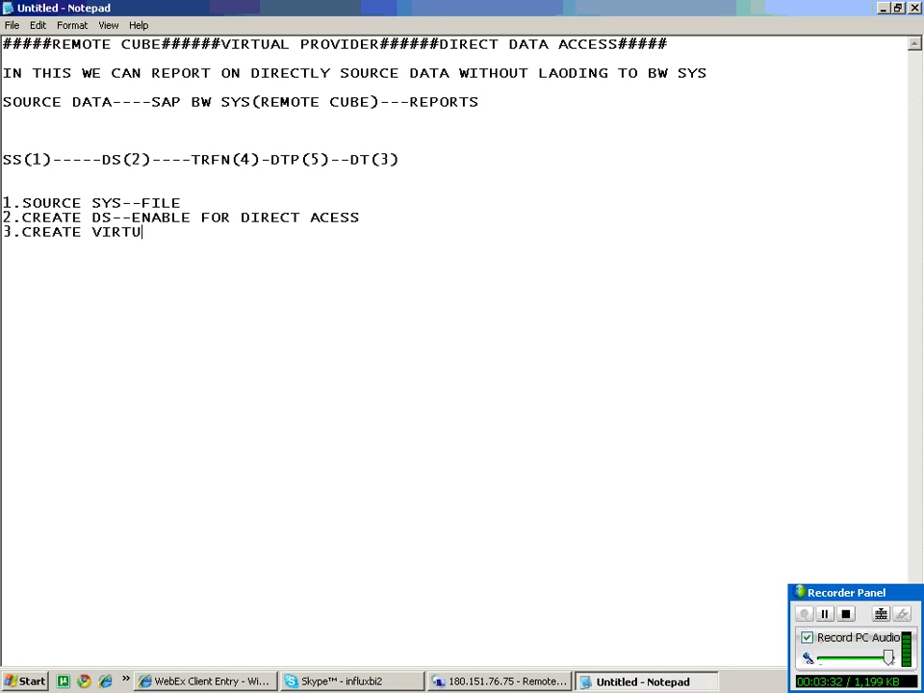
pyautogui.write('AL PROVIDER')
pyautogui.press('Return')
# Step: Add the procedure lines "4,CREATE TRFN" and "5.CREATE DTP---DIRECT ACESS", followed by blank lines
pyautogui.write('4,')
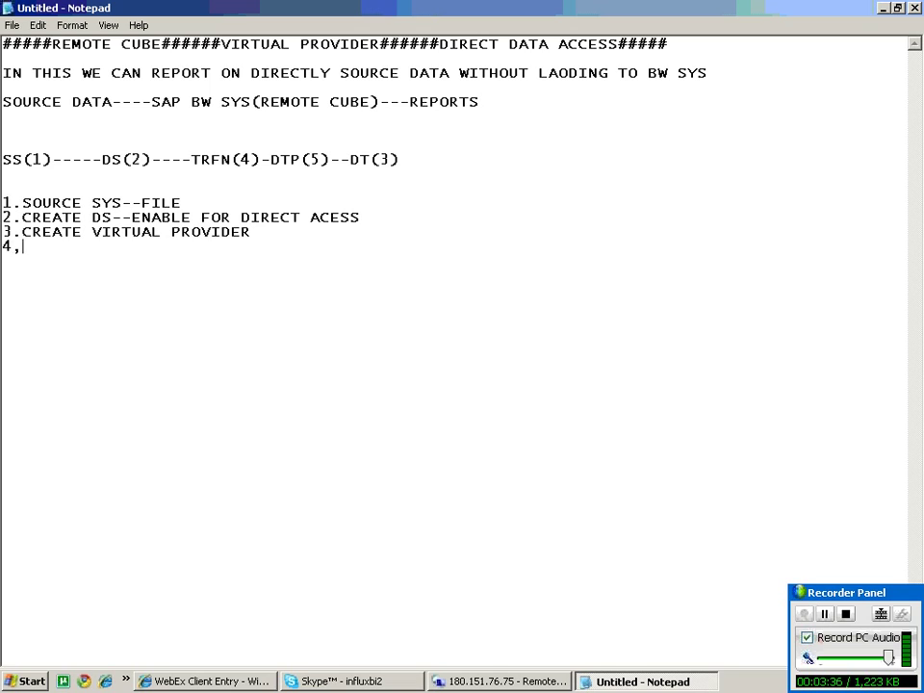
pyautogui.write('CREATE TRFN ')
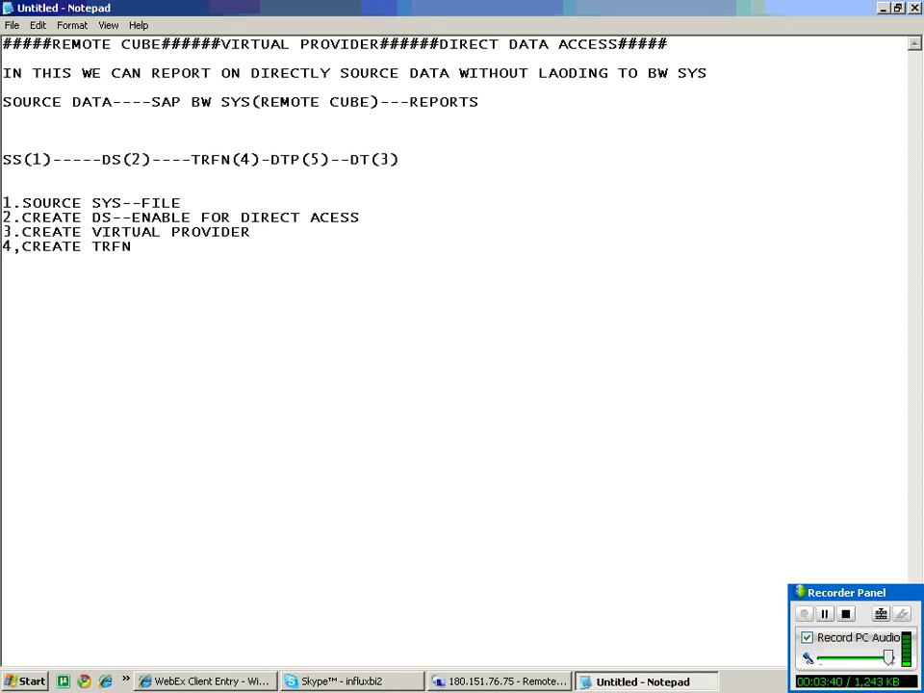
pyautogui.write('5.CREATE DTP--')
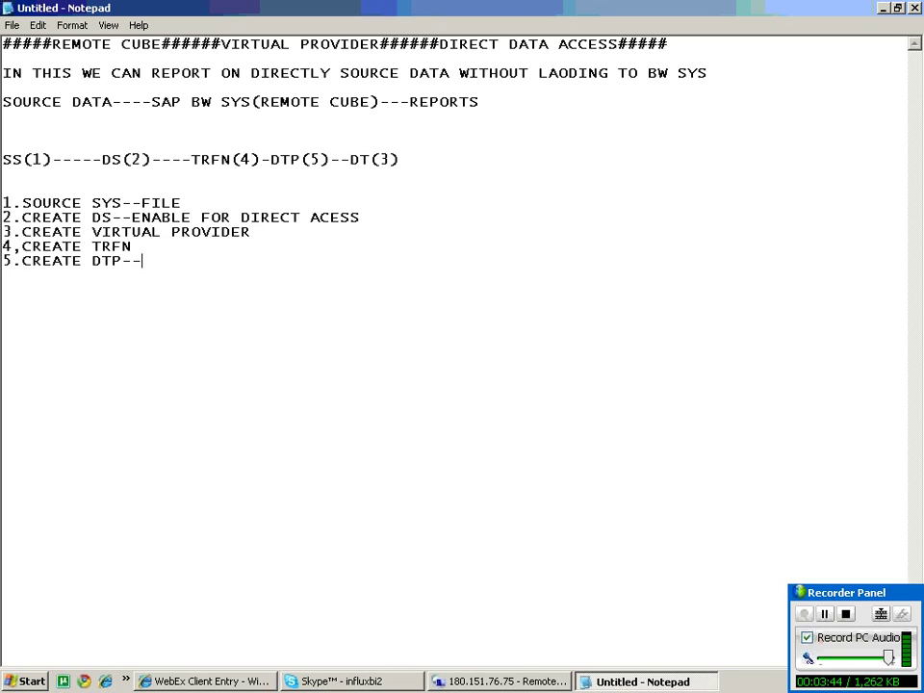
pyautogui.write('-DIRECT ACESS')
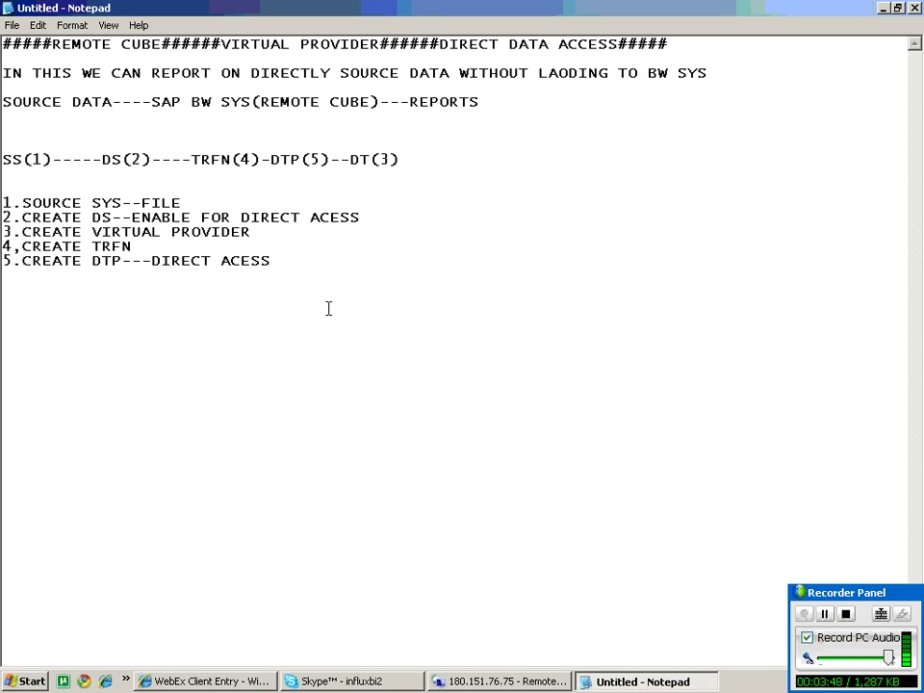
pyautogui.press('Return')
pyautogui.press('Return')
pyautogui.press('Return')
pyautogui.moveTo(344, 349); pyautogui.dragTo(155, 130)
pyautogui.click(272, 261)
pyautogui.moveTo(272, 261); pyautogui.dragTo(30, 116)
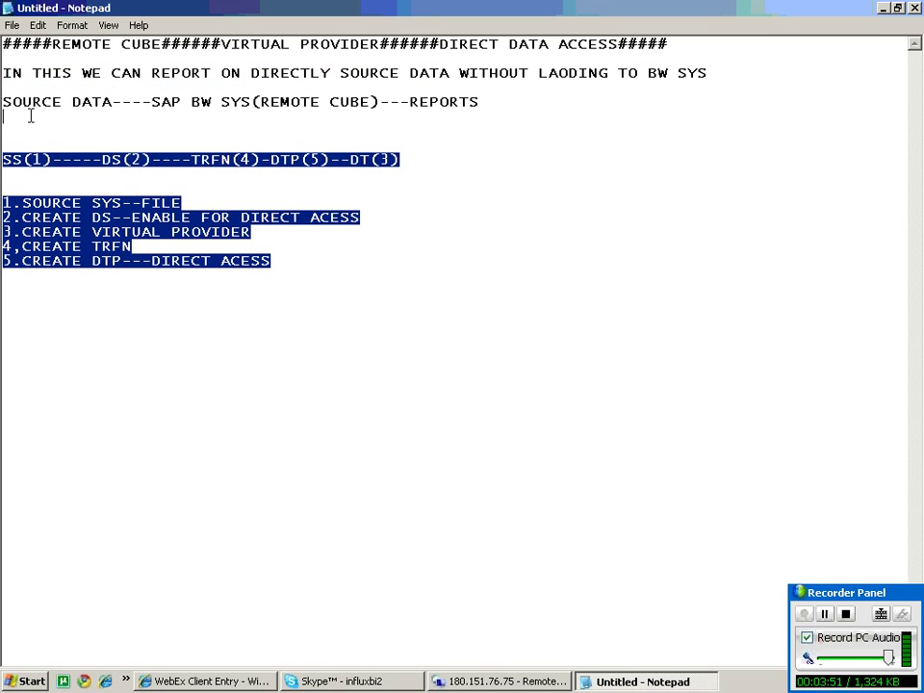
pyautogui.press('super+d')
pyautogui.rightClick(246, 249)
pyautogui.click(341, 272)
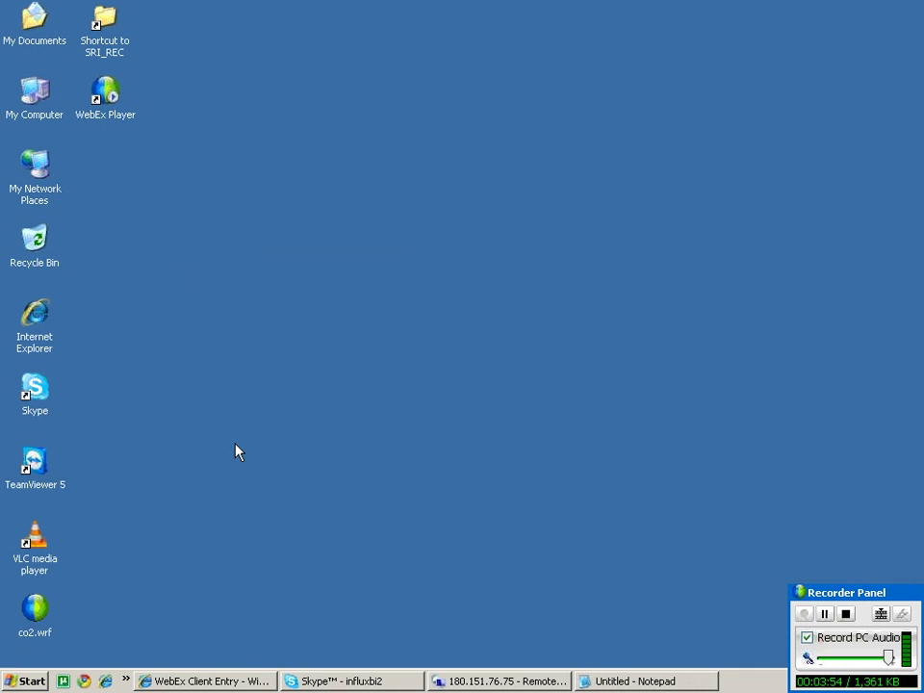
# Step: Switch to the remote desktop session and examine the contents of DSO_SP.csv and dso.csv from its desktop, closing each file
pyautogui.click(489, 681)
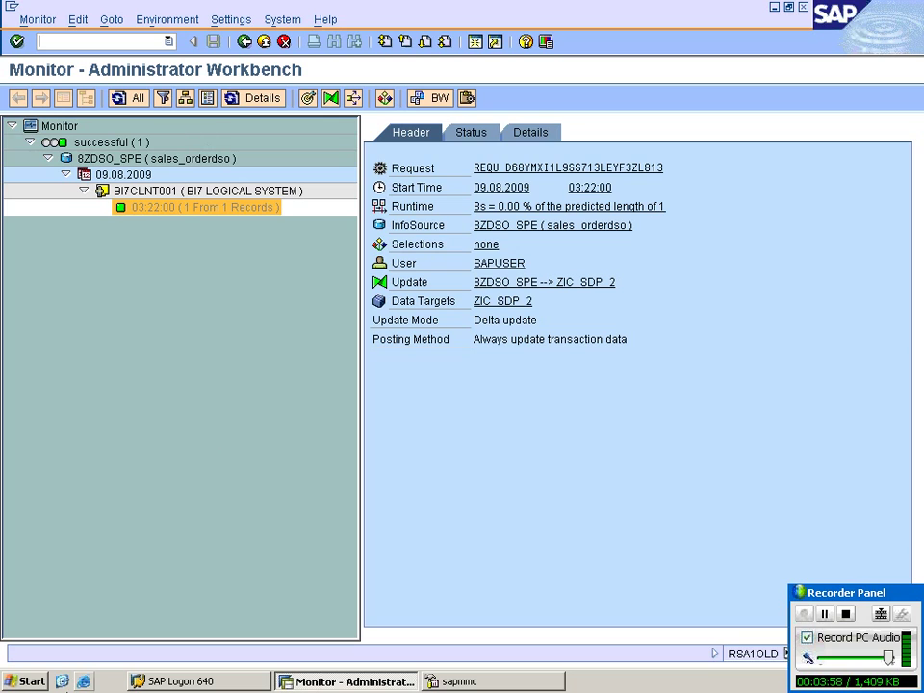
pyautogui.click(62, 680)
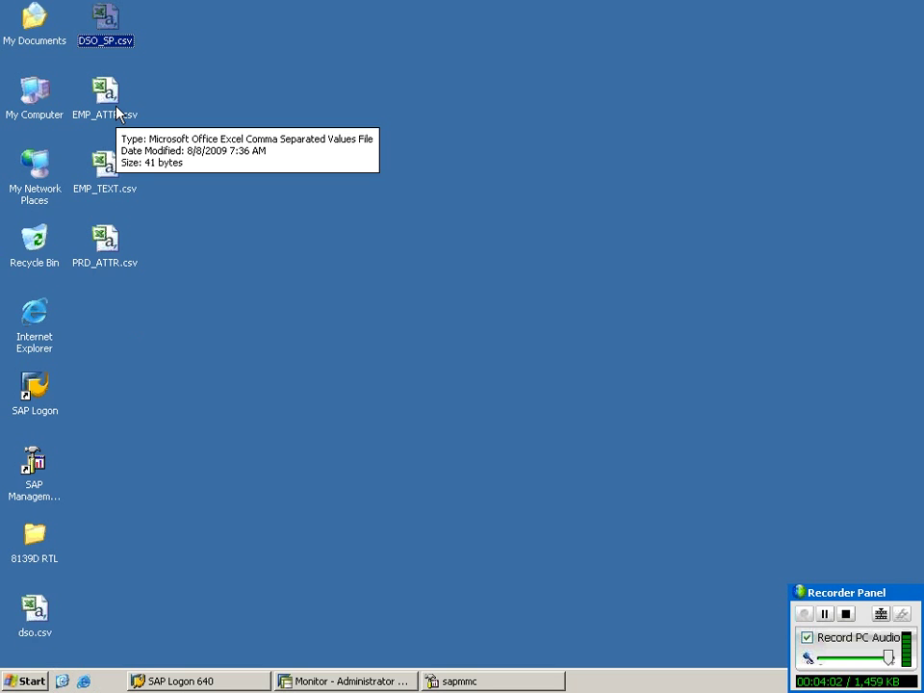
pyautogui.doubleClick(107, 27)
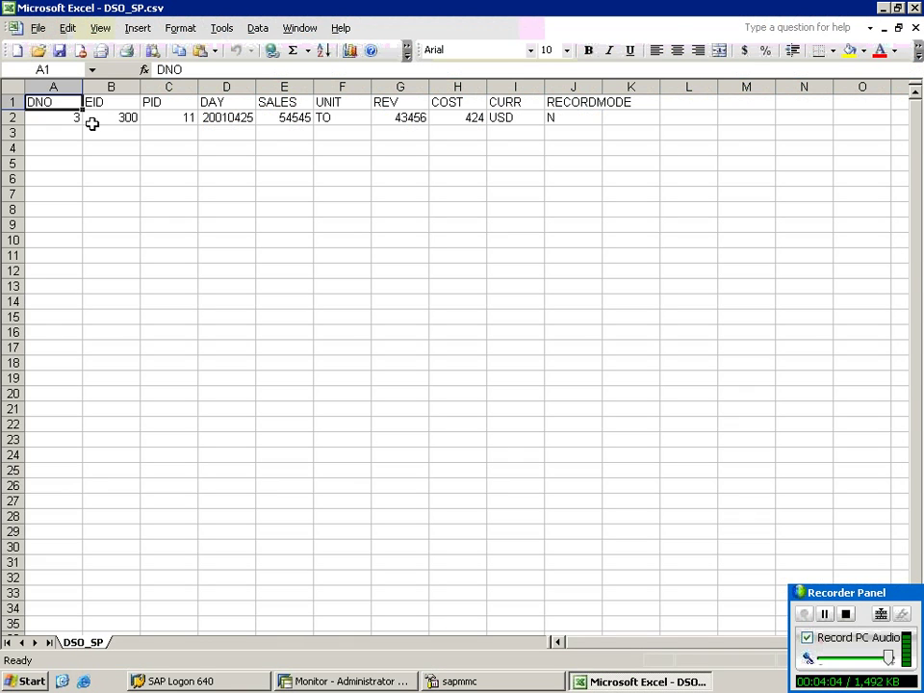
pyautogui.hotkey('alt', 'F4')
pyautogui.click(35, 612)
pyautogui.doubleClick(36, 612)
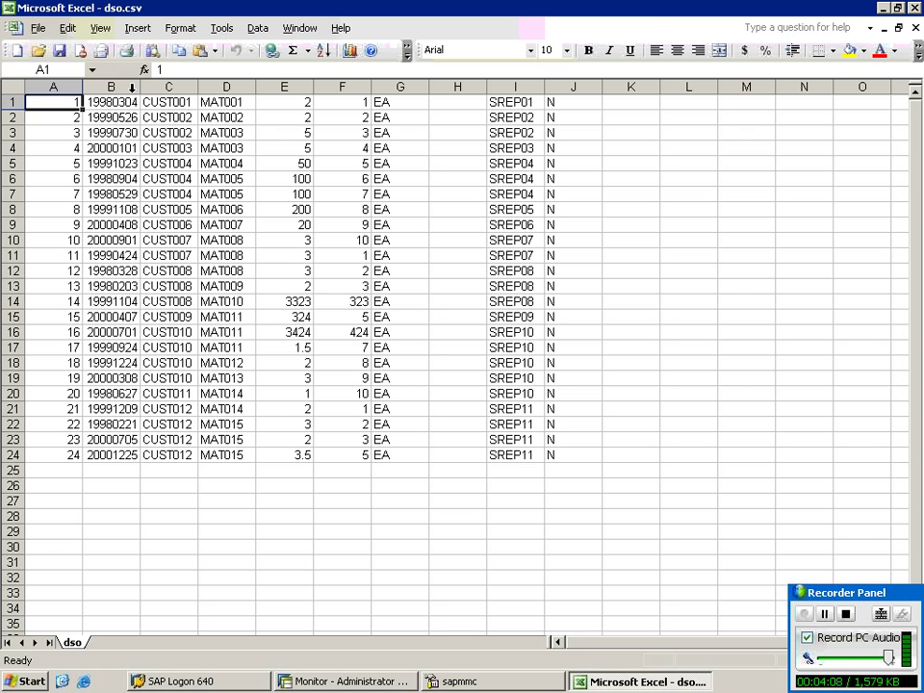
pyautogui.hotkey('alt', 'F4')
pyautogui.rightClick(231, 255)
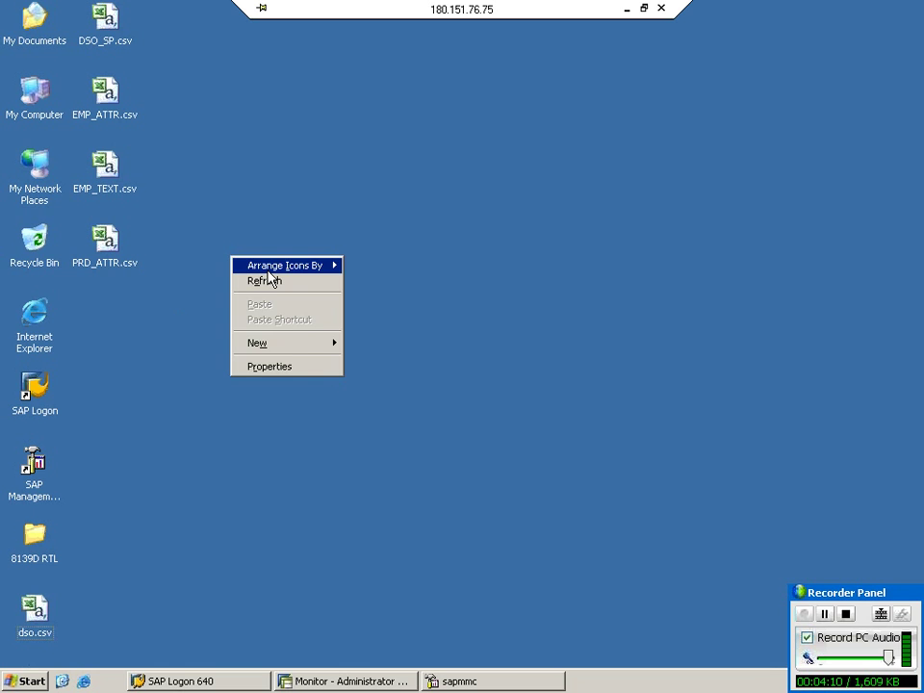
pyautogui.click(270, 284)
pyautogui.rightClick(240, 257)
pyautogui.click(256, 280)
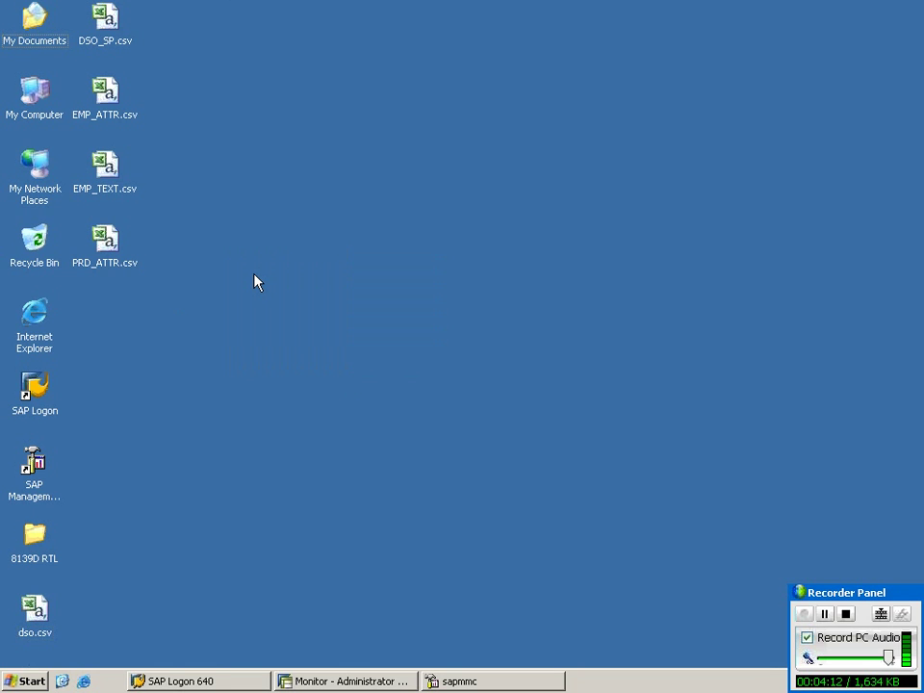
pyautogui.rightClick(324, 242)
pyautogui.click(342, 262)
pyautogui.rightClick(257, 292)
pyautogui.click(289, 317)
pyautogui.rightClick(291, 310)
pyautogui.click(344, 332)
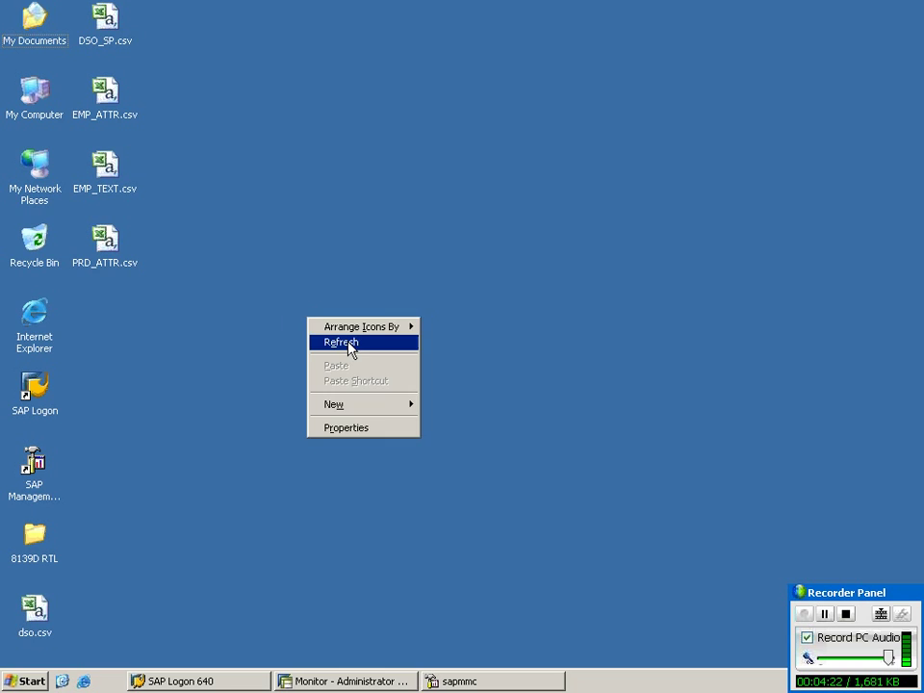
pyautogui.click(377, 686)
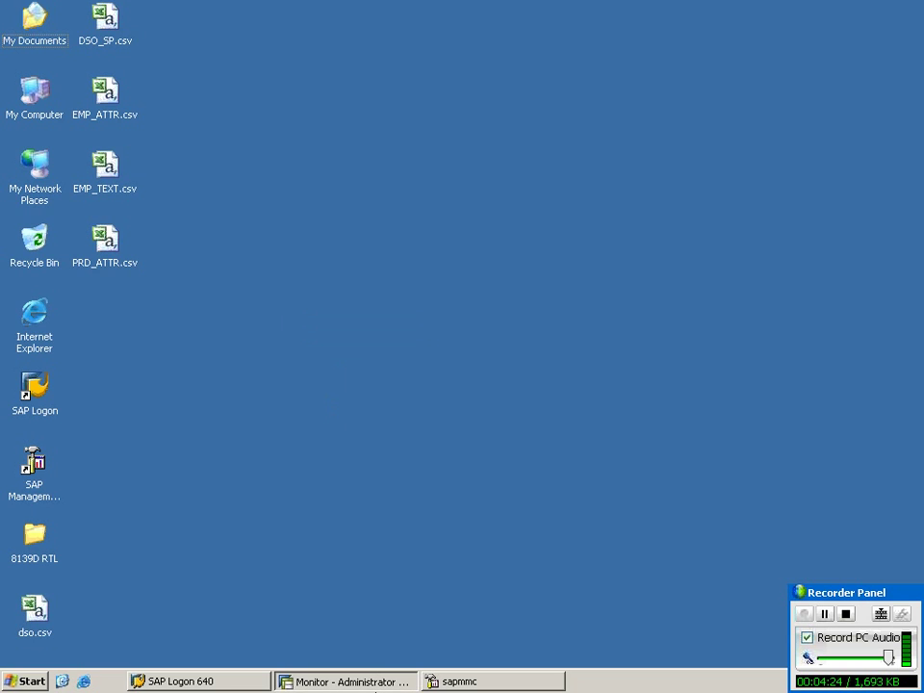
pyautogui.rightClick(228, 164)
pyautogui.click(250, 187)
pyautogui.rightClick(230, 206)
pyautogui.rightClick(285, 213)
pyautogui.rightClick(320, 241)
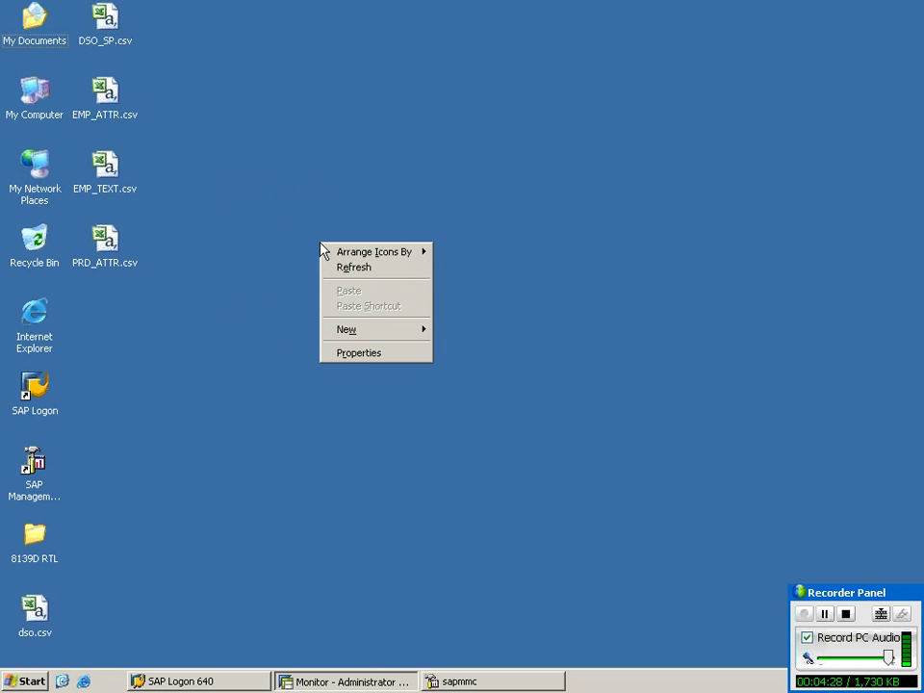
pyautogui.click(395, 273)
pyautogui.rightClick(256, 302)
pyautogui.click(302, 329)
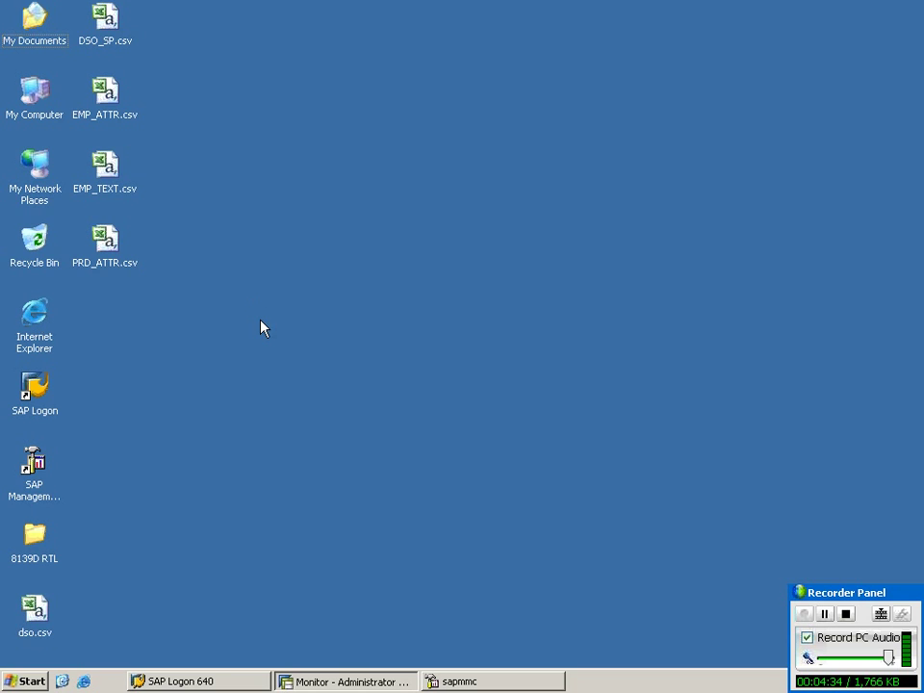
pyautogui.rightClick(206, 328)
pyautogui.click(236, 353)
pyautogui.rightClick(237, 334)
pyautogui.click(255, 359)
pyautogui.rightClick(252, 351)
pyautogui.click(286, 378)
# Step: Open DSO_SP.csv from the desktop and delete its DNO and RECORDMODE columns
pyautogui.doubleClick(101, 19)
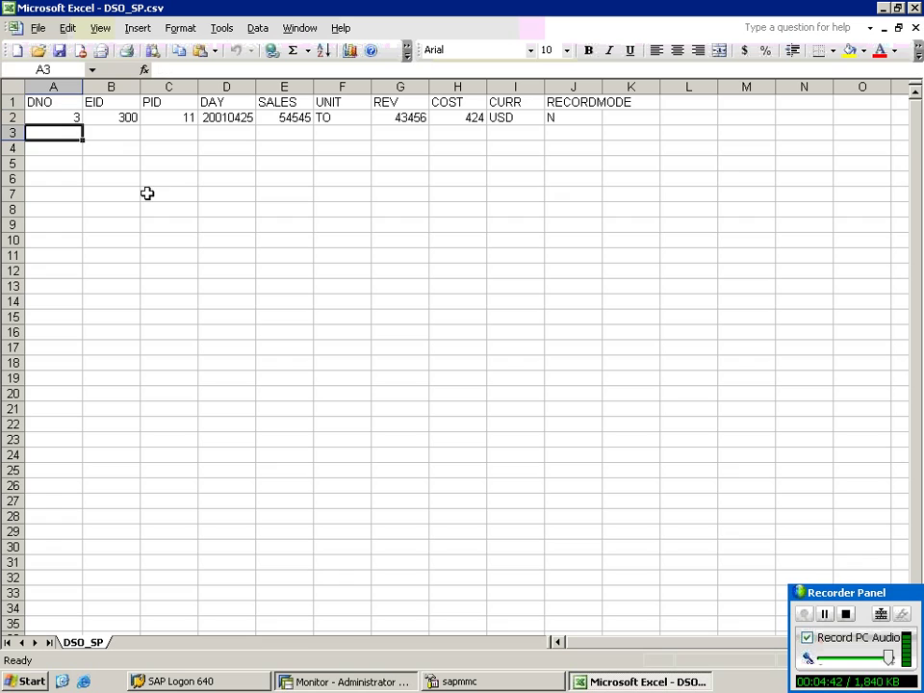
pyautogui.rightClick(71, 88)
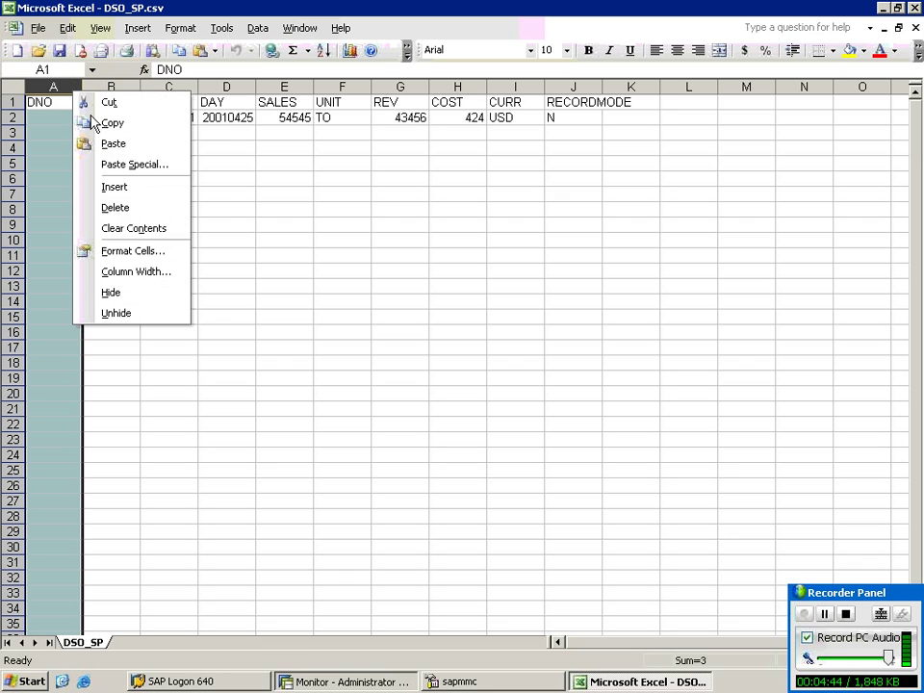
pyautogui.click(133, 211)
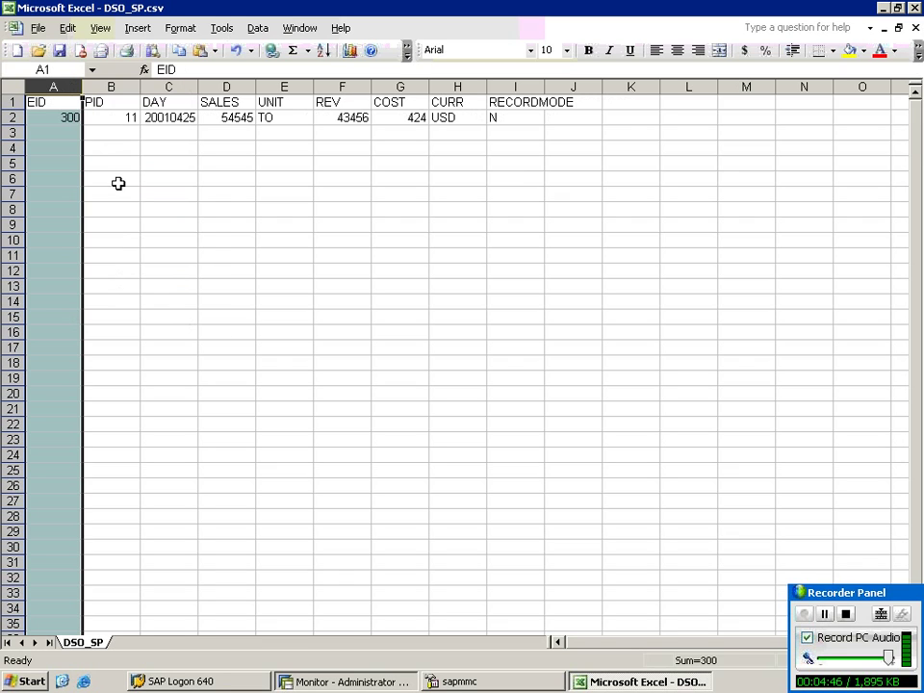
pyautogui.click(106, 162)
pyautogui.rightClick(506, 84)
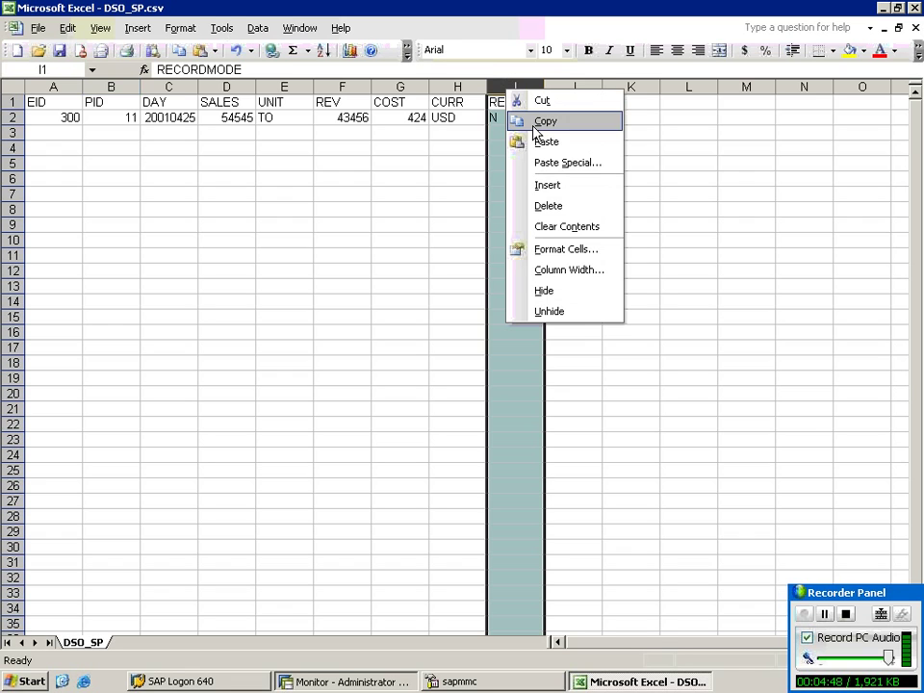
pyautogui.click(544, 205)
# Step: Start a second record in row 3 with EID 200, PID 121, DAY 20010125, SALES 455 and UNIT EA
pyautogui.click(72, 136)
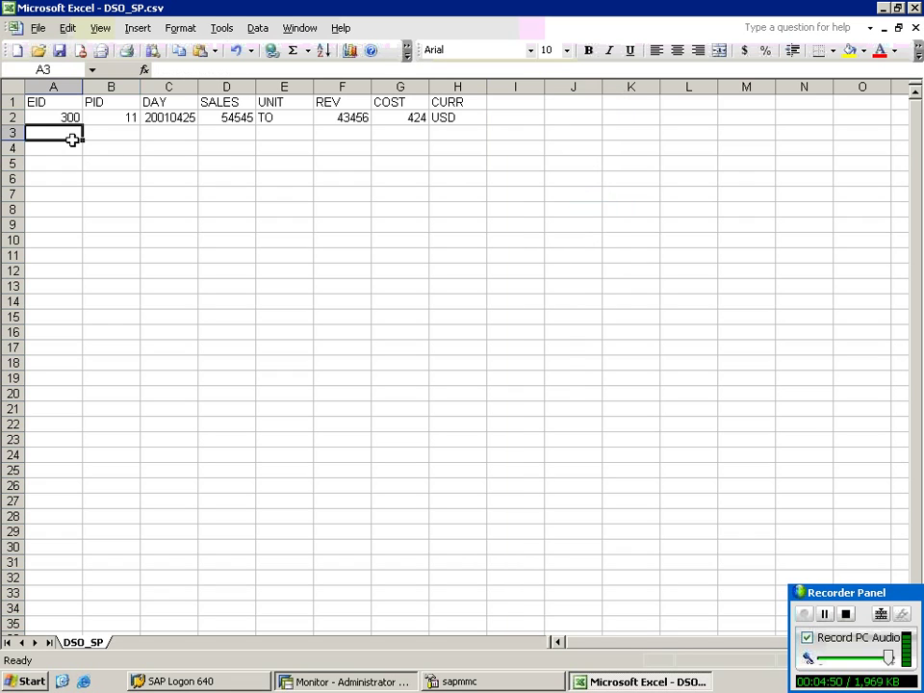
pyautogui.write('200')
pyautogui.press('Tab')
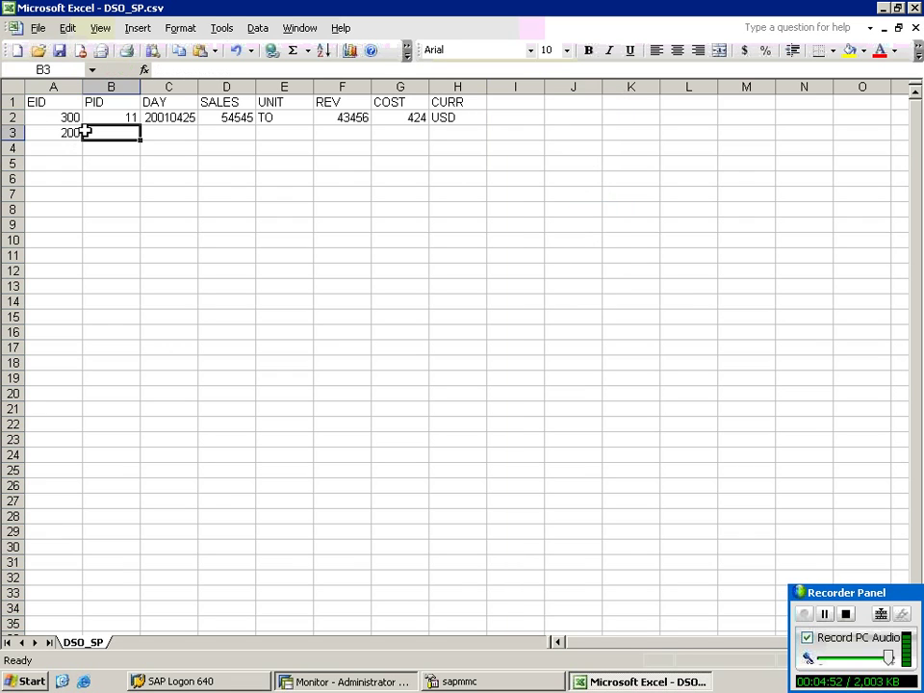
pyautogui.write('121')
pyautogui.press('Tab')
pyautogui.write('20010125')
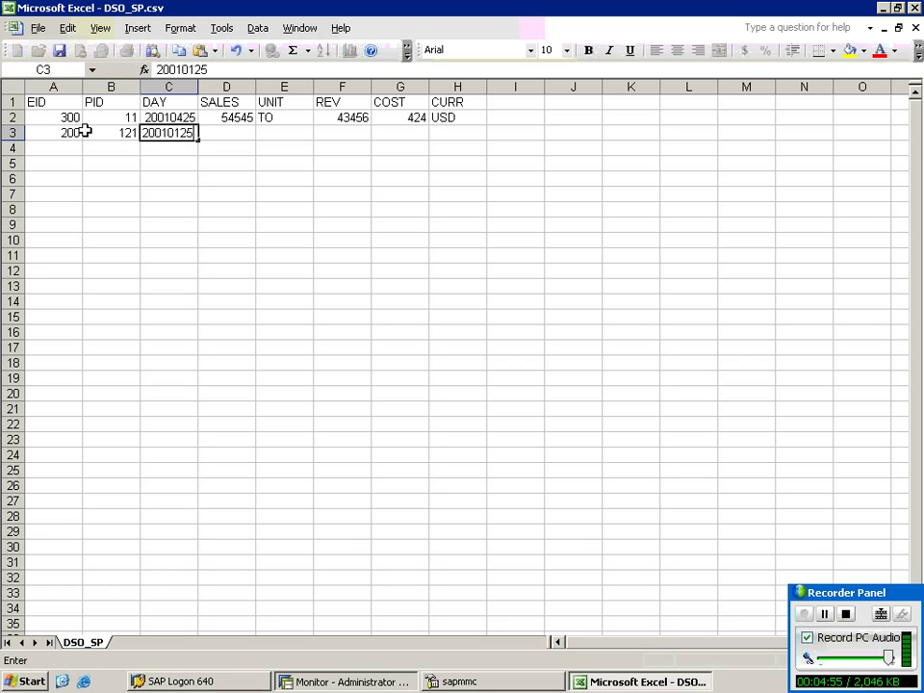
pyautogui.press('Tab')
pyautogui.write('4')
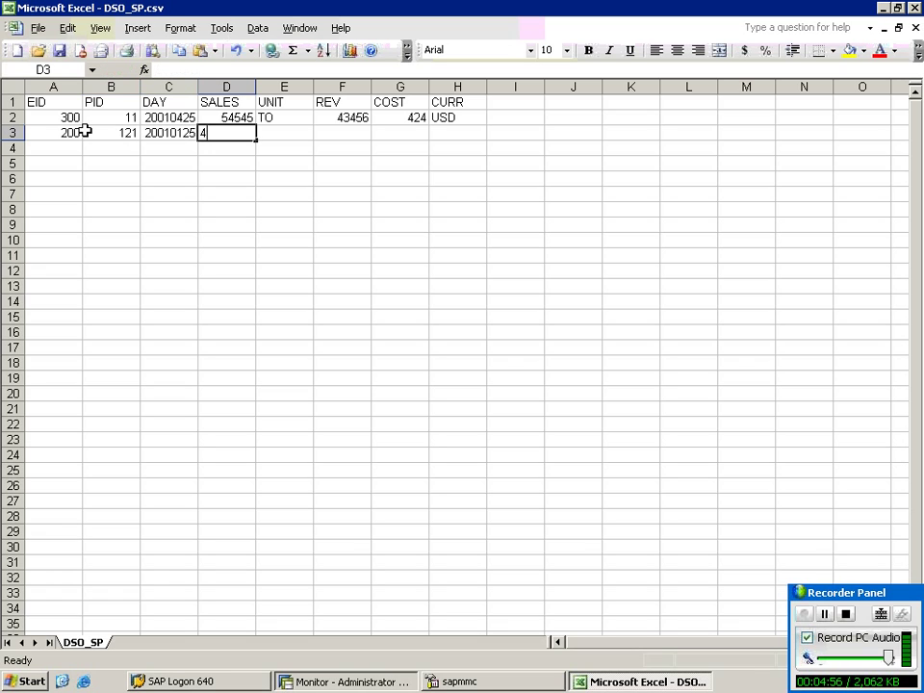
pyautogui.write('55')
pyautogui.press('Tab')
pyautogui.write('EA')
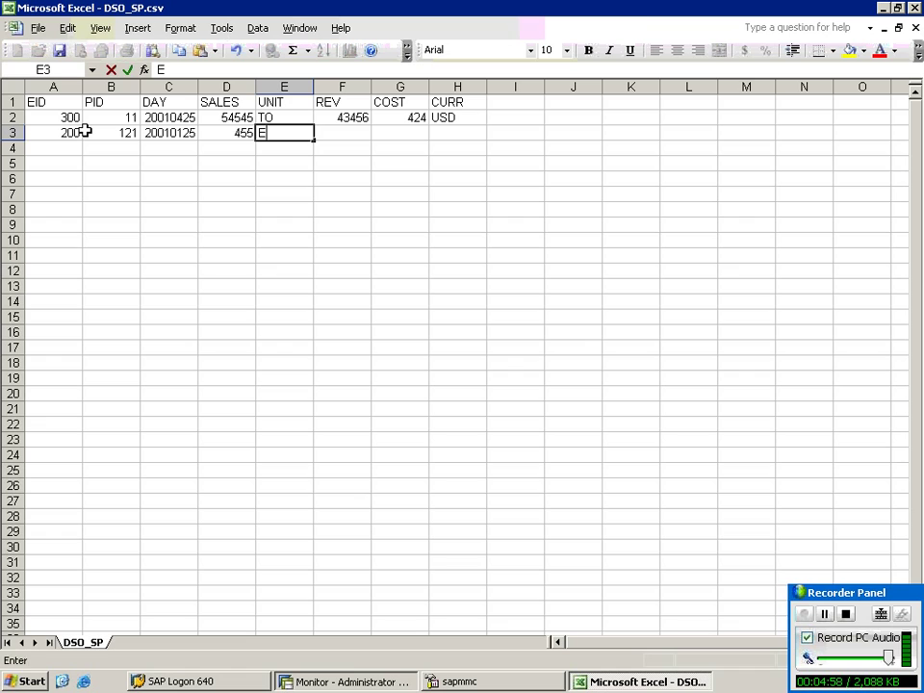
# Step: Complete the record in row 3 with REV 21212, COST 2132 and CURR GBP
pyautogui.press('Tab')
pyautogui.write('21')
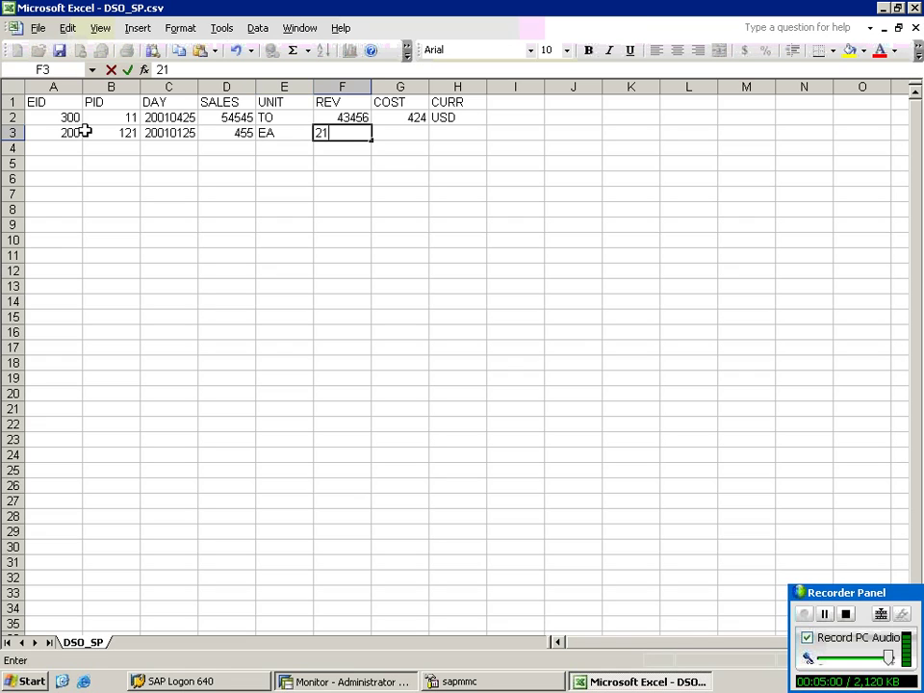
pyautogui.write('212')
pyautogui.press('Tab')
pyautogui.write('21321')
pyautogui.press('BackSpace')
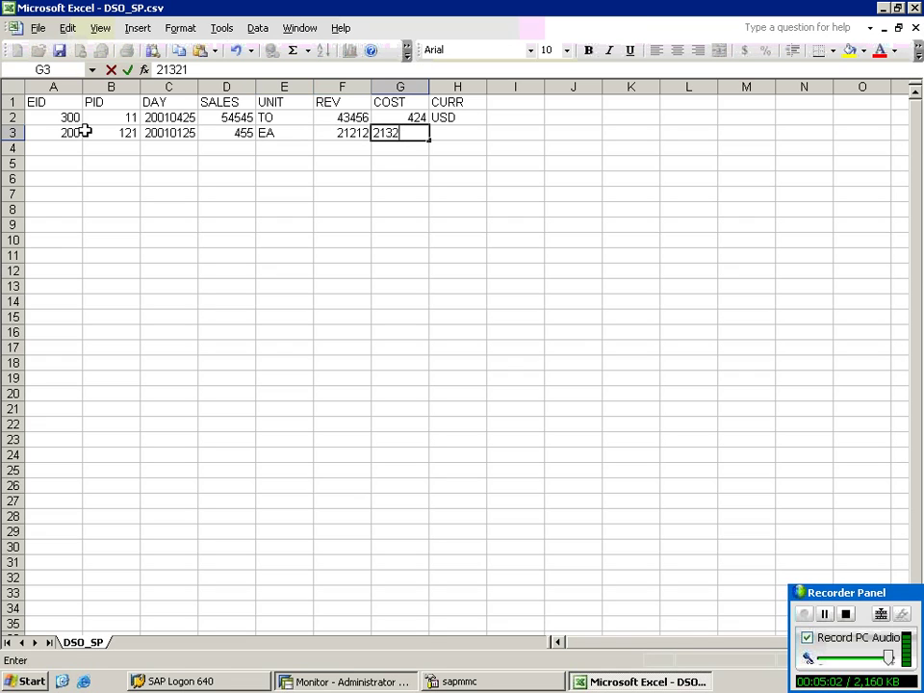
pyautogui.press('Tab')
pyautogui.write('GBP')
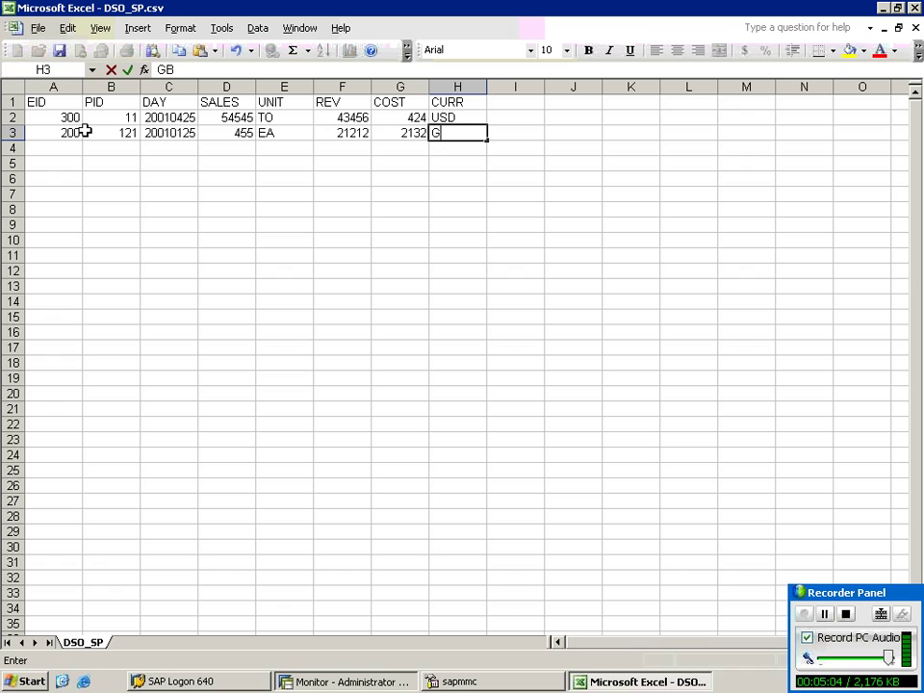
# Step: Commit GBP as the currency of the record in row 3
pyautogui.click(108, 256)
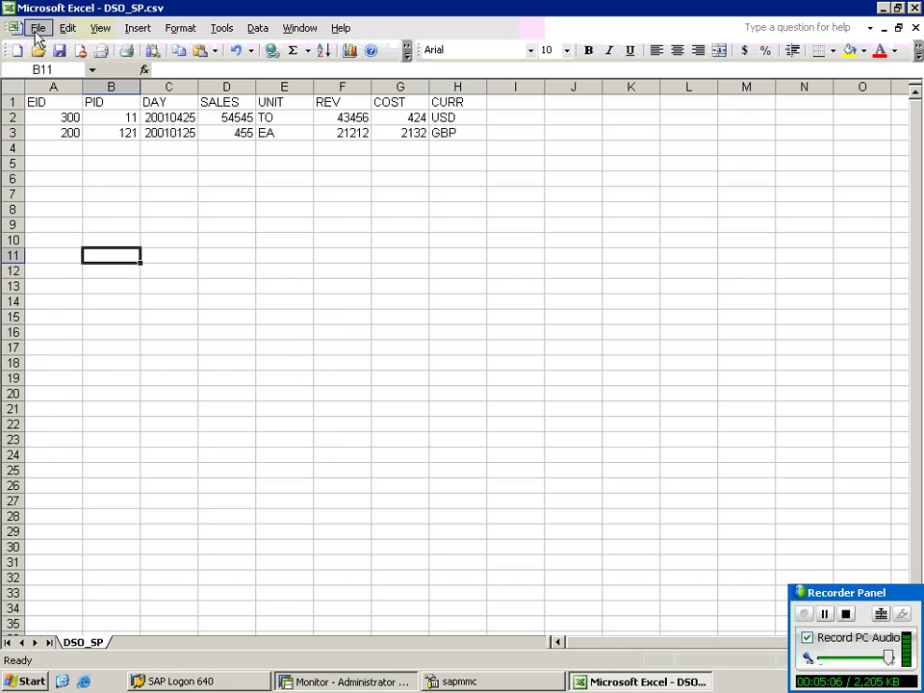
pyautogui.click(39, 29)
pyautogui.click(84, 111)
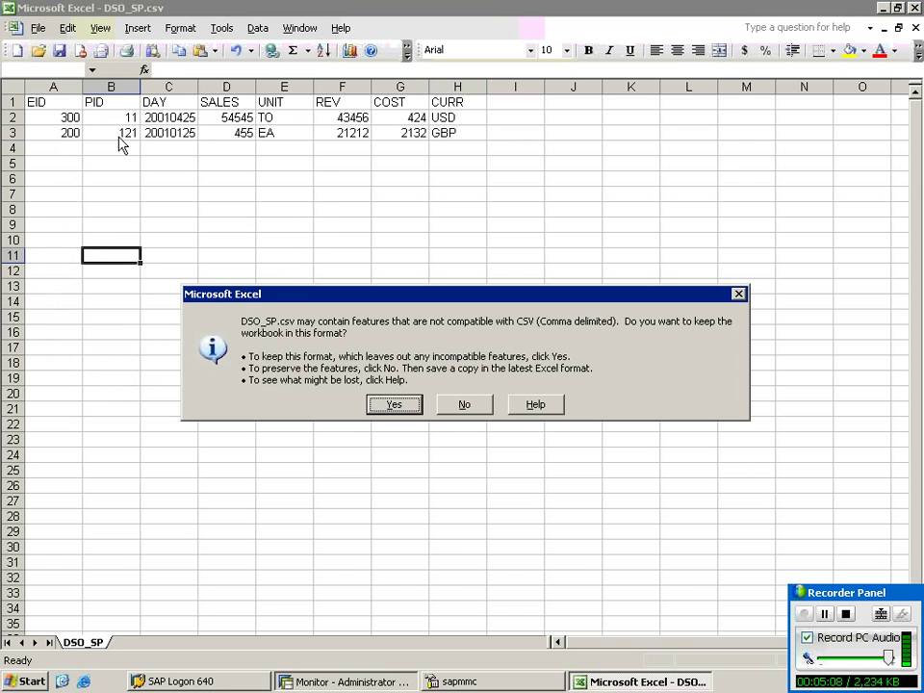
pyautogui.click(464, 404)
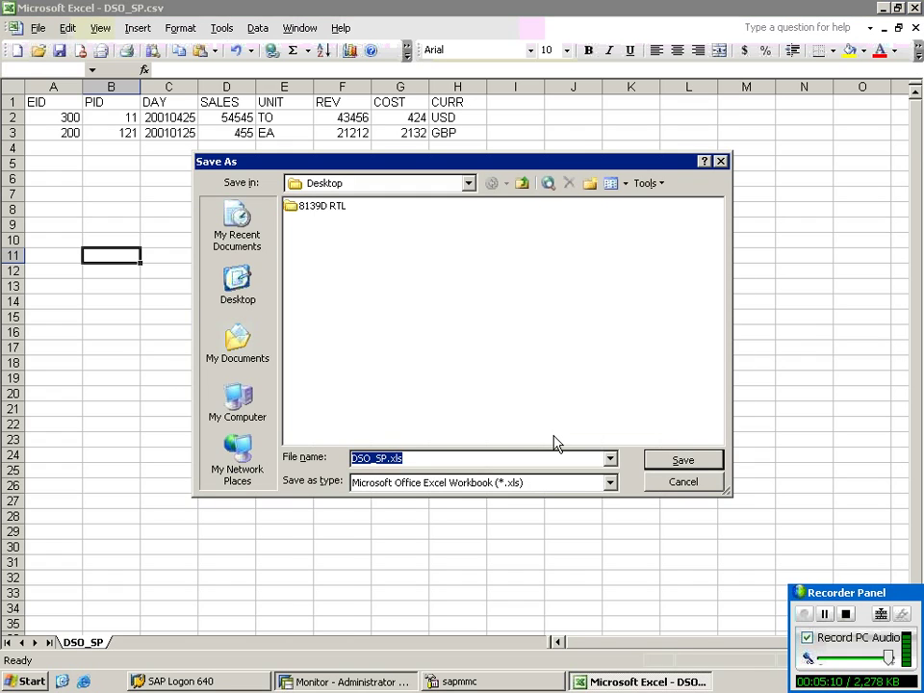
pyautogui.click(683, 481)
# Step: Save the workbook to the desktop as REMOTE.csv, keeping the CSV format, and close it without saving again
pyautogui.click(37, 28)
pyautogui.click(77, 132)
pyautogui.click(237, 284)
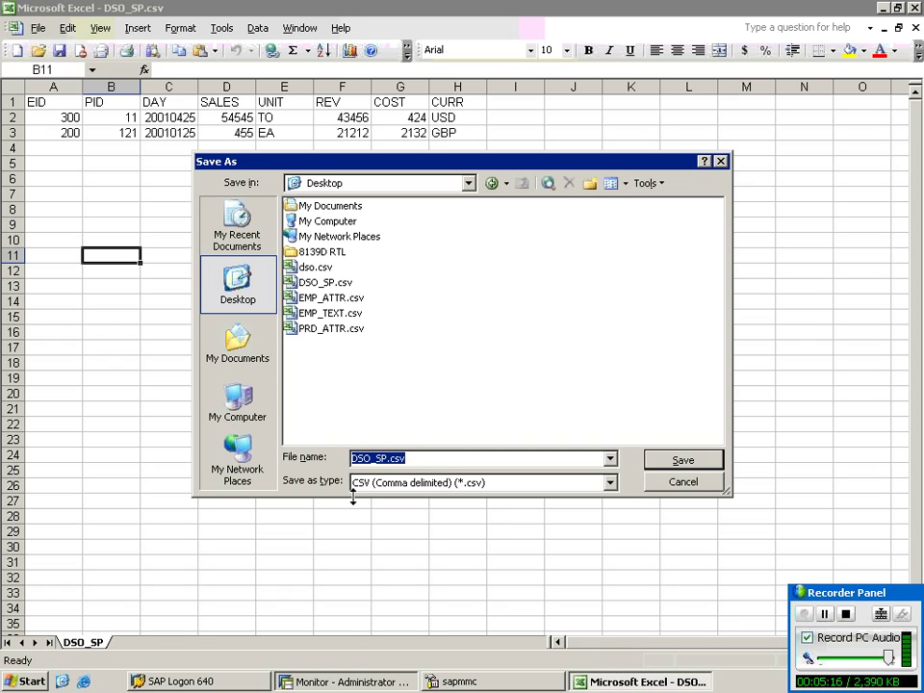
pyautogui.write('rEMOTE')
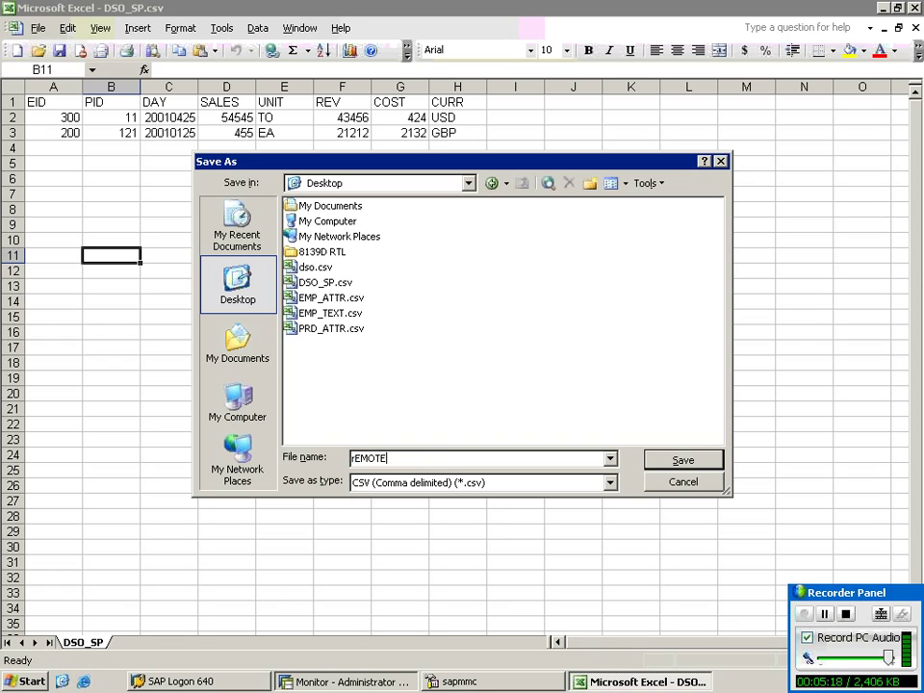
pyautogui.press('Home')
pyautogui.press('Delete')
pyautogui.write('R')
pyautogui.click(679, 463)
pyautogui.click(411, 402)
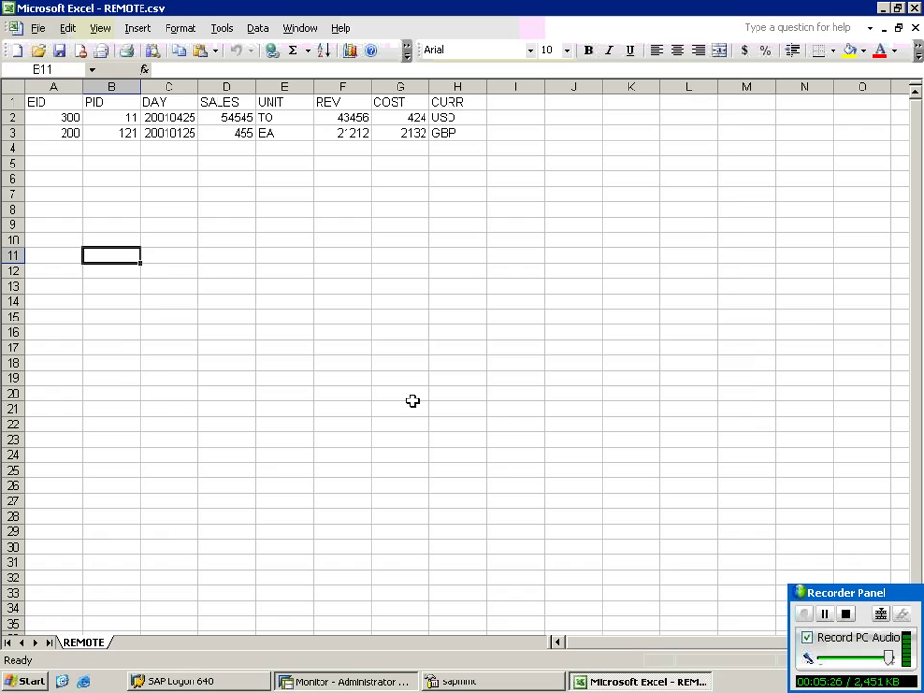
pyautogui.hotkey('ctrl', 'w')
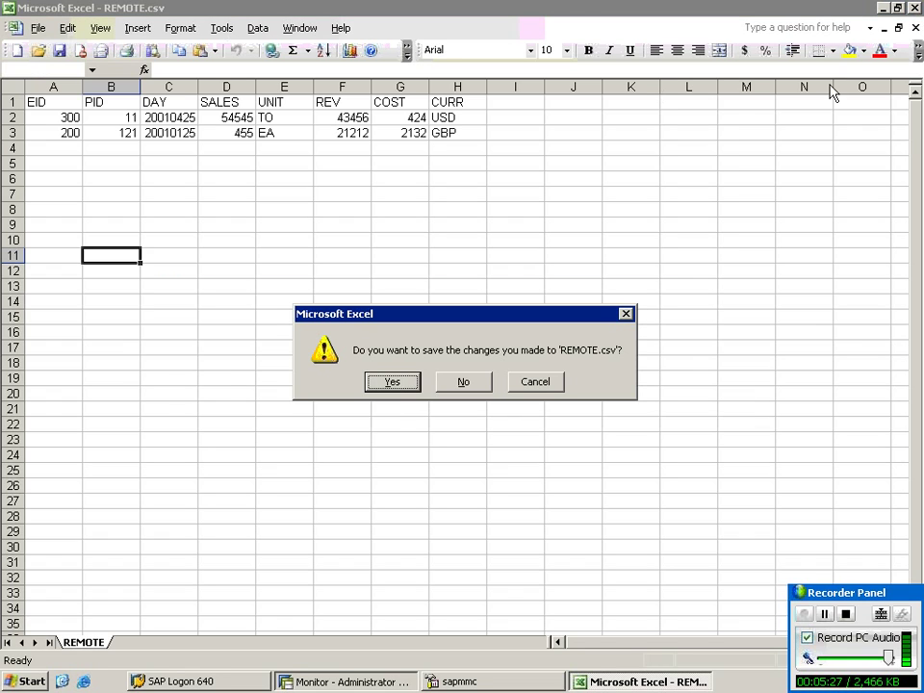
pyautogui.click(480, 383)
pyautogui.rightClick(343, 452)
pyautogui.click(372, 475)
pyautogui.rightClick(322, 377)
pyautogui.click(355, 401)
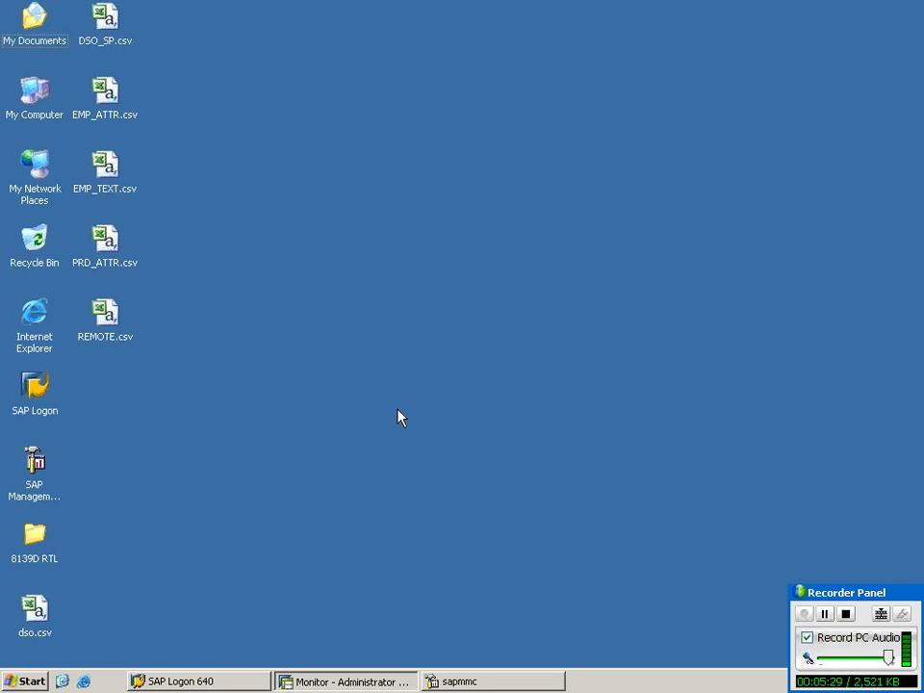
pyautogui.rightClick(399, 411)
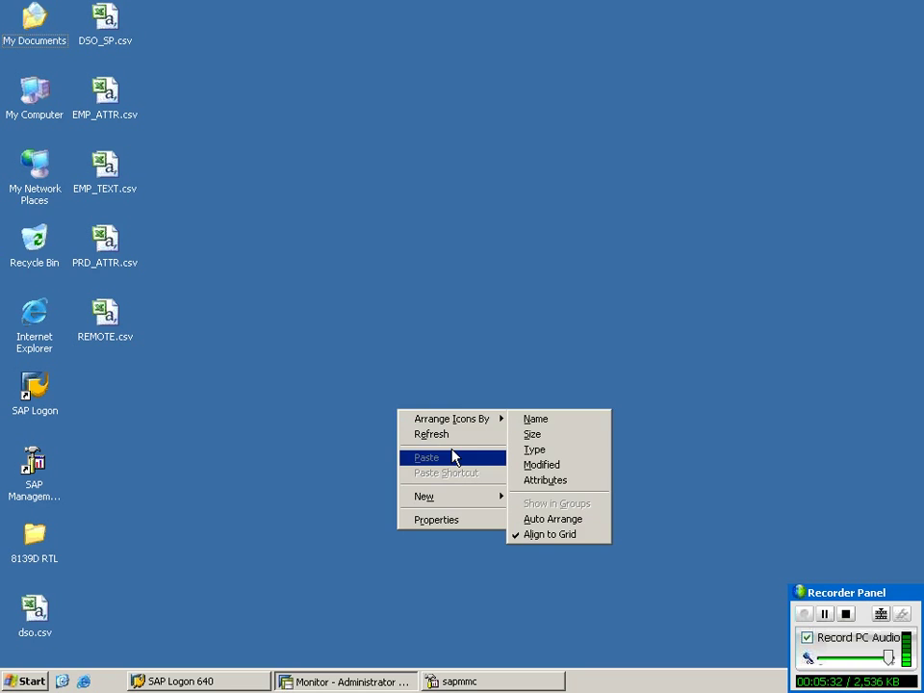
pyautogui.click(443, 435)
pyautogui.rightClick(292, 349)
pyautogui.click(331, 376)
pyautogui.rightClick(321, 359)
pyautogui.click(372, 383)
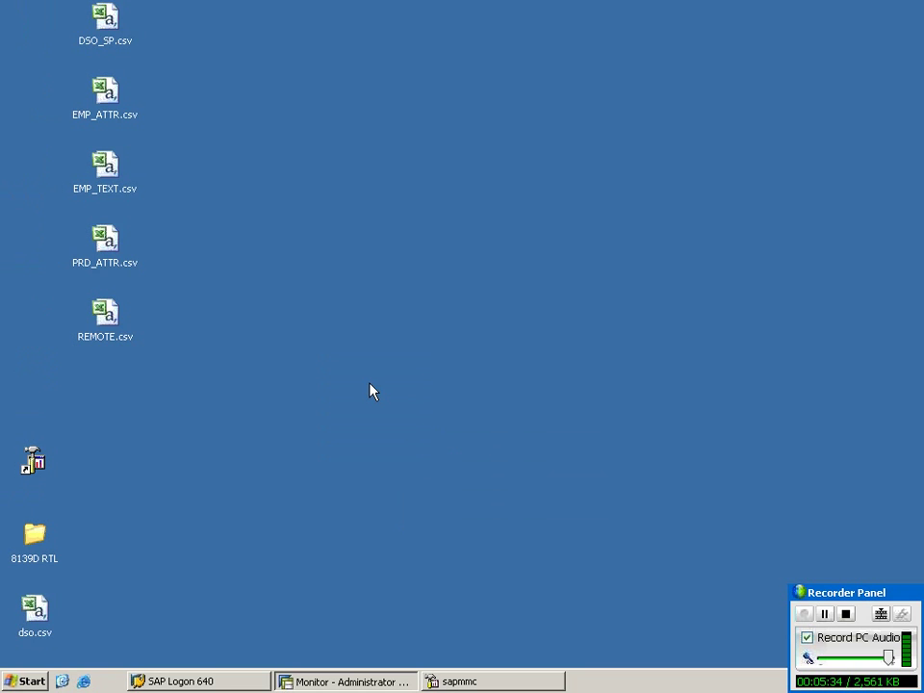
pyautogui.rightClick(421, 621)
pyautogui.click(449, 596)
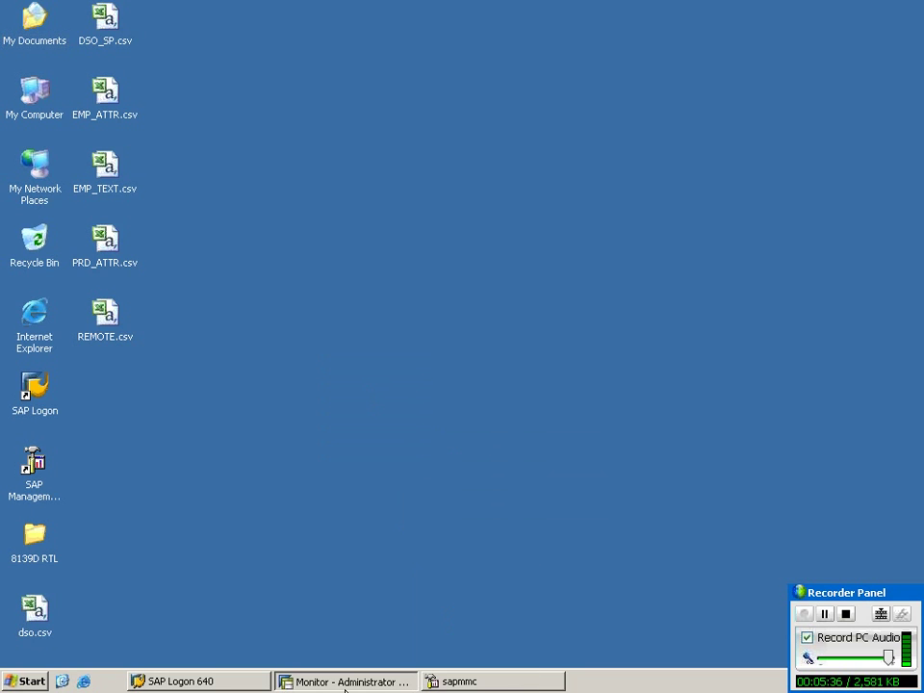
# Step: Switch to the SAP Monitor window and exit to the SAP Easy Access screen
pyautogui.click(348, 676)
pyautogui.click(266, 42)
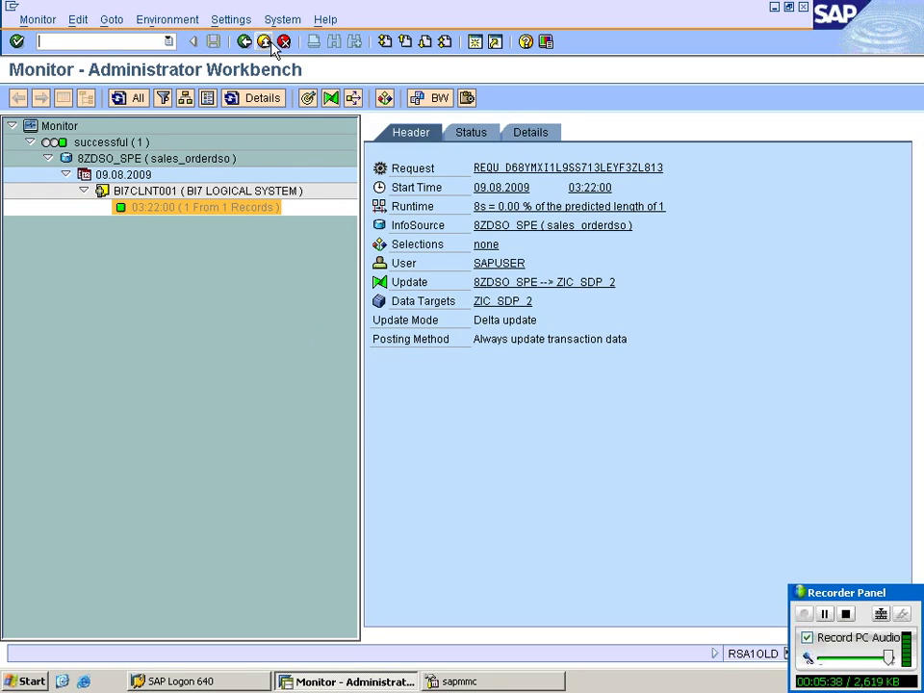
pyautogui.click(267, 43)
pyautogui.click(267, 43)
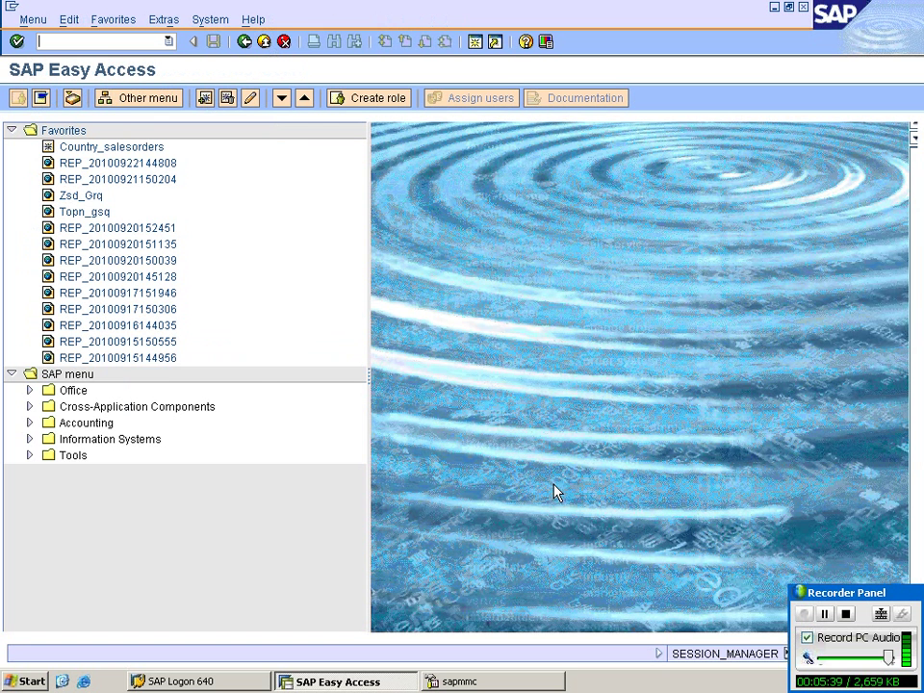
# Step: Show the remote desktop and select the REMOTE.csv file on it
pyautogui.press('super+d')
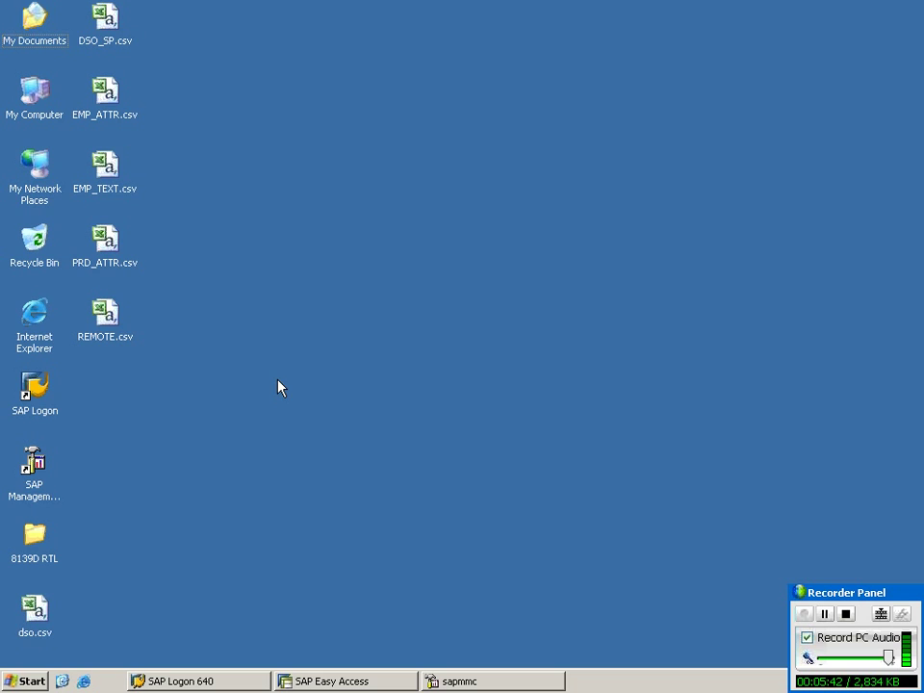
pyautogui.rightClick(291, 376)
pyautogui.click(315, 398)
pyautogui.click(106, 312)
# Step: Switch to the local Notepad notes and highlight the item on creating the DataSource enabled for direct access
pyautogui.moveTo(598, 8)
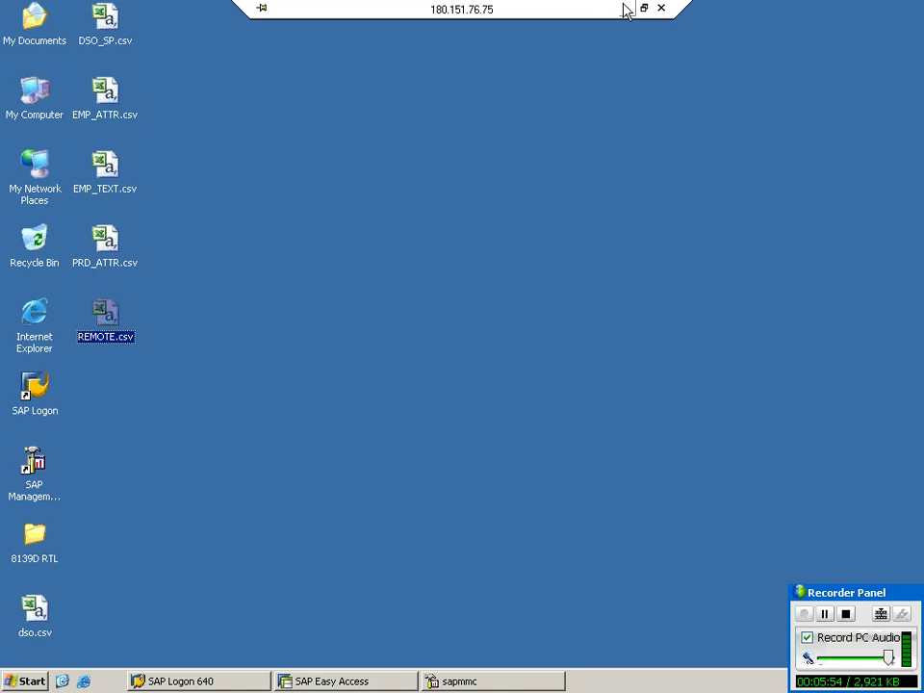
pyautogui.click(625, 9)
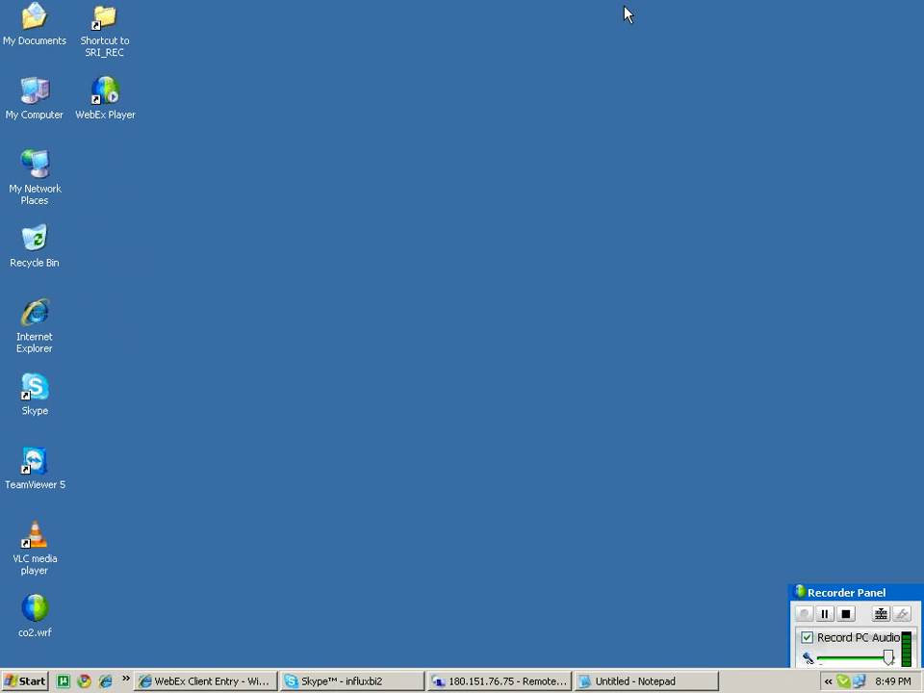
pyautogui.click(589, 682)
pyautogui.click(177, 192)
pyautogui.moveTo(22, 217); pyautogui.dragTo(385, 218)
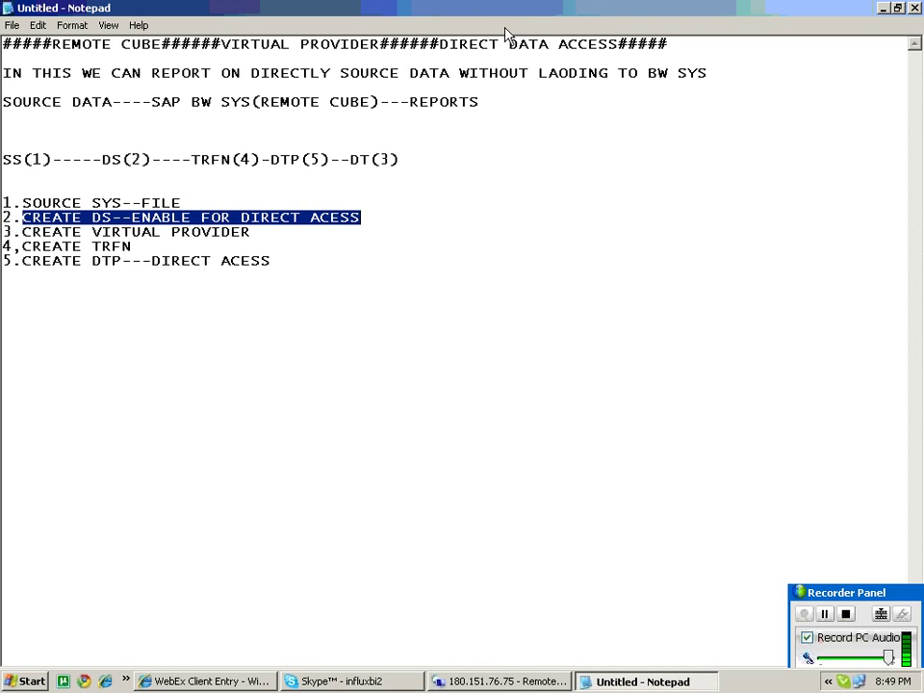
# Step: Return to SAP Easy Access in the remote session, run transaction RSA1 and display the DataSources tree
pyautogui.click(501, 682)
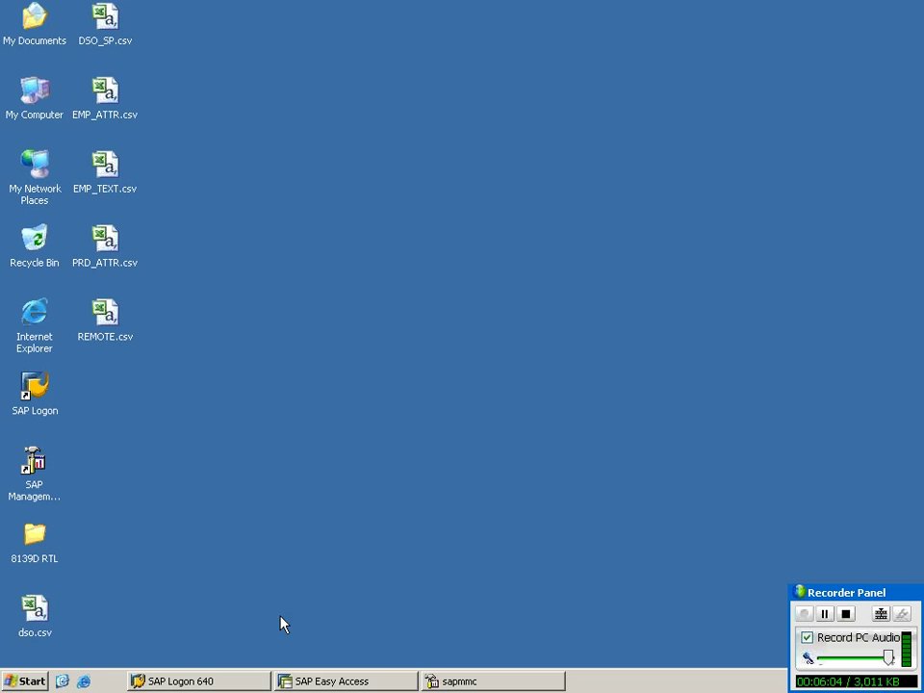
pyautogui.click(376, 681)
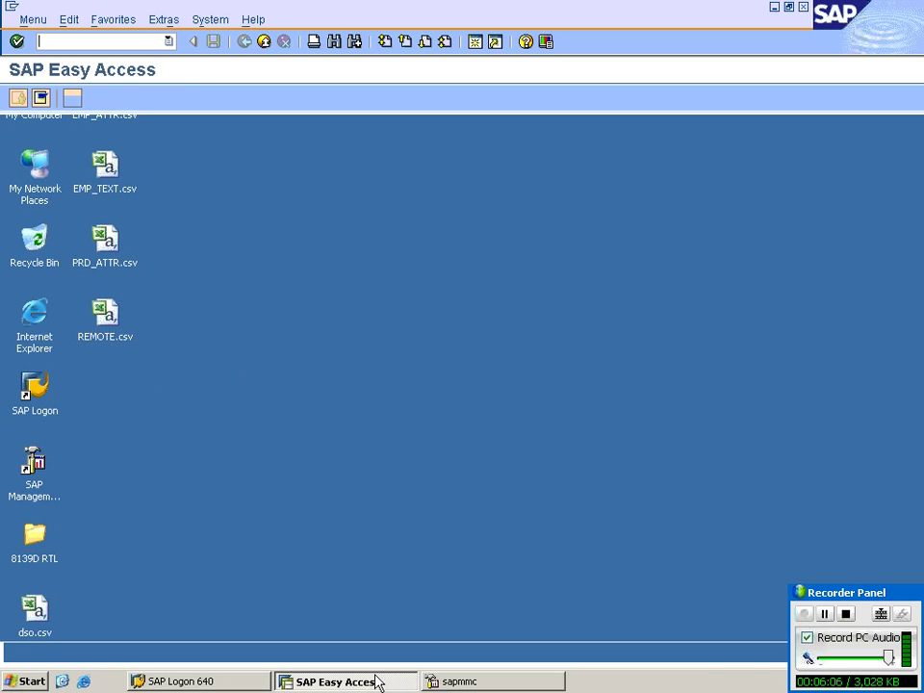
pyautogui.write('RSA1')
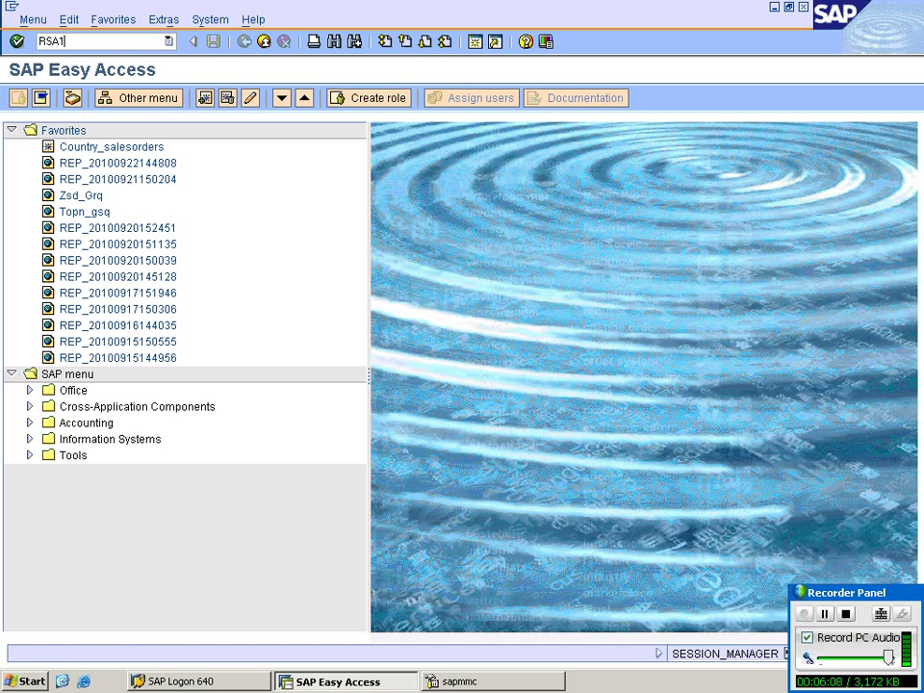
pyautogui.press('Return')
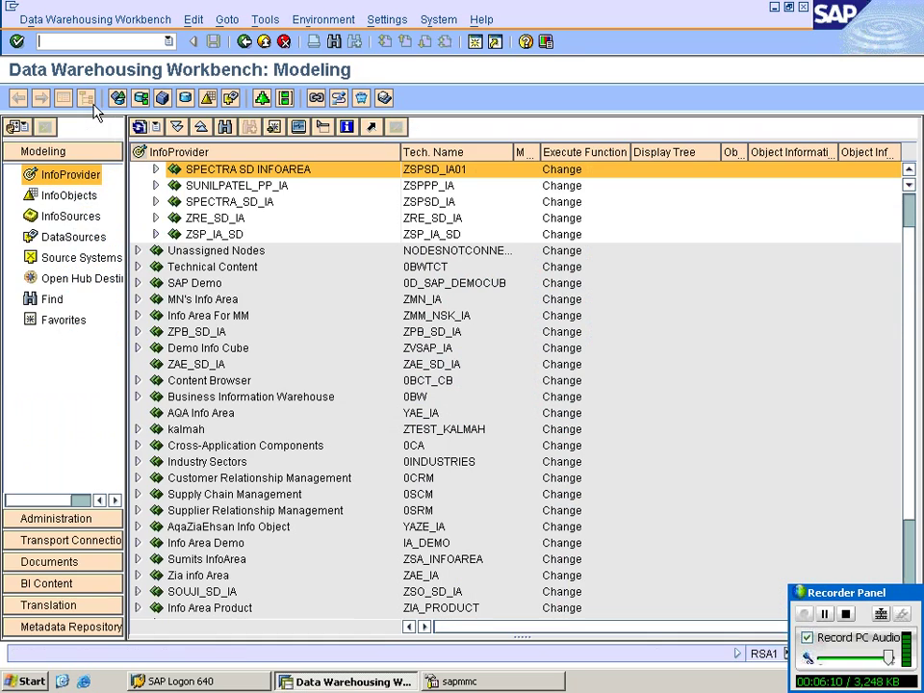
pyautogui.click(96, 241)
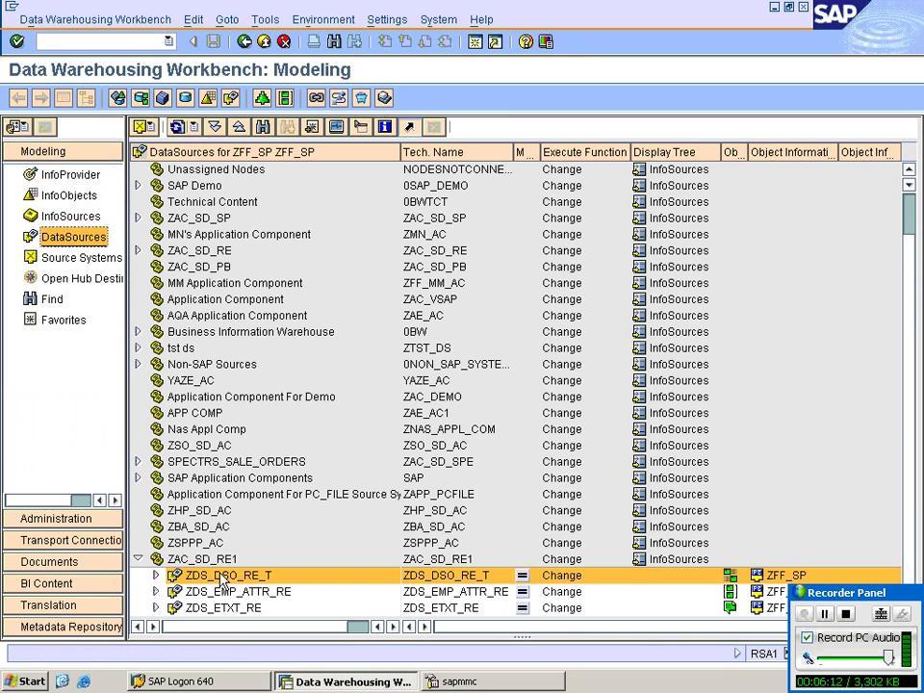
# Step: Create the DataSource ZDS_REMOTE_SPC with data type Transaction Data under application component ZAC_SD_RE1 for source system ZFF_SP
pyautogui.click(183, 558)
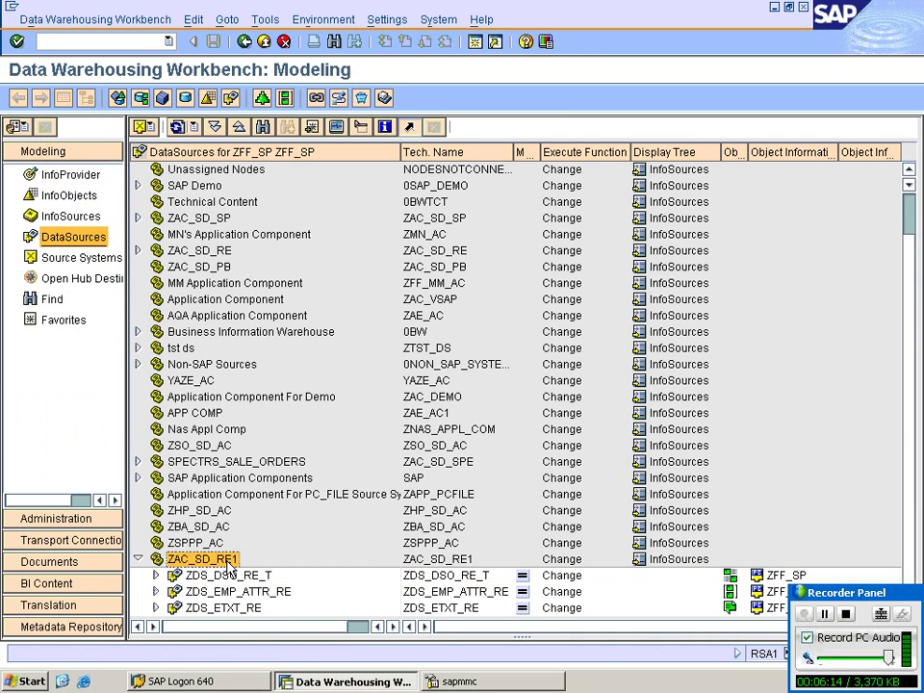
pyautogui.rightClick(229, 564)
pyautogui.click(291, 636)
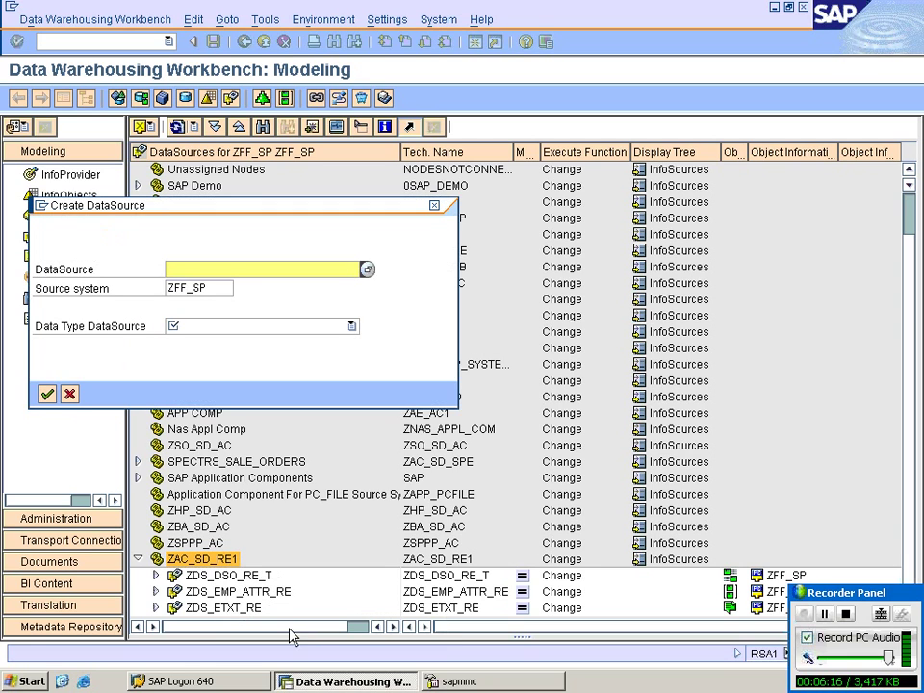
pyautogui.write('ZDS_REMOTE')
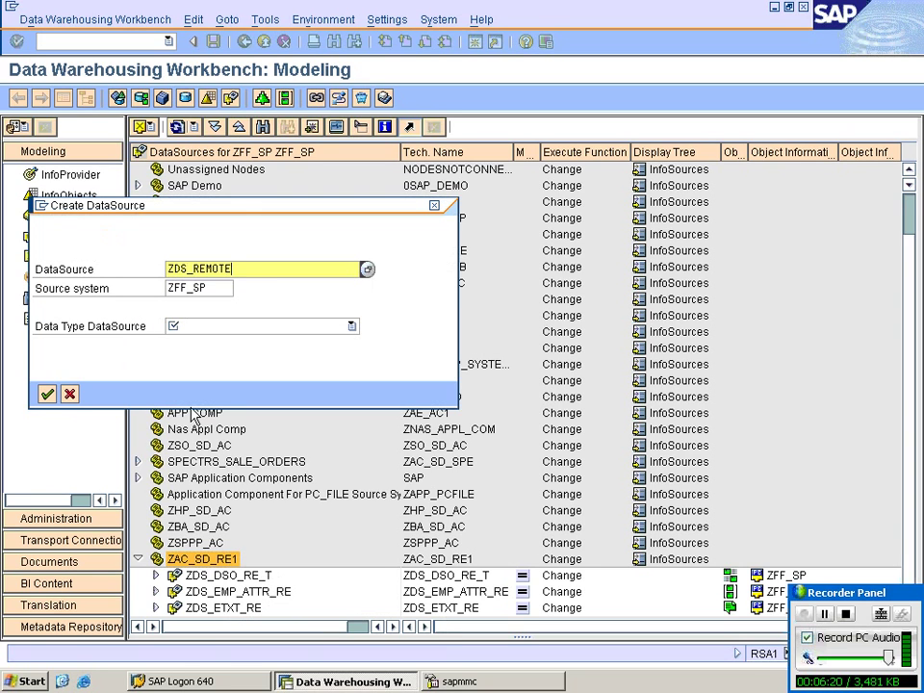
pyautogui.write('_SPC')
pyautogui.click(231, 326)
pyautogui.click(236, 341)
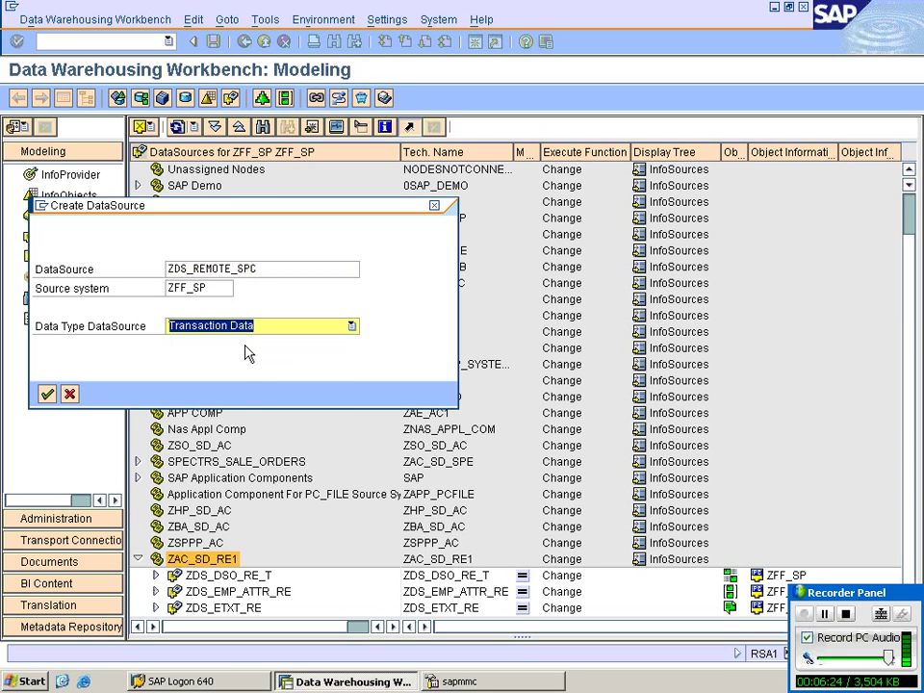
pyautogui.click(46, 395)
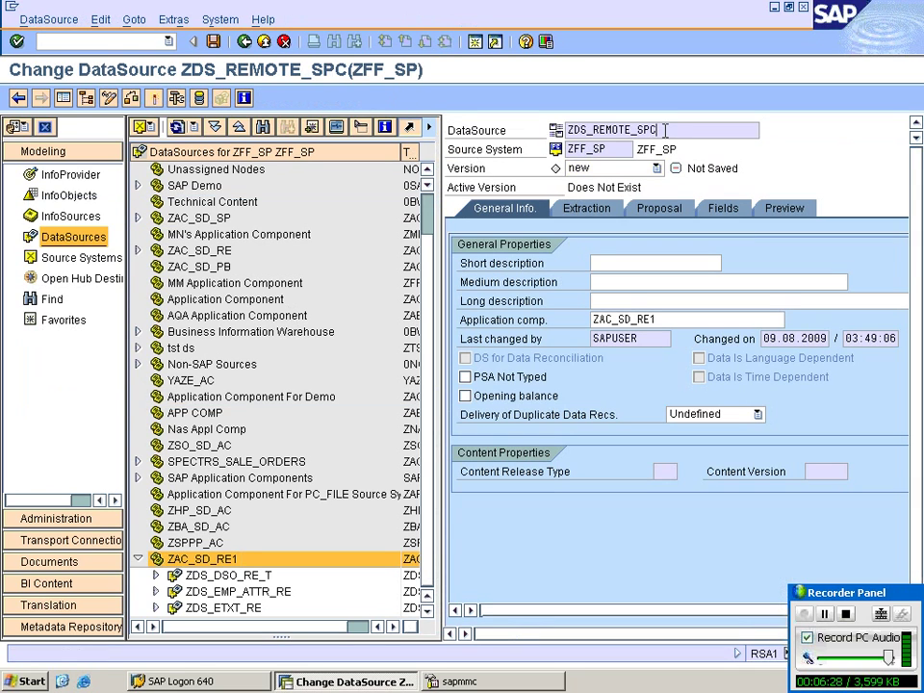
# Step: Fill the short, medium and long descriptions of the DataSource with ZDS_REMOTE_SPC
pyautogui.click(609, 264)
pyautogui.hotkey('ctrl', 'v')
pyautogui.click(614, 282)
pyautogui.hotkey('ctrl', 'v')
pyautogui.click(619, 301)
pyautogui.write('ZDS_REMOTE_SPC')
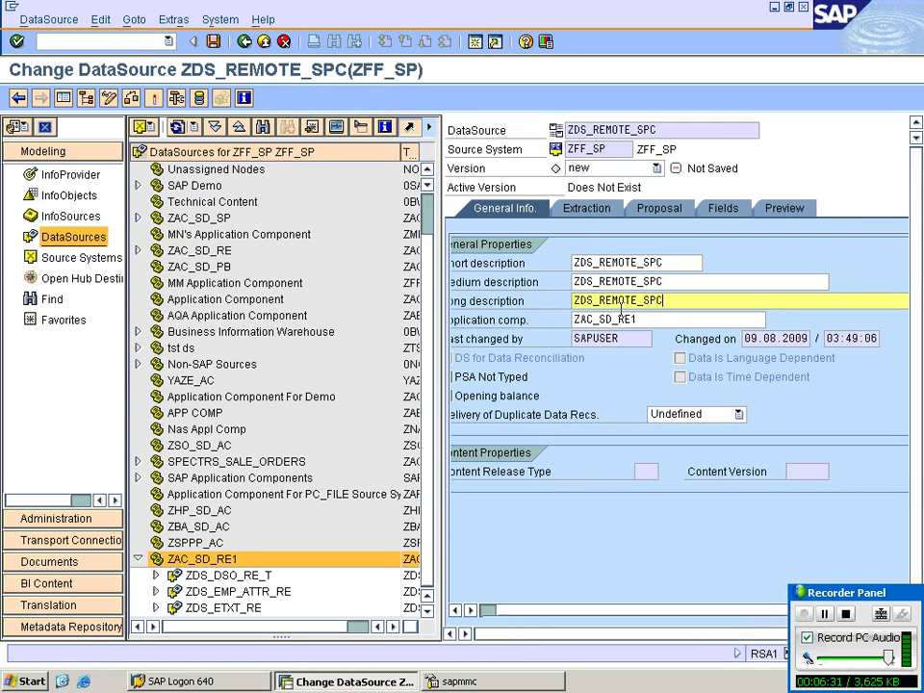
# Step: Set Direct Access to Allowed in the DataSource's extraction settings, hiding the navigation tree
pyautogui.click(588, 214)
pyautogui.click(86, 98)
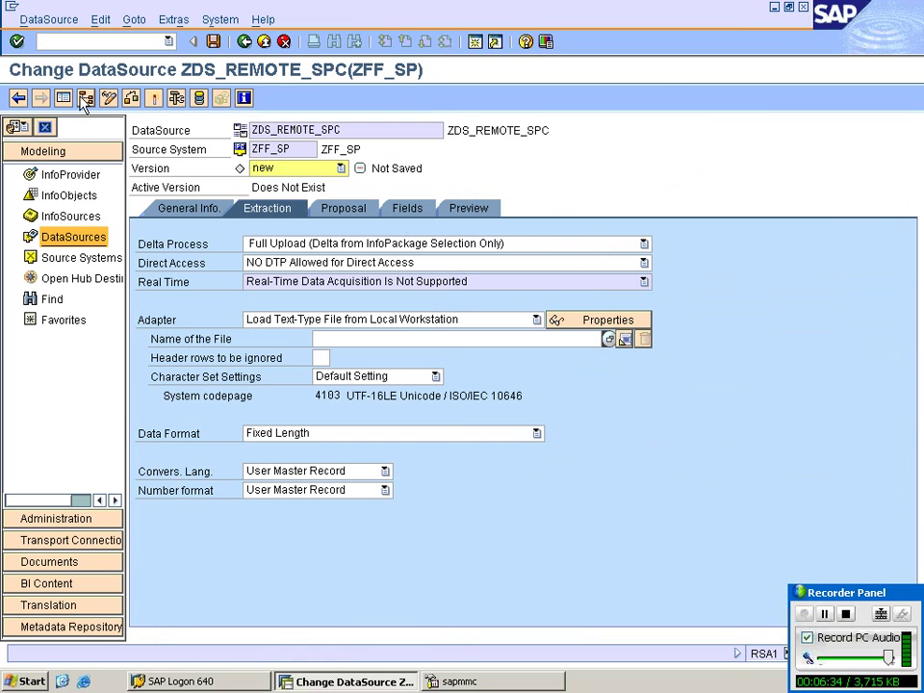
pyautogui.click(298, 262)
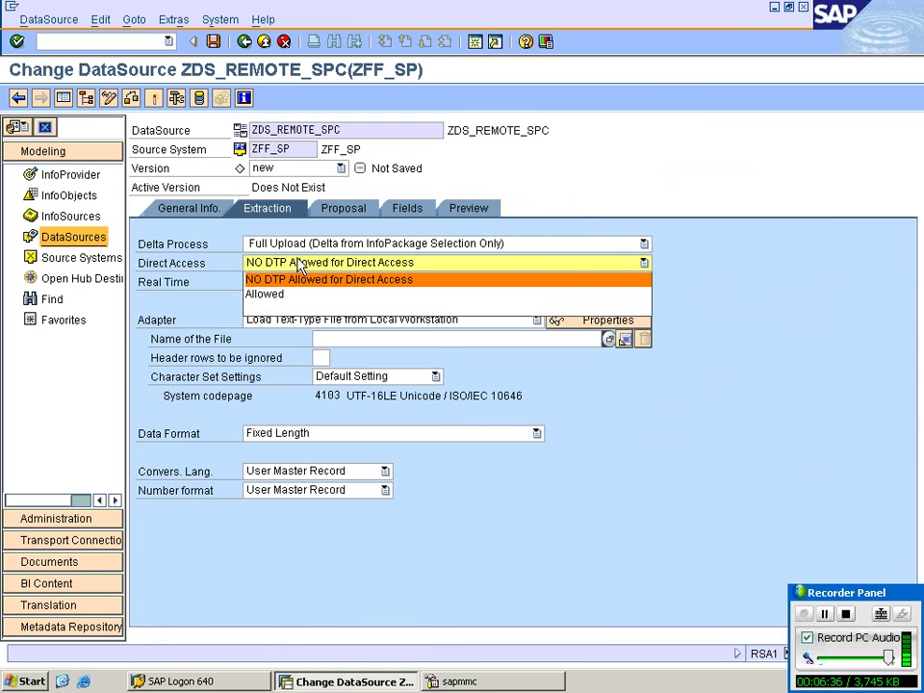
pyautogui.click(292, 298)
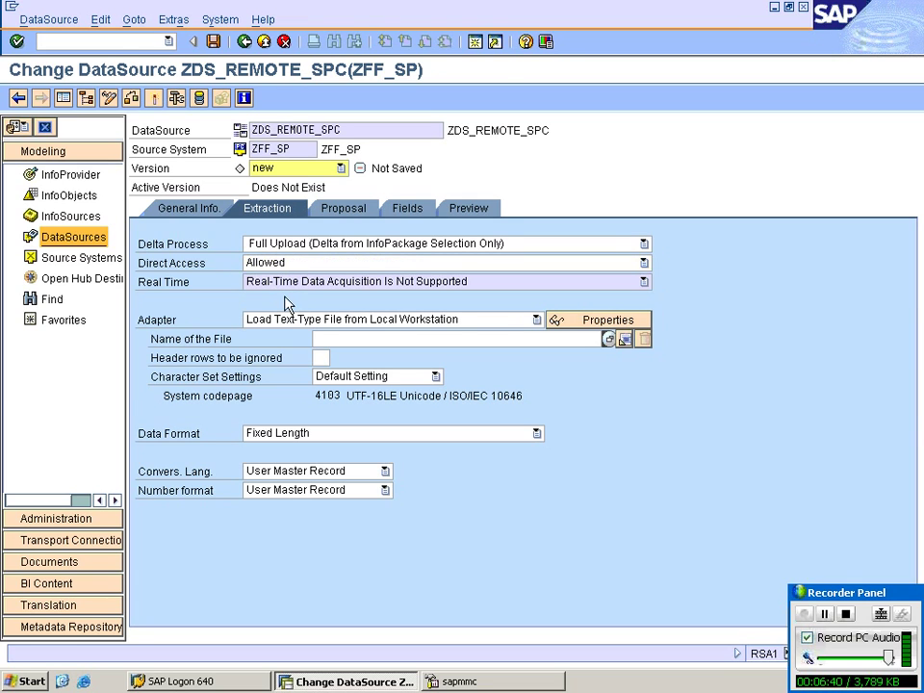
# Step: Choose REMOTE.csv from the desktop as the source file and set the header rows to be ignored to 1
pyautogui.click(609, 339)
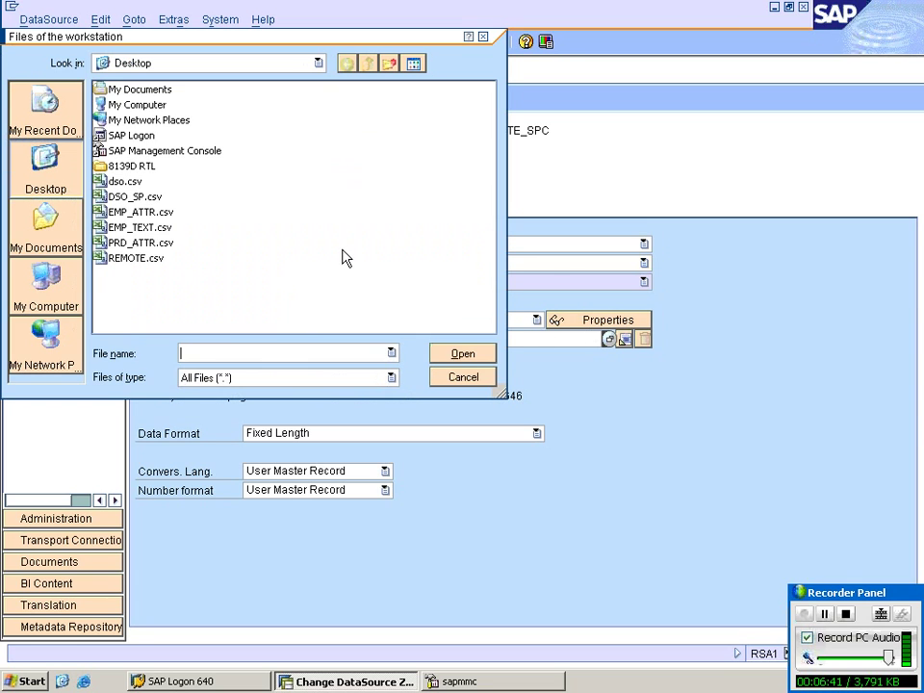
pyautogui.doubleClick(111, 260)
pyautogui.click(324, 358)
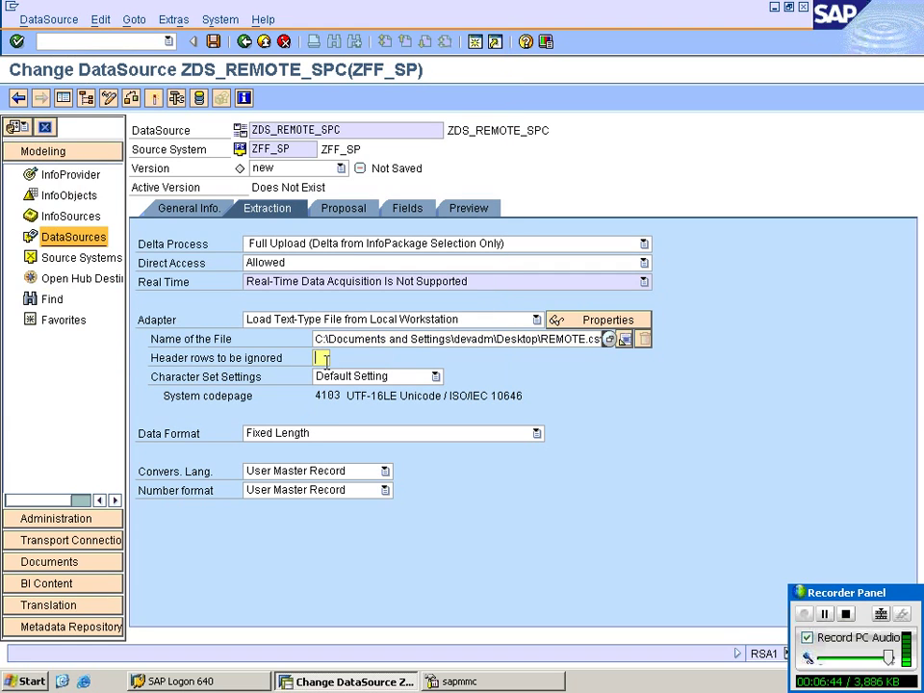
pyautogui.write('1')
# Step: Set the data format to Separated with Separator with "," as data separator and ";" as escape sign, and open the field proposal
pyautogui.click(537, 433)
pyautogui.click(350, 462)
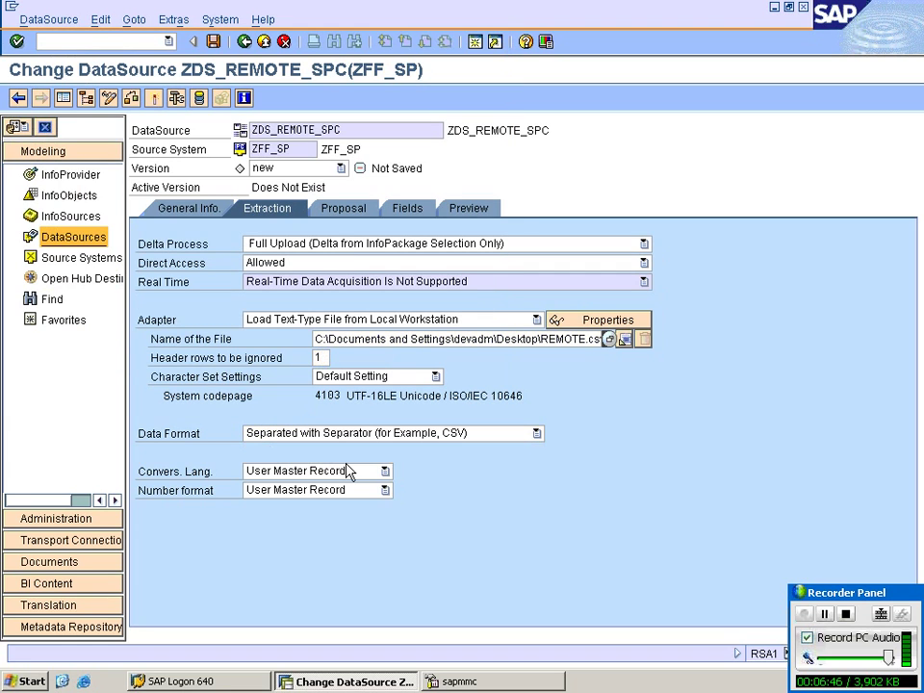
pyautogui.click(327, 452)
pyautogui.write(',')
pyautogui.click(337, 472)
pyautogui.click(342, 210)
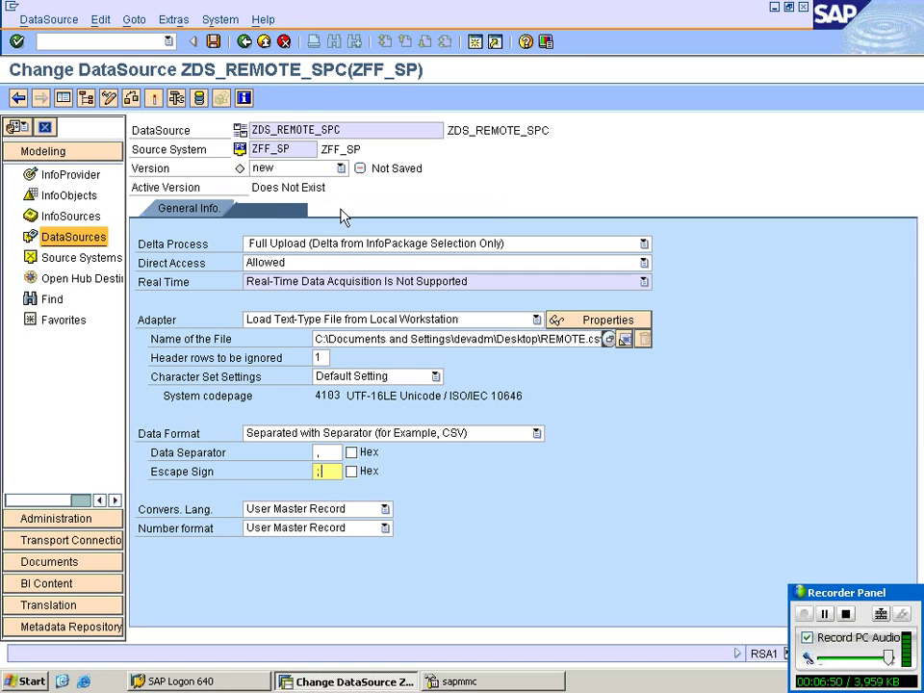
# Step: Open the DataSource's field list and copy the proposed changes into it, suppressing the question for this session
pyautogui.click(412, 215)
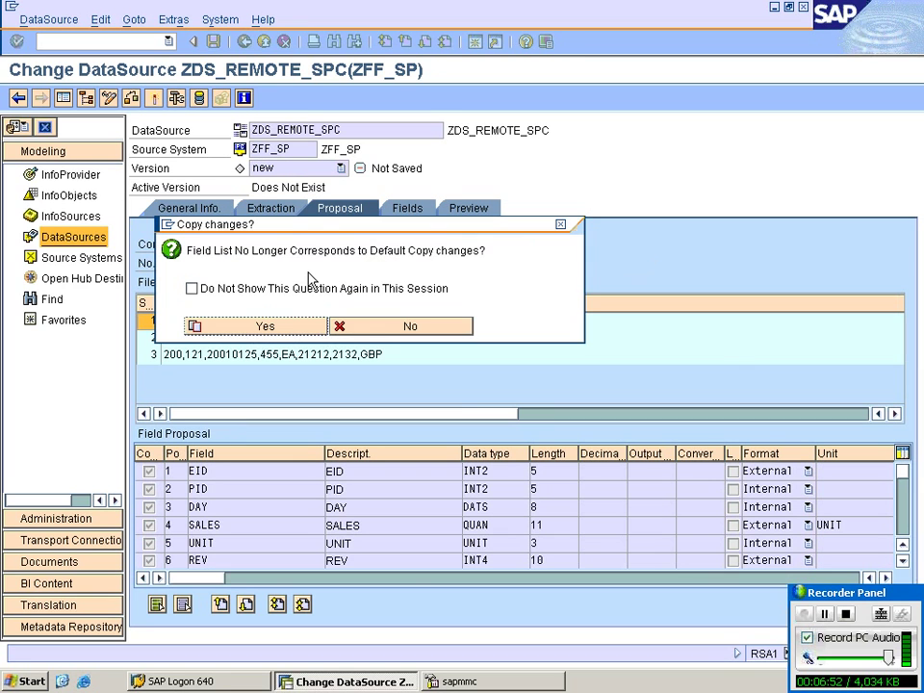
pyautogui.click(197, 287)
pyautogui.click(262, 323)
# Step: Try to enter InfoObject Z for field EID, suppressing the question about copying field properties for this session
pyautogui.click(438, 280)
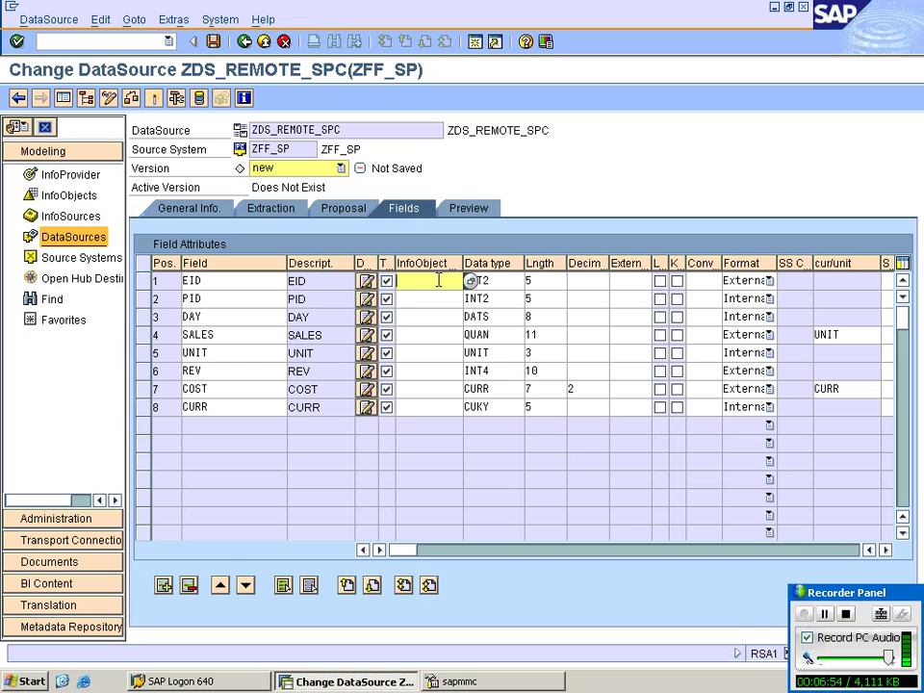
pyautogui.write('Z')
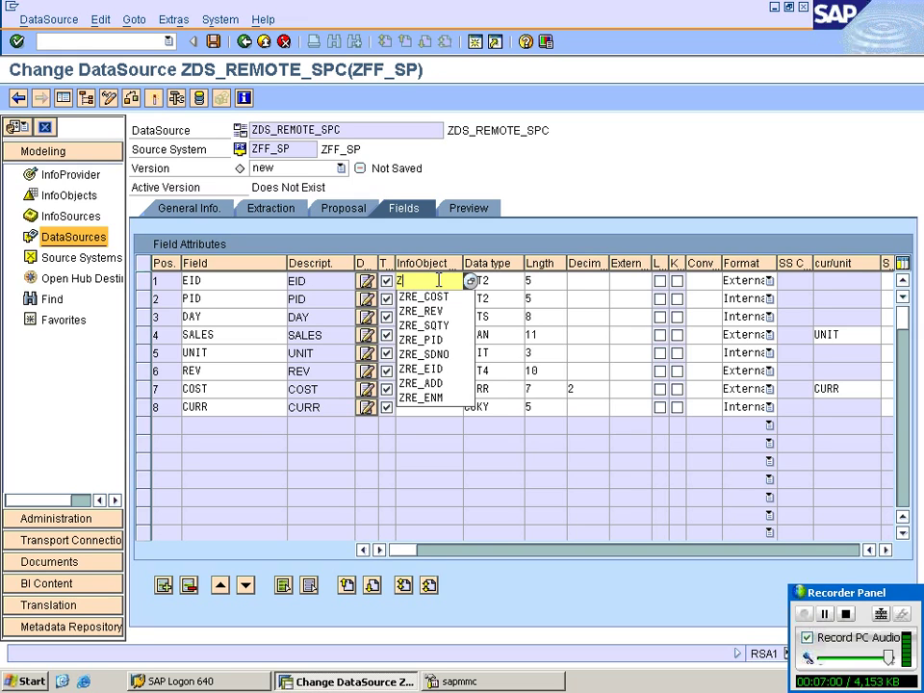
pyautogui.click(424, 297)
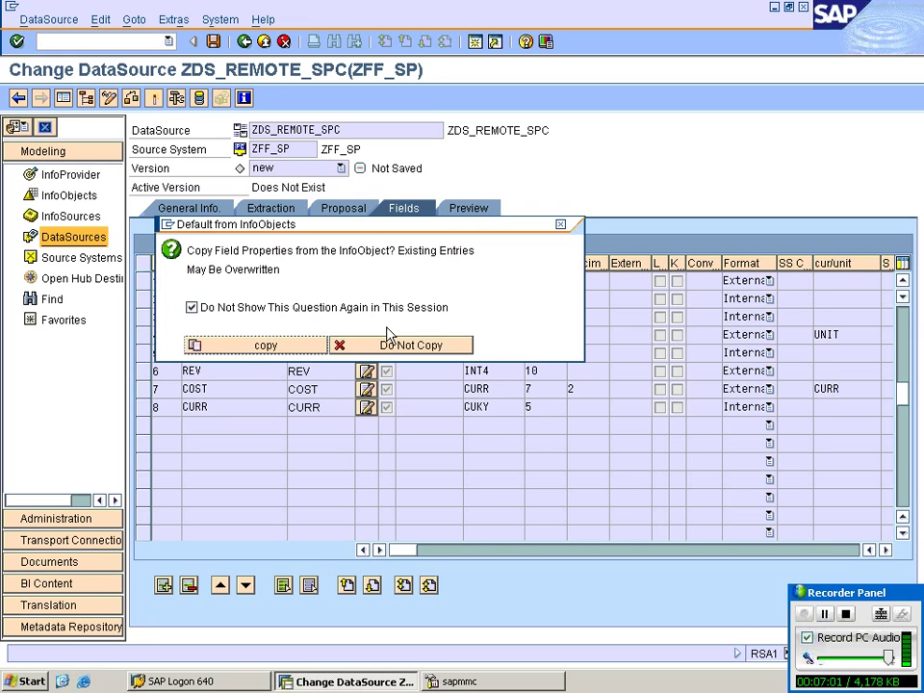
pyautogui.click(389, 343)
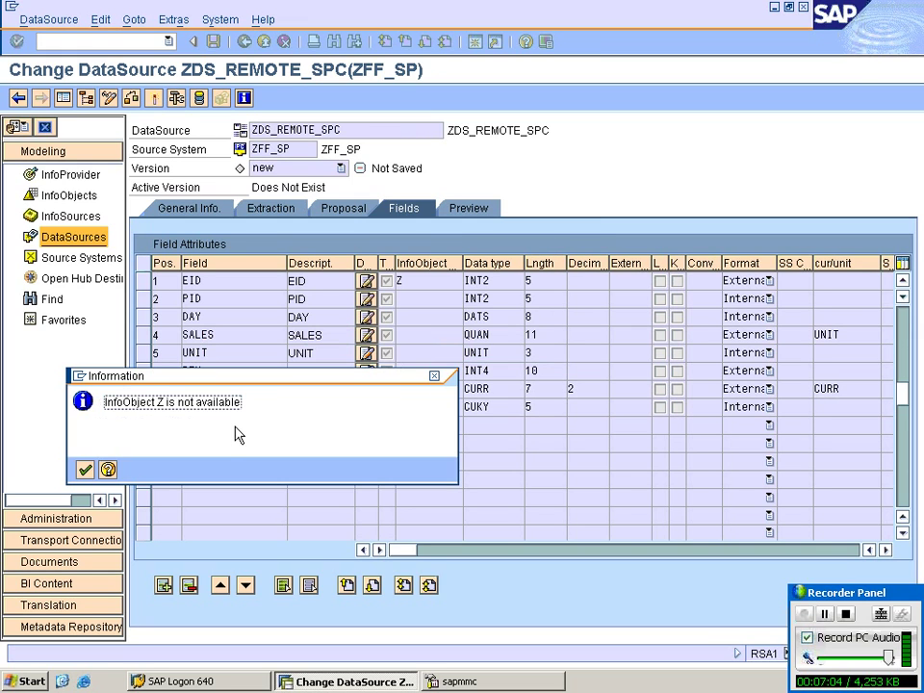
pyautogui.press('Tab')
pyautogui.press('Return')
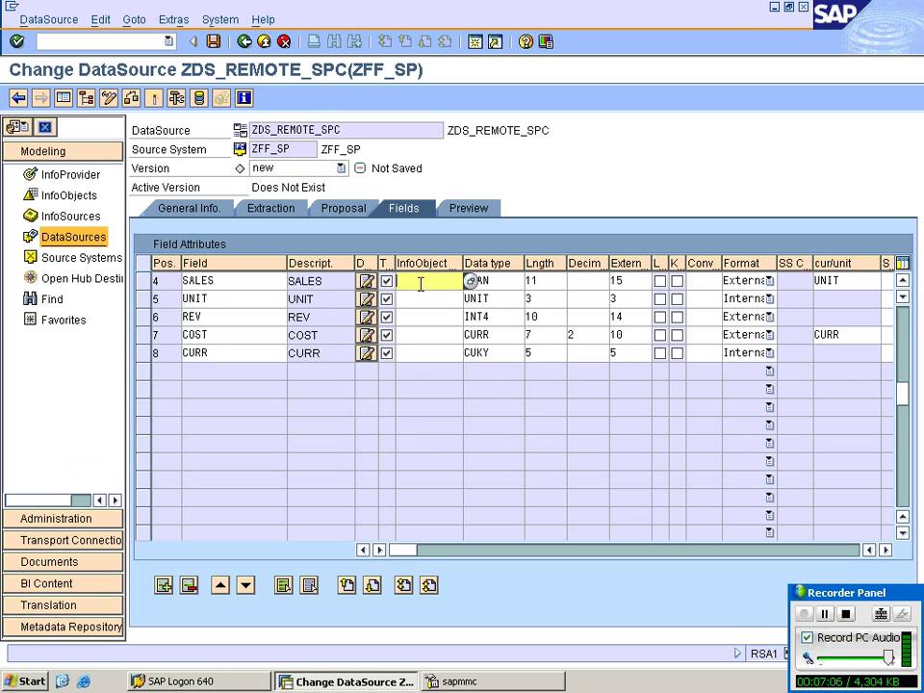
# Step: Assign InfoObject ZRE_EID to field EID and ZRE_PID to field PID
pyautogui.click(419, 281)
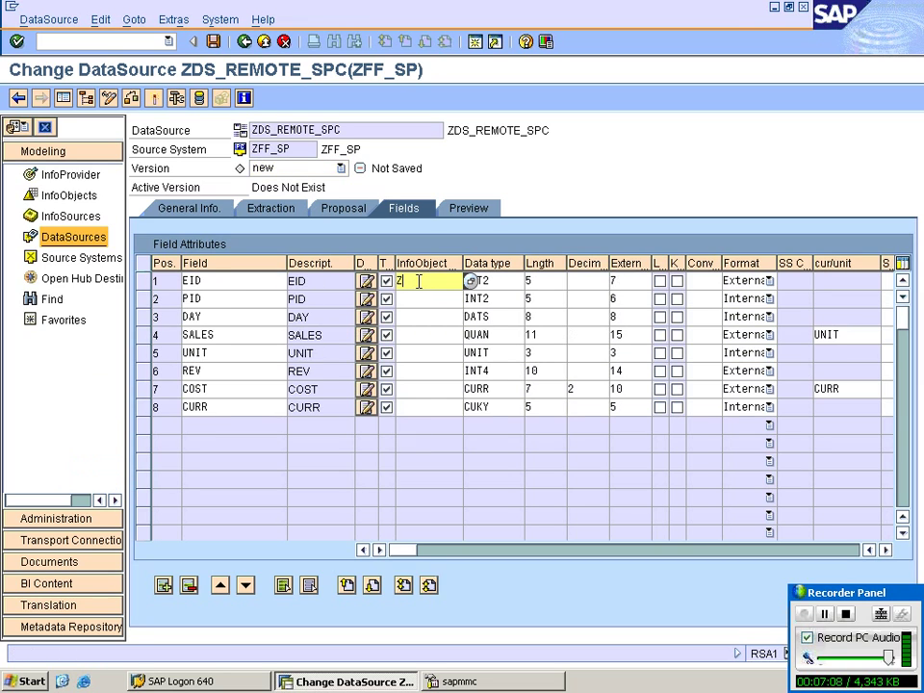
pyautogui.write('RE_E')
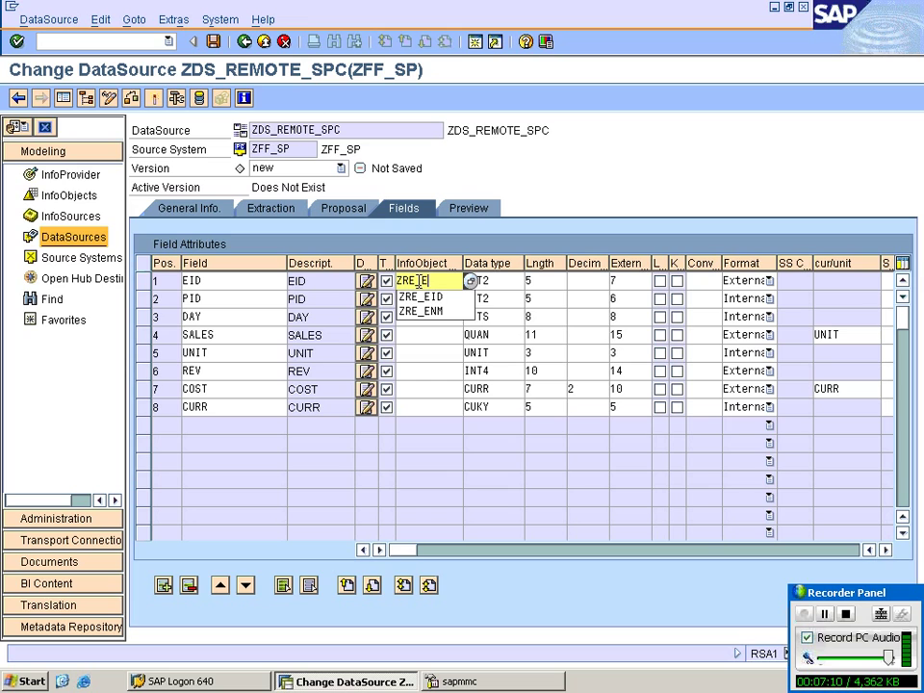
pyautogui.write('ID')
pyautogui.press('Down')
pyautogui.write('Z')
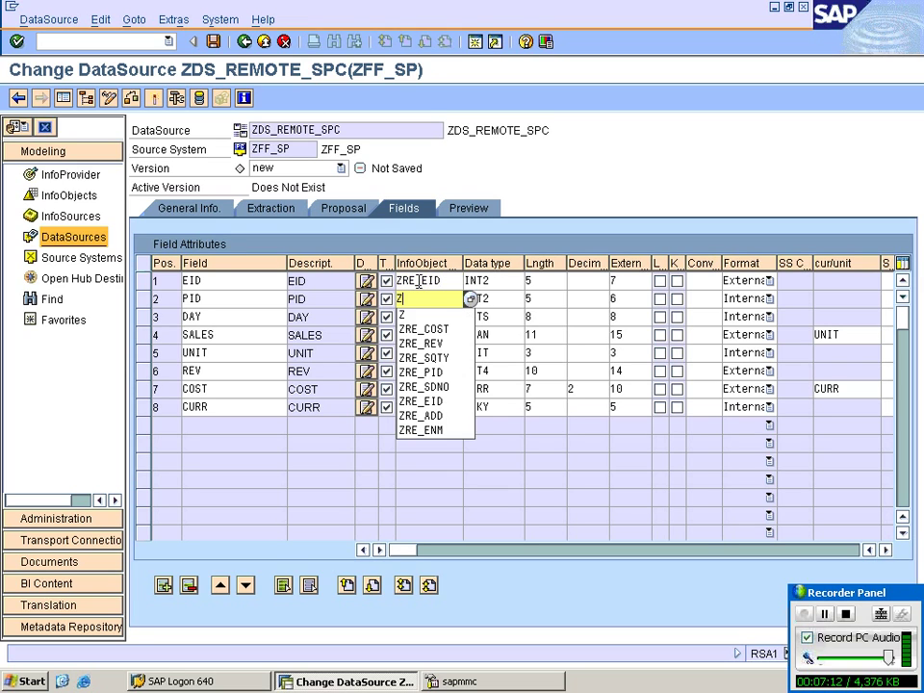
pyautogui.write('RE_PID')
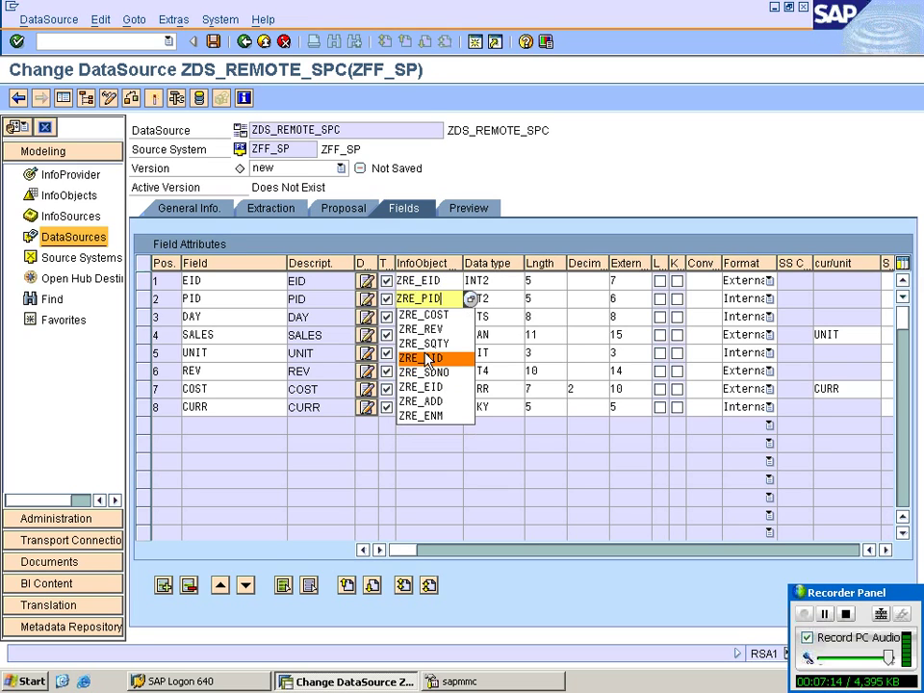
pyautogui.click(424, 356)
# Step: Assign InfoObject 0CALDAY to field DAY, ZRE_SQTY to SALES and 0UNIT to UNIT
pyautogui.click(424, 318)
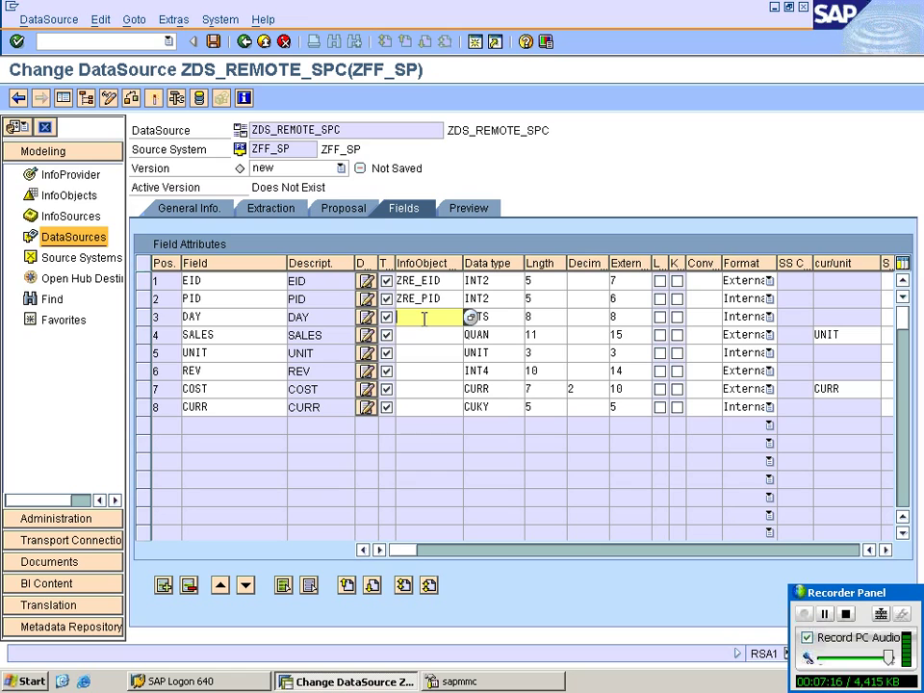
pyautogui.write('0CALDAY')
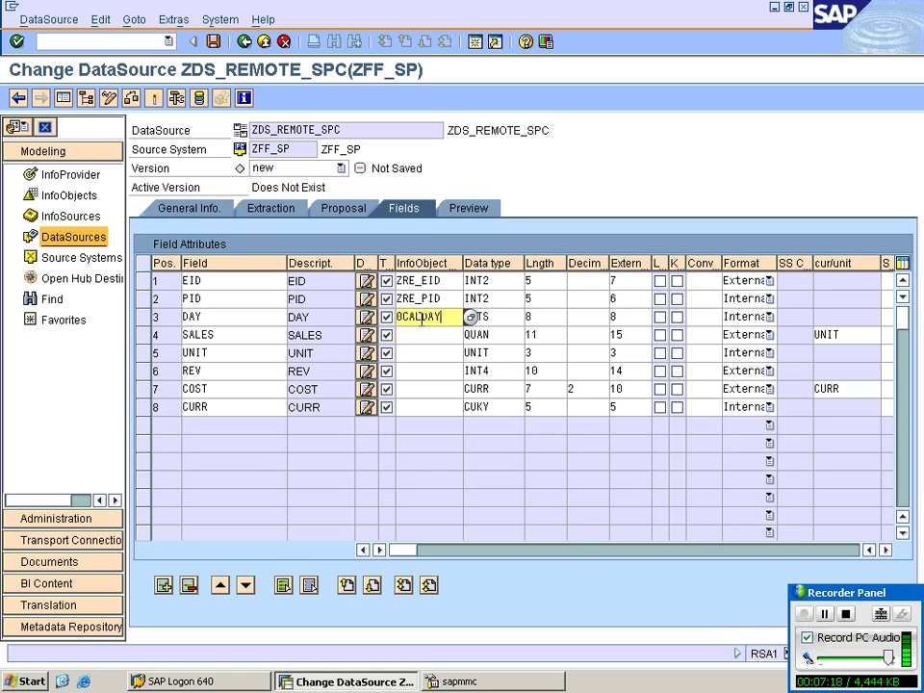
pyautogui.click(421, 335)
pyautogui.write('ZRE')
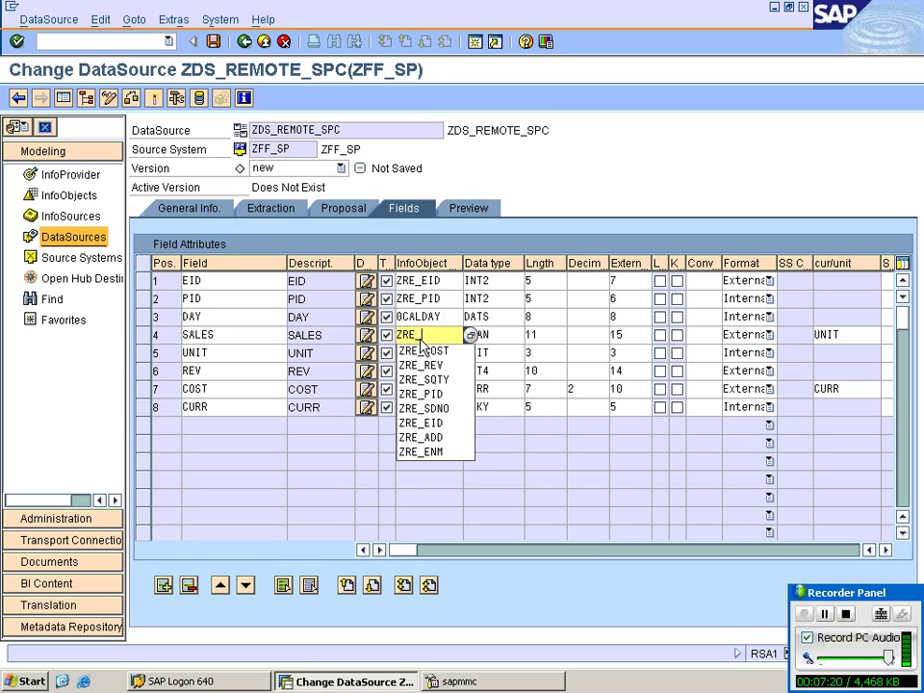
pyautogui.write('_S')
pyautogui.click(428, 351)
pyautogui.click(430, 352)
pyautogui.write('0')
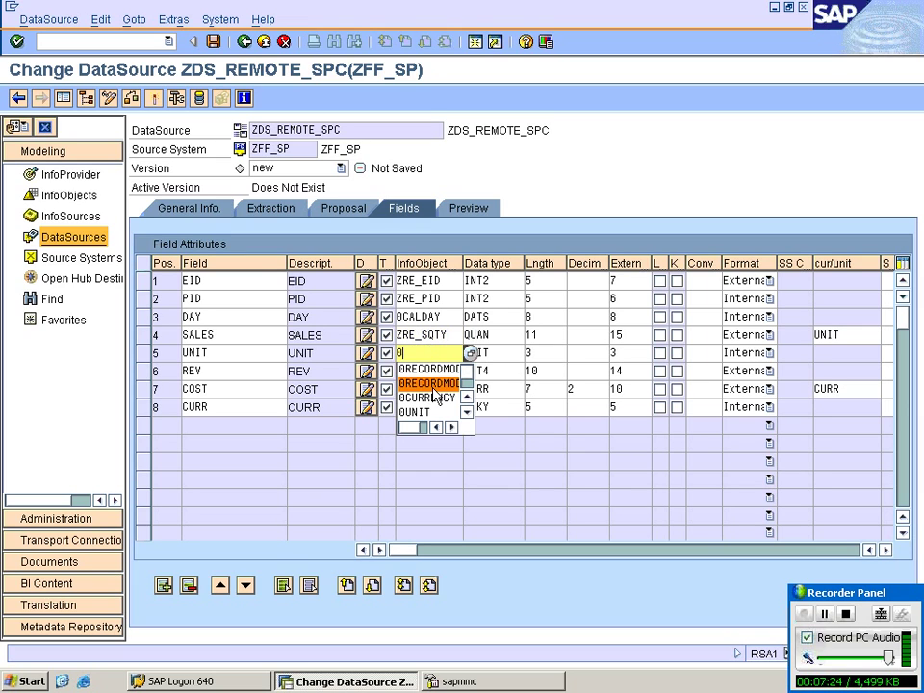
pyautogui.click(429, 410)
# Step: Assign InfoObject ZRE_REV to field REV and ZRE_COST to field COST
pyautogui.click(423, 372)
pyautogui.write('ZRE')
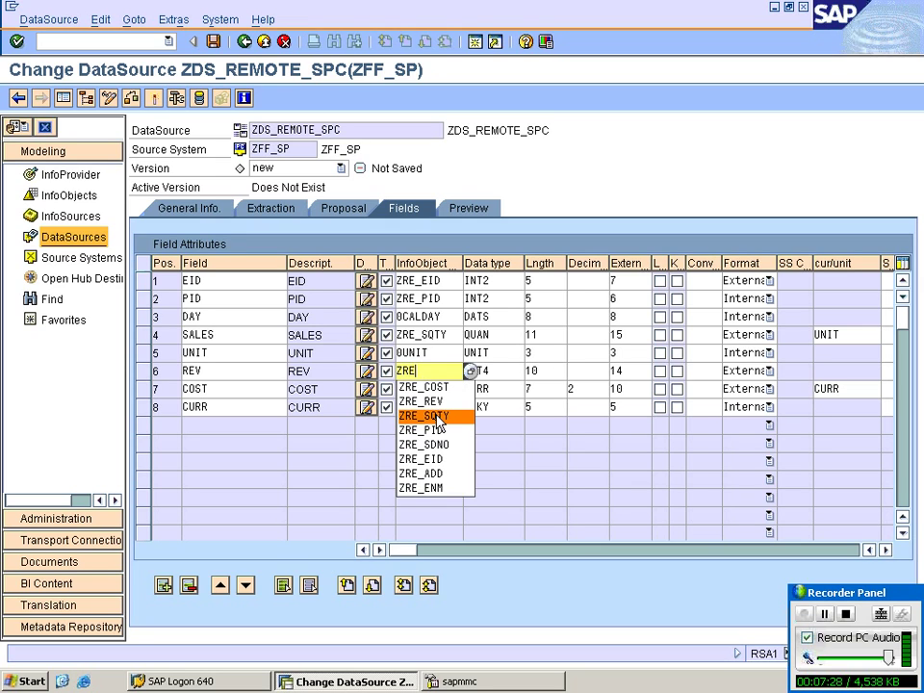
pyautogui.click(425, 402)
pyautogui.click(432, 389)
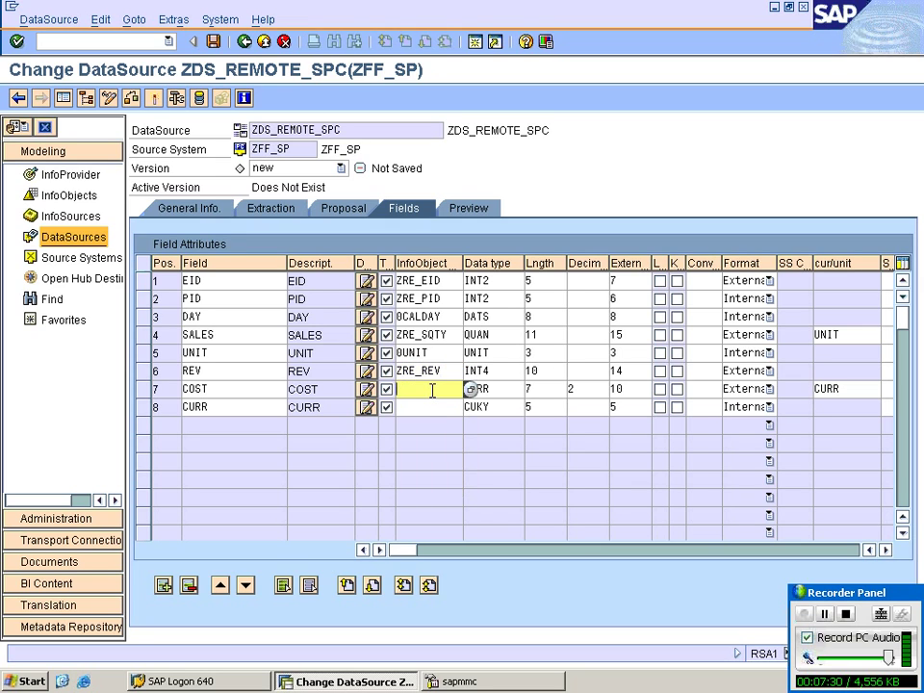
pyautogui.write('ZR')
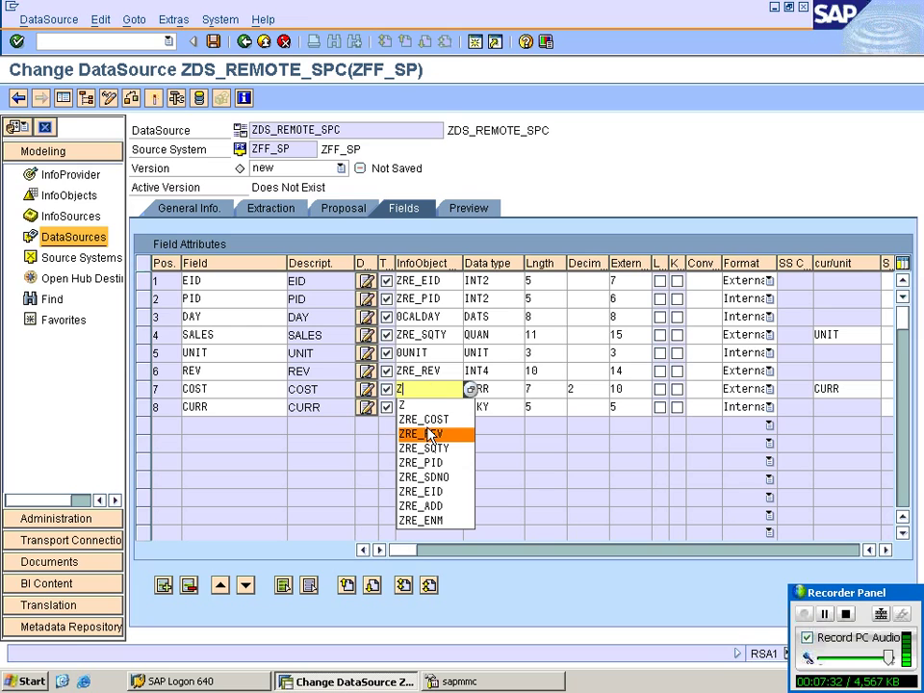
pyautogui.click(414, 419)
# Step: Assign InfoObject 0CURRENCY to field CURR and activate the DataSource
pyautogui.click(426, 406)
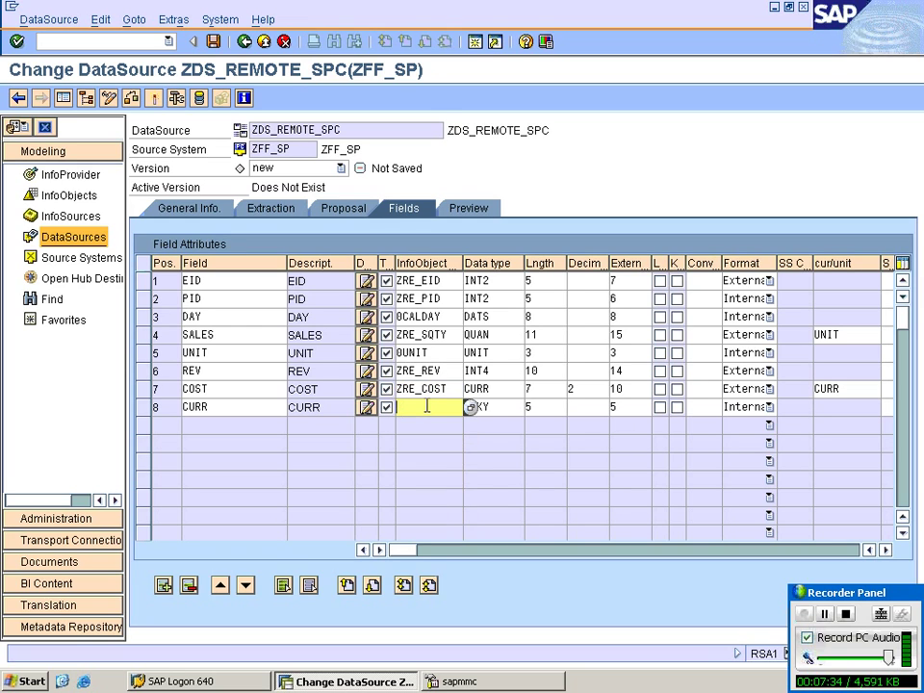
pyautogui.write('0')
pyautogui.click(430, 457)
pyautogui.press('Return')
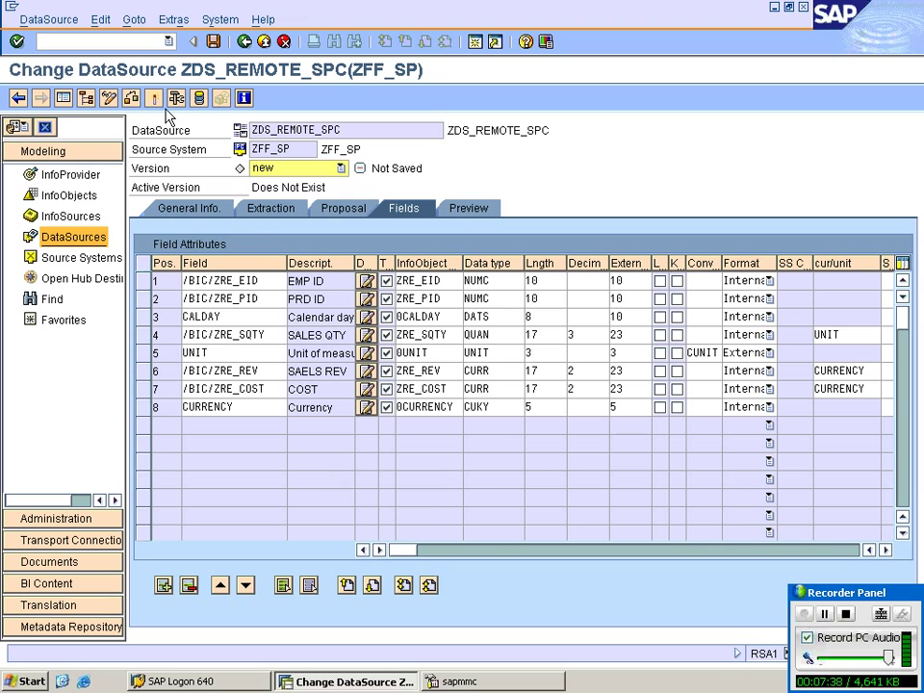
pyautogui.click(154, 97)
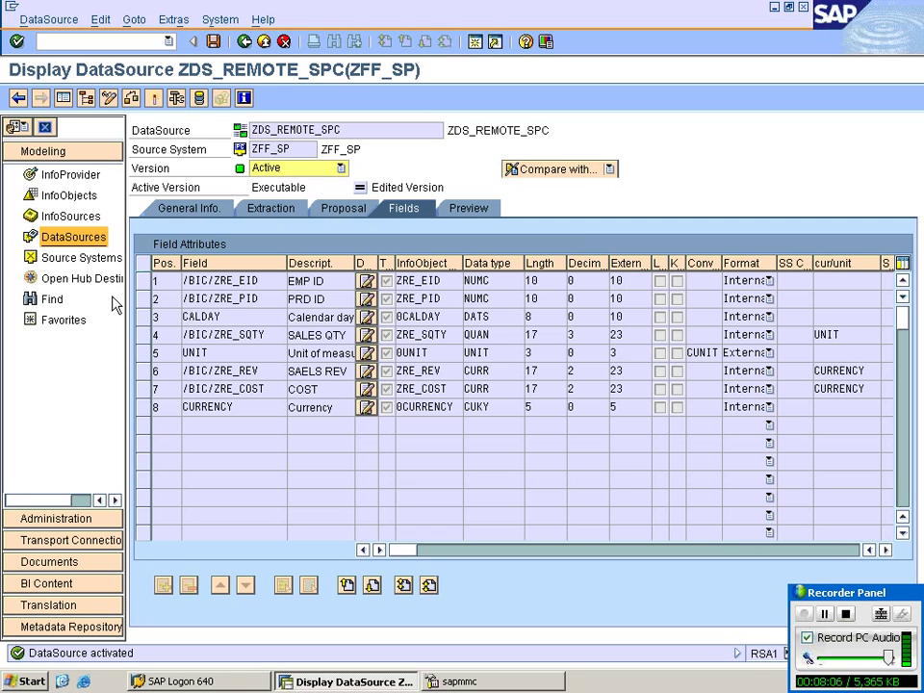
# Step: Return to the DataSources overview and select ZDS_REMOTE_SPC under application component ZAC_SD_RE1
pyautogui.press('F3')
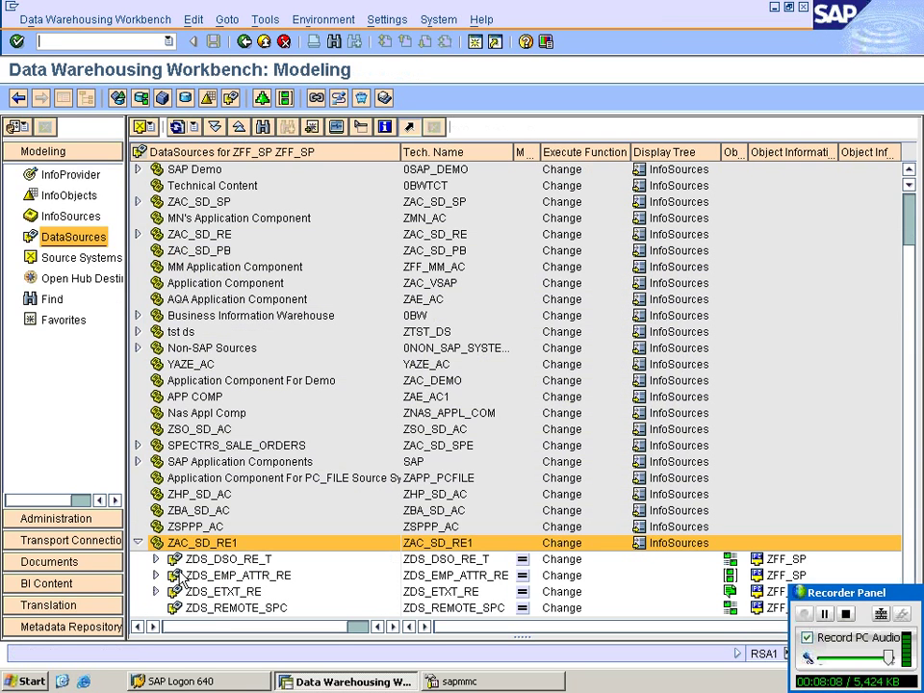
pyautogui.click(209, 609)
pyautogui.click(212, 559)
pyautogui.click(231, 610)
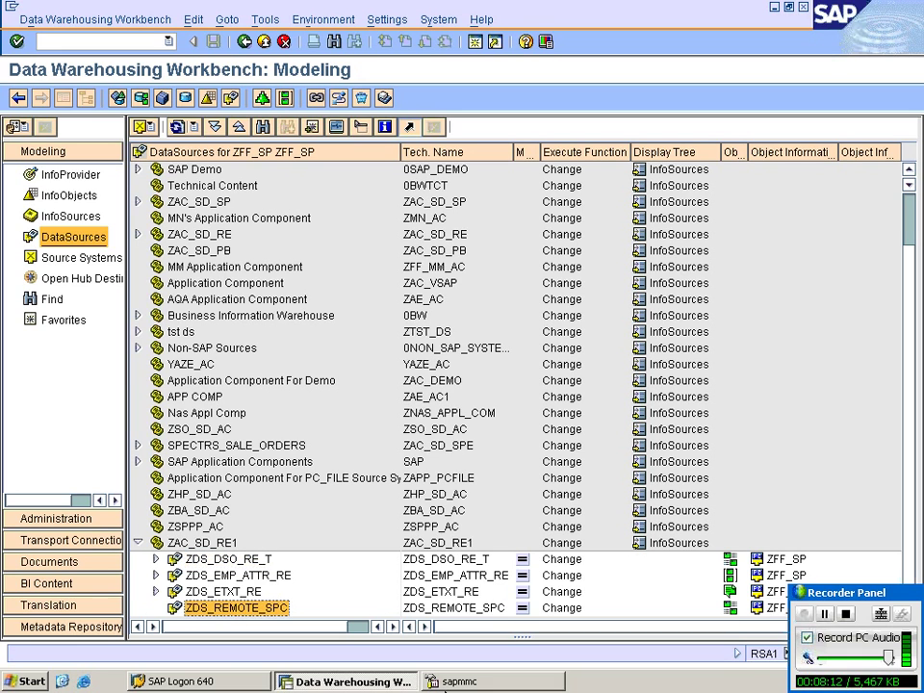
# Step: Open the InfoProvider tree and start creating a VirtualProvider in InfoArea ZRE_SD_IA under CLASS
pyautogui.click(72, 175)
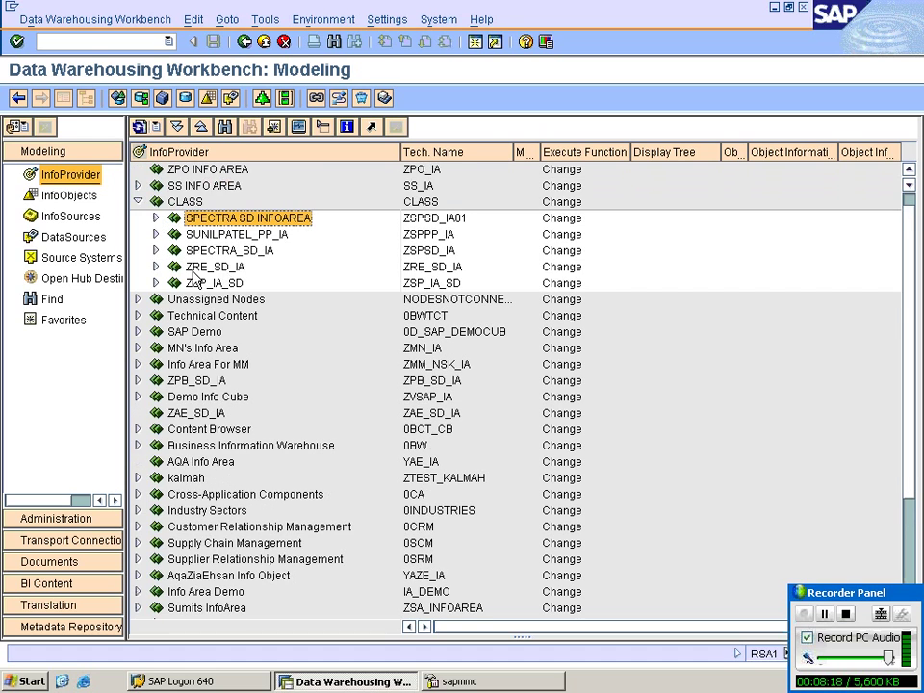
pyautogui.click(214, 267)
pyautogui.click(156, 267)
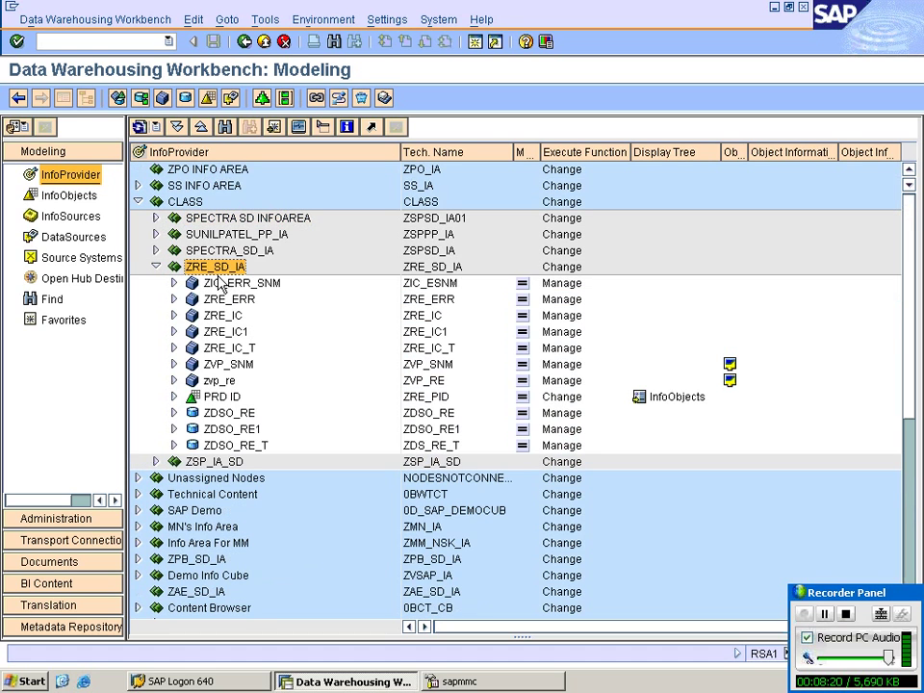
pyautogui.click(272, 316)
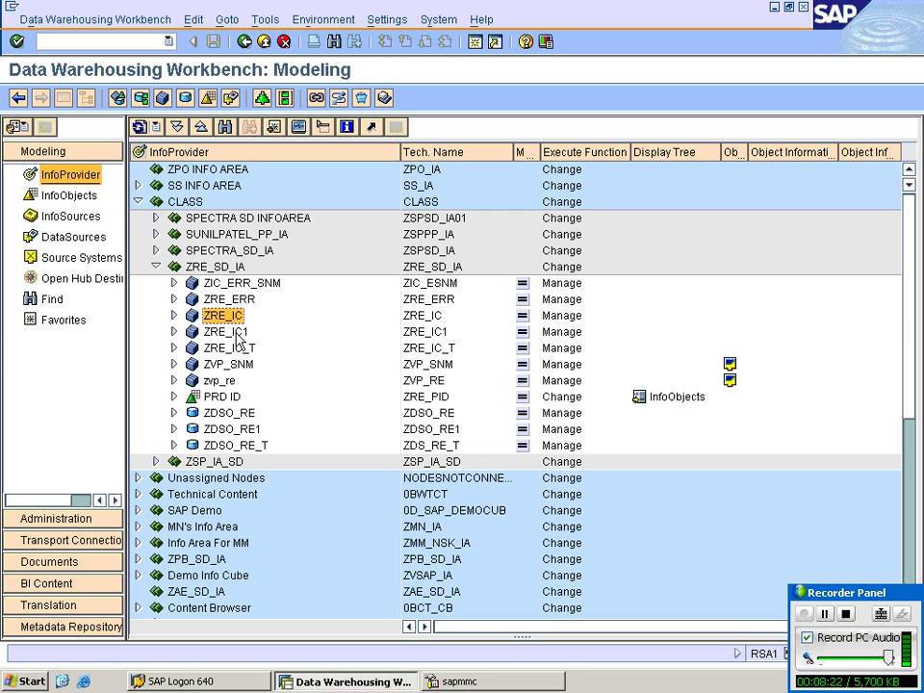
pyautogui.click(220, 269)
pyautogui.rightClick(222, 276)
pyautogui.click(226, 274)
pyautogui.rightClick(227, 274)
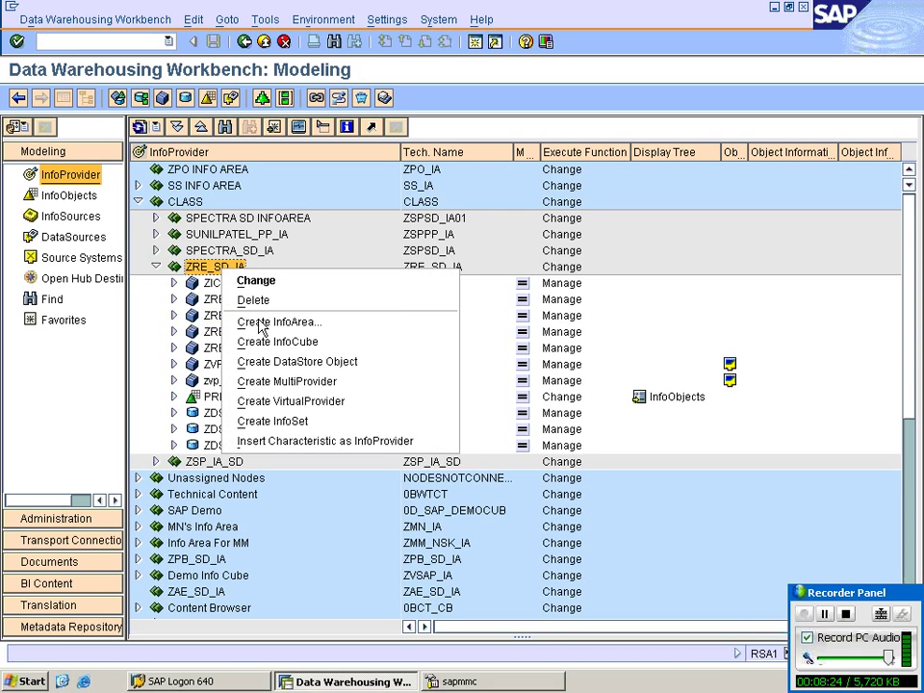
pyautogui.click(285, 405)
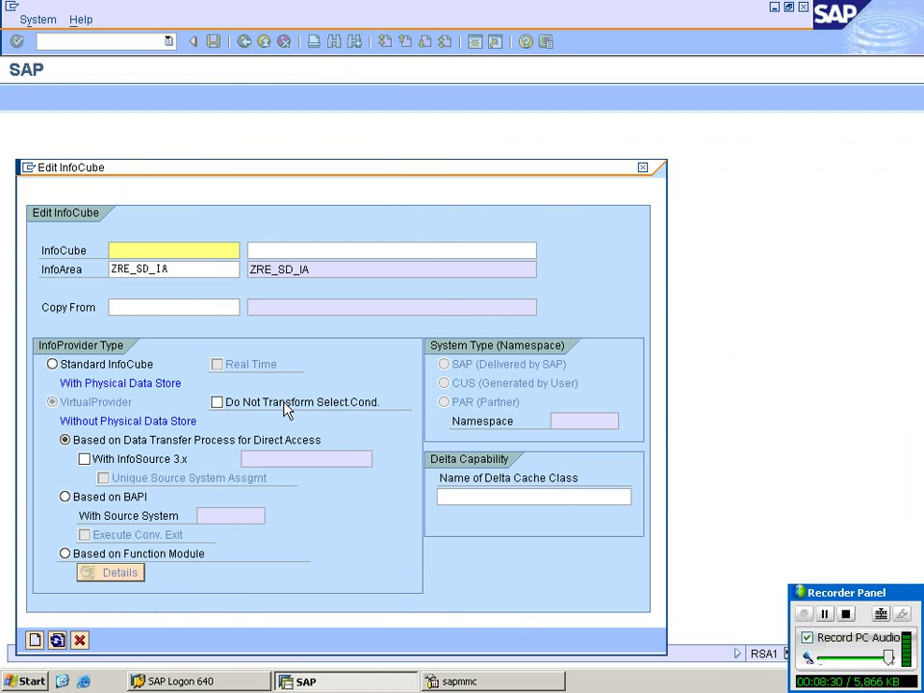
# Step: Name the new virtual InfoCube ZRE_RIC01 and use the same text as its description
pyautogui.write('ZRE')
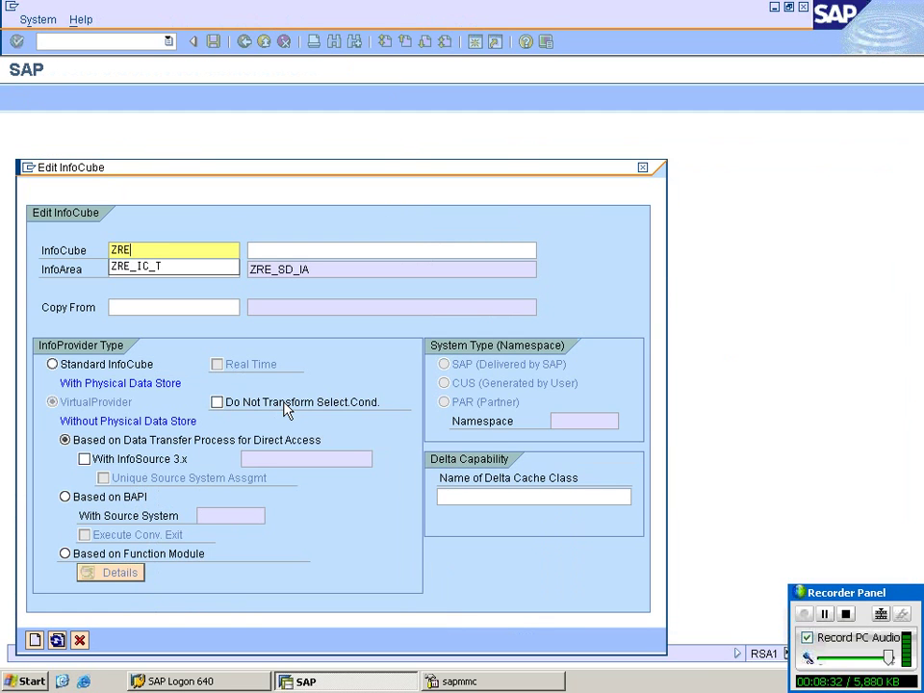
pyautogui.write('_R')
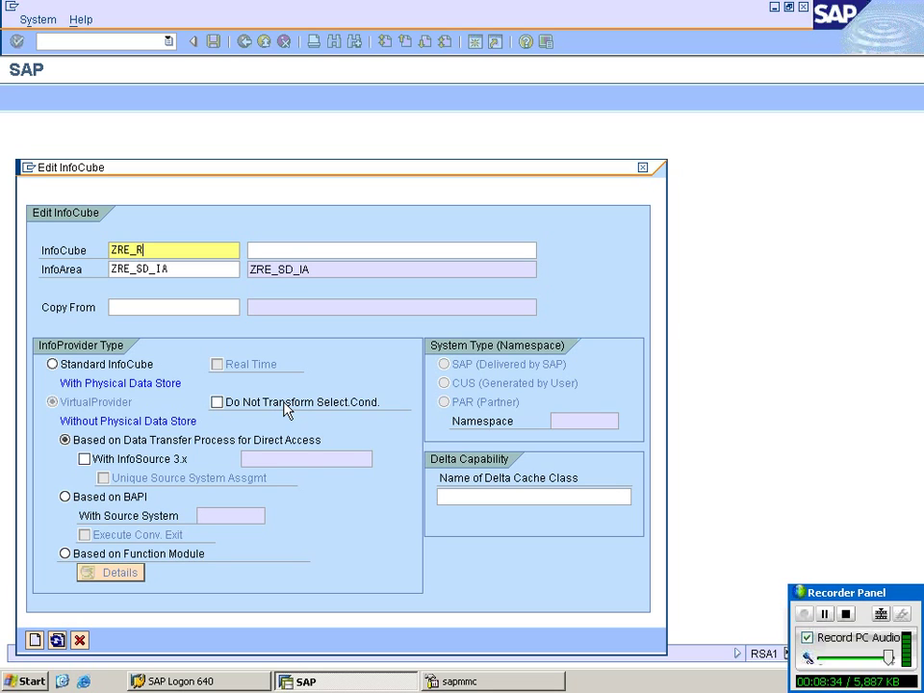
pyautogui.write('ICO')
pyautogui.write('1')
pyautogui.hotkey('shift', 'Home')
pyautogui.hotkey('ctrl', 'c')
pyautogui.click(260, 252)
pyautogui.hotkey('ctrl', 'v')
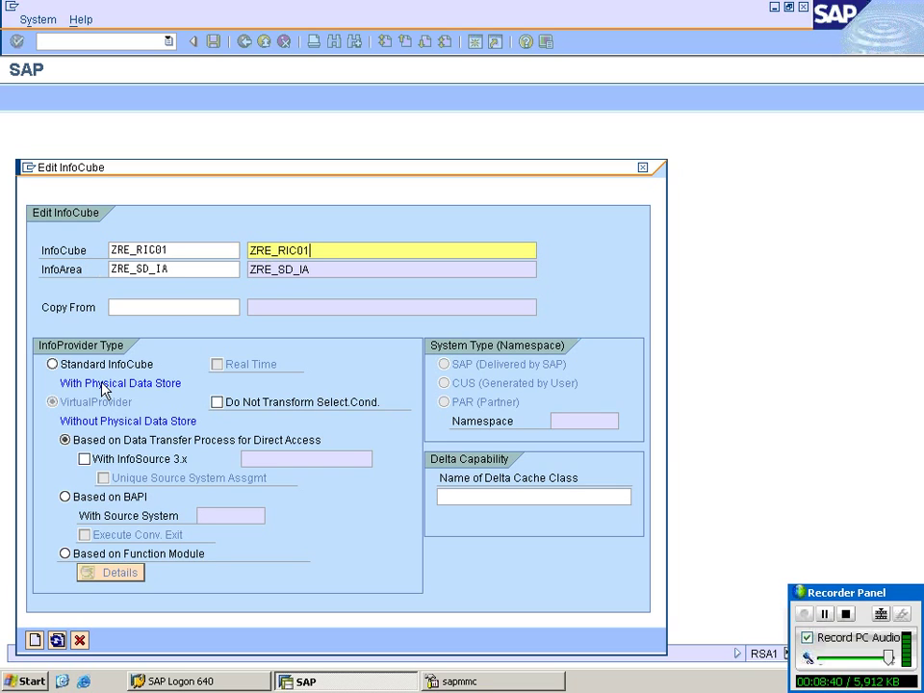
# Step: Choose an existing InfoCube to copy from and create the VirtualProvider, based on the data transfer process for direct access
pyautogui.click(164, 307)
pyautogui.write('Z')
pyautogui.click(164, 322)
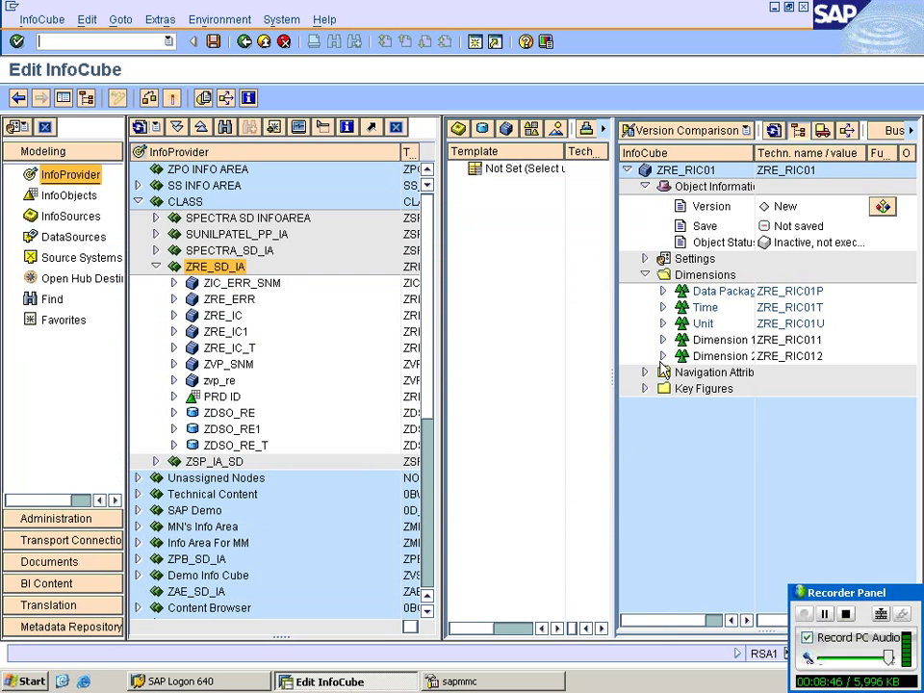
# Step: Delete the characteristic ZRE_SREG from Dimension 1 of ZRE_RIC01 and expand the key figures
pyautogui.click(663, 340)
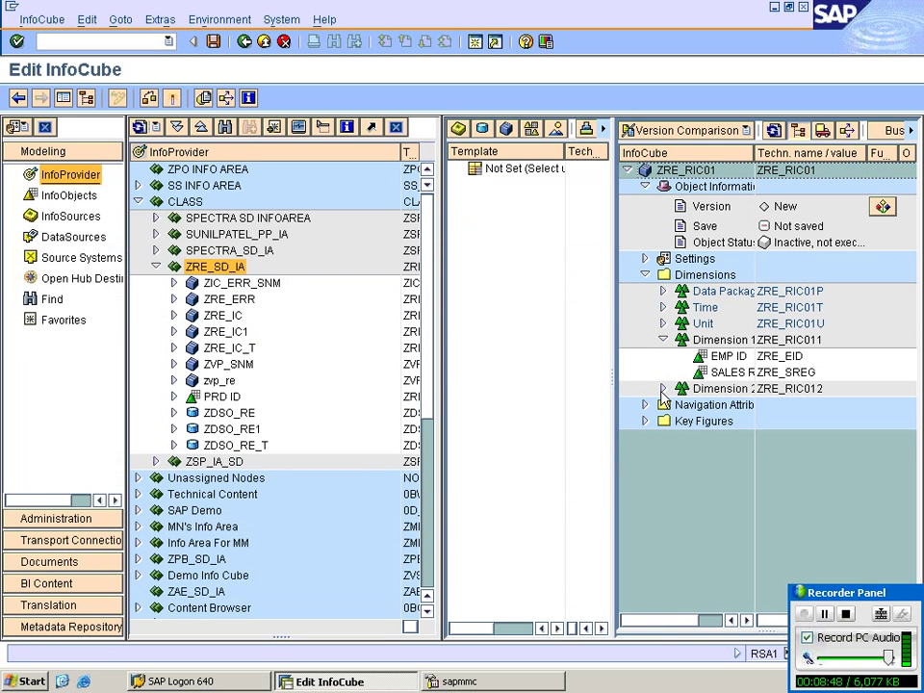
pyautogui.click(663, 388)
pyautogui.rightClick(718, 373)
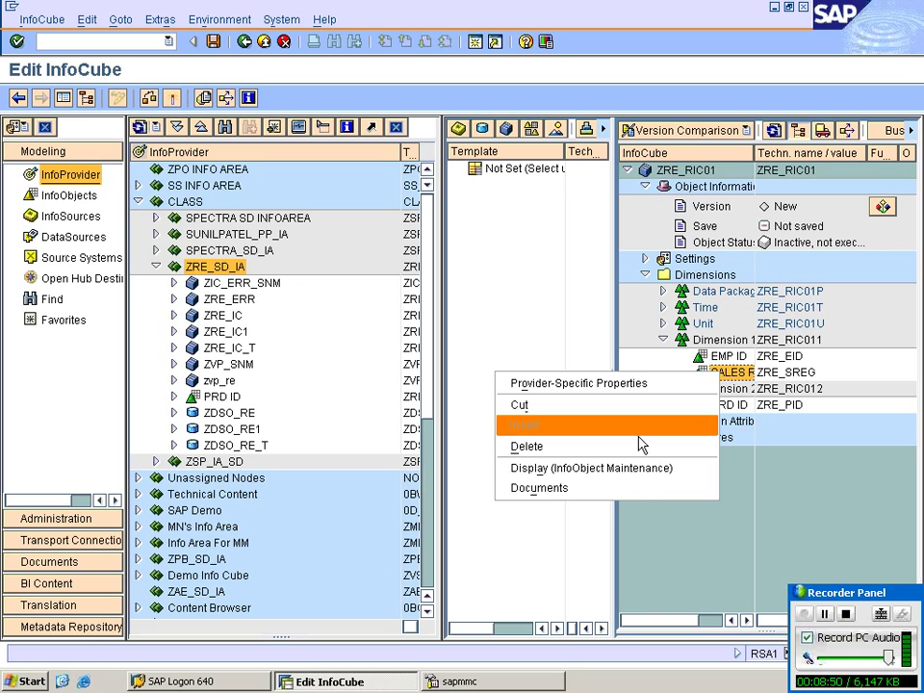
pyautogui.click(643, 446)
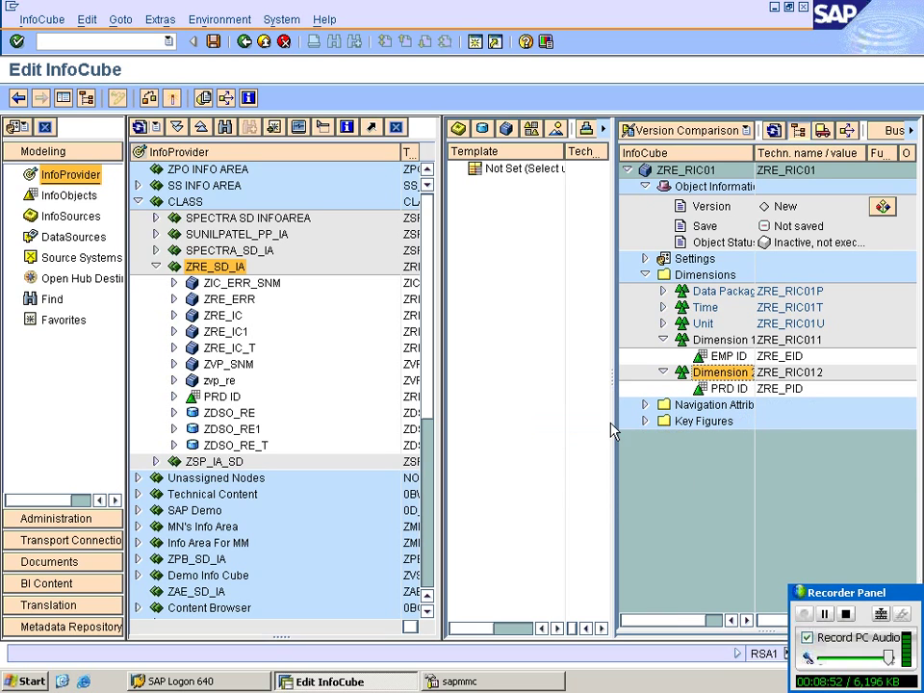
pyautogui.click(645, 421)
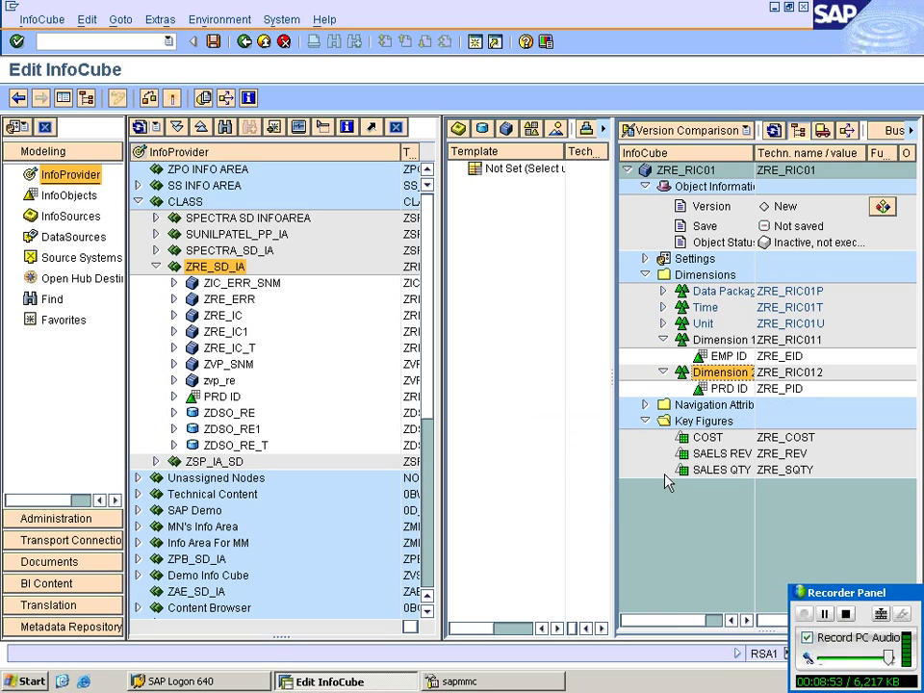
# Step: Expand the Time dimension of ZRE_RIC01, then activate and save the VirtualProvider
pyautogui.click(663, 307)
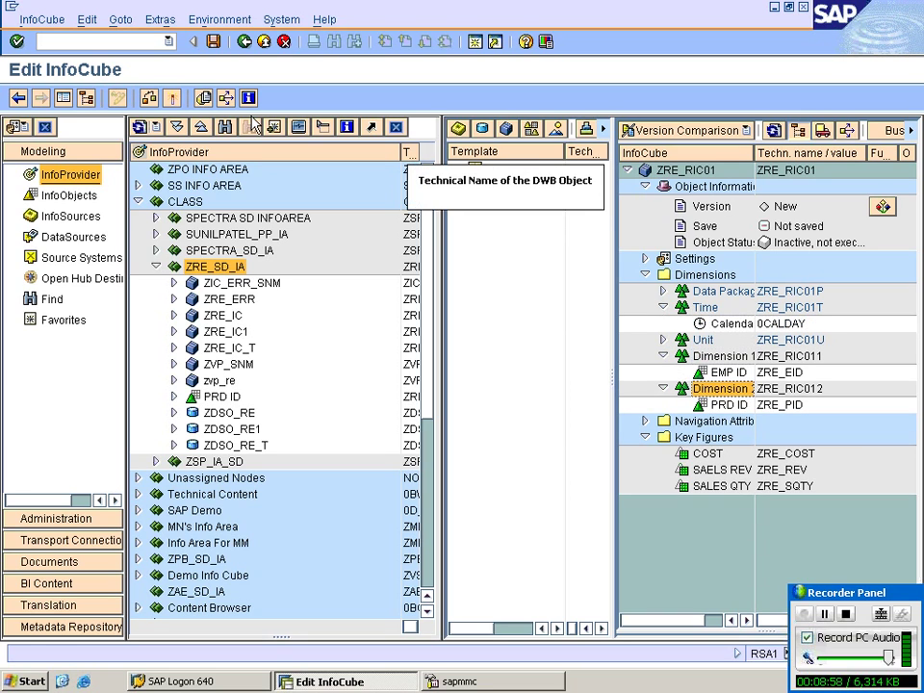
pyautogui.click(172, 97)
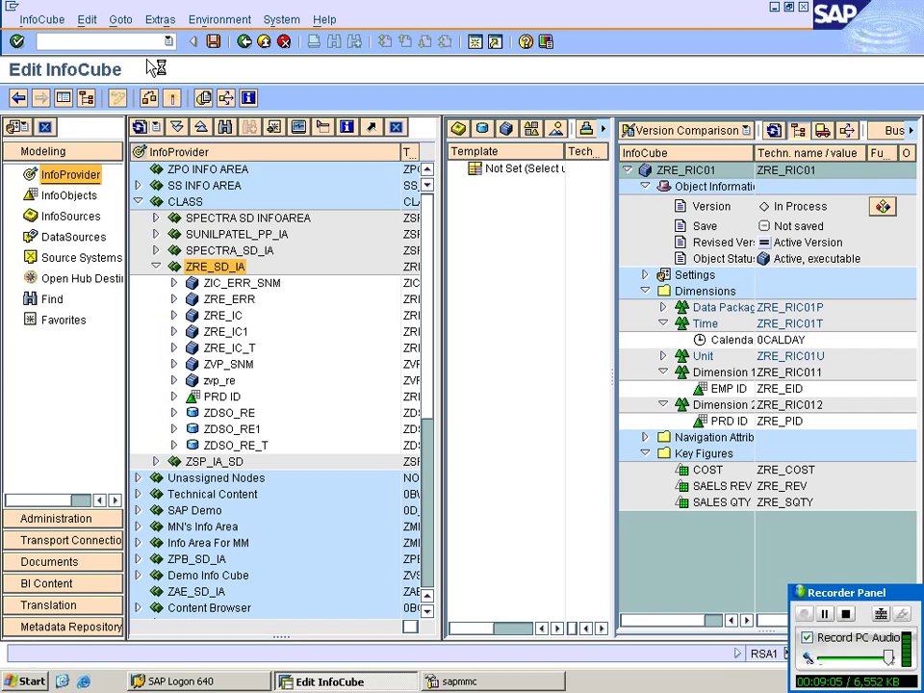
pyautogui.click(215, 43)
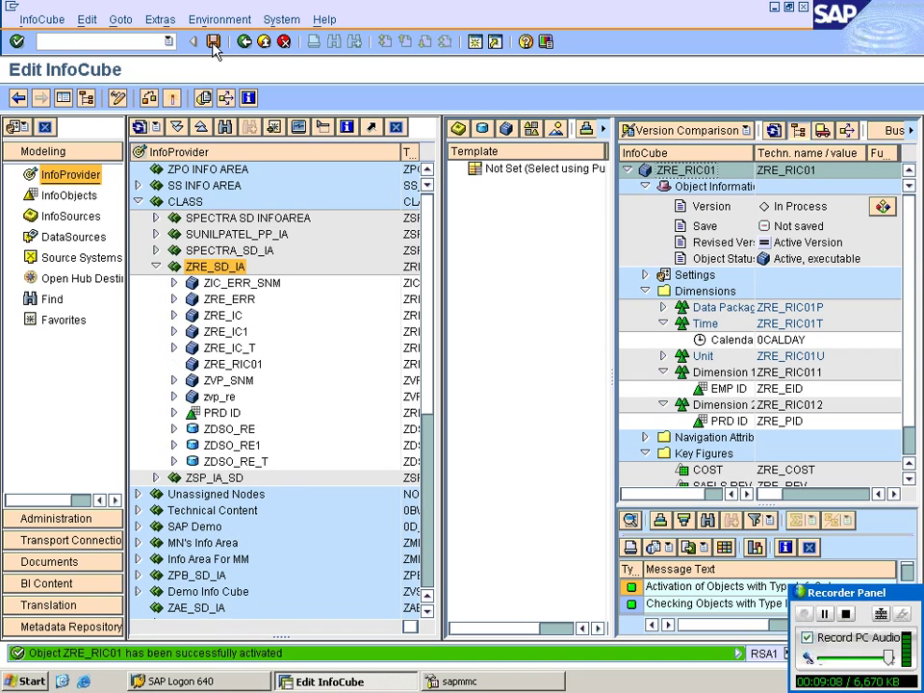
pyautogui.click(175, 99)
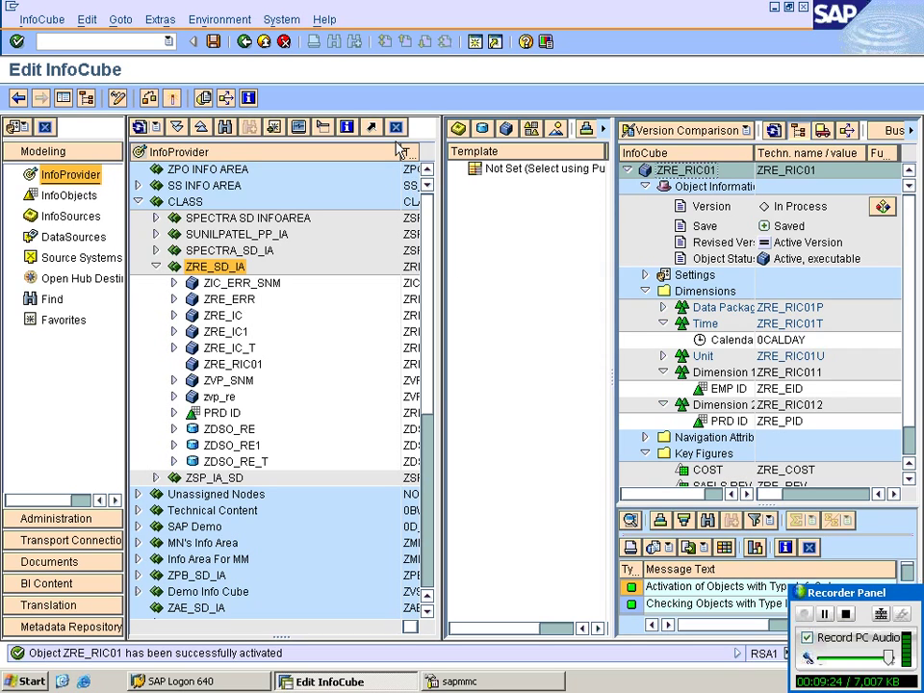
# Step: Widen the InfoProvider tree to reveal the technical names and select ZRE_RIC01 under ZRE_SD_IA
pyautogui.click(231, 315)
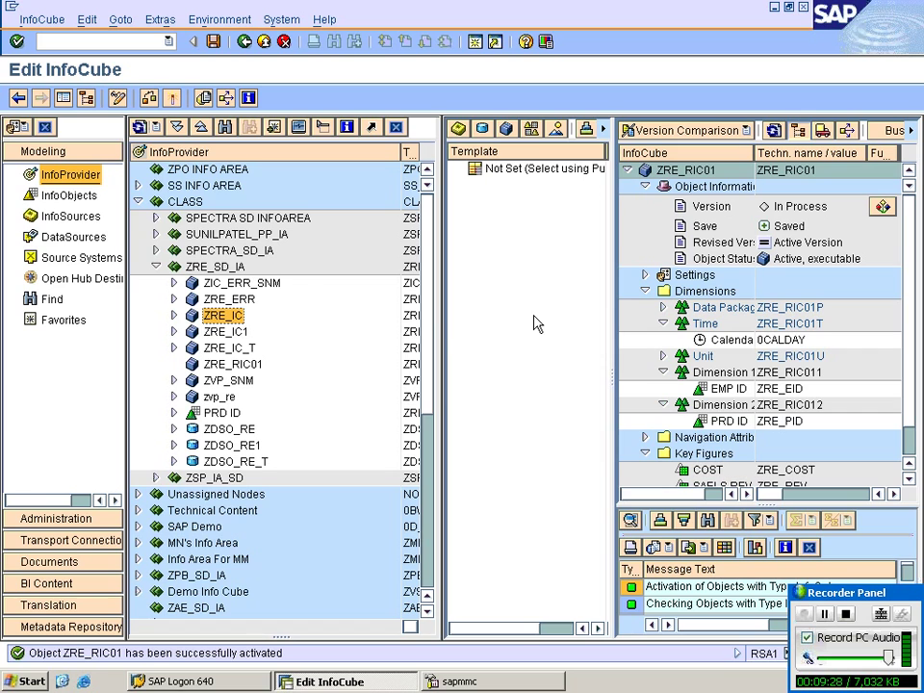
pyautogui.moveTo(438, 326); pyautogui.dragTo(549, 304)
pyautogui.click(439, 368)
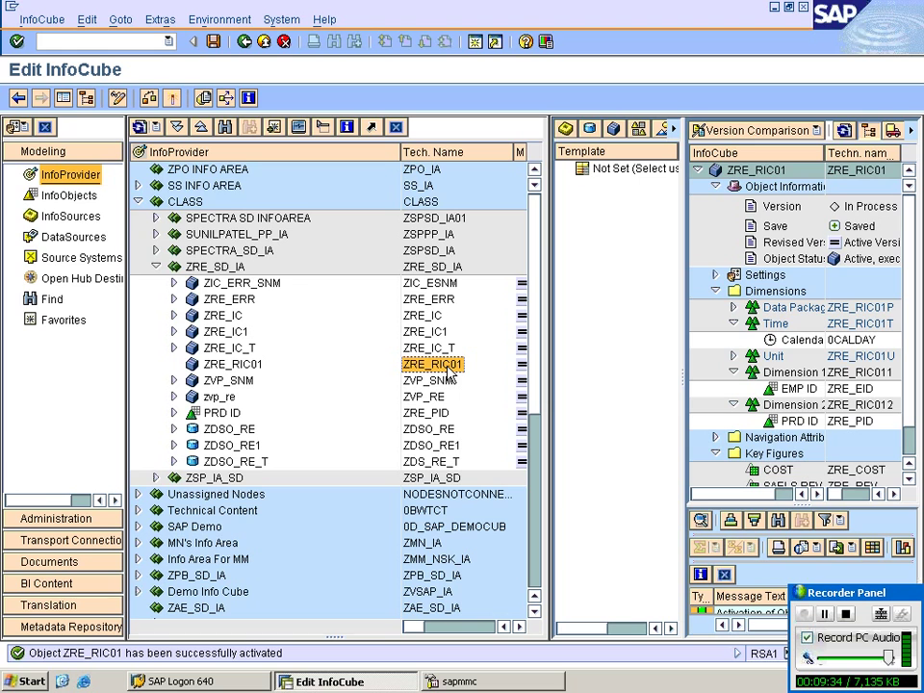
# Step: Create a transformation from DataSource ZDS_REMOTE_SPC with InfoCube ZRE_RIC01 as its target
pyautogui.click(73, 239)
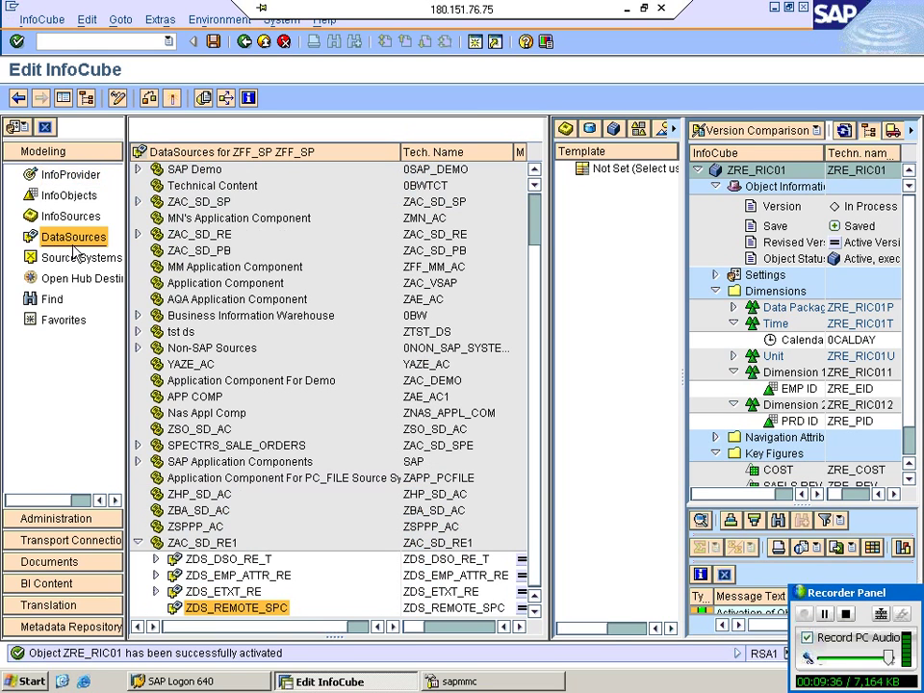
pyautogui.rightClick(272, 609)
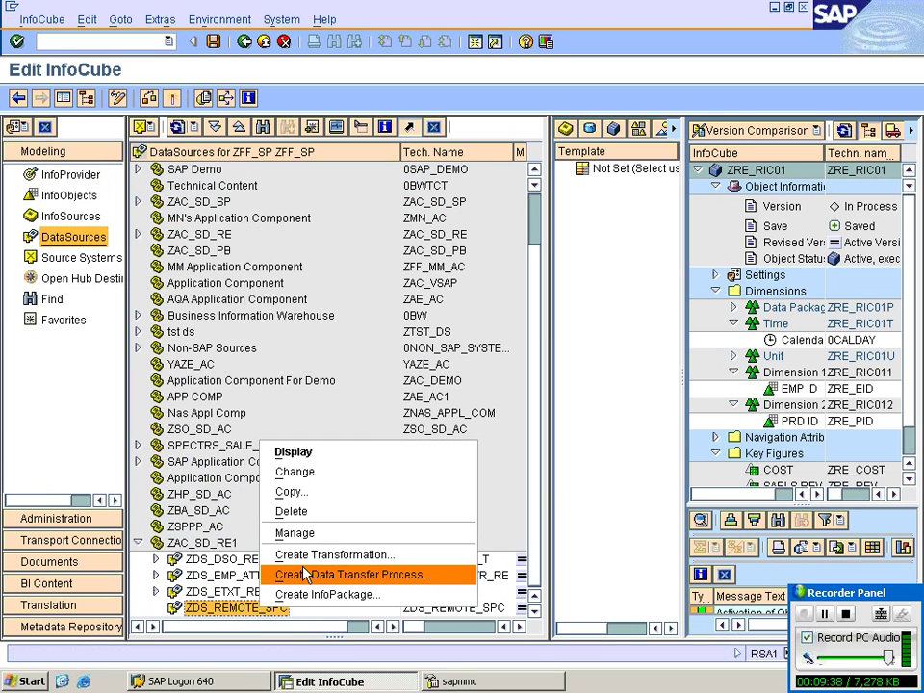
pyautogui.click(314, 556)
pyautogui.click(233, 348)
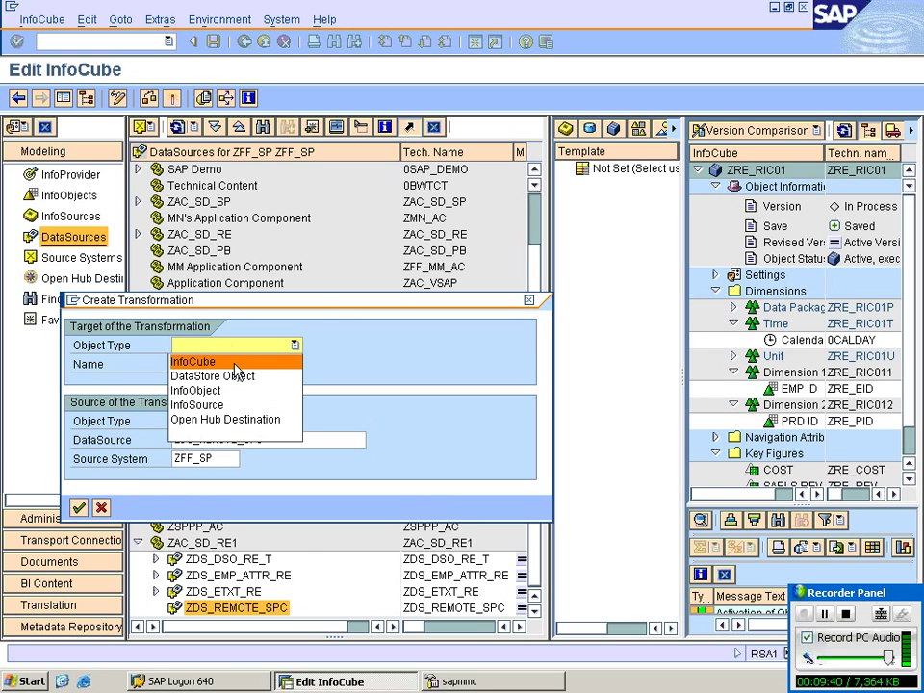
pyautogui.click(234, 364)
pyautogui.click(225, 364)
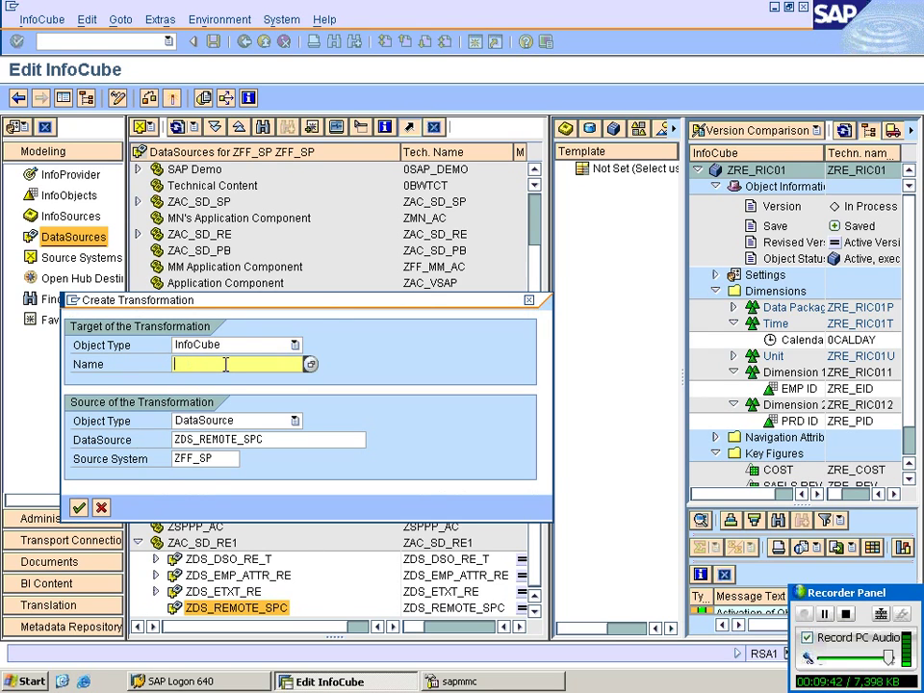
pyautogui.write('ZRE_RIC01')
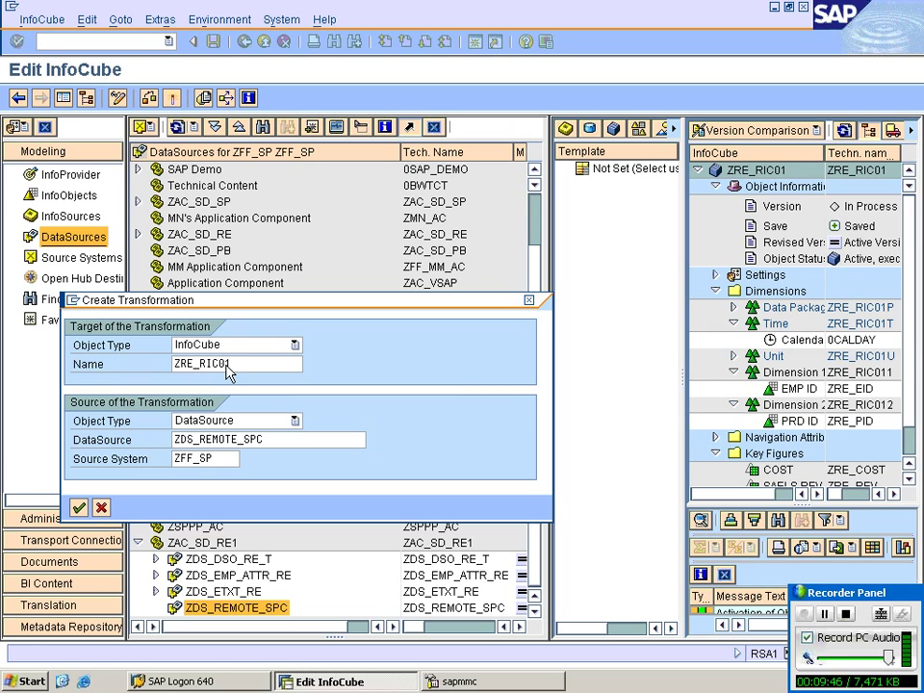
pyautogui.press('Return')
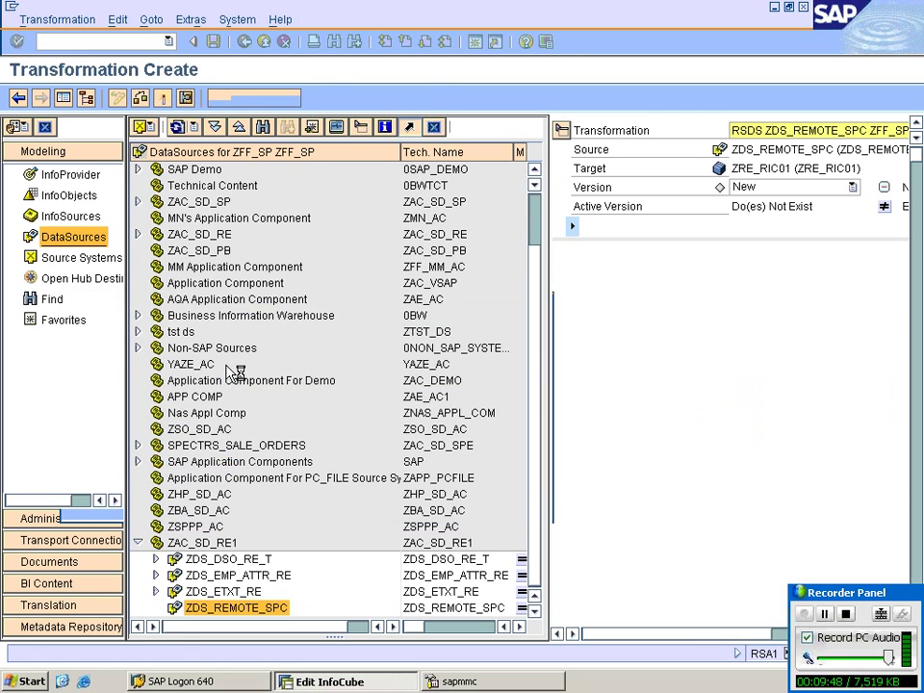
# Step: Hide the object tree, activate the transformation from ZDS_REMOTE_SPC to ZRE_RIC01, and leave it
pyautogui.click(86, 98)
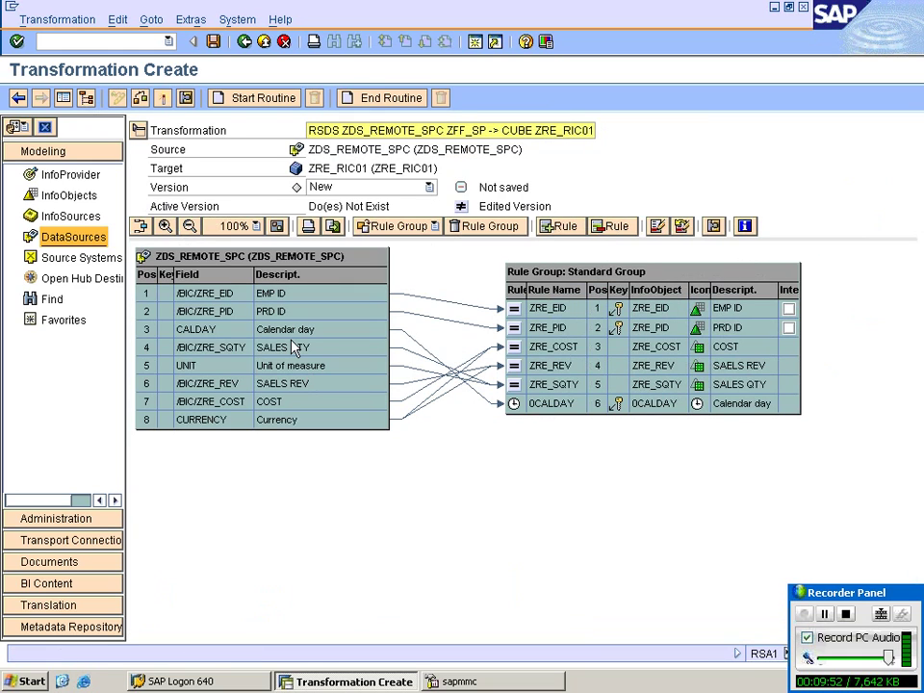
pyautogui.click(163, 99)
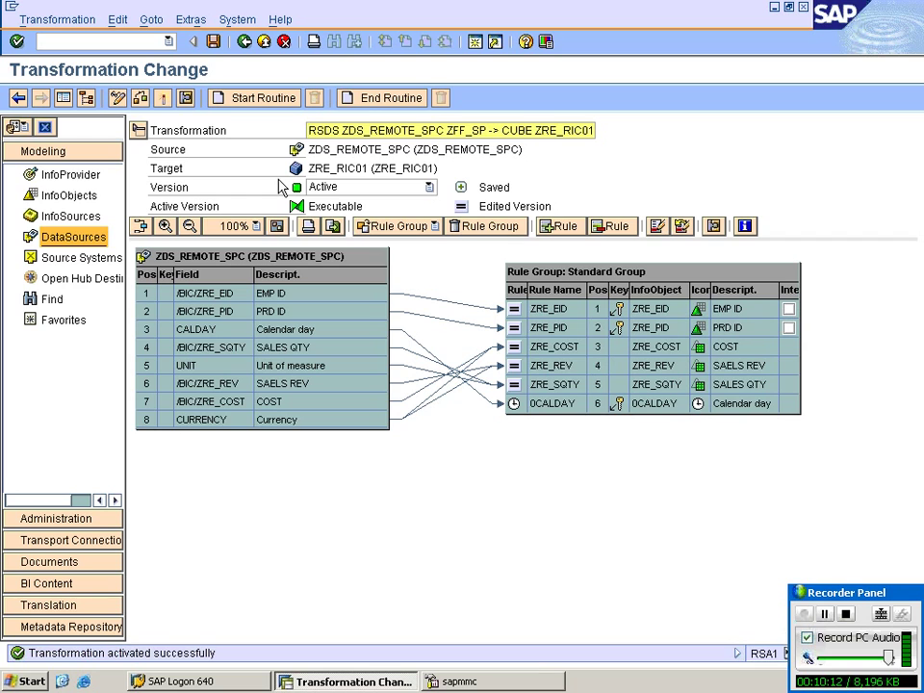
pyautogui.click(264, 43)
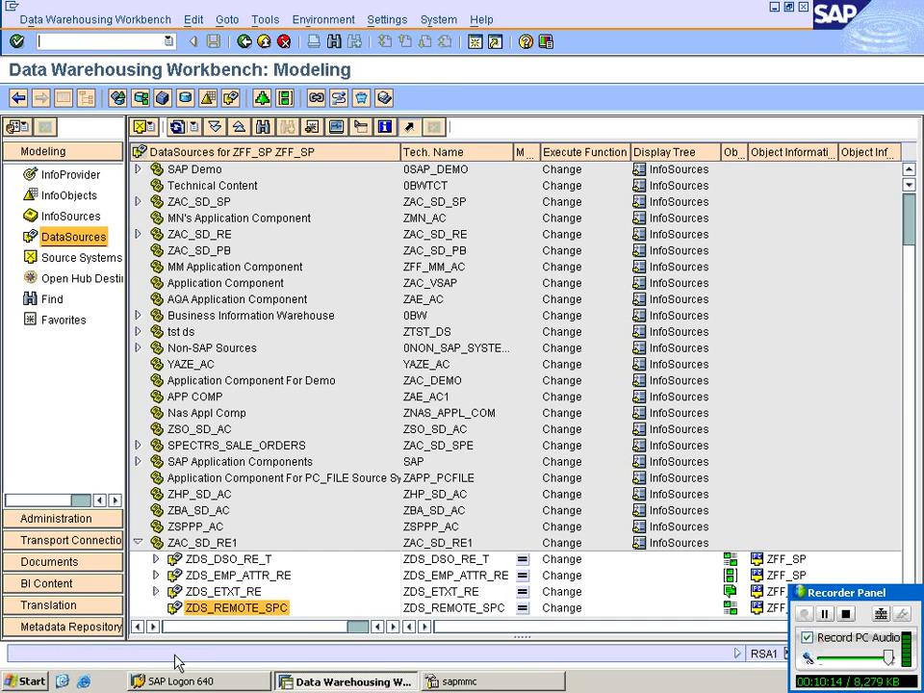
# Step: Refresh the DataSource tree, then create and activate a DTP for Direct Access from ZDS_REMOTE_SPC to ZRE_RIC01
pyautogui.click(183, 129)
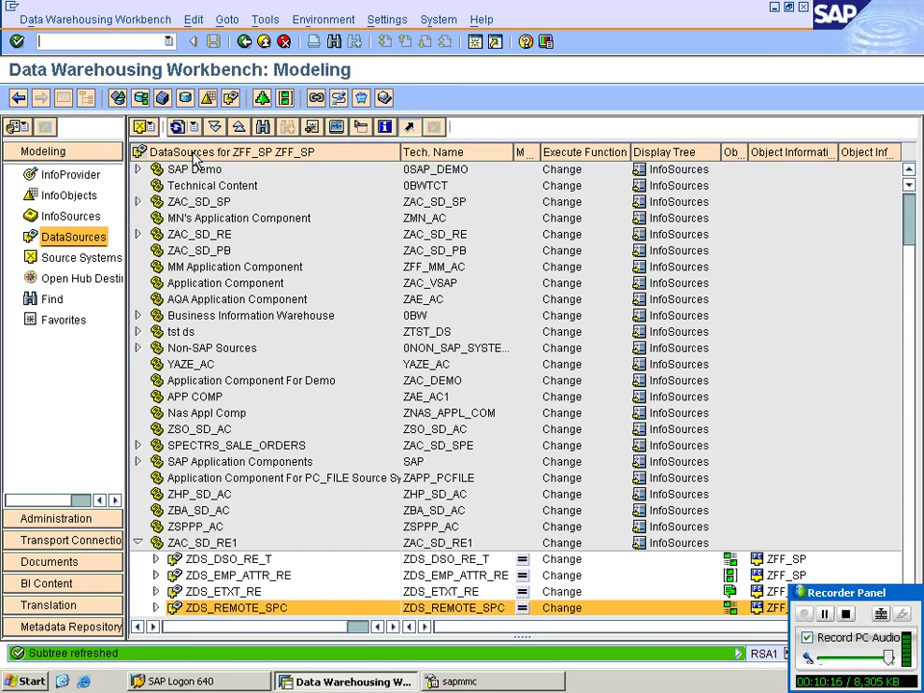
pyautogui.rightClick(239, 608)
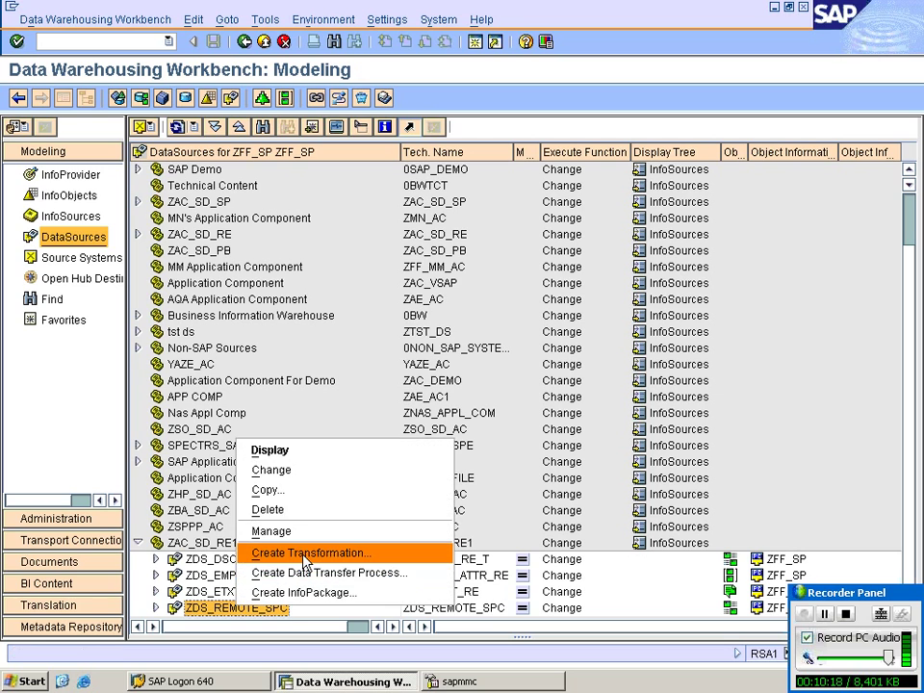
pyautogui.click(310, 574)
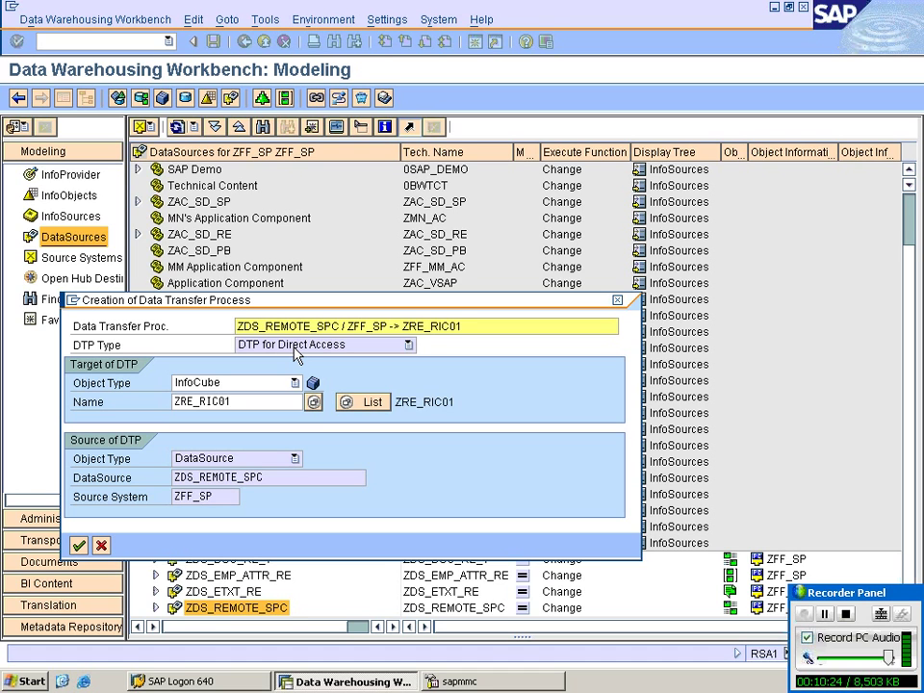
pyautogui.click(79, 546)
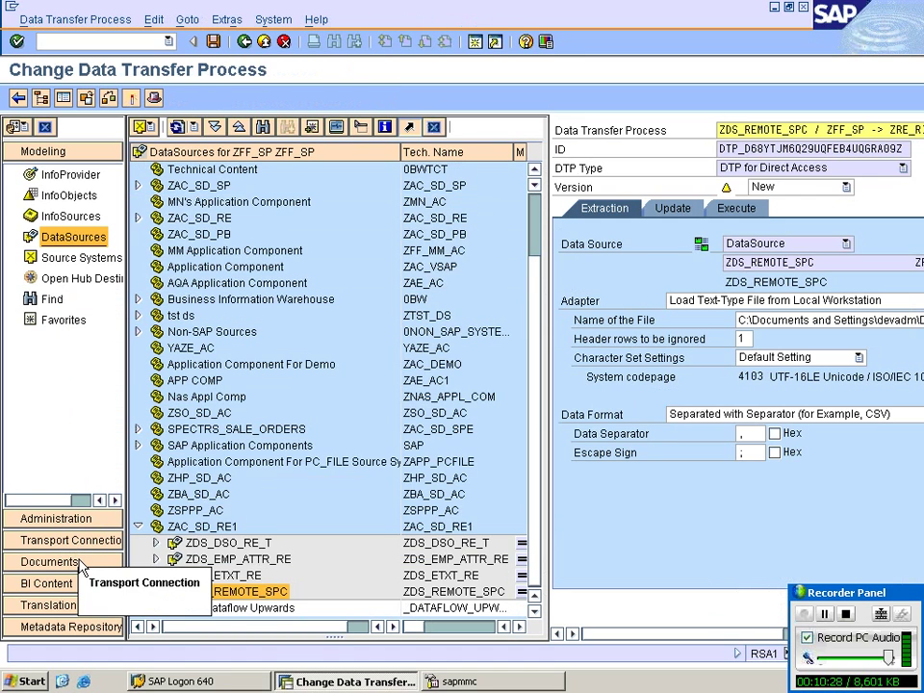
pyautogui.click(133, 98)
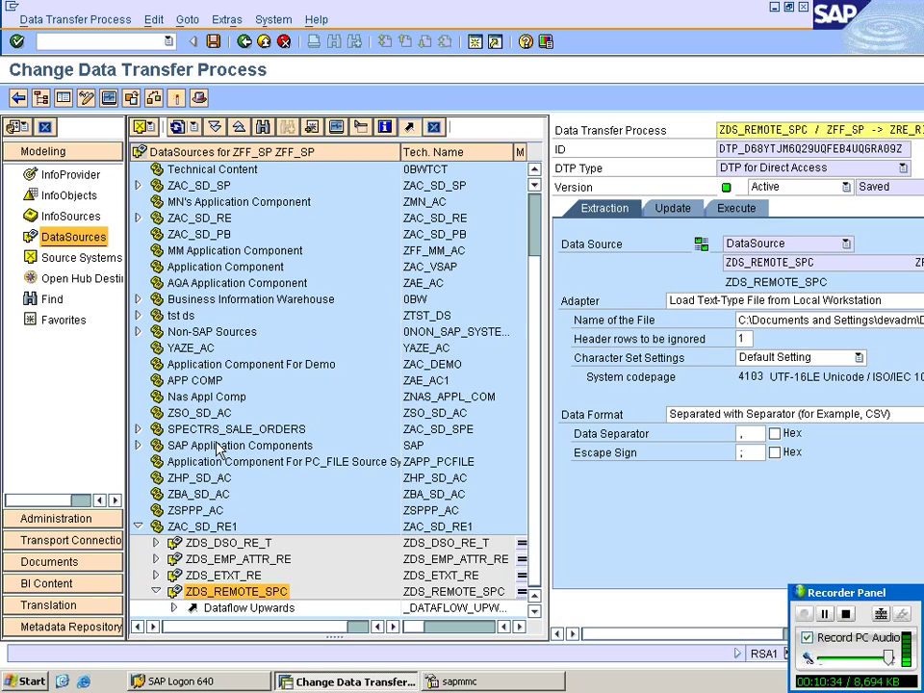
pyautogui.press('F3')
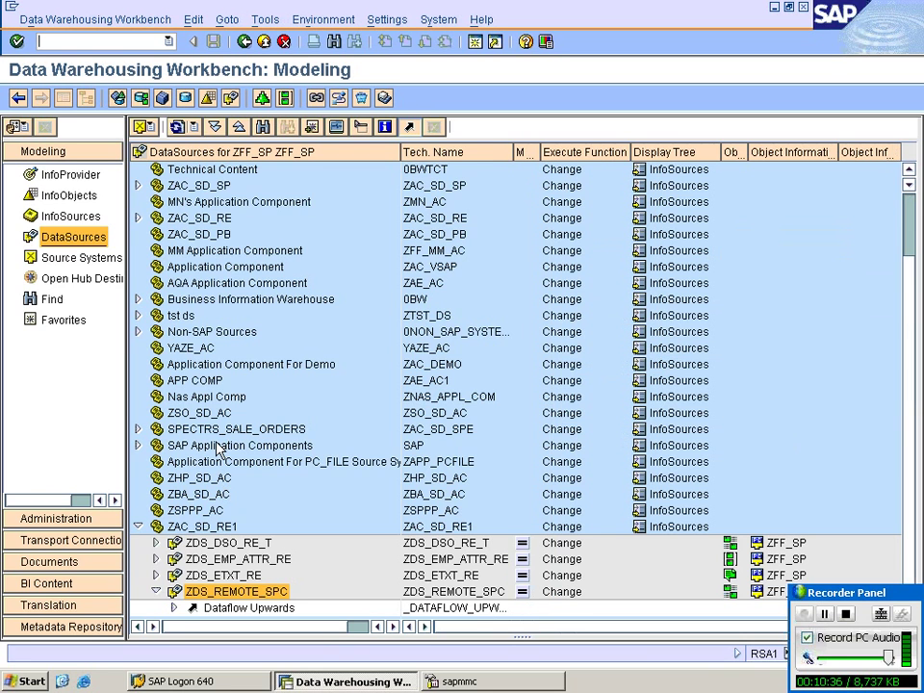
# Step: Display the data of InfoProvider ZRE_RIC01 with all fields selected for output, closing the log
pyautogui.click(60, 175)
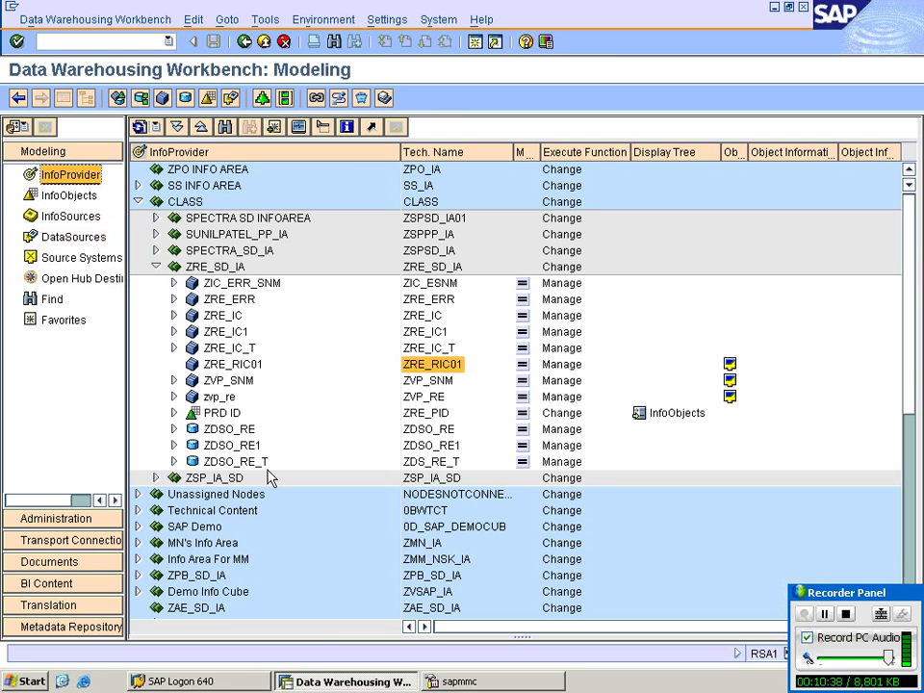
pyautogui.rightClick(440, 367)
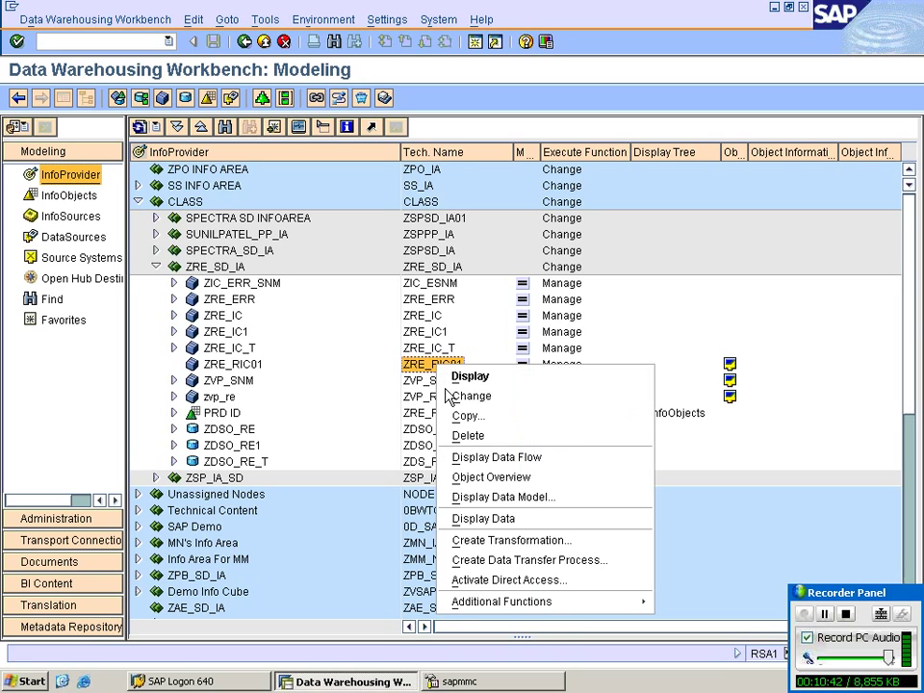
pyautogui.click(501, 526)
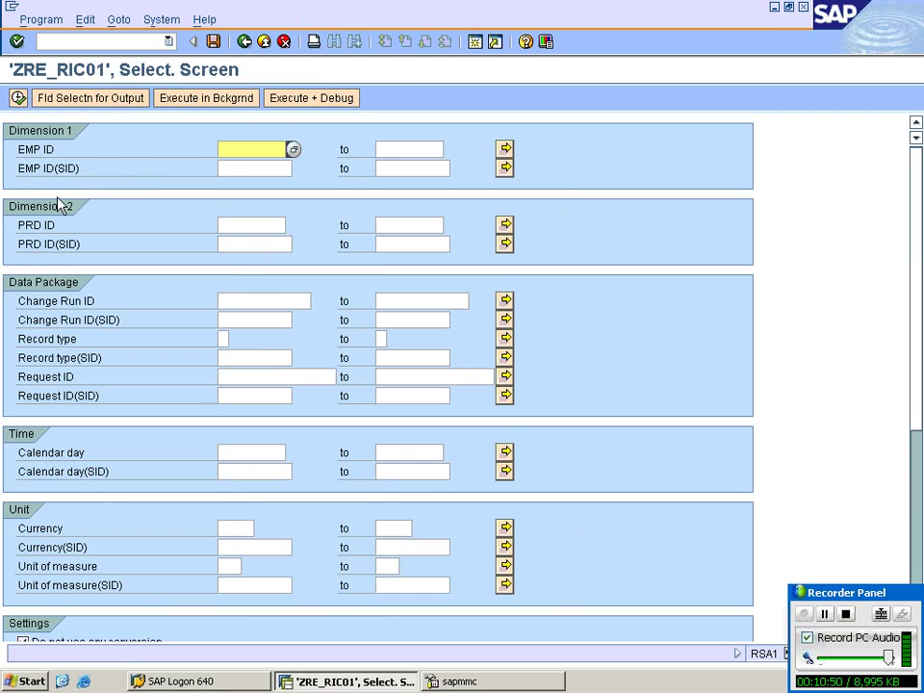
pyautogui.click(120, 100)
pyautogui.click(77, 99)
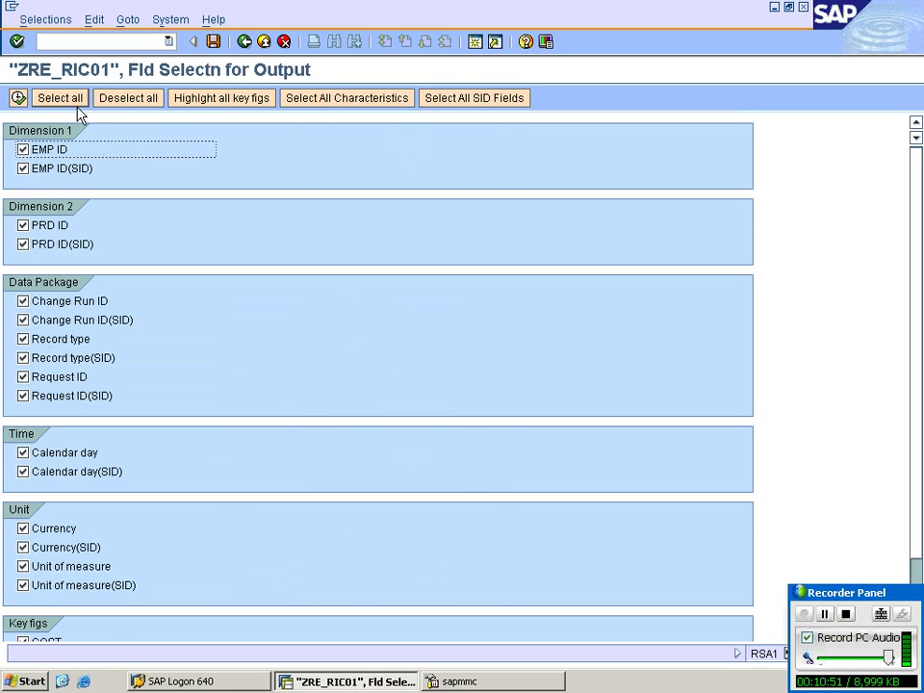
pyautogui.click(18, 98)
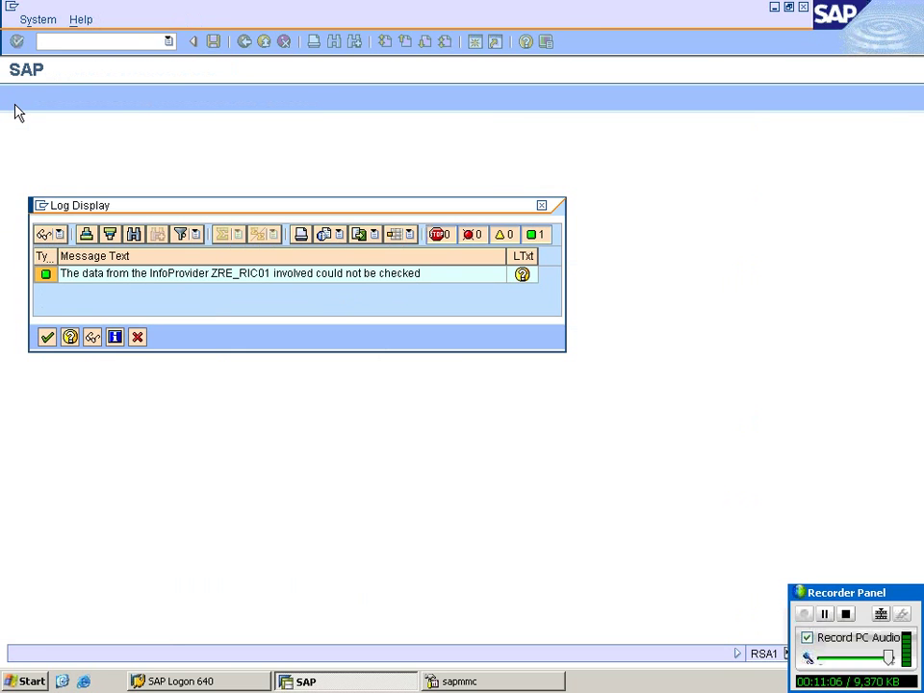
pyautogui.click(47, 337)
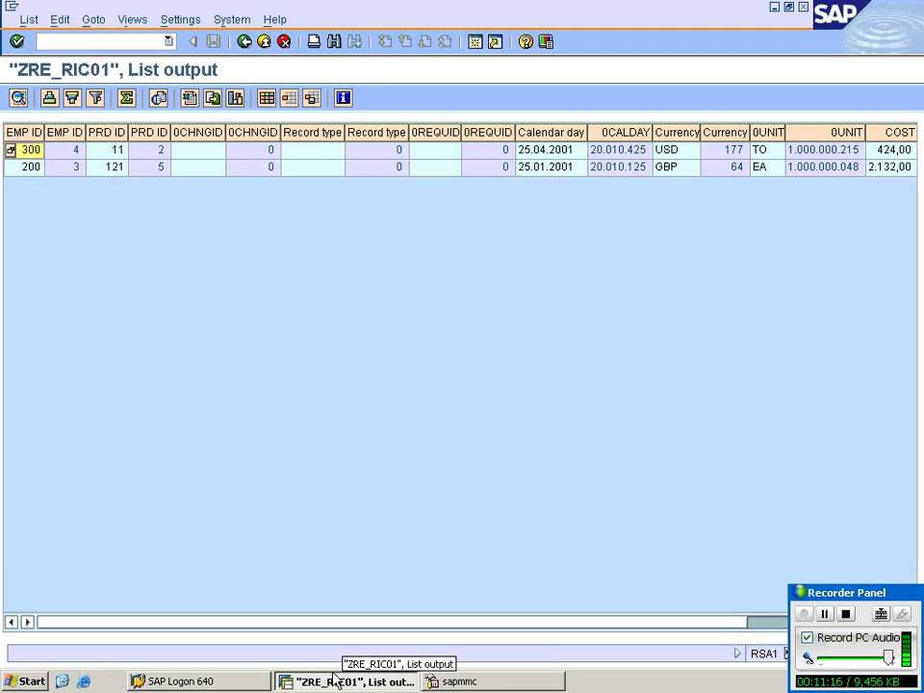
# Step: Leave the ZRE_RIC01 list output by stopping the current transaction
pyautogui.click(265, 43)
pyautogui.click(14, 8)
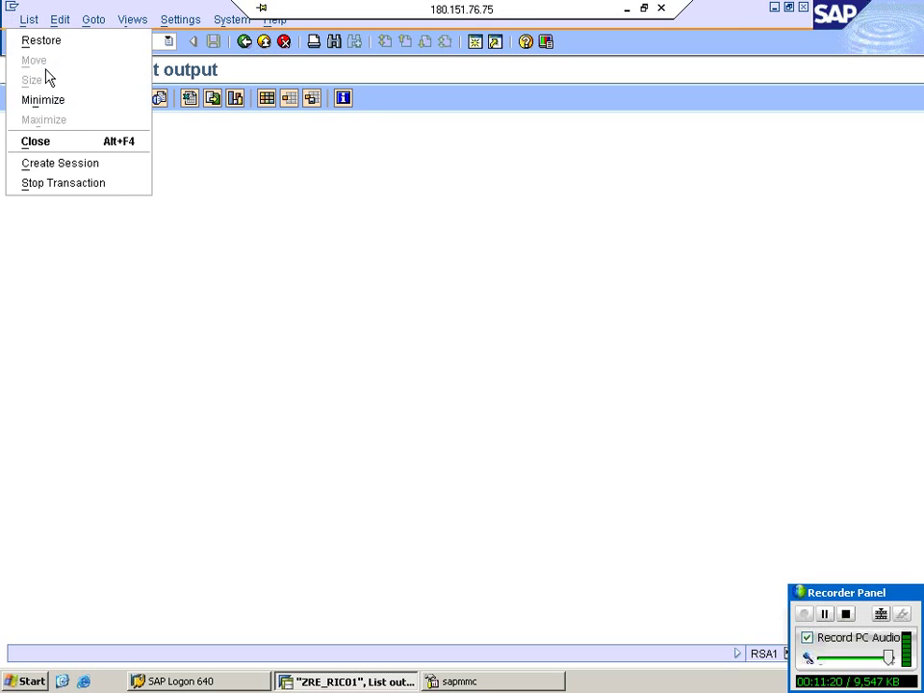
pyautogui.click(76, 182)
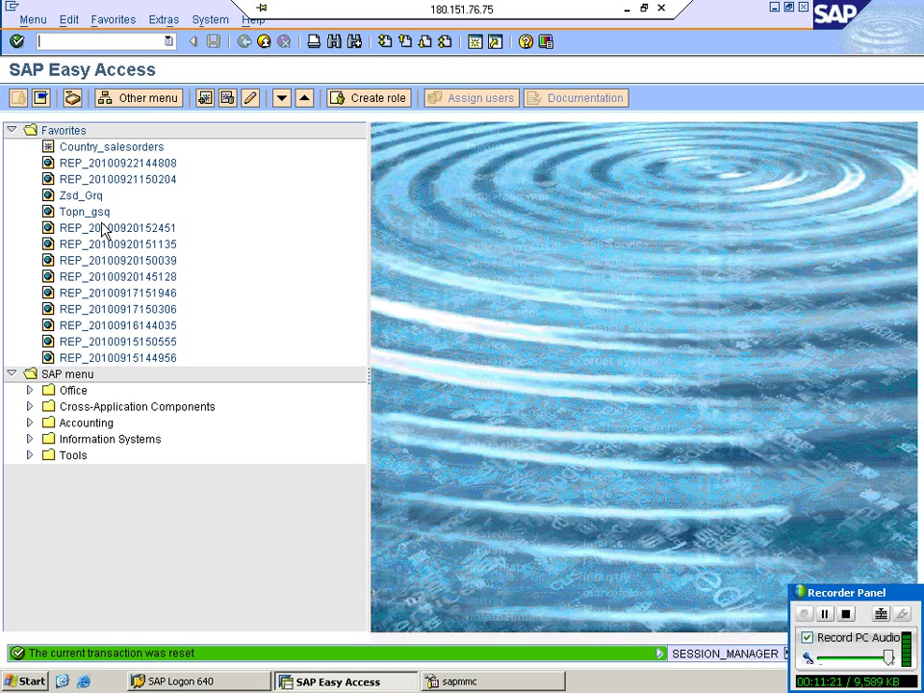
# Step: Switch to the Notepad notes and start a new line of hash signs below the five numbered steps
pyautogui.click(625, 10)
pyautogui.click(89, 355)
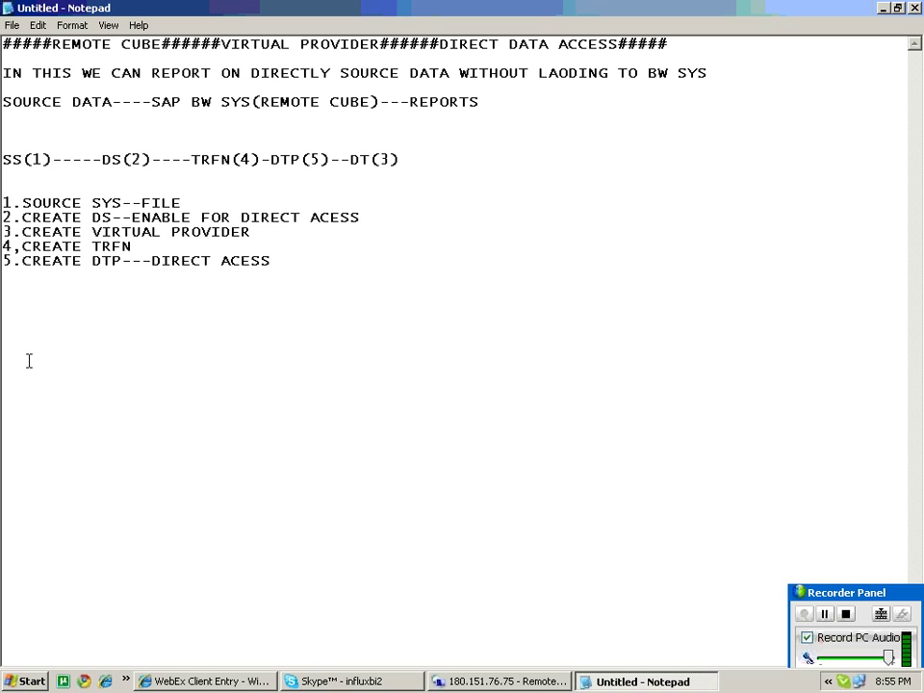
pyautogui.moveTo(295, 285); pyautogui.dragTo(3, 44)
pyautogui.click(71, 301)
pyautogui.write('#############3')
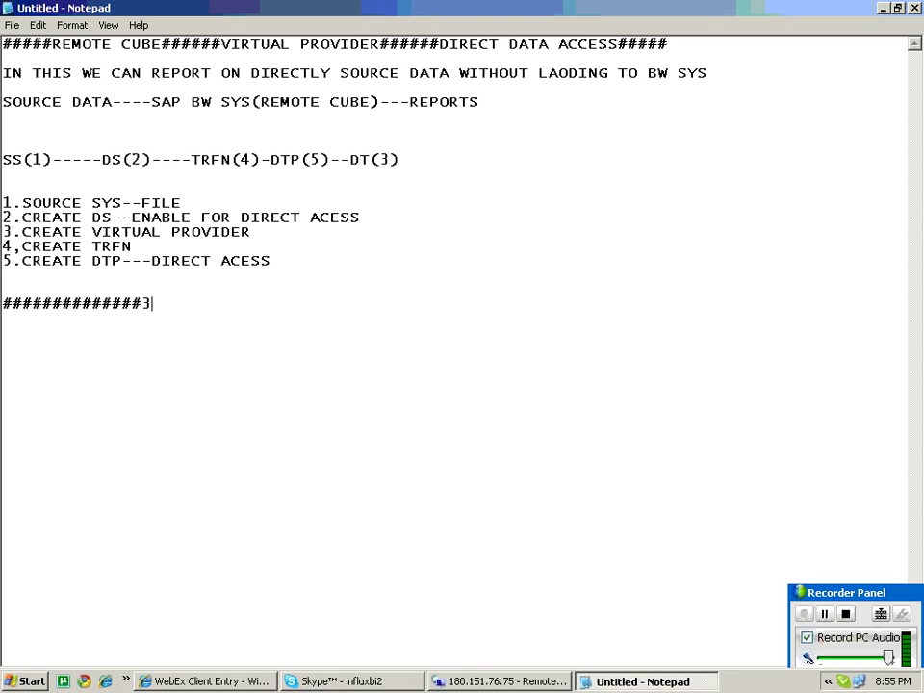
pyautogui.press('BackSpace')
pyautogui.write('#######')
pyautogui.rightClick(364, 672)
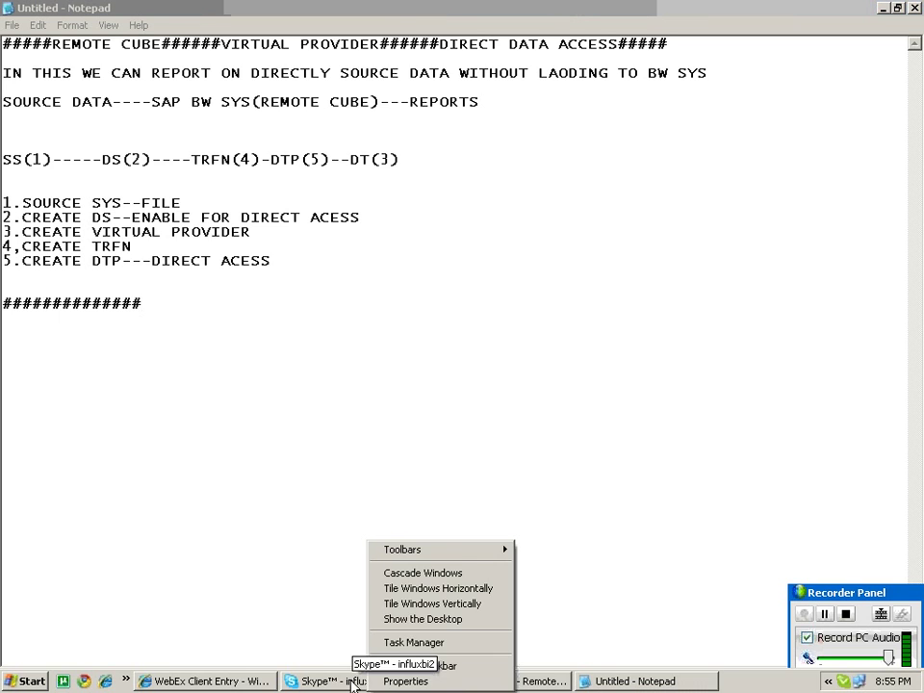
pyautogui.click(345, 681)
pyautogui.click(345, 682)
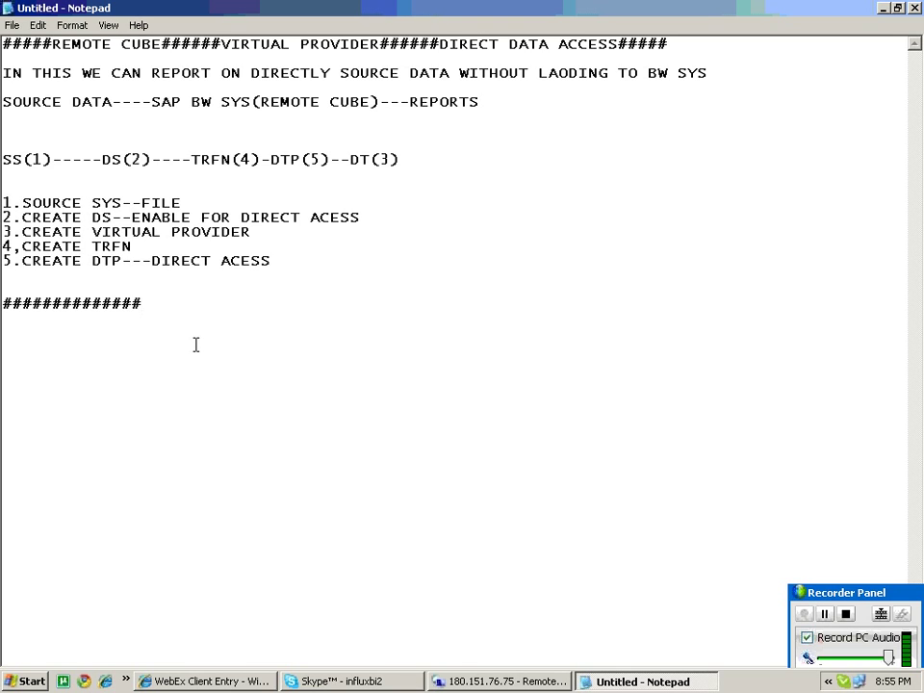
# Step: Write the heading "ERROR STACK---ERROR DTP" after the new row of hash signs and follow it with more hash signs
pyautogui.write('ERROR STACK---E')
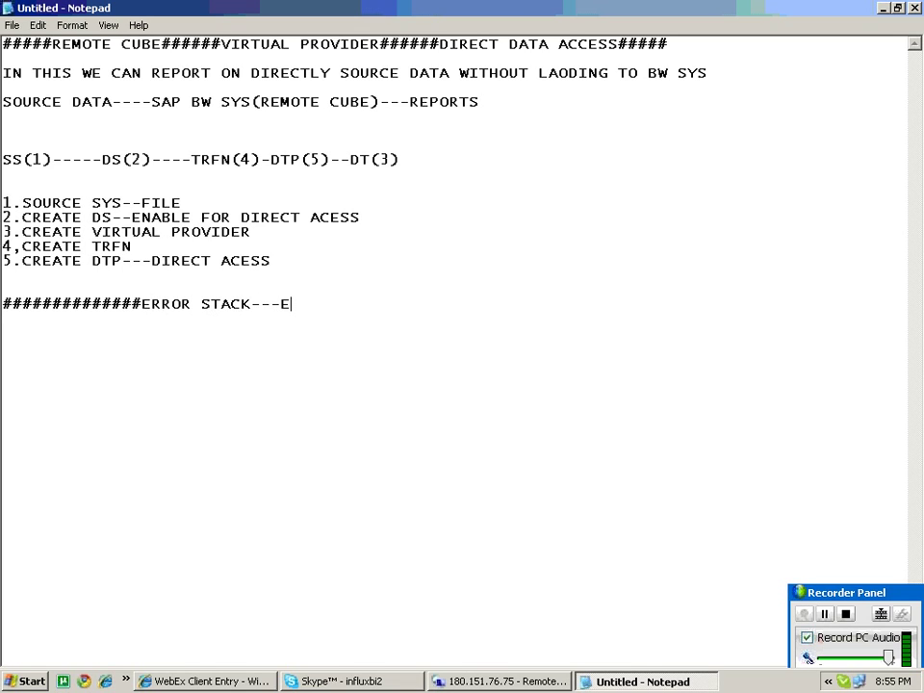
pyautogui.write('RRO R DTP###################3')
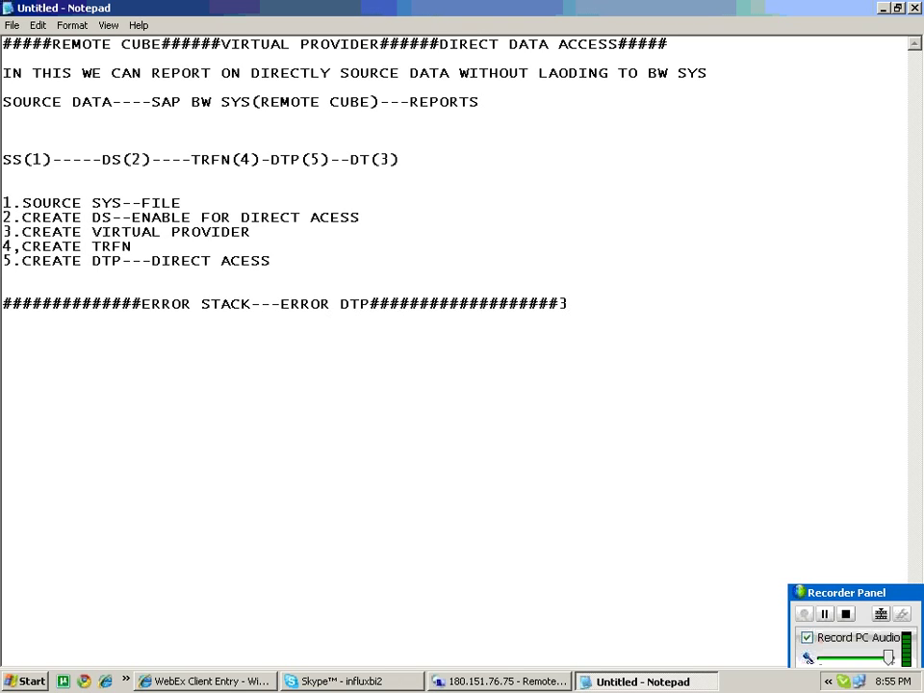
# Step: Remove the stray 3 ending the error stack heading, switch to the remote SAP session and start transaction RSA1
pyautogui.press('BackSpace')
pyautogui.click(470, 683)
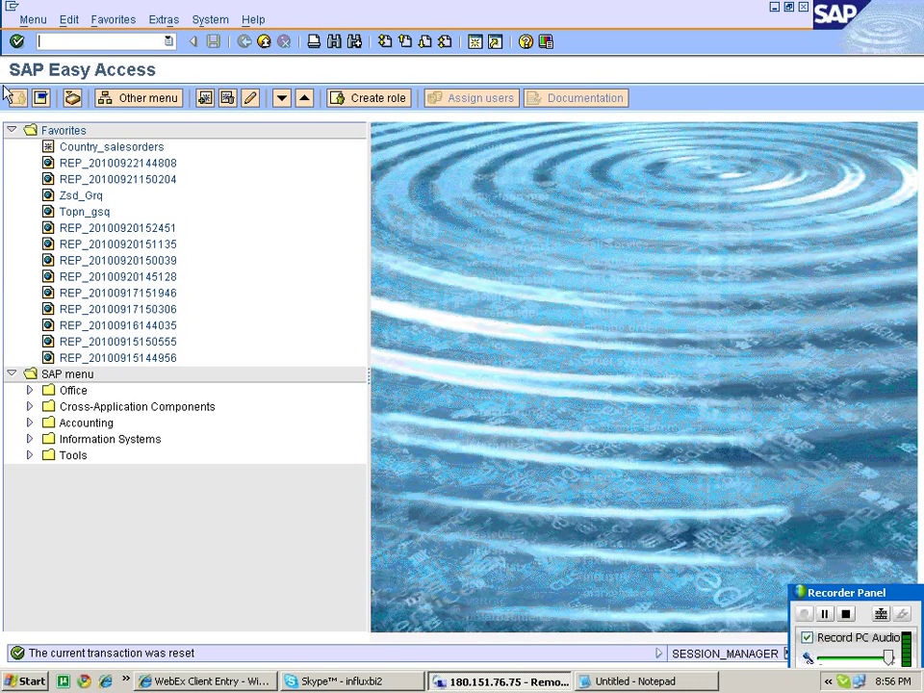
pyautogui.write('RSA1')
pyautogui.press('Return')
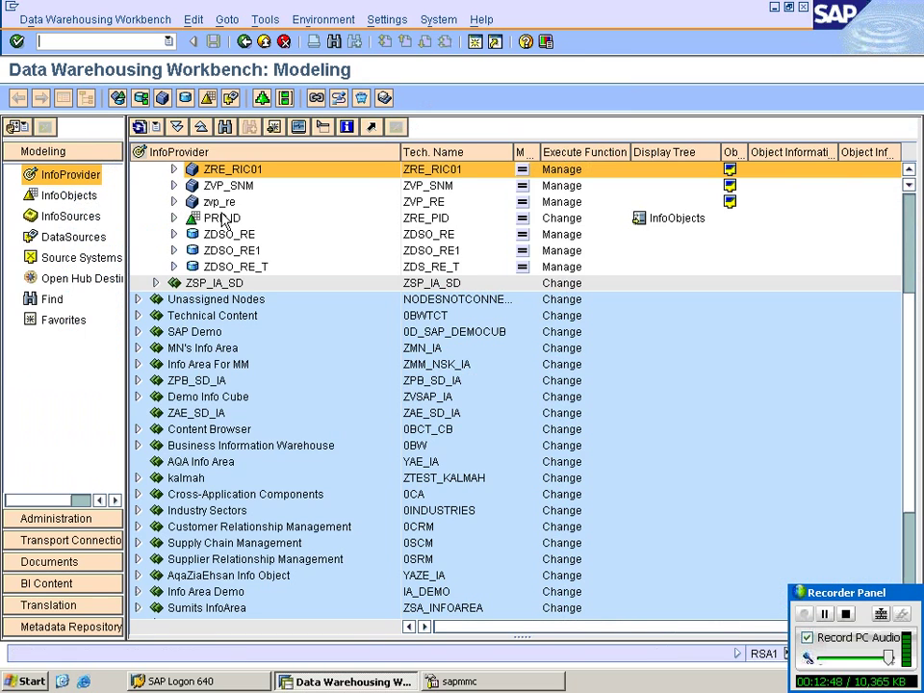
# Step: Expand PRD ID and zvp_re in the InfoProvider tree, and display DataSource ZRE_REMOTE and its transformation to cube ZVP_RE
pyautogui.click(173, 218)
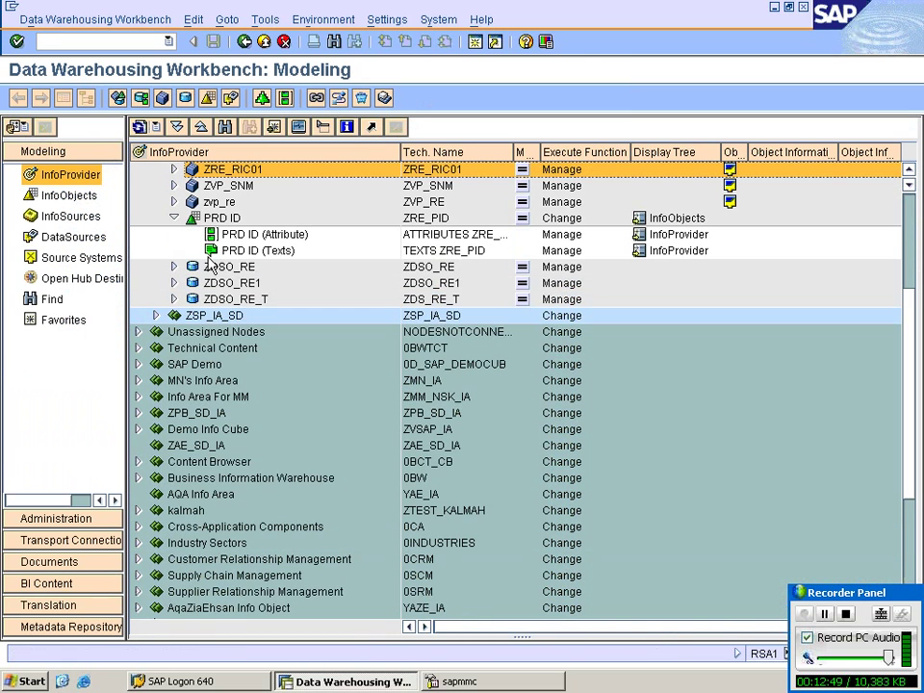
pyautogui.click(173, 201)
pyautogui.click(191, 218)
pyautogui.doubleClick(276, 234)
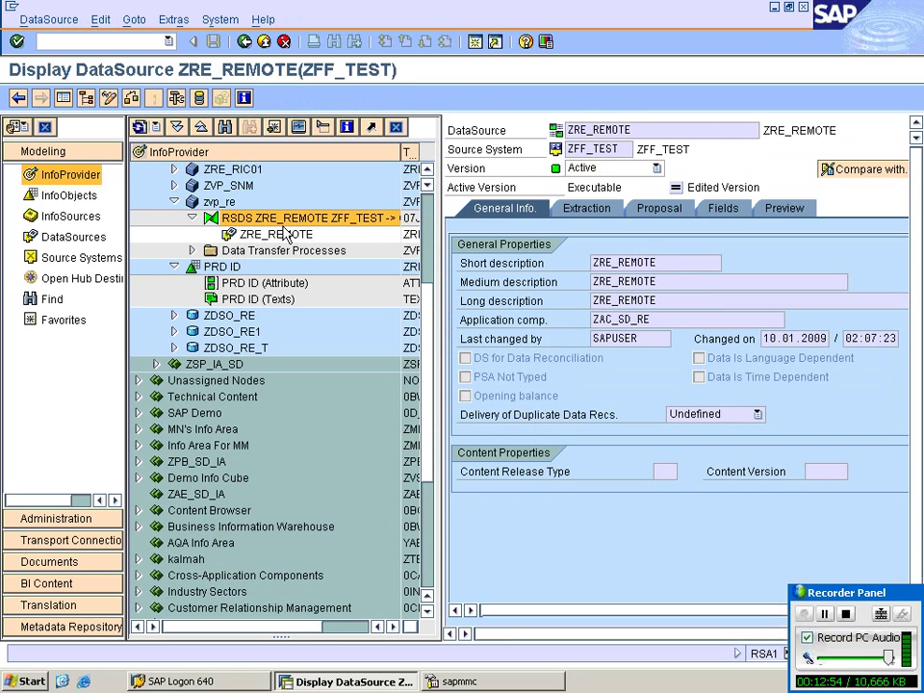
pyautogui.doubleClick(284, 220)
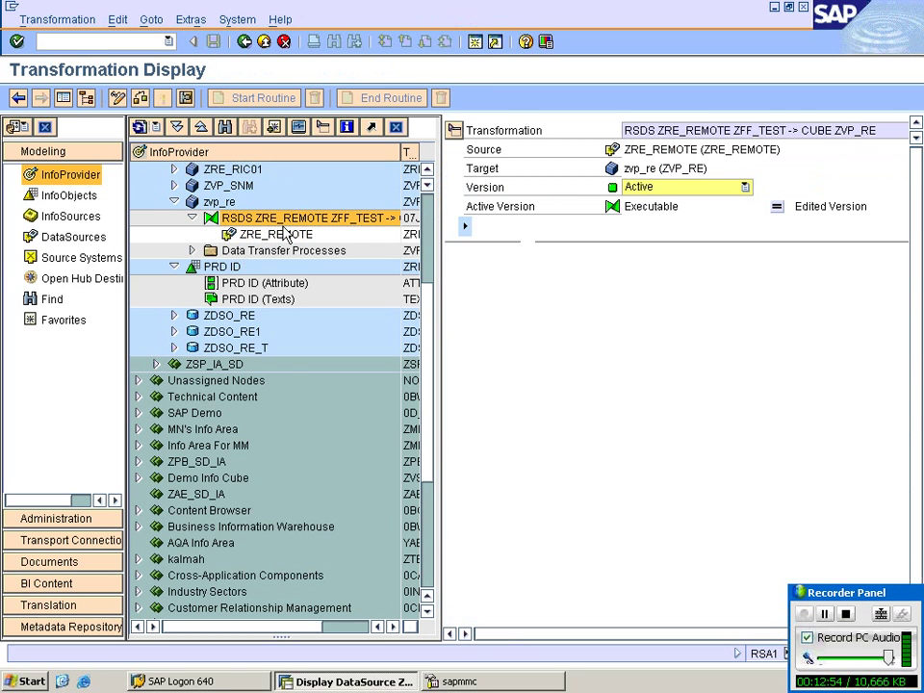
# Step: Examine the rule types available for the ZRE_EID rule in the full-width transformation display, closing the rule details and transformation without changes
pyautogui.click(63, 98)
pyautogui.click(460, 329)
pyautogui.doubleClick(462, 333)
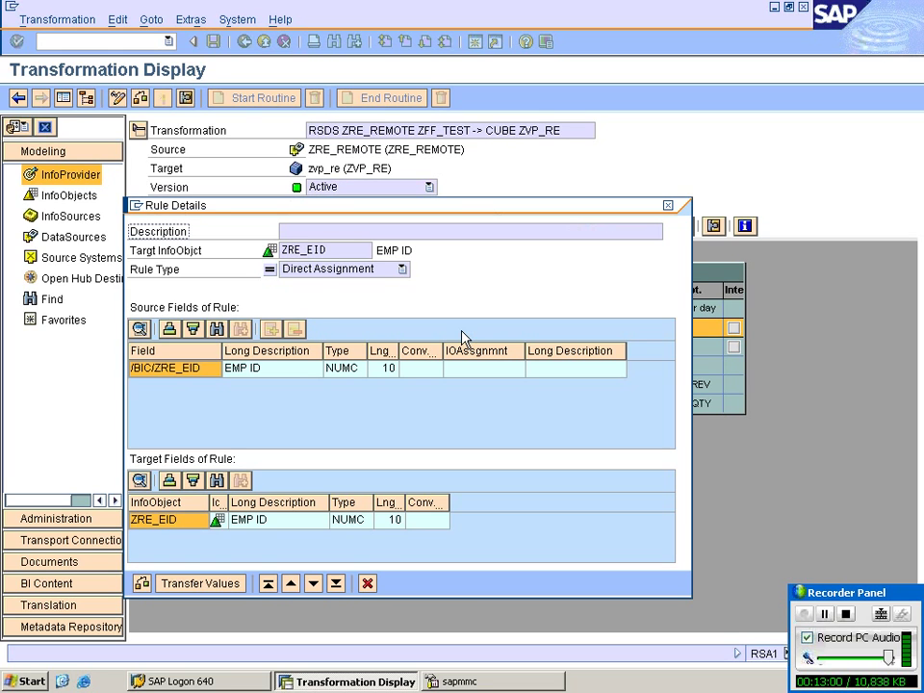
pyautogui.click(353, 270)
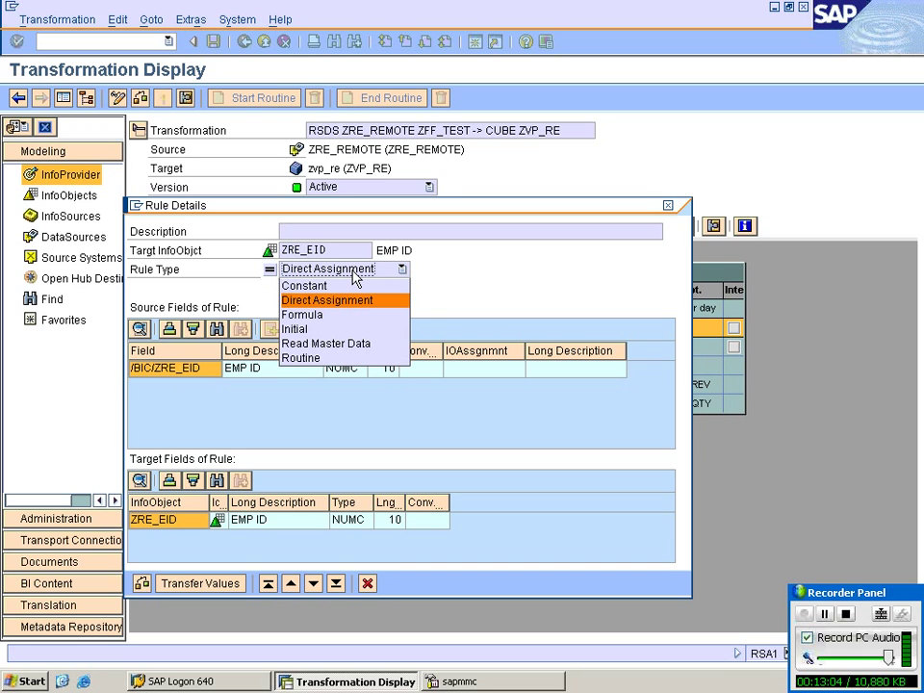
pyautogui.click(366, 583)
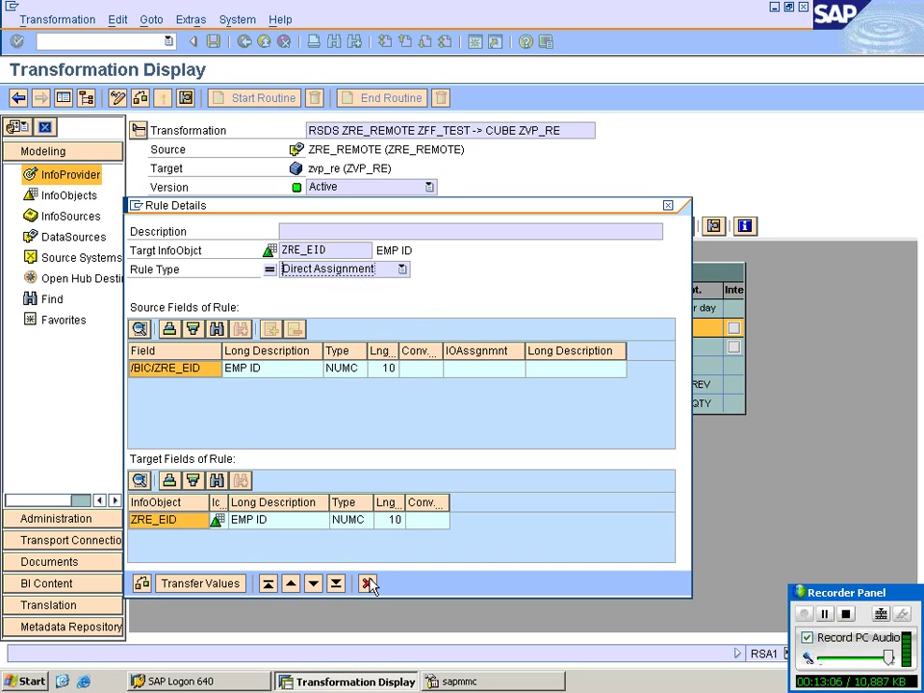
pyautogui.click(370, 585)
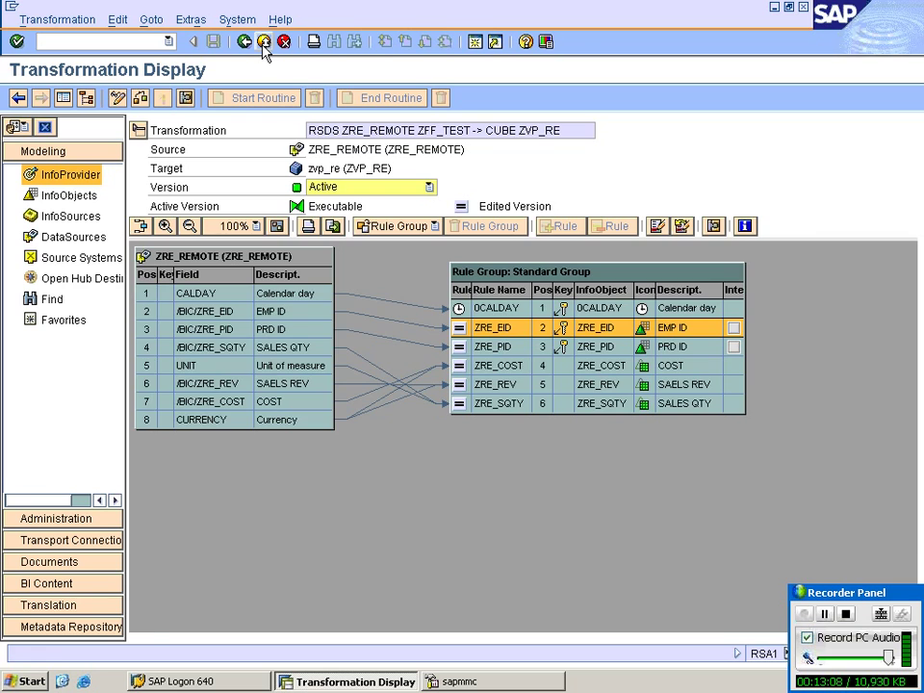
pyautogui.click(264, 44)
# Step: Switch to the Notepad notes and write "IN 7.0 ALL THE ERROR RECORDS UPDATED TO ERROR STACK" below the error stack heading
pyautogui.moveTo(495, 6)
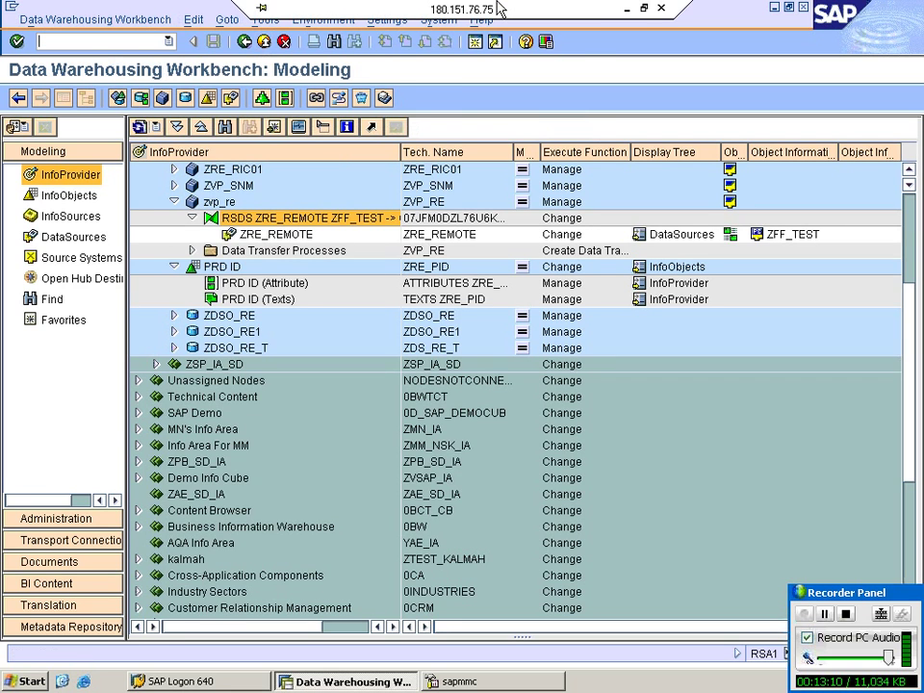
pyautogui.click(627, 8)
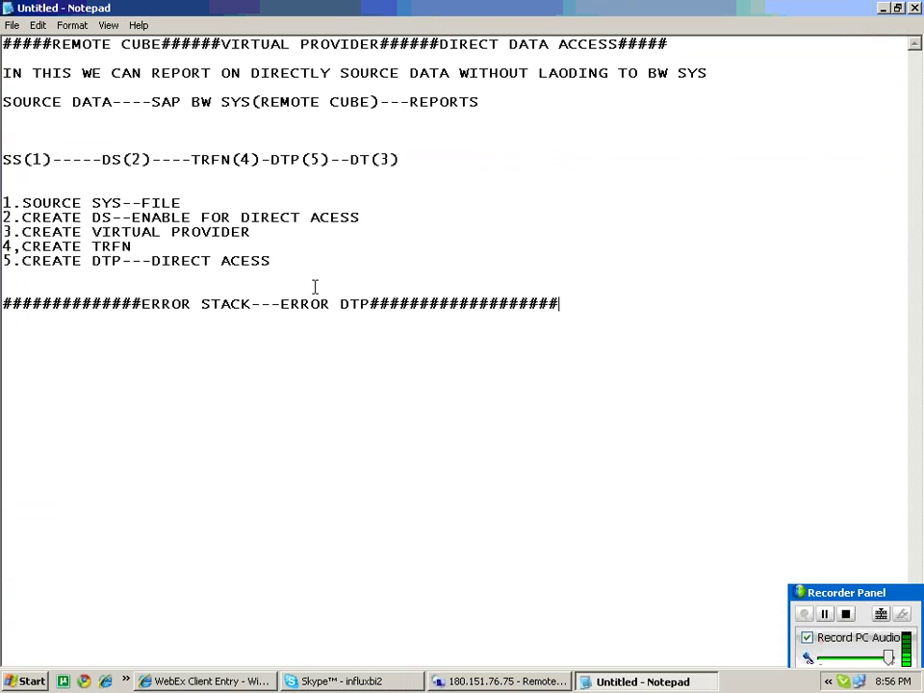
pyautogui.moveTo(144, 303); pyautogui.dragTo(370, 304)
pyautogui.click(574, 303)
pyautogui.press('Return')
pyautogui.write('IN 7.0 ALL T')
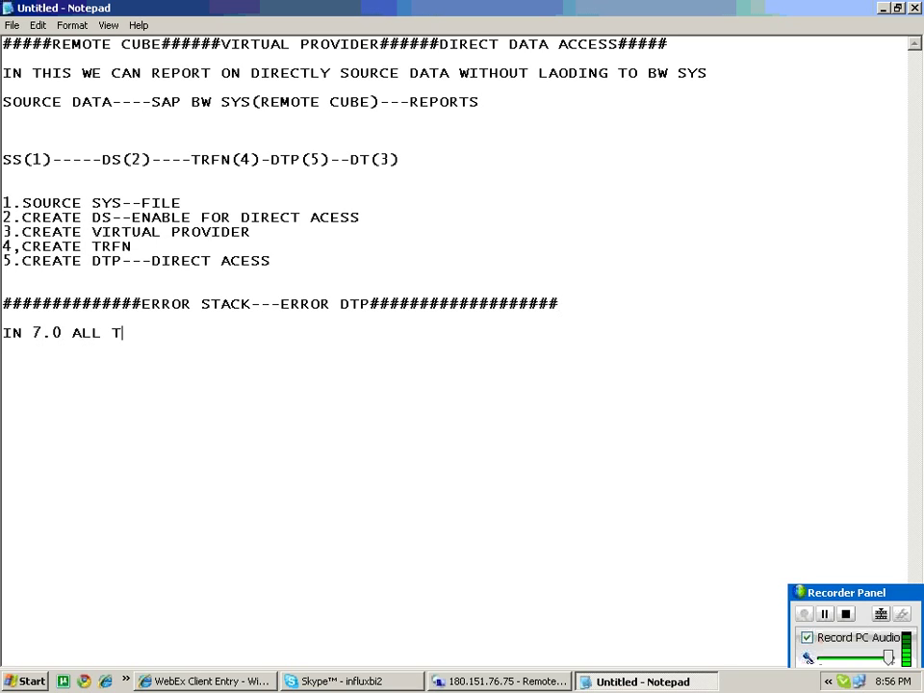
pyautogui.write('HE ERROR ')
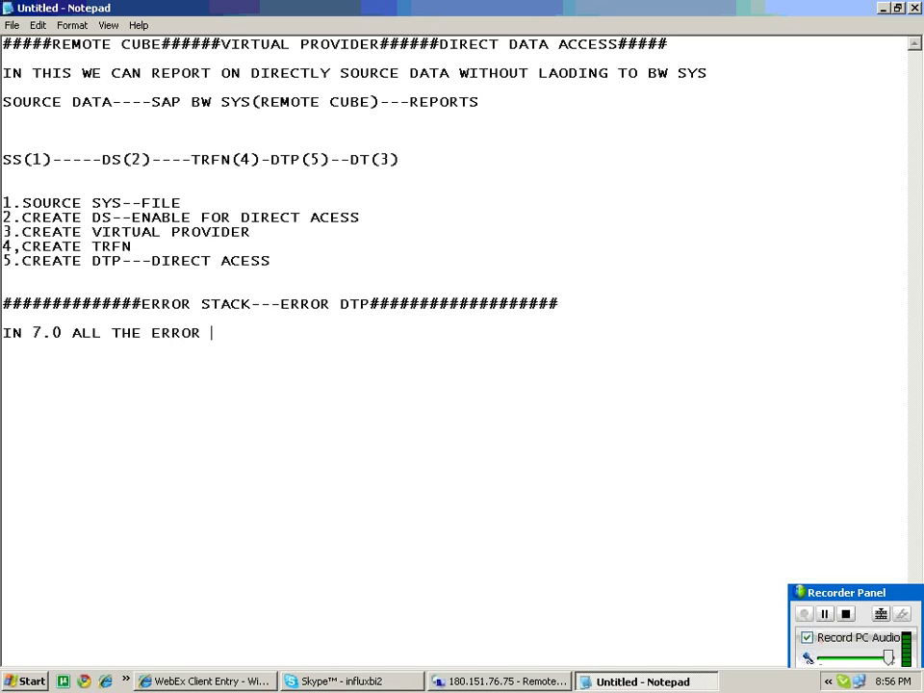
pyautogui.write('RE')
pyautogui.write('CORDS U')
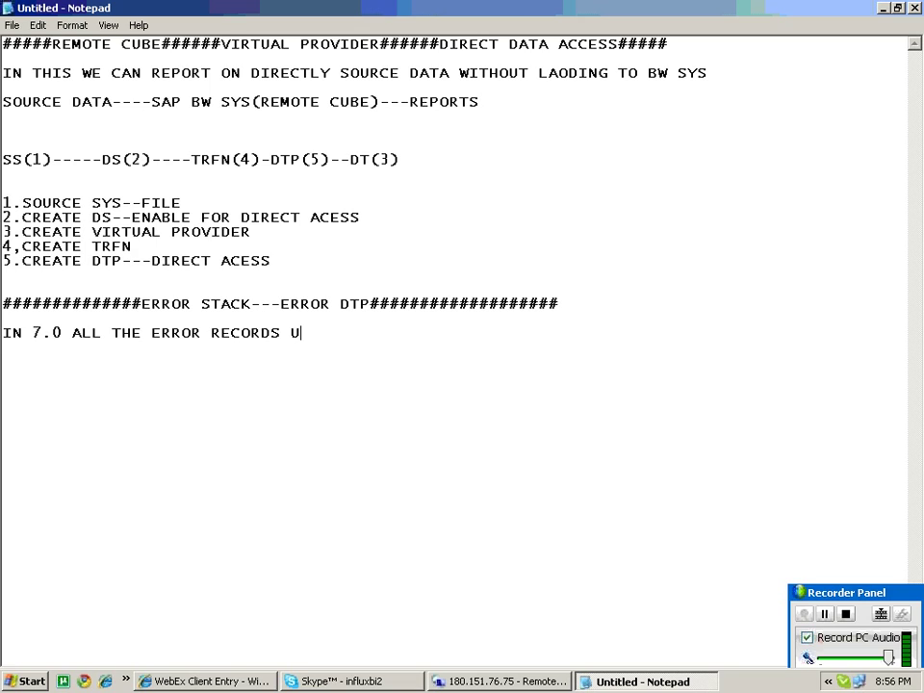
pyautogui.write('PDATE')
pyautogui.write('ERRRO')
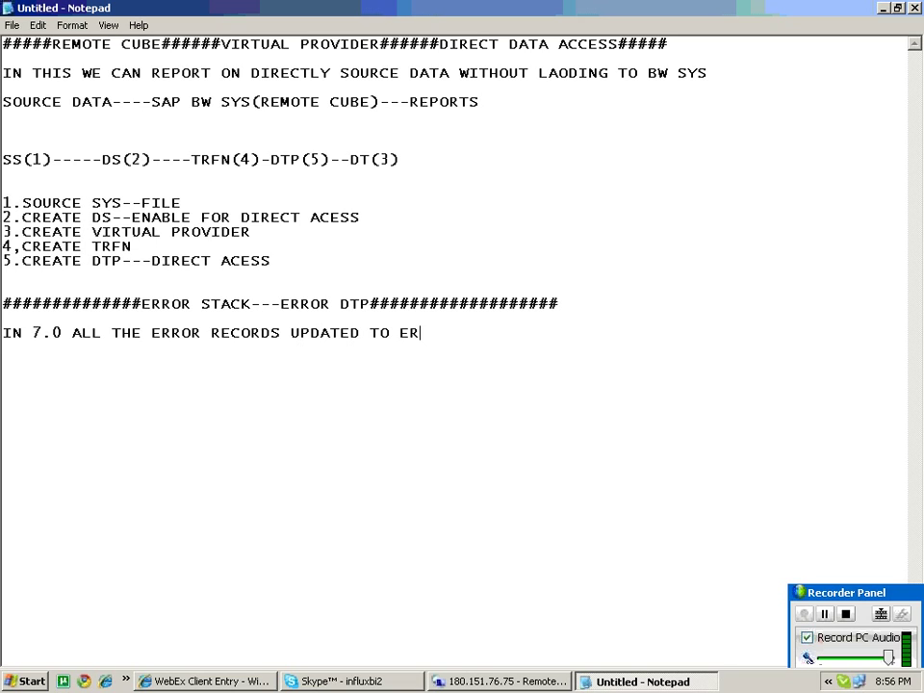
pyautogui.press('BackSpace')
pyautogui.press('BackSpace')
pyautogui.write('OR STACK')
# Step: Append "--MODIFY THE ERROR RECORDS---" to the sentence about updating error records to the error stack
pyautogui.moveTo(543, 332); pyautogui.dragTo(532, 283)
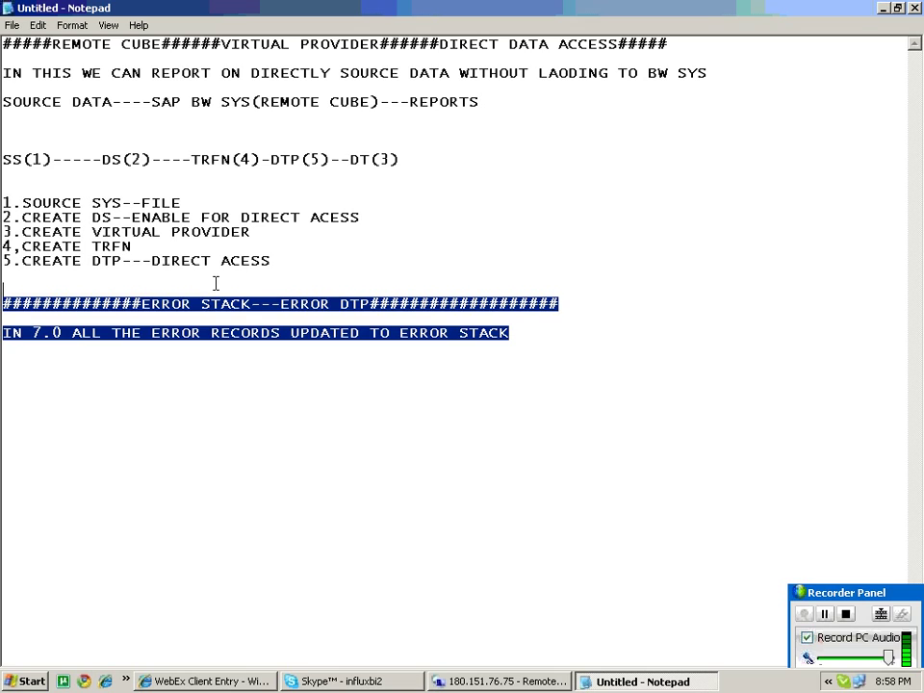
pyautogui.click(309, 334)
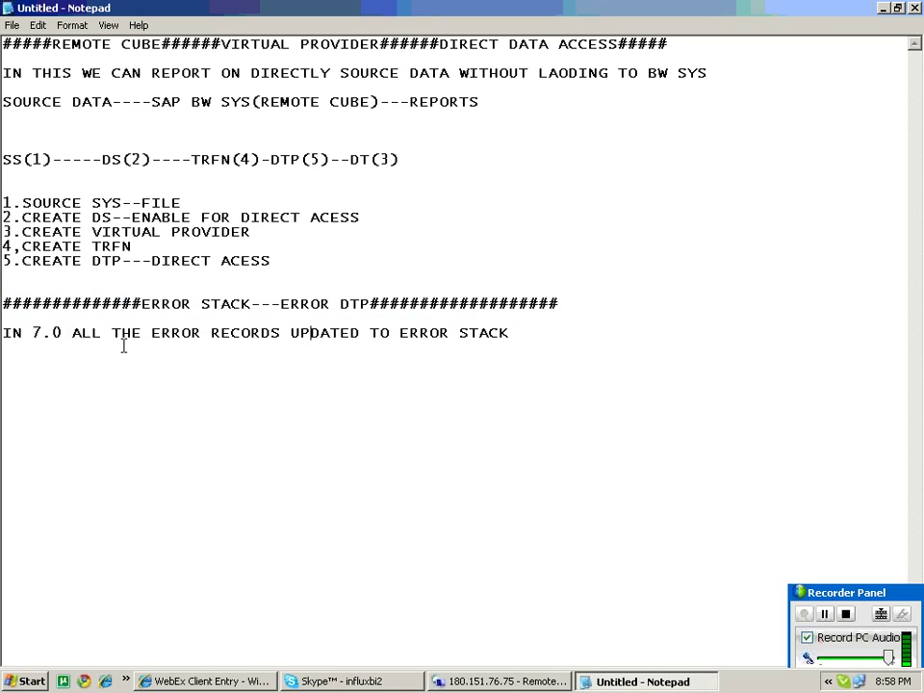
pyautogui.moveTo(181, 332); pyautogui.dragTo(526, 362)
pyautogui.click(532, 336)
pyautogui.write('--MODIFY TH')
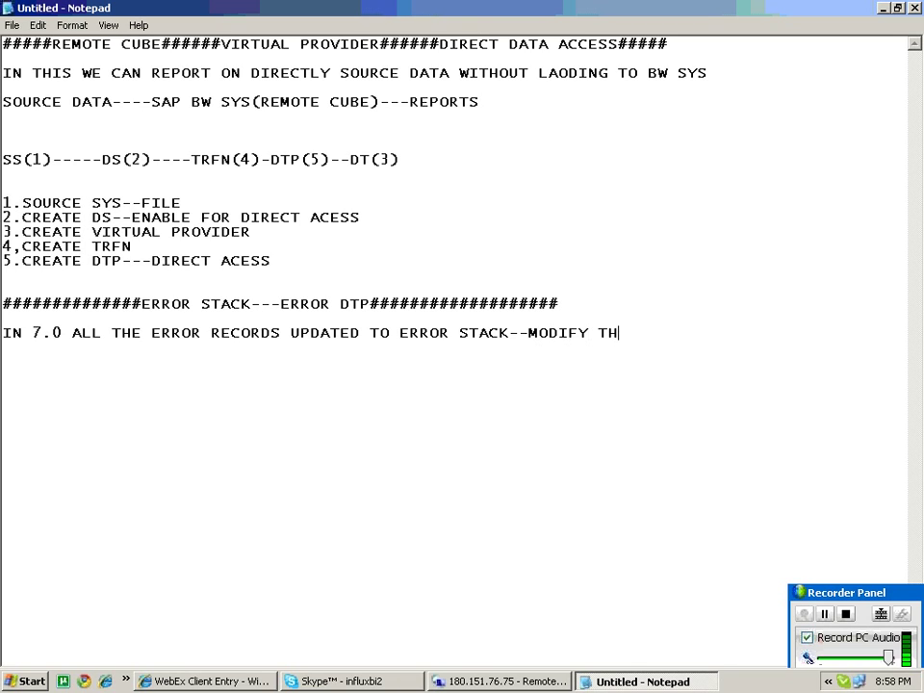
pyautogui.write('E ERRORRECORDS---')
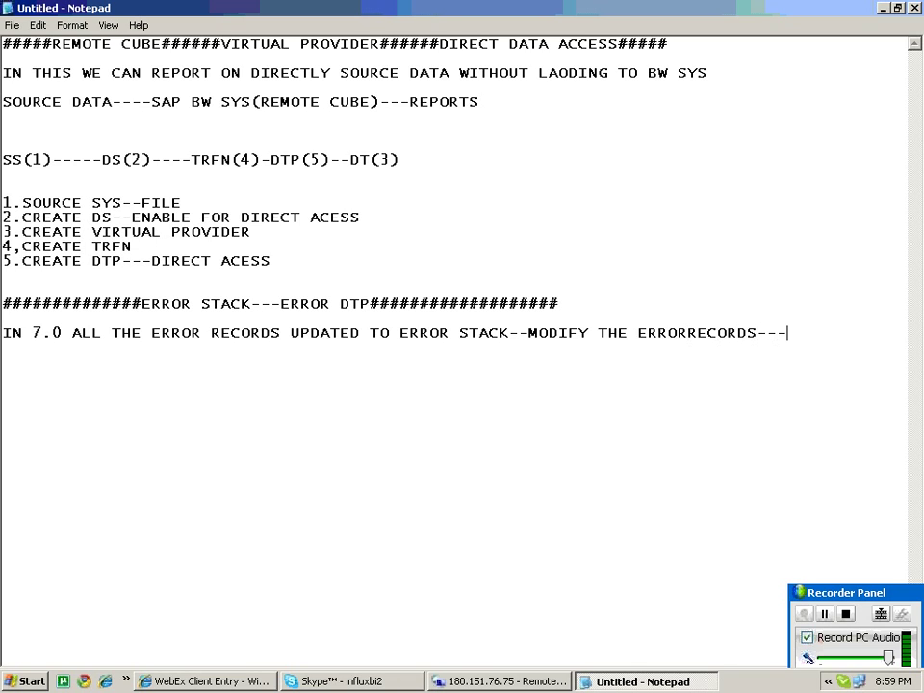
pyautogui.click(688, 332)
# Step: Finish the error stack sentence with "USING ERROR DTP WE CAN LOAD TO DATA TRGET"
pyautogui.click(800, 334)
pyautogui.write('USINGF')
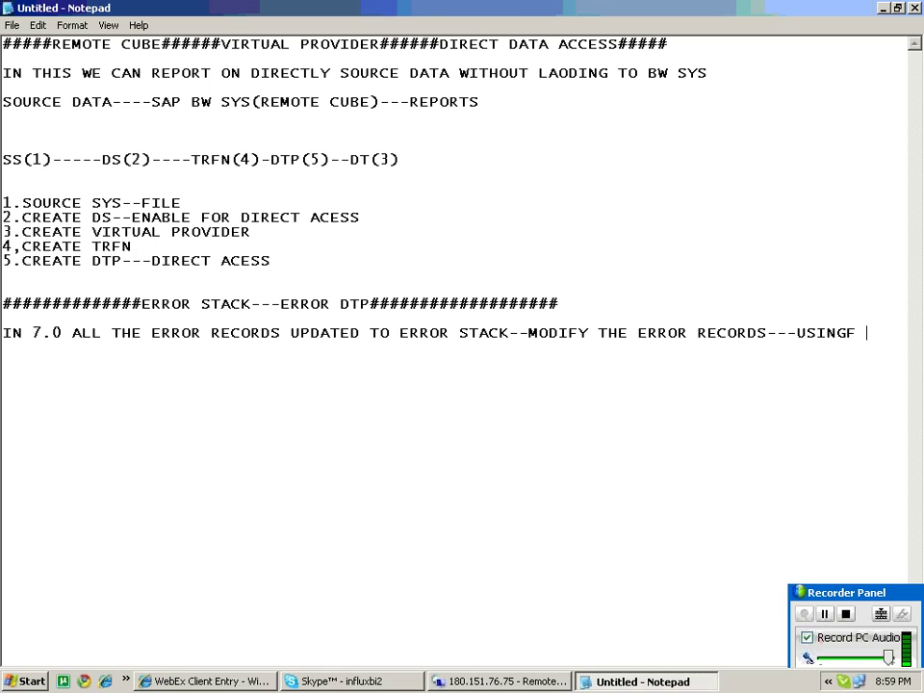
pyautogui.press('BackSpace')
pyautogui.write('ERROR DTP ')
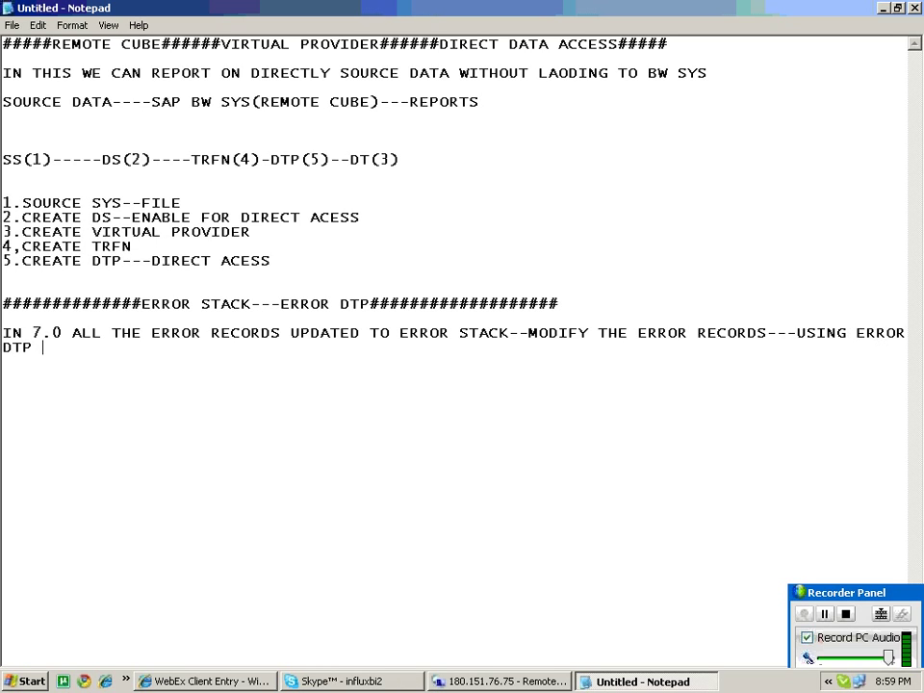
pyautogui.write('WE CAN LOAD ')
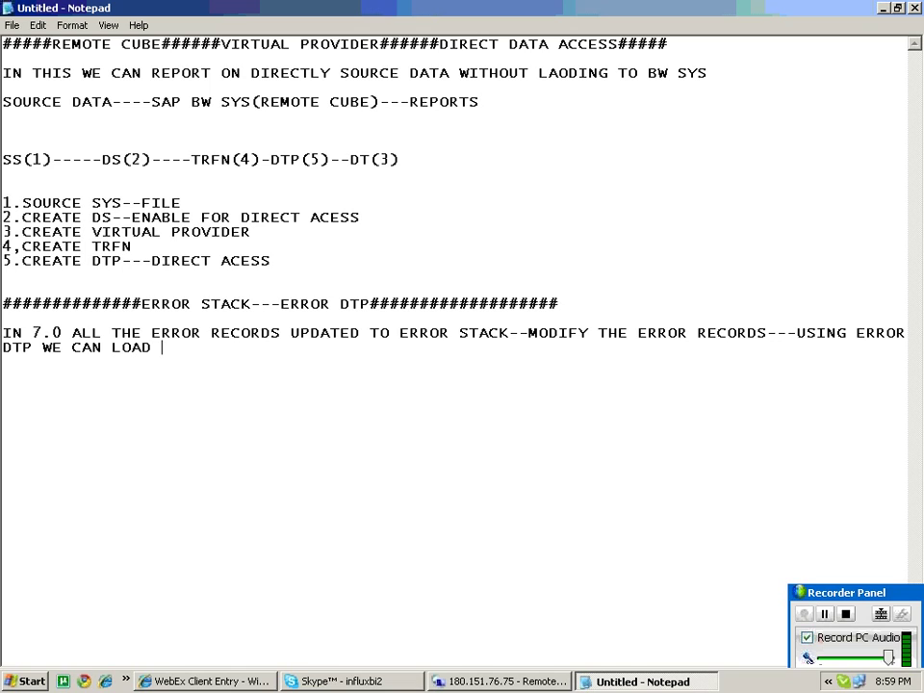
pyautogui.write('TO DATA TRGET')
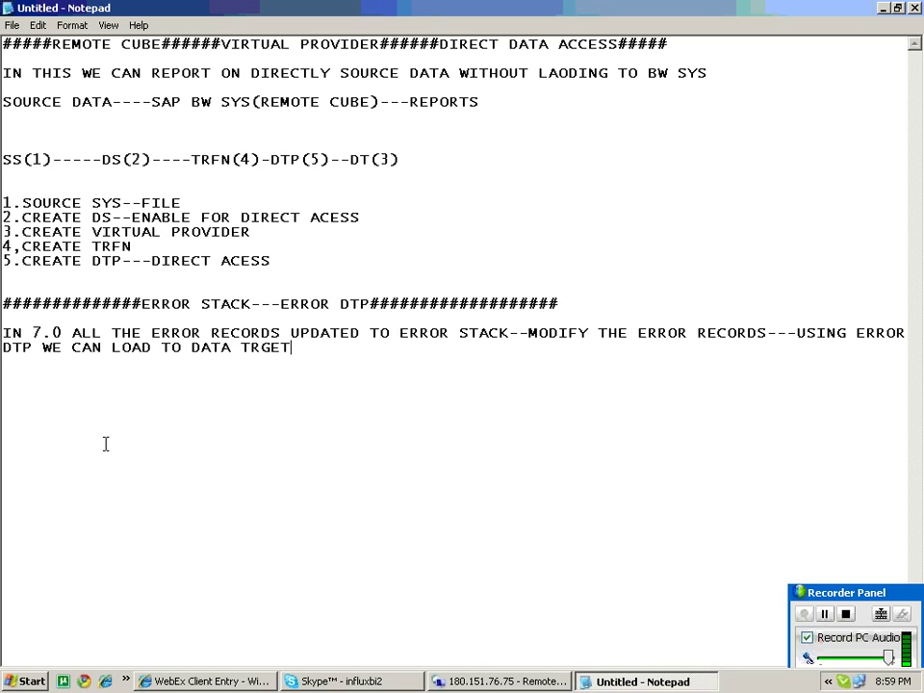
# Step: Start a numbered list below the error stack sentence with "1.SOURCE", "2.DS" and "3.DT--ICUBE"
pyautogui.moveTo(287, 350); pyautogui.dragTo(185, 321)
pyautogui.click(306, 349)
pyautogui.press('Return')
pyautogui.write('1.SOURCE')
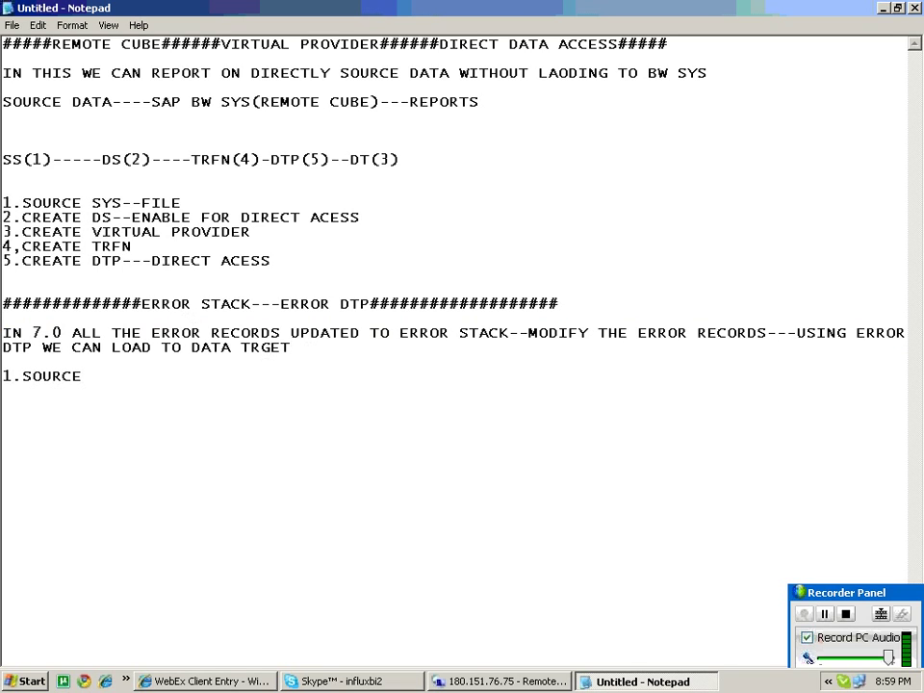
pyautogui.press('Return')
pyautogui.write('2.DS')
pyautogui.press('Return')
pyautogui.write('3.DT--ICUBE')
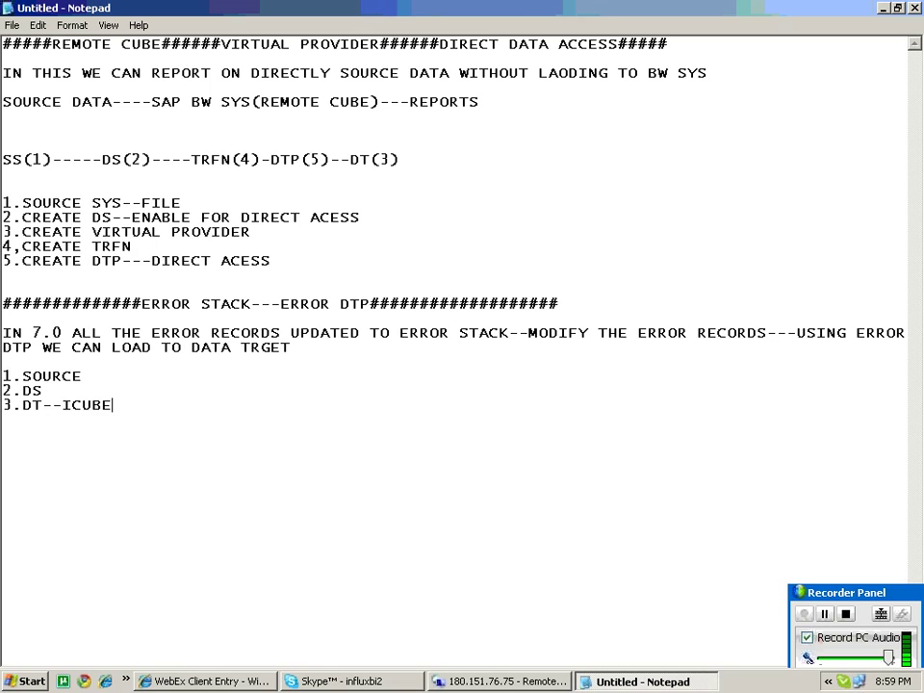
# Step: Continue the numbered list with "4.TRFN", "5.INPACKAGE" and "6.DTP"
pyautogui.press('Return')
pyautogui.write('4.TRFN')
pyautogui.press('Return')
pyautogui.write('5.I')
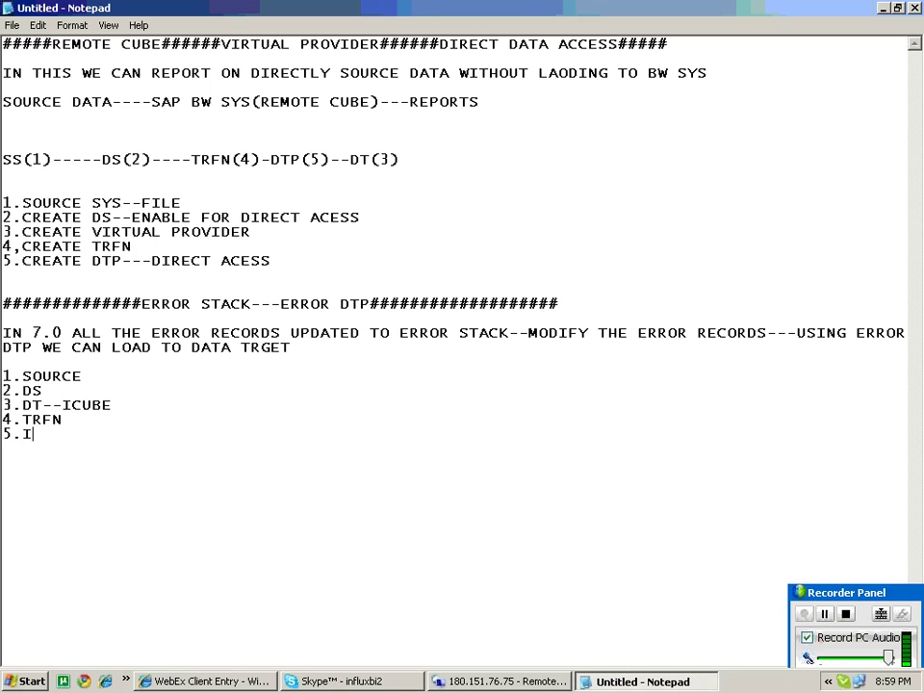
pyautogui.write('NPACKAGE')
pyautogui.press('Return')
pyautogui.write('6.DTP')
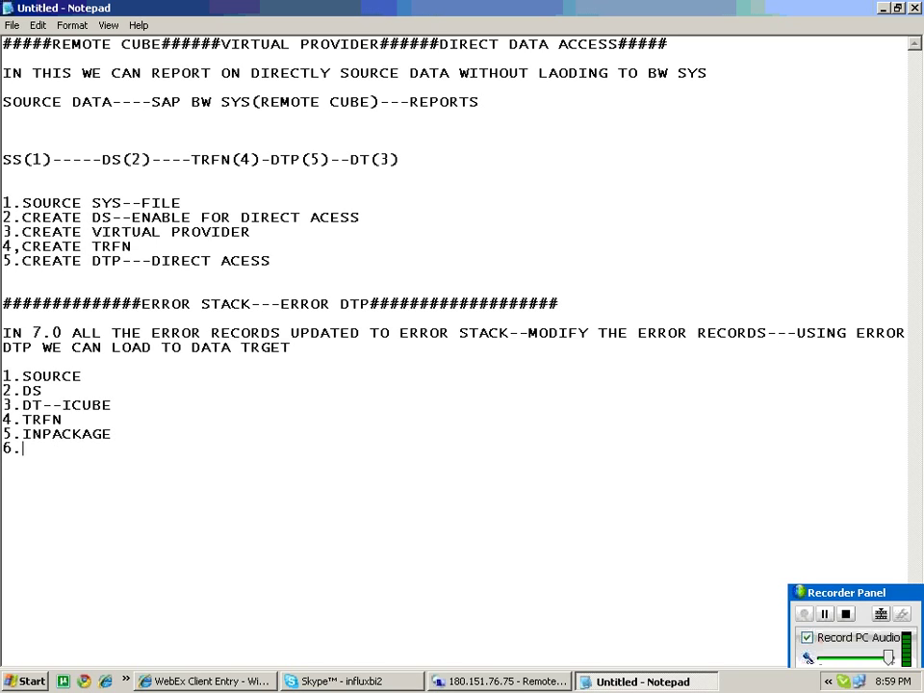
# Step: Complete the sixth item with "---STD DTP" and add "7.ERROR STACK--MODIFY--ERROR DTP" as the last item
pyautogui.press('Return')
pyautogui.write('---STD D')
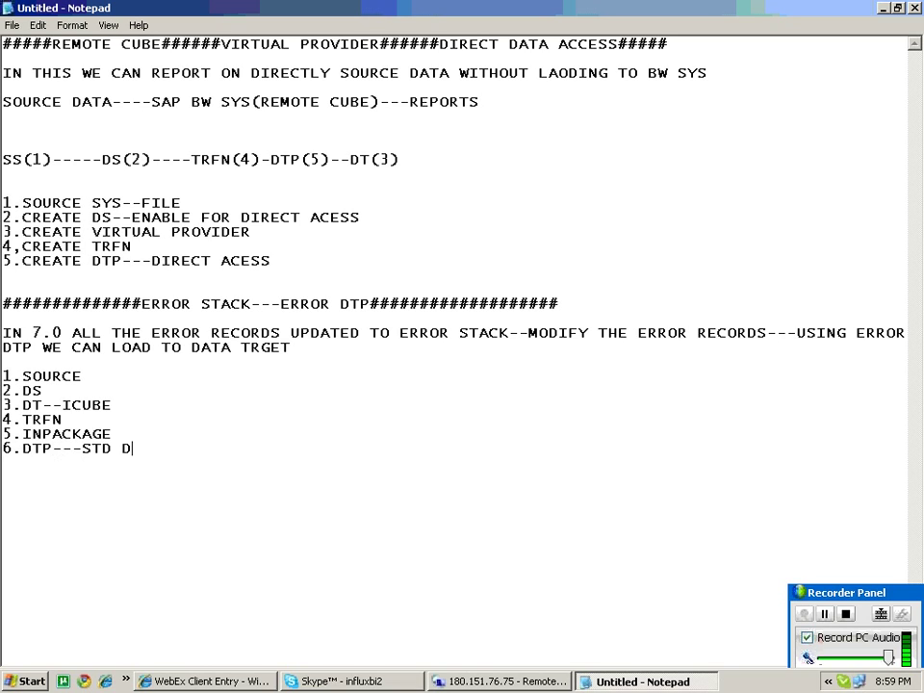
pyautogui.write('TP')
pyautogui.press('Return')
pyautogui.write('7.ERROR STACK--MODIFY--ERROR DTP')
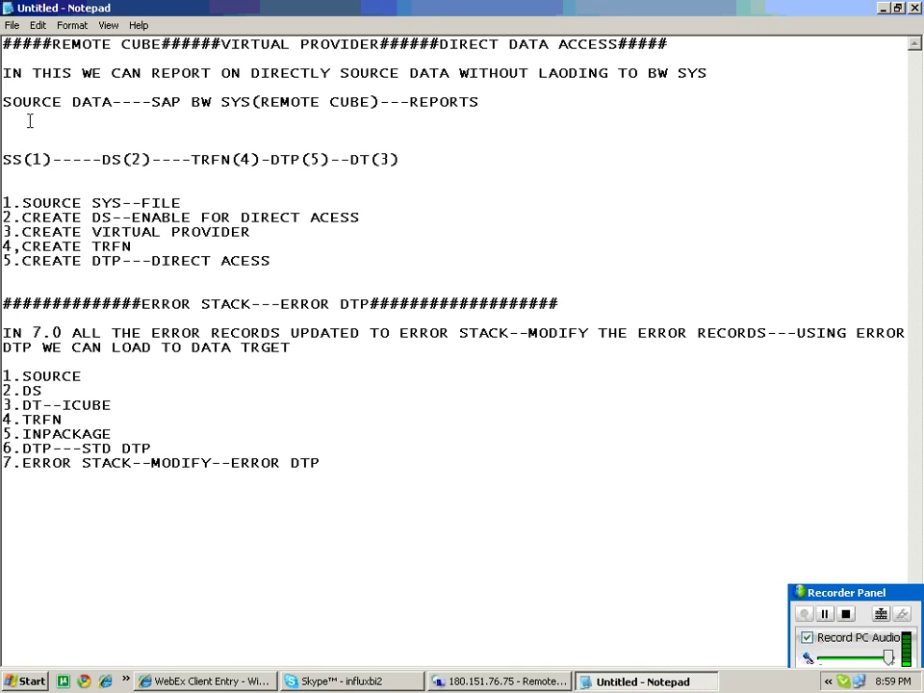
pyautogui.moveTo(352, 518); pyautogui.dragTo(8, 232)
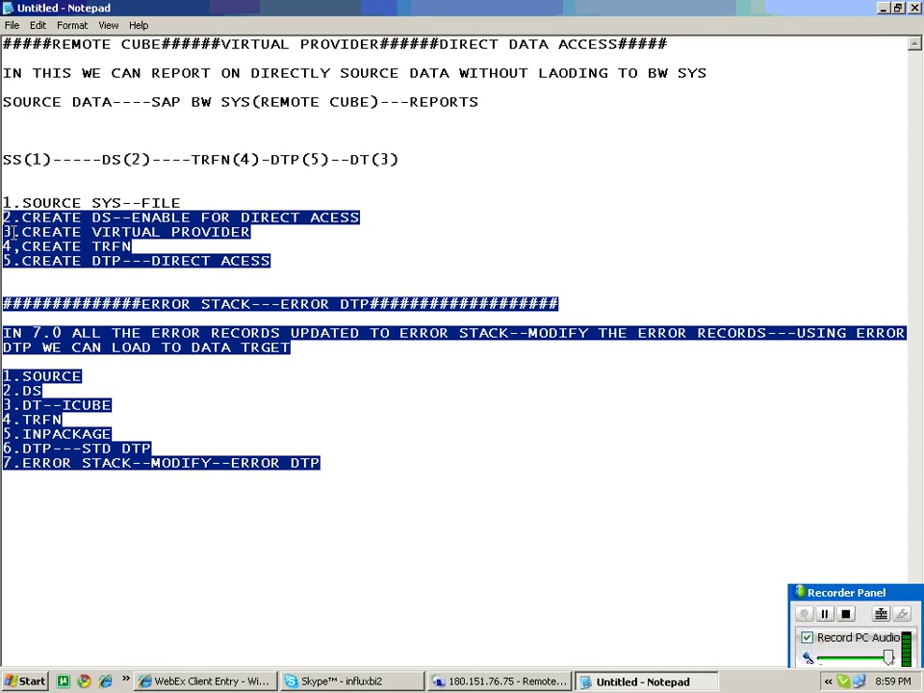
pyautogui.click(8, 205)
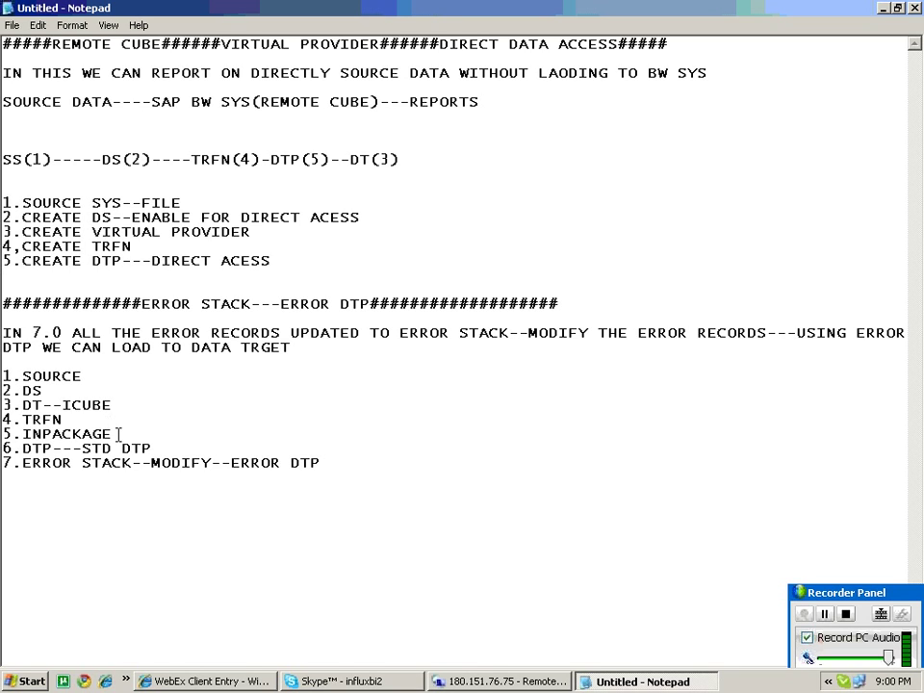
pyautogui.press('Up')
pyautogui.press('Up')
pyautogui.press('Up')
pyautogui.press('Up')
pyautogui.press('Up')
pyautogui.press('Up')
pyautogui.press('Up')
# Step: Switch from the notes to the remote session and open REMOTE.csv from its desktop in Excel
pyautogui.click(883, 7)
pyautogui.rightClick(622, 206)
pyautogui.click(663, 229)
pyautogui.click(506, 679)
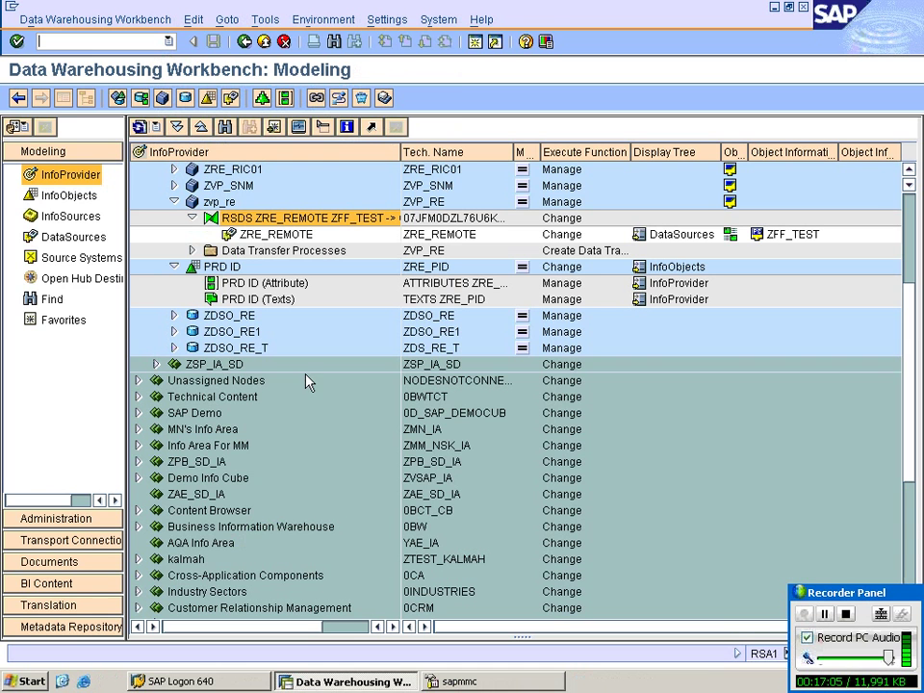
pyautogui.click(62, 680)
pyautogui.click(106, 311)
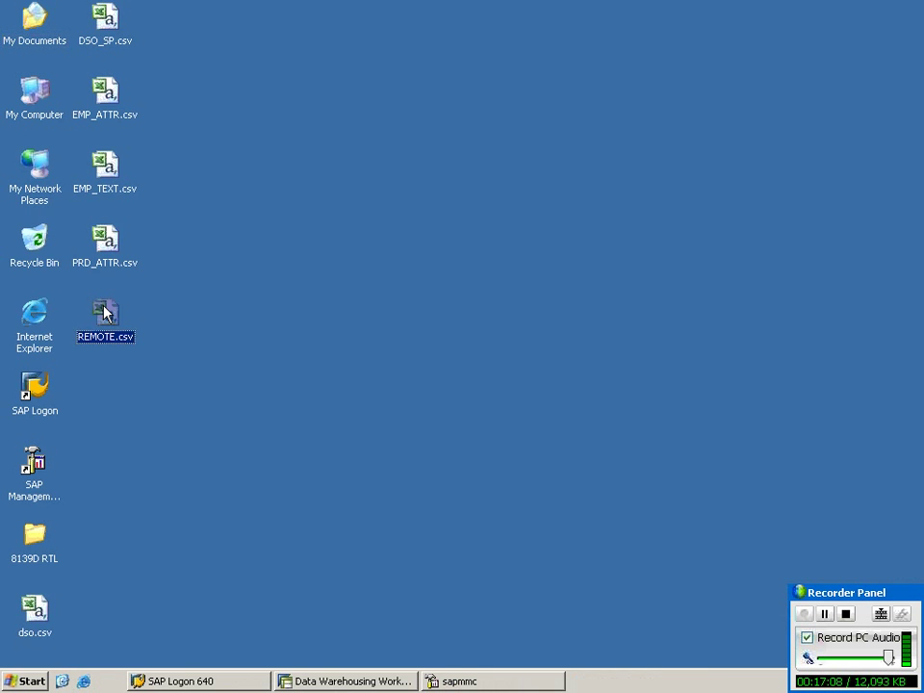
pyautogui.doubleClick(106, 311)
# Step: Start a new record in row 4 of REMOTE.csv with EID 400 and PID 11
pyautogui.press('Down')
pyautogui.press('Down')
pyautogui.press('Down')
pyautogui.write('400')
pyautogui.press('Tab')
pyautogui.write('1')
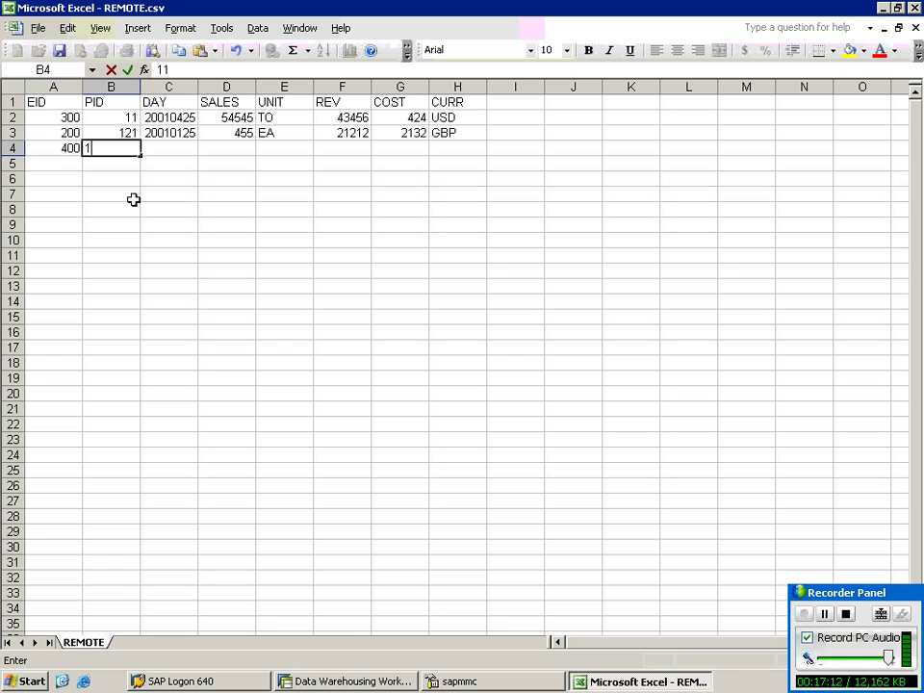
pyautogui.write('1')
pyautogui.press('Tab')
pyautogui.write('454545')
pyautogui.press('BackSpace')
pyautogui.press('BackSpace')
pyautogui.press('BackSpace')
pyautogui.press('BackSpace')
pyautogui.press('BackSpace')
pyautogui.press('BackSpace')
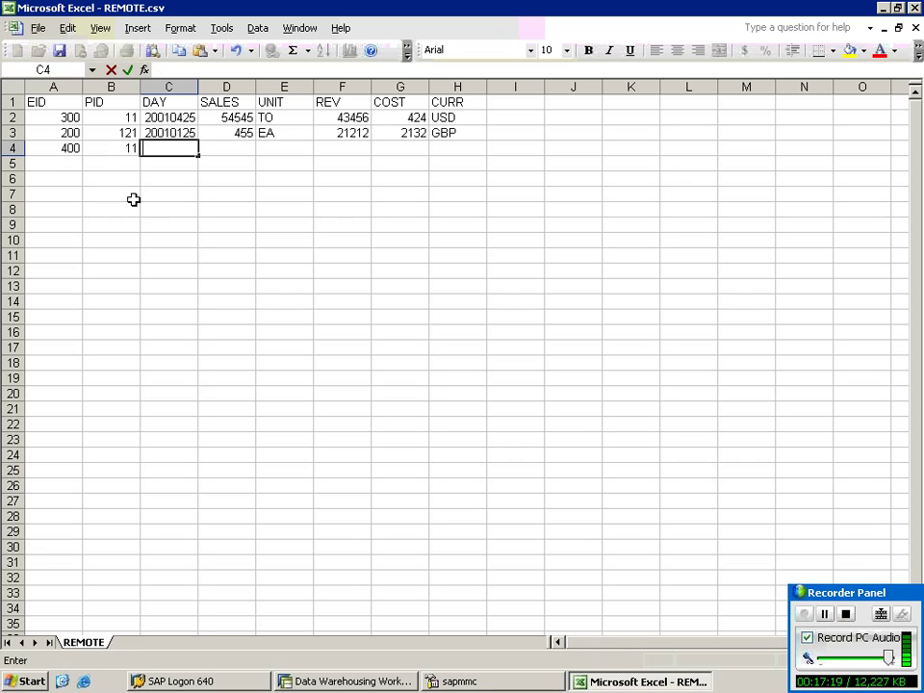
# Step: Continue the row 4 record with DAY 24112007, SALES 5445 and UNIT EA
pyautogui.write('2411')
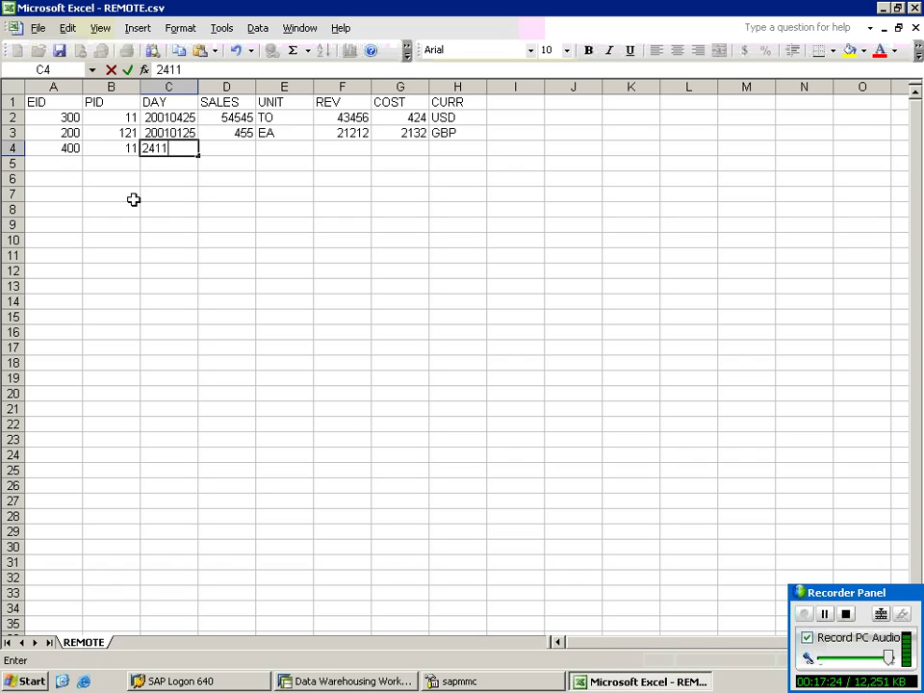
pyautogui.write('2007')
pyautogui.press('Tab')
pyautogui.write('5445')
pyautogui.press('Tab')
pyautogui.write('EA')
pyautogui.press('Tab')
# Step: Complete the row 4 record with REV 4545, COST 114 and CURR GBP
pyautogui.write('4545')
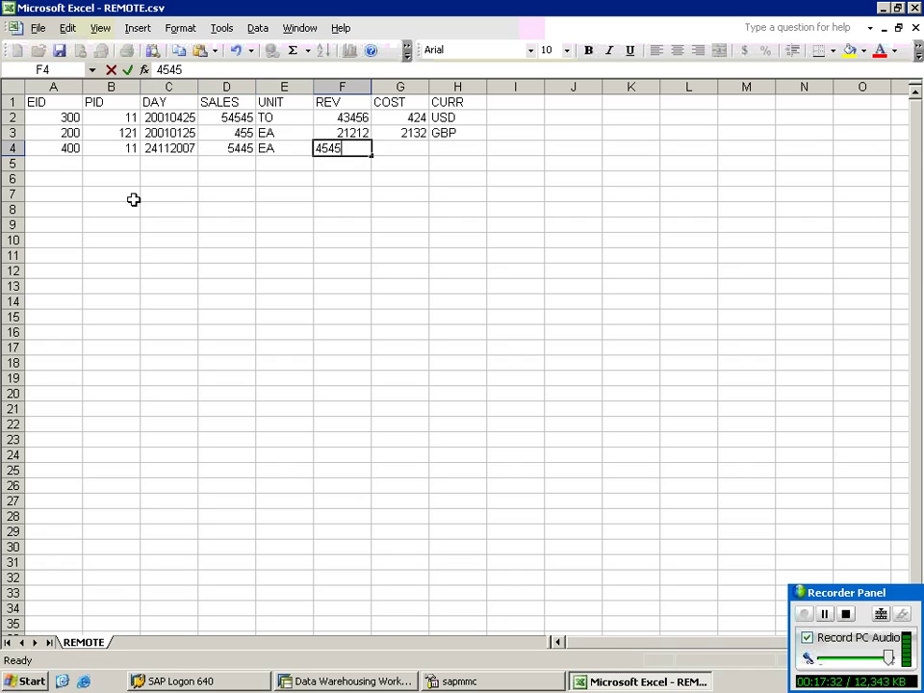
pyautogui.press('Tab')
pyautogui.write('114')
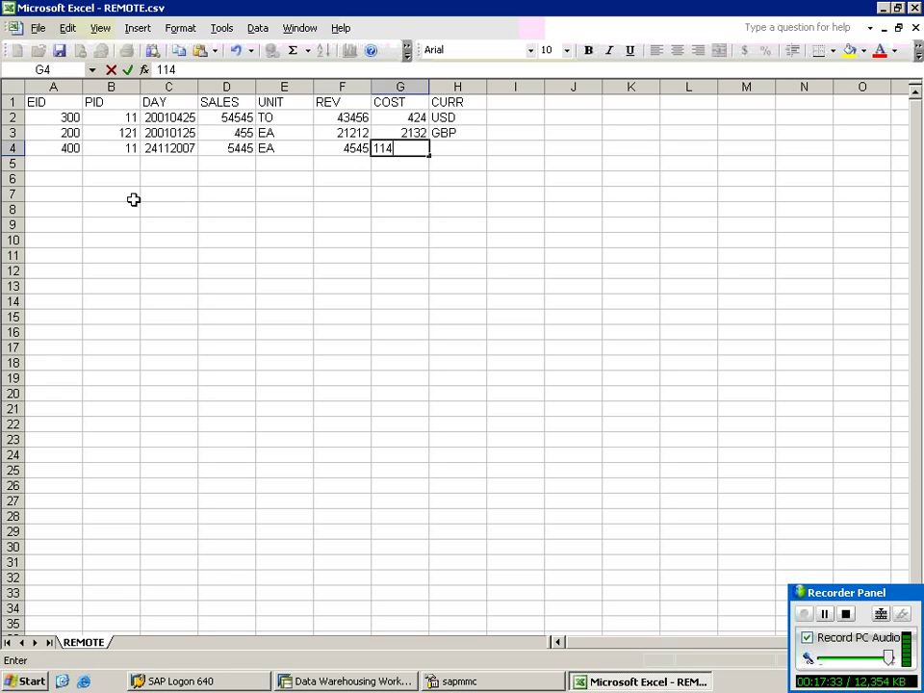
pyautogui.press('Tab')
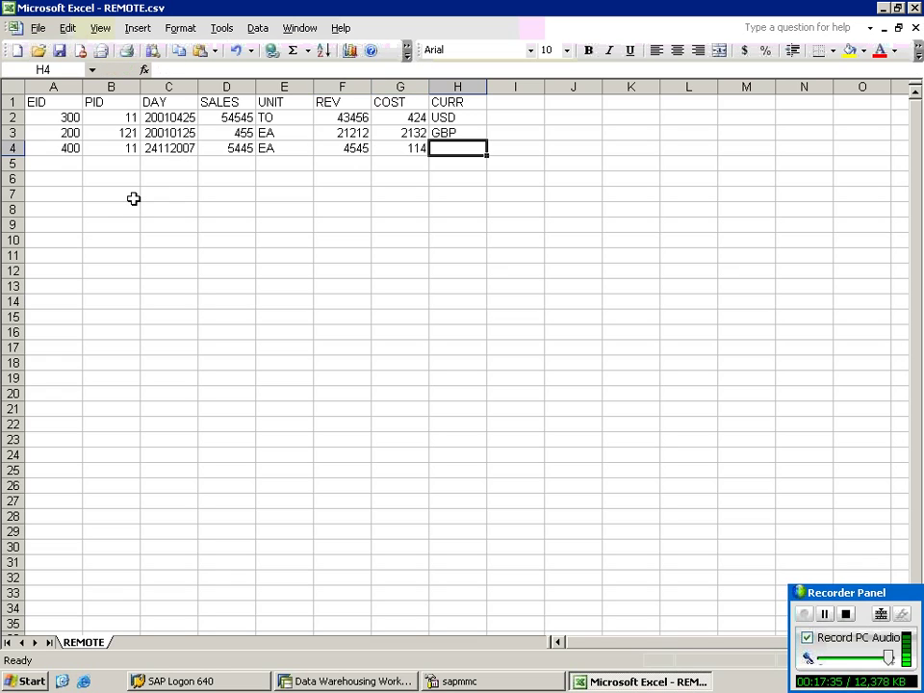
pyautogui.write('G')
pyautogui.click(130, 208)
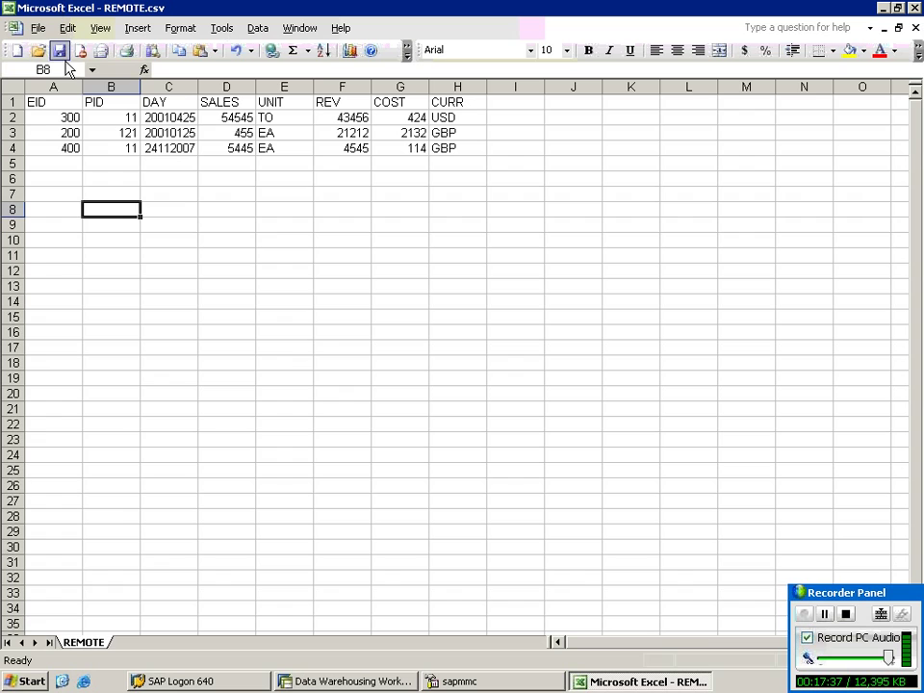
# Step: Save the sheet under the new name ERROR as a comma-delimited CSV file on the Desktop
pyautogui.click(40, 28)
pyautogui.click(76, 132)
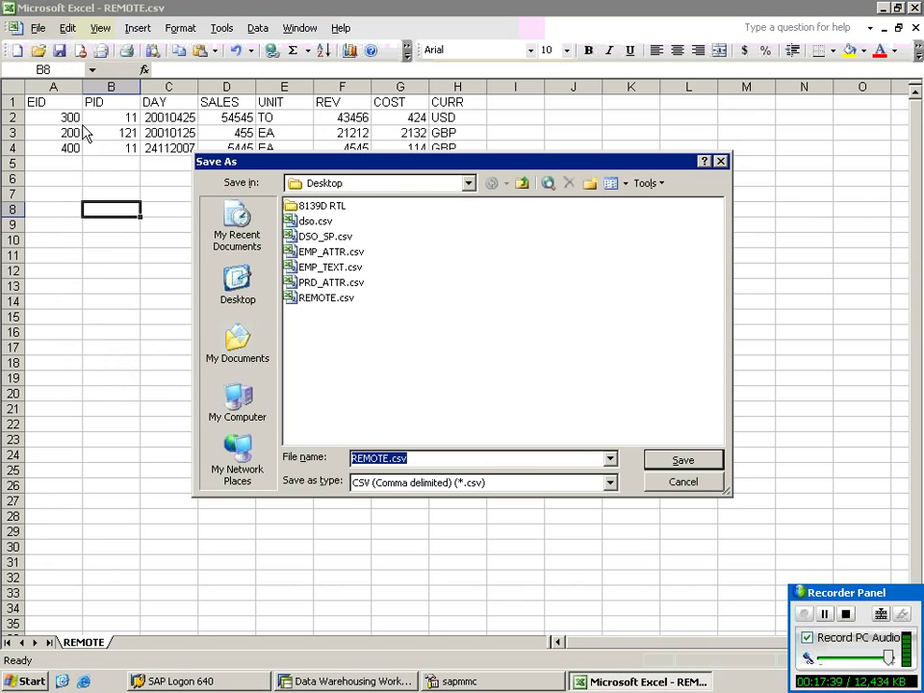
pyautogui.click(242, 294)
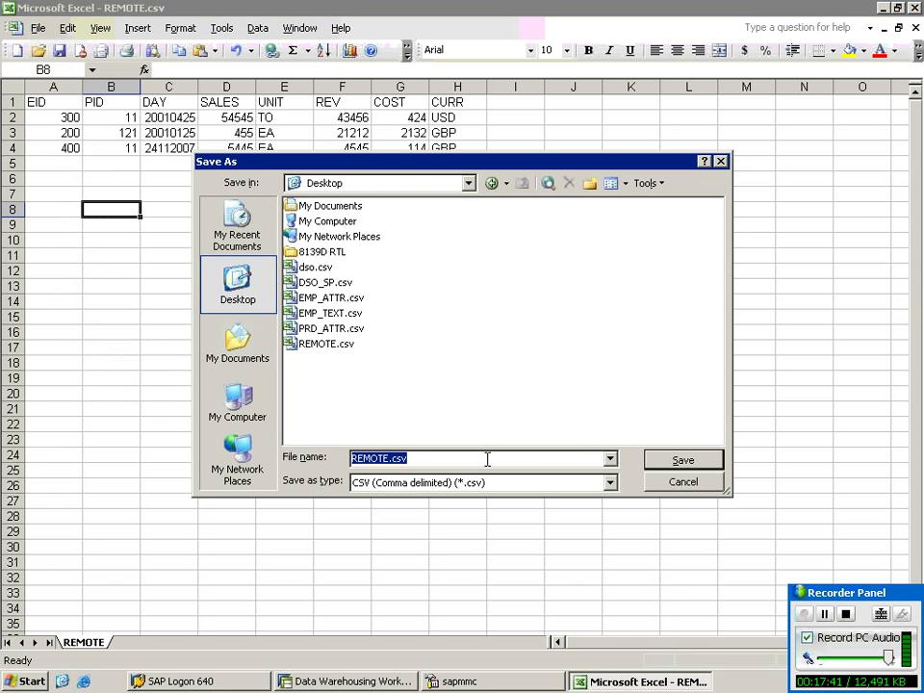
pyautogui.write('ERROR')
pyautogui.press('BackSpace')
pyautogui.press('BackSpace')
pyautogui.write('ROR')
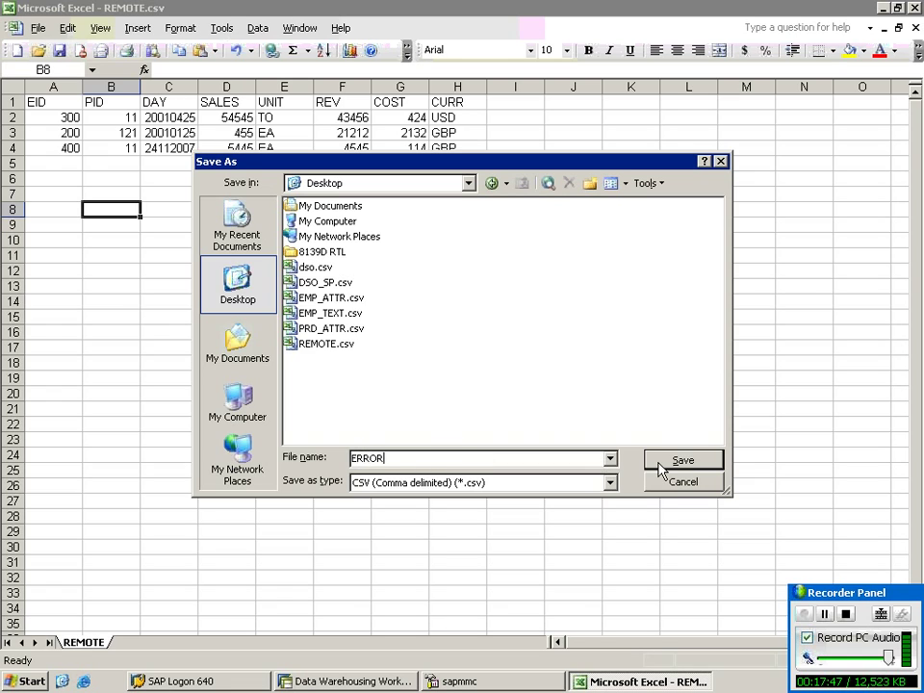
pyautogui.click(661, 466)
pyautogui.click(390, 407)
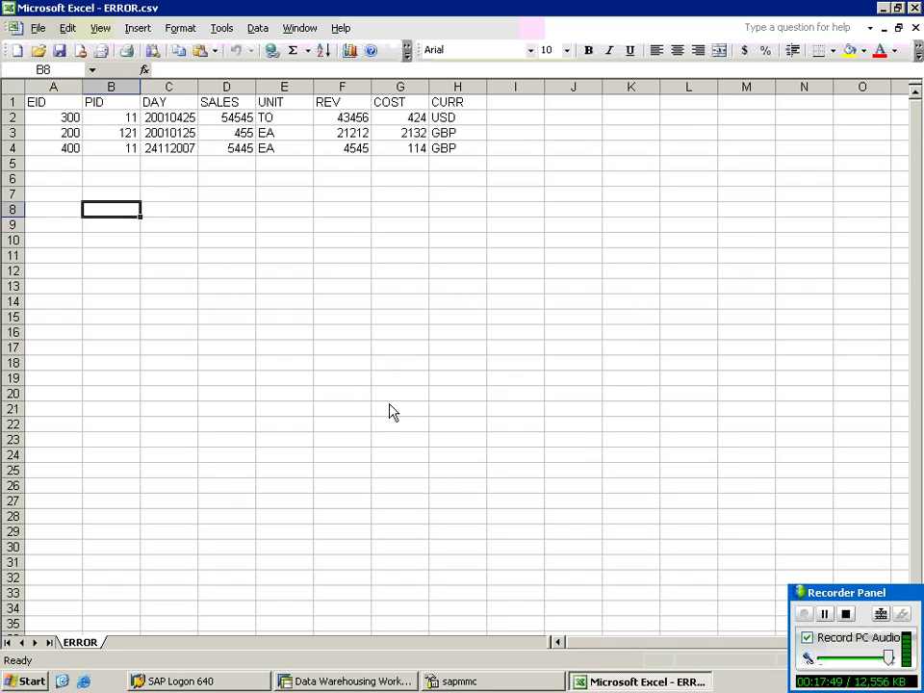
# Step: Close Excel without saving again and refresh the remote desktop's icons
pyautogui.click(915, 8)
pyautogui.click(472, 389)
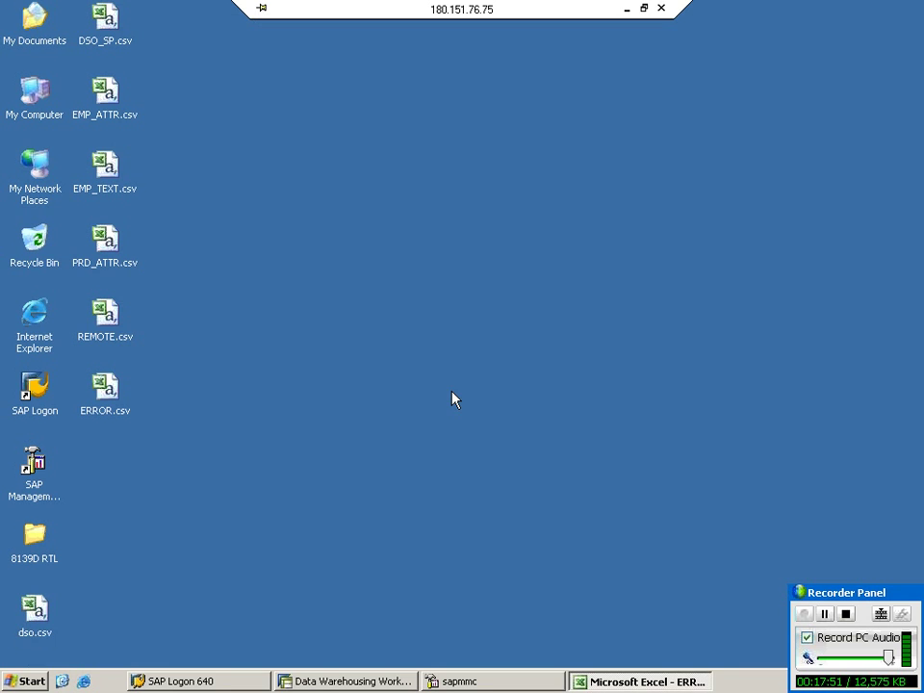
pyautogui.rightClick(439, 351)
pyautogui.click(459, 375)
pyautogui.rightClick(415, 285)
pyautogui.click(483, 313)
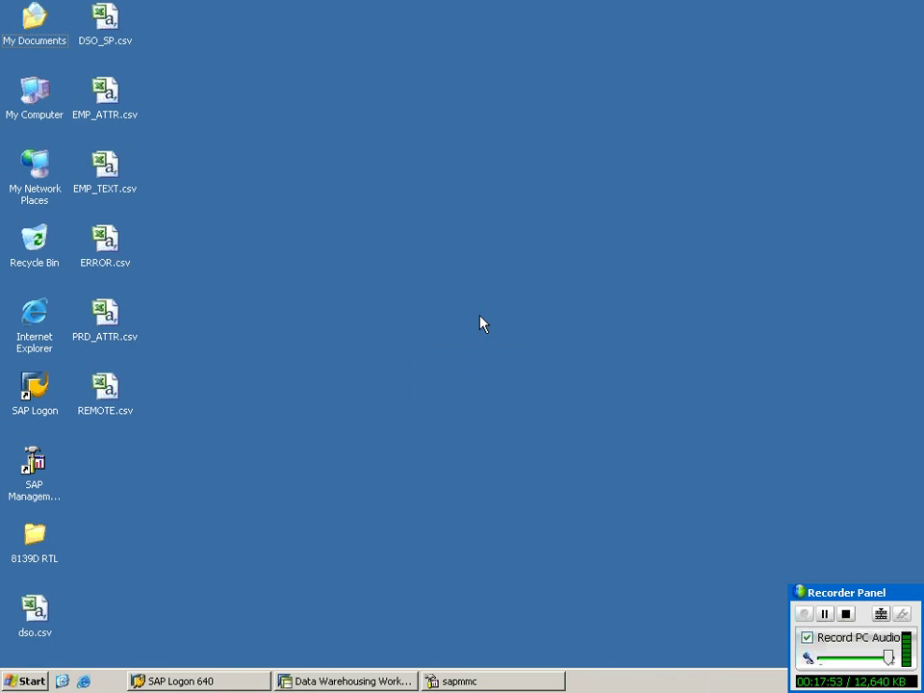
# Step: Switch to the SAP Data Warehousing Workbench and show the DataSources of source system ZFF_SP
pyautogui.click(115, 260)
pyautogui.click(345, 681)
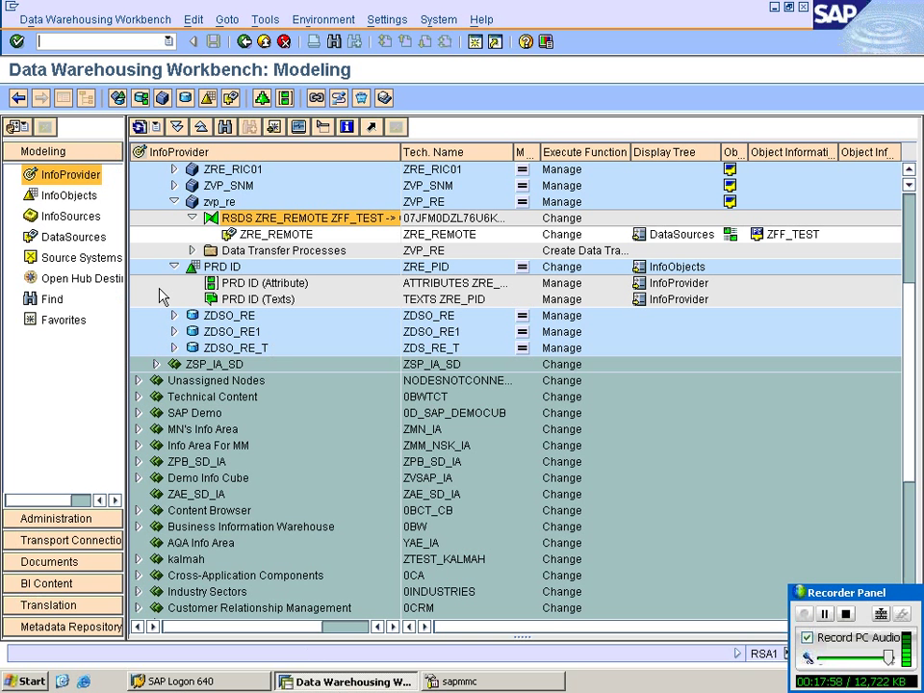
pyautogui.click(77, 242)
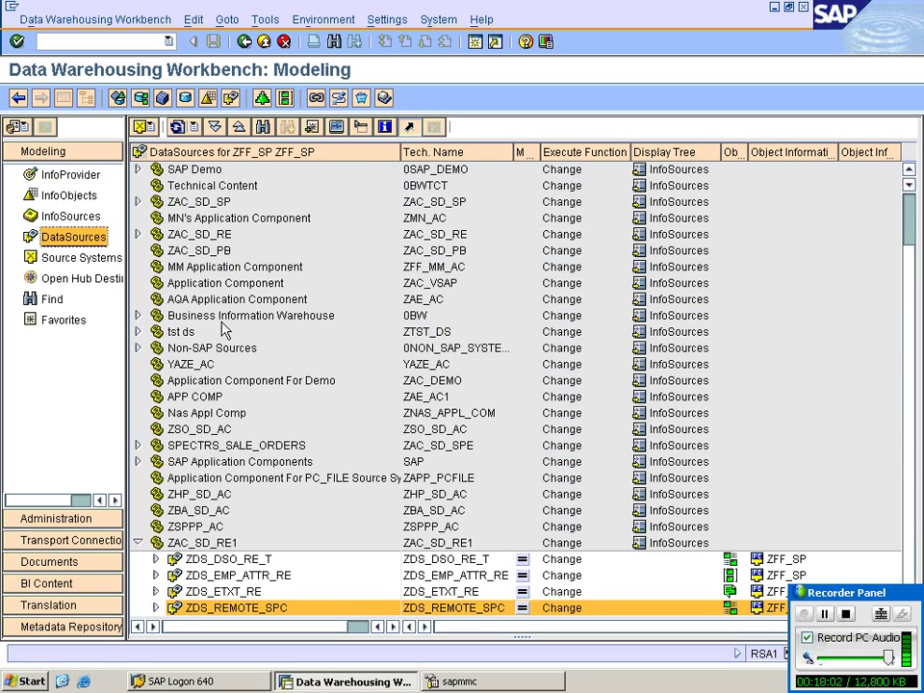
# Step: Switch to the Notepad notes, highlight the items "1.SOURCE" and "2.DS", and return to the remote SAP session
pyautogui.click(472, 8)
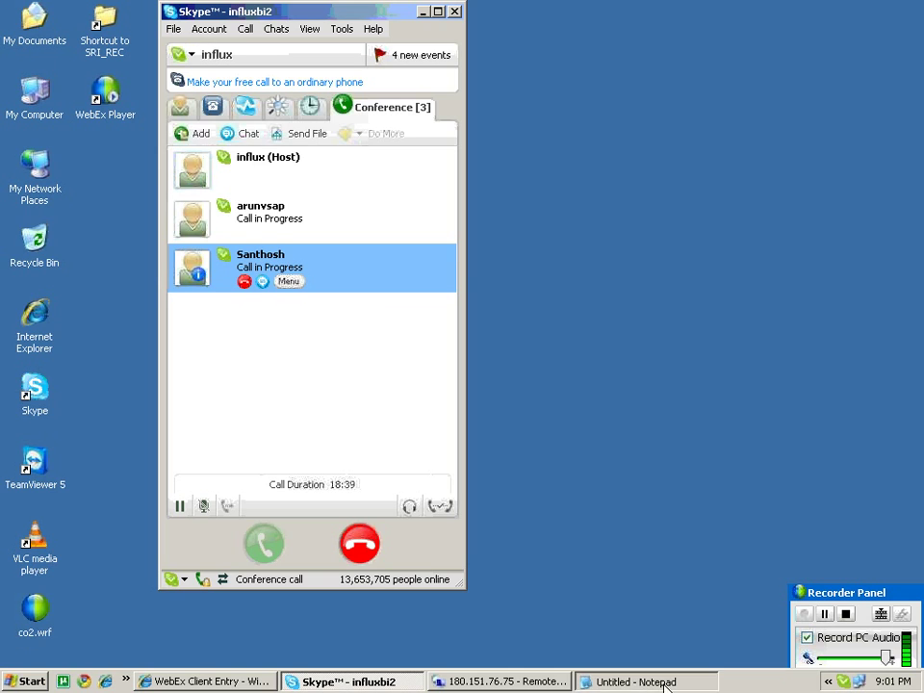
pyautogui.click(664, 684)
pyautogui.moveTo(122, 386); pyautogui.dragTo(2, 377)
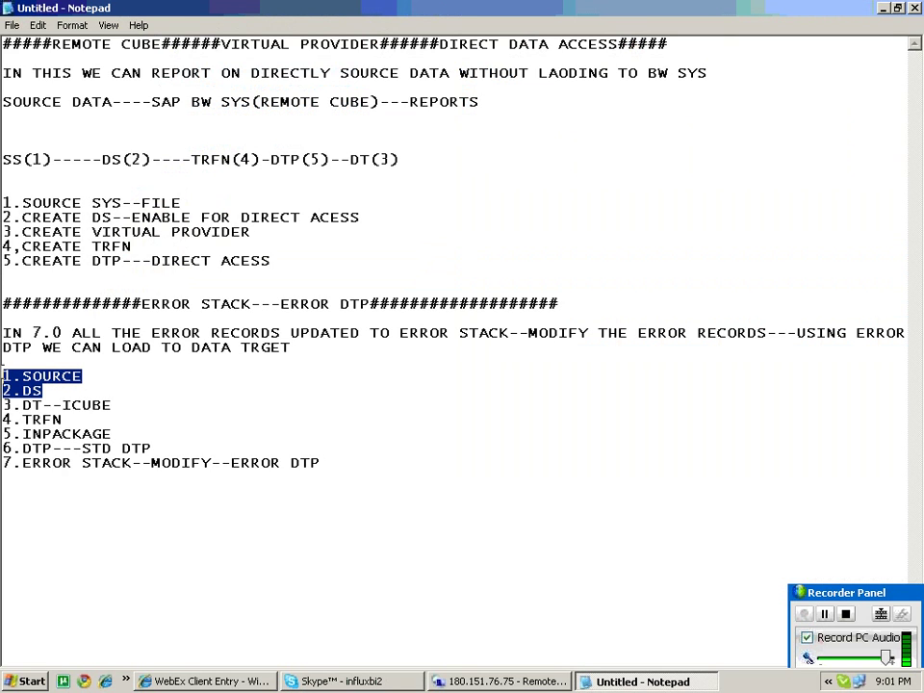
pyautogui.click(621, 685)
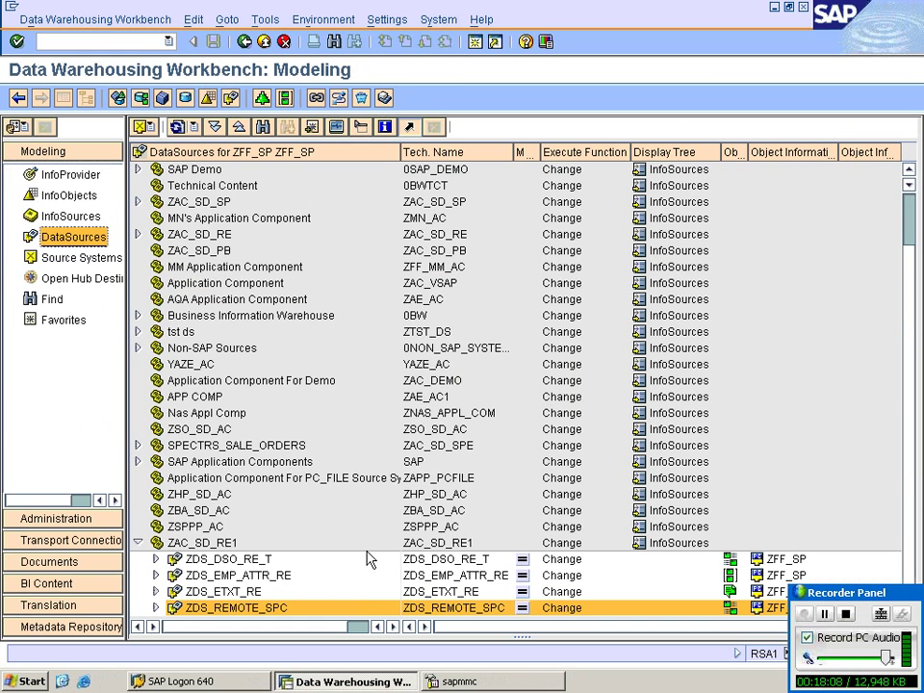
# Step: Create DataSource ZDS_ERR_RE for transaction data under application component ZAC_SD_RE1
pyautogui.rightClick(203, 543)
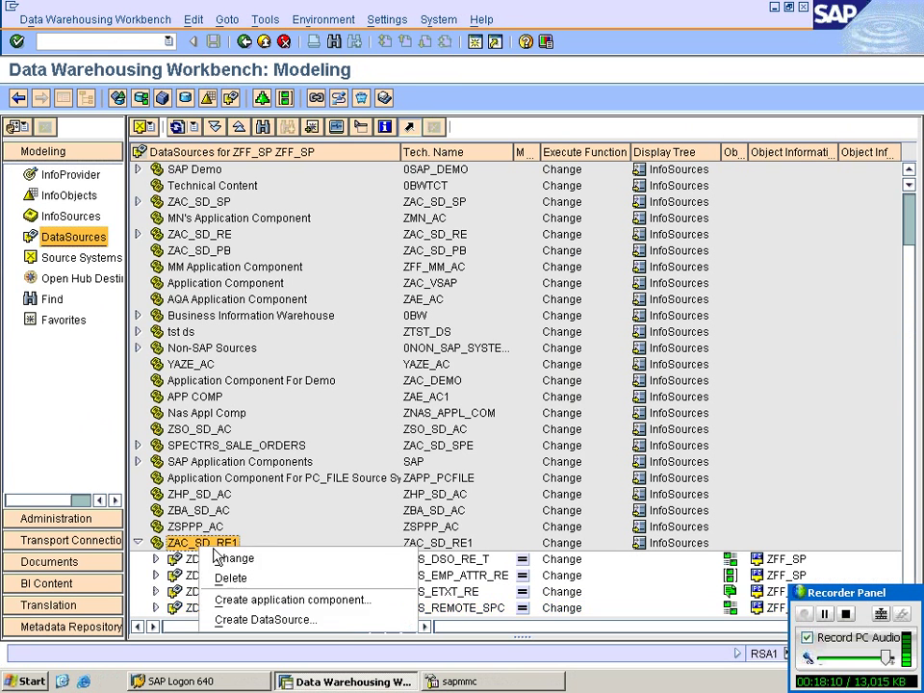
pyautogui.click(270, 621)
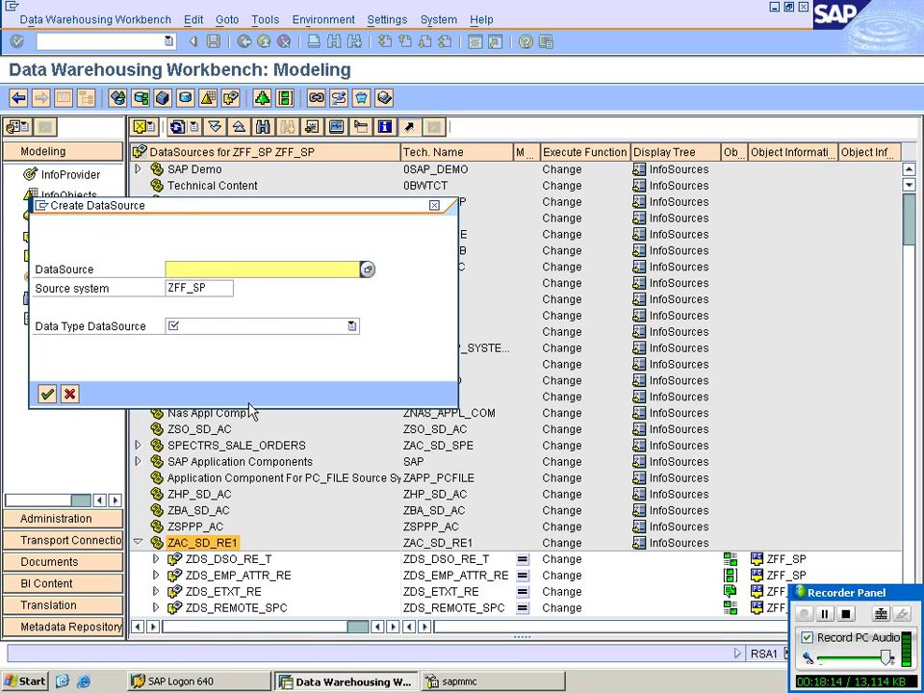
pyautogui.write('ZDS_ERR_RE')
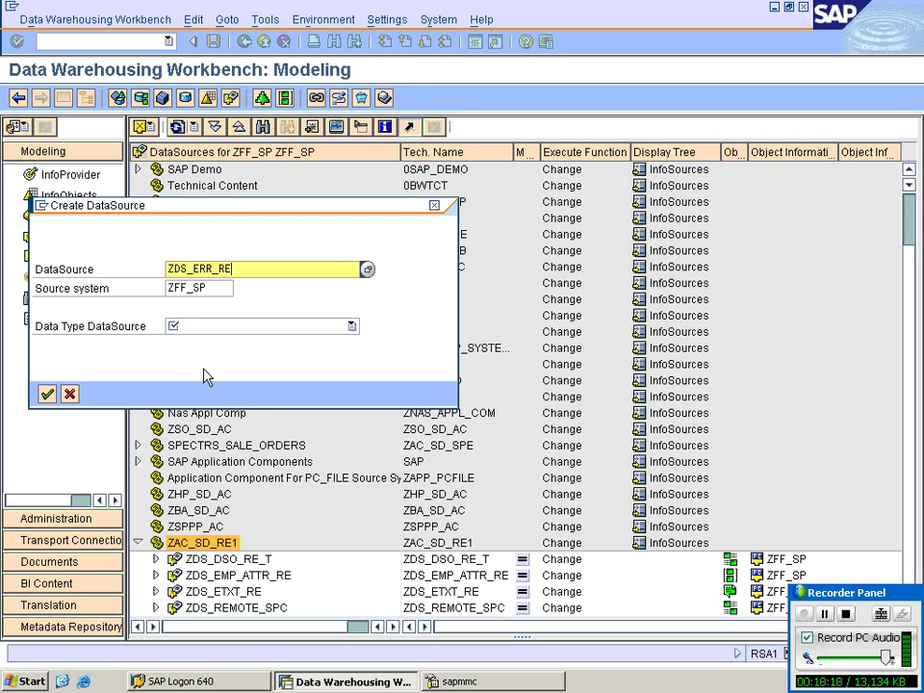
pyautogui.click(202, 326)
pyautogui.click(207, 343)
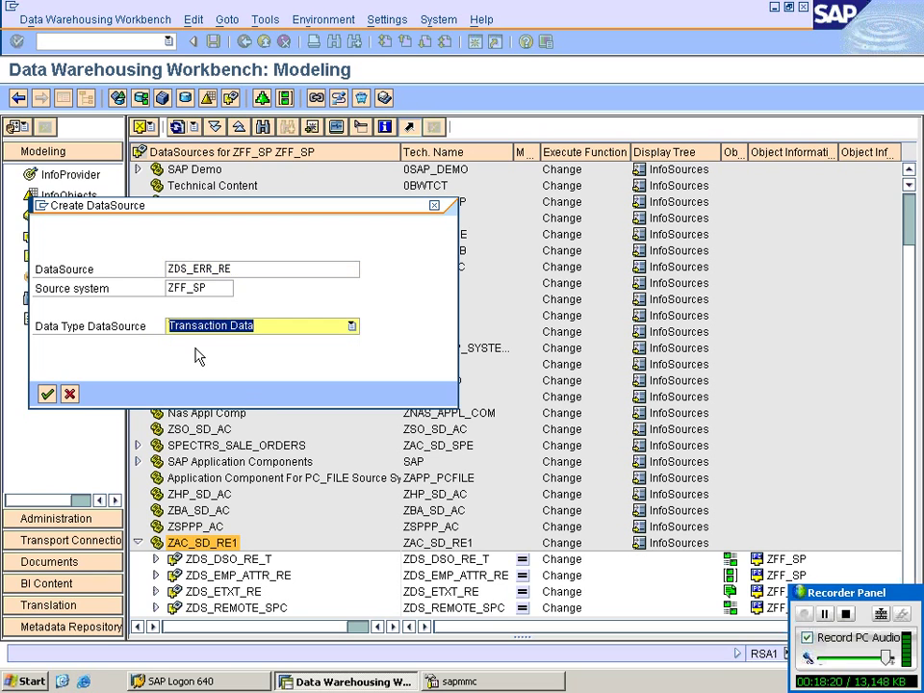
pyautogui.click(47, 395)
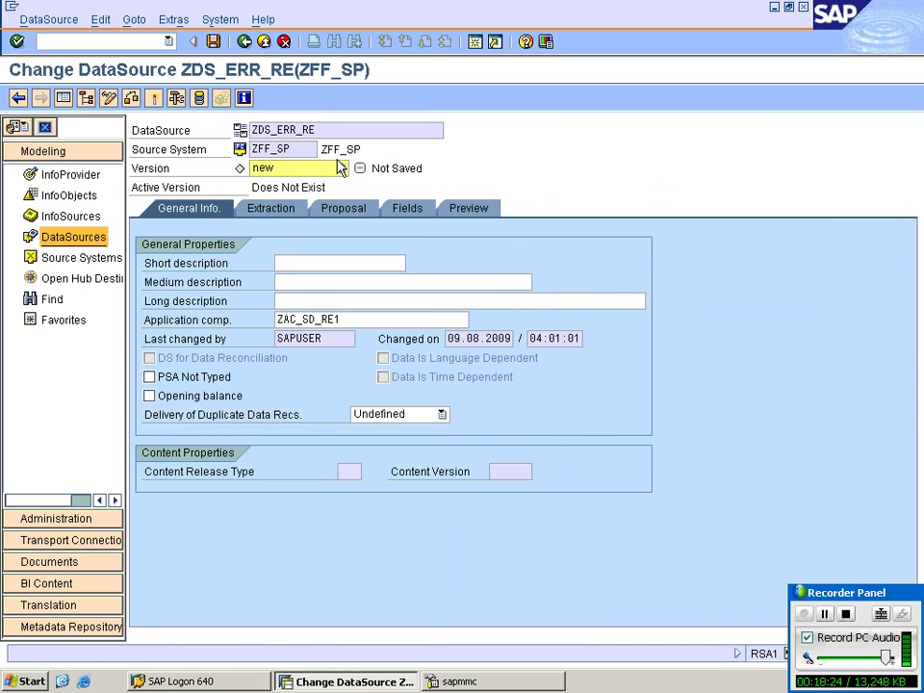
# Step: Fill the DataSource's short, medium and long descriptions with ZDS_ERR_RE
pyautogui.hotkey('ctrl', 'c')
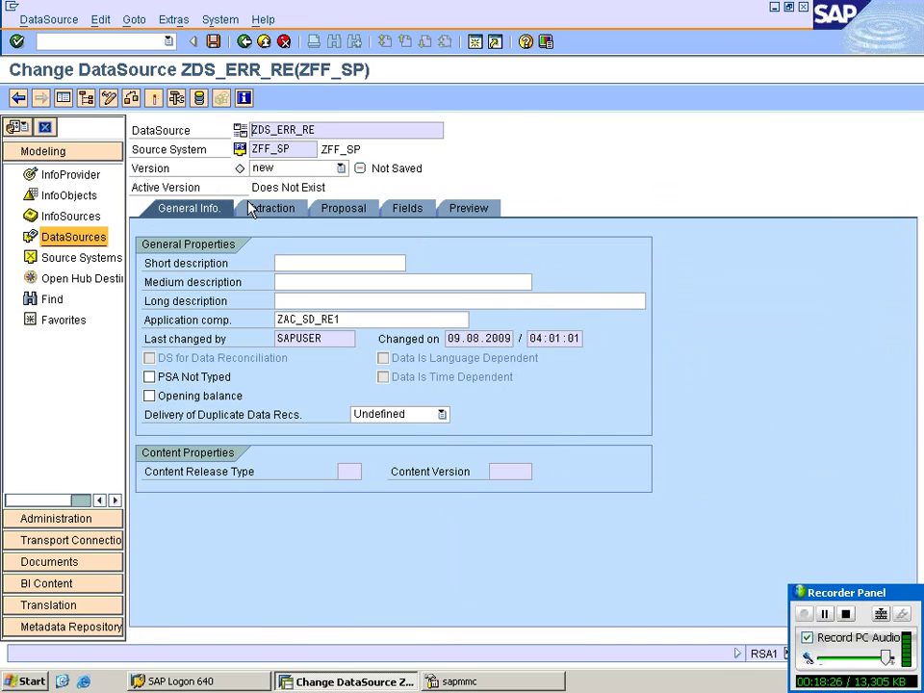
pyautogui.click(318, 263)
pyautogui.hotkey('ctrl', 'v')
pyautogui.press('Tab')
pyautogui.hotkey('ctrl', 'v')
pyautogui.press('Tab')
pyautogui.hotkey('ctrl', 'v')
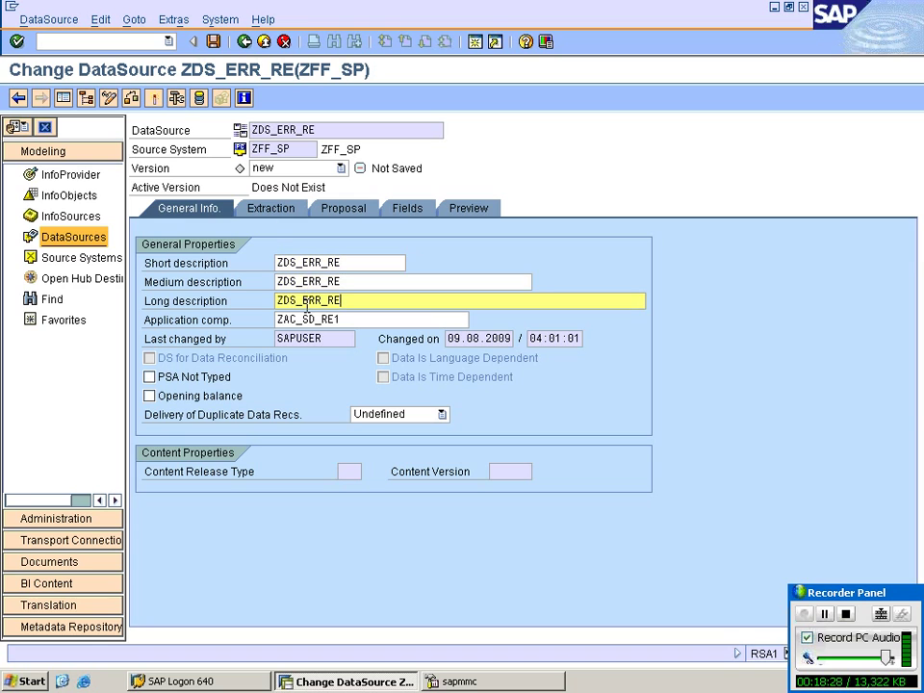
# Step: Set the extraction source file to ERROR.csv on the Desktop with 1 header row to be ignored
pyautogui.click(271, 209)
pyautogui.click(608, 338)
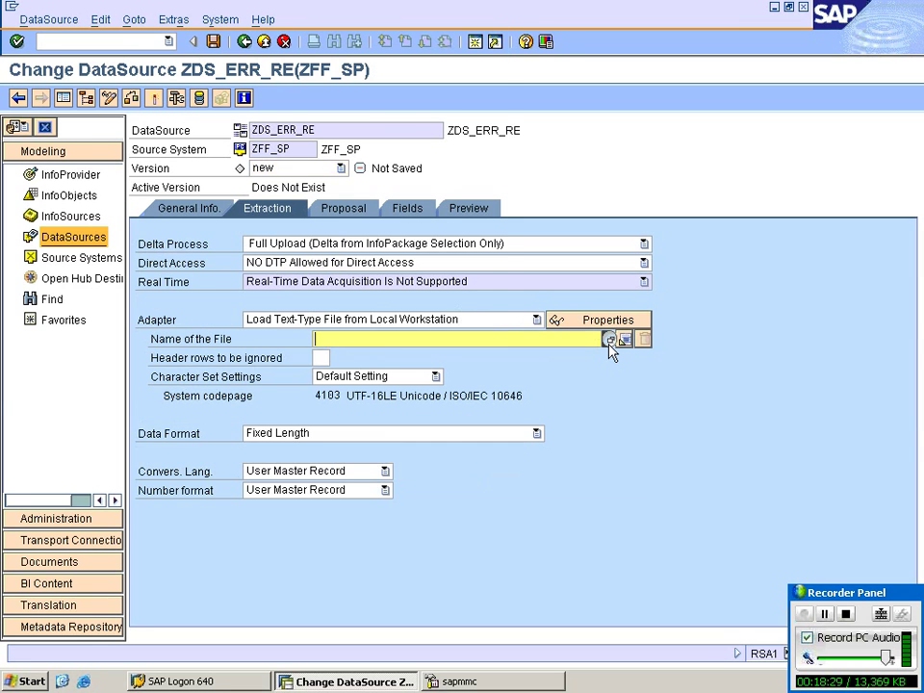
pyautogui.doubleClick(145, 244)
pyautogui.click(319, 357)
pyautogui.write('1')
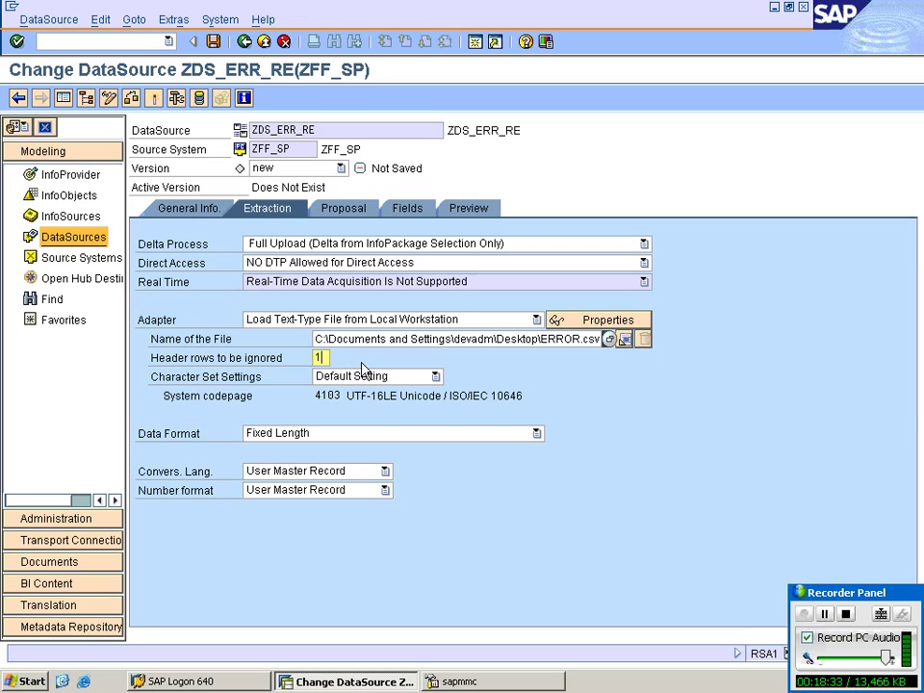
# Step: Set the data format to Separated with Separator (CSV), with "," as data separator and ";" as escape sign
pyautogui.click(415, 433)
pyautogui.click(419, 464)
pyautogui.click(326, 453)
pyautogui.press('BackSpace')
pyautogui.write(',')
pyautogui.doubleClick(328, 471)
pyautogui.press('Delete')
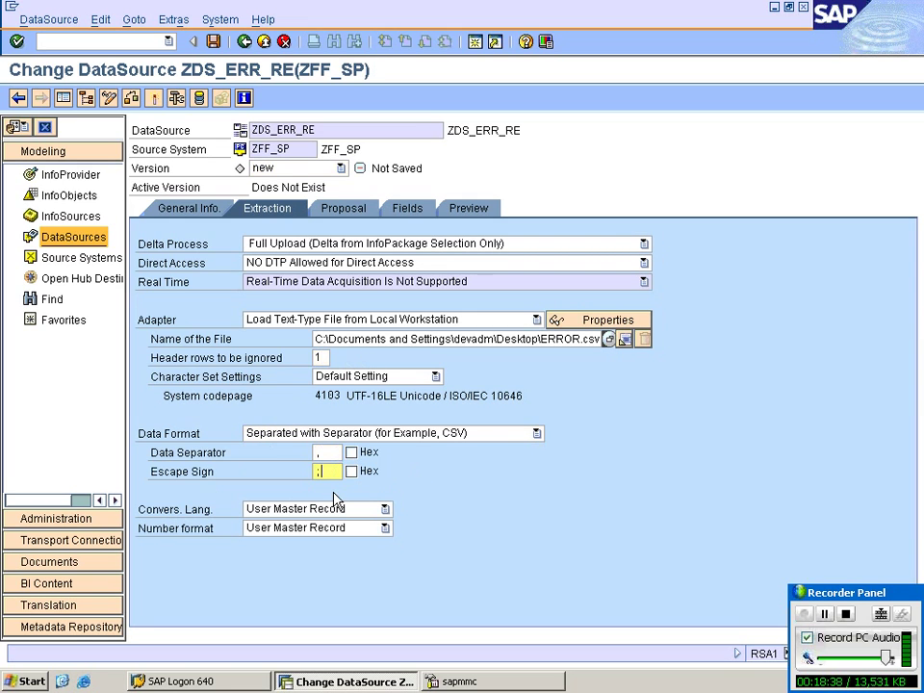
# Step: Load example data for the field proposal and copy the proposed fields into the DataSource's field list
pyautogui.click(343, 208)
pyautogui.click(470, 270)
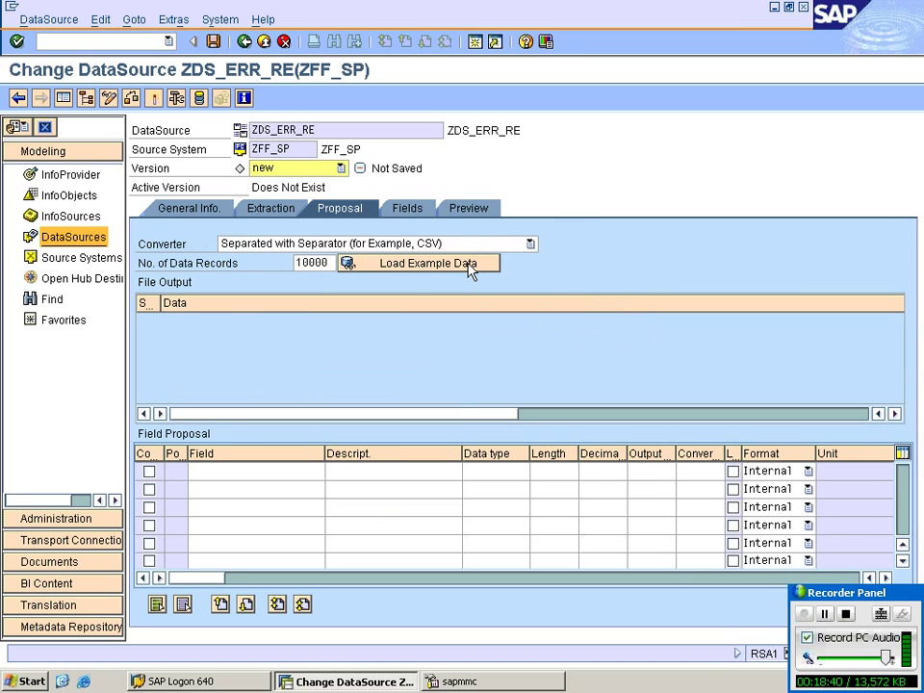
pyautogui.click(408, 212)
pyautogui.click(289, 289)
pyautogui.click(284, 327)
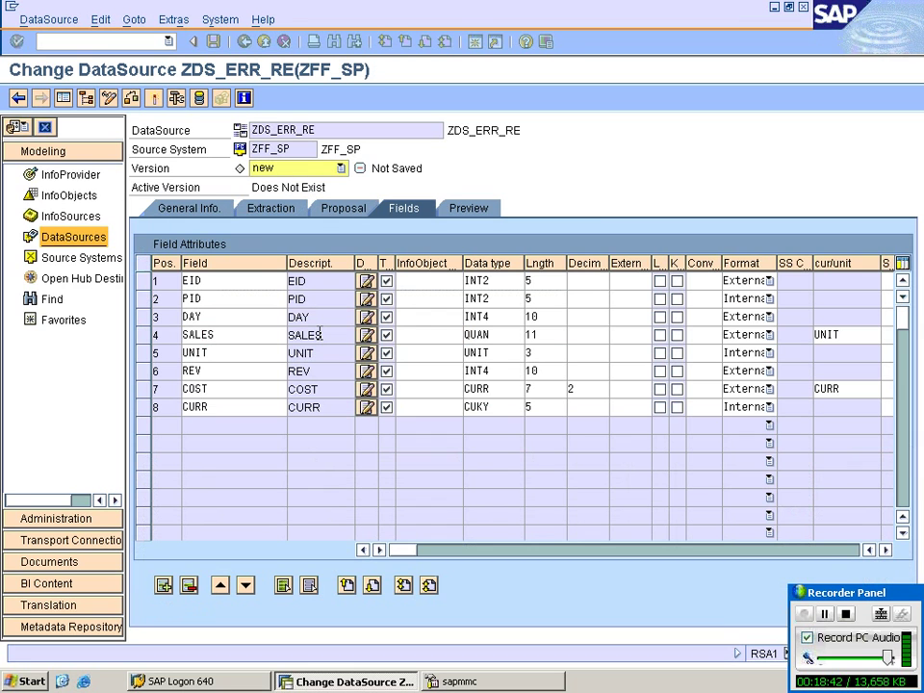
# Step: Assign InfoObjects ZRE_EID to EID, ZRE_PID to PID and 0CALDAY to DAY
pyautogui.click(427, 281)
pyautogui.write('ZRE_EID')
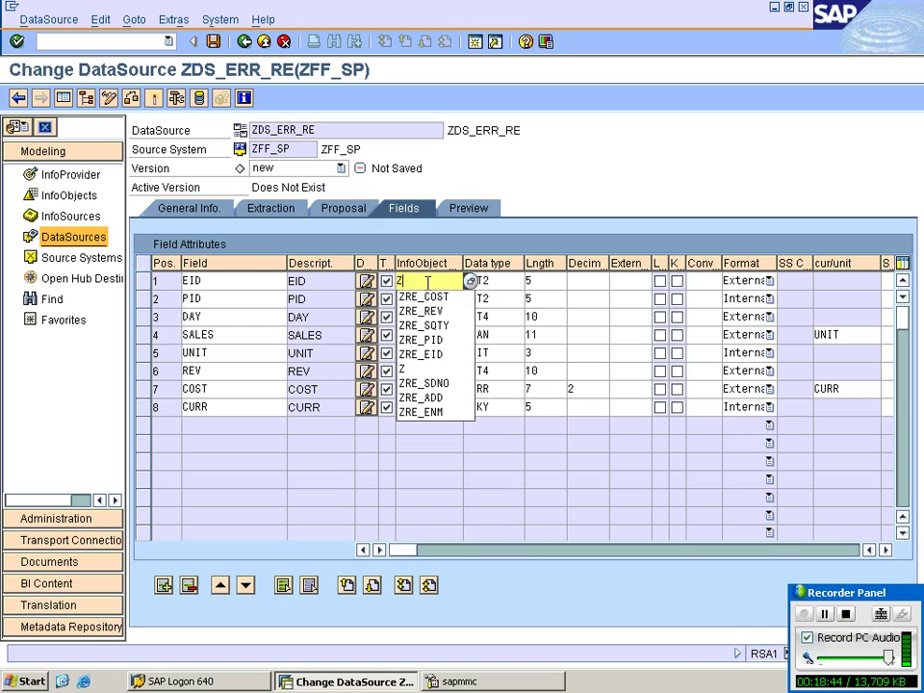
pyautogui.click(431, 354)
pyautogui.click(417, 299)
pyautogui.write('Z')
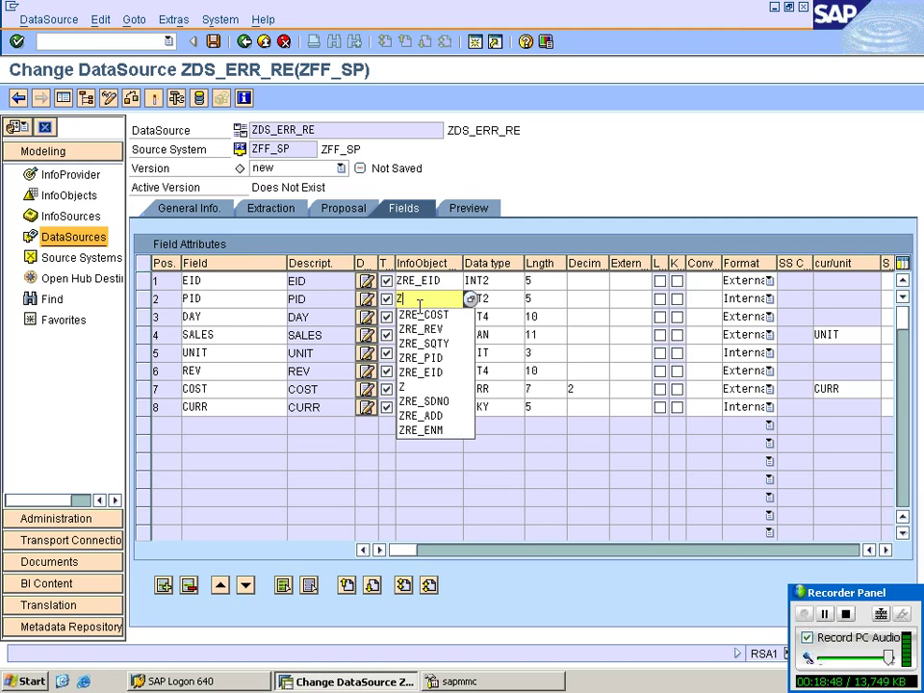
pyautogui.click(422, 357)
pyautogui.click(424, 317)
pyautogui.write('0')
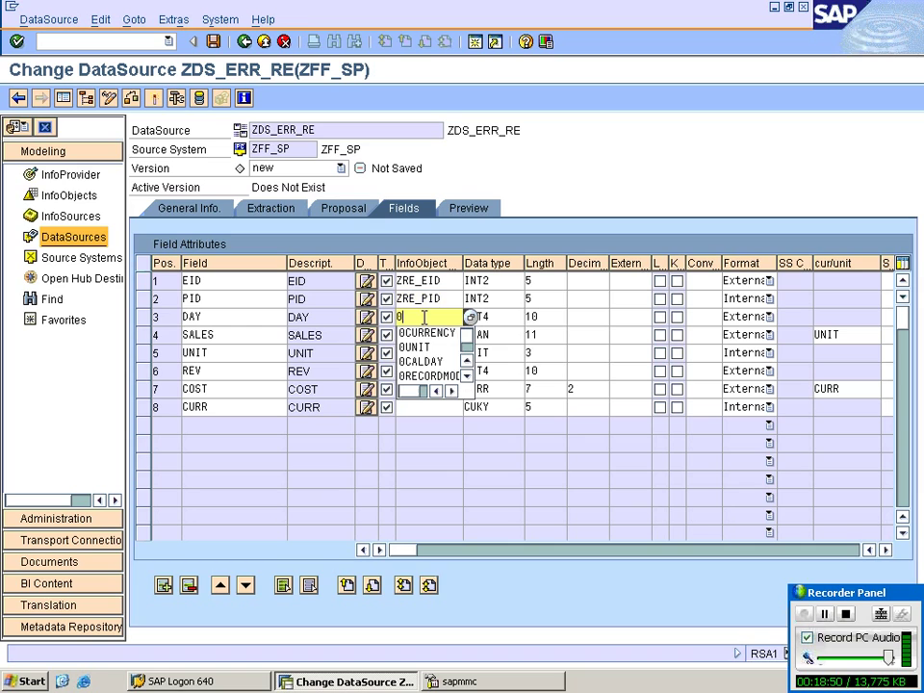
pyautogui.click(424, 361)
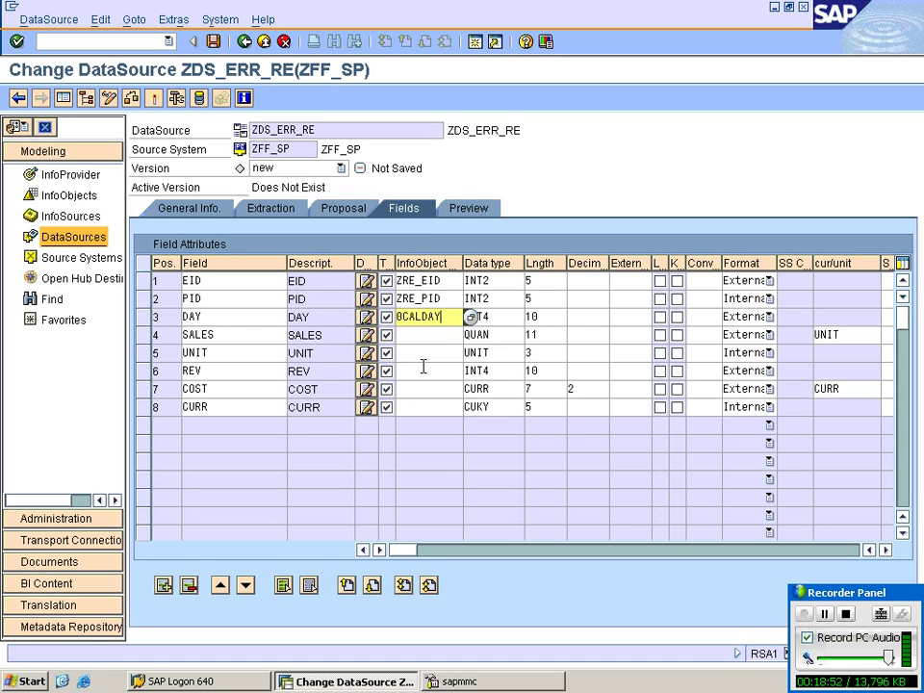
# Step: Assign InfoObjects ZRE_SQTY to the SALES field and 0UNIT to the UNIT field
pyautogui.click(429, 336)
pyautogui.write('Z')
pyautogui.click(424, 377)
pyautogui.click(421, 352)
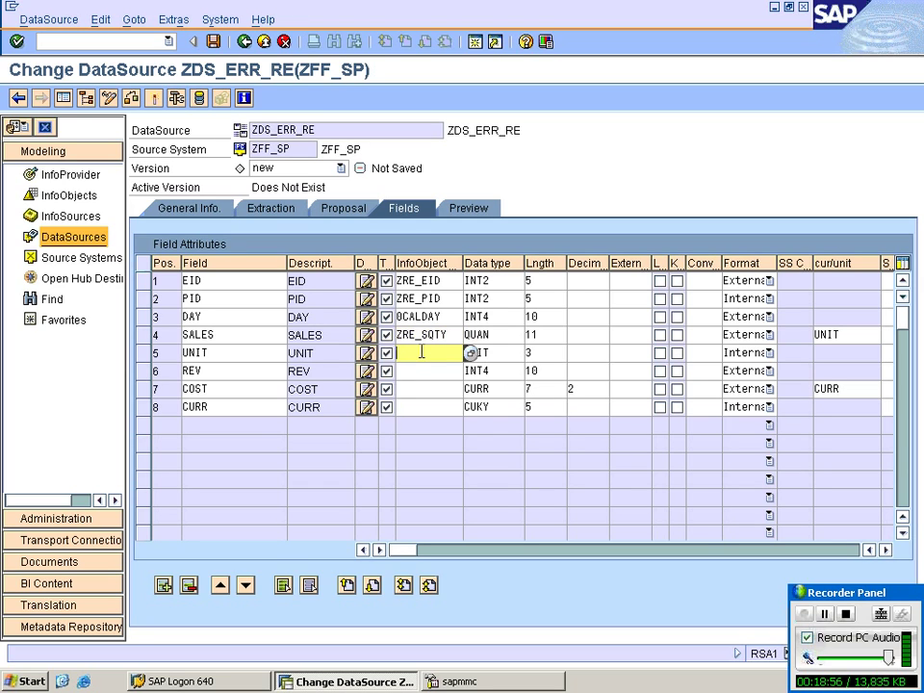
pyautogui.write('0')
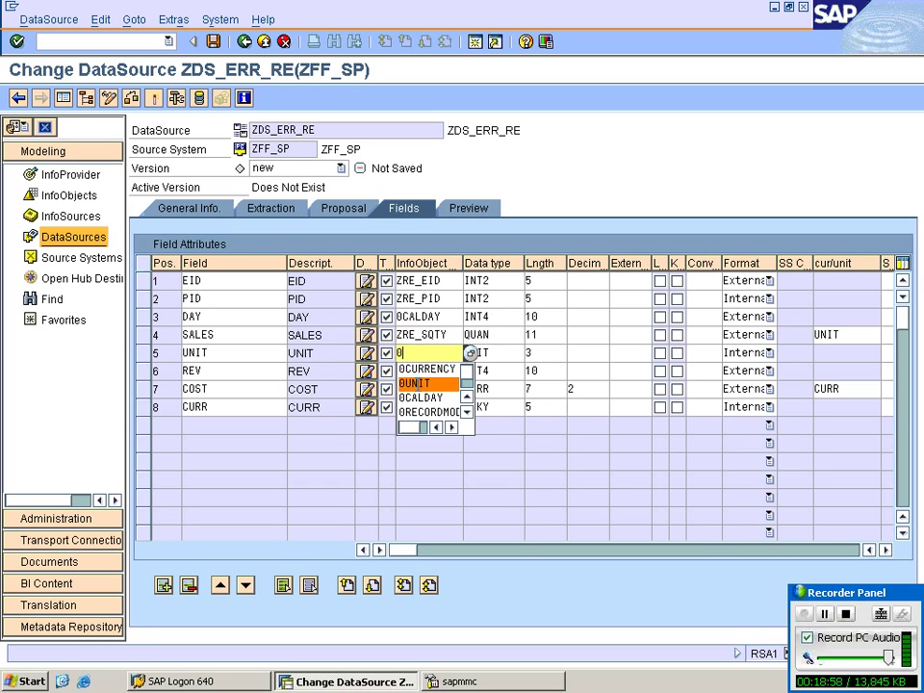
pyautogui.click(429, 383)
# Step: Assign InfoObjects ZRE_REV to REV, ZRE_COST to COST and 0CURRENCY to CURR
pyautogui.click(407, 372)
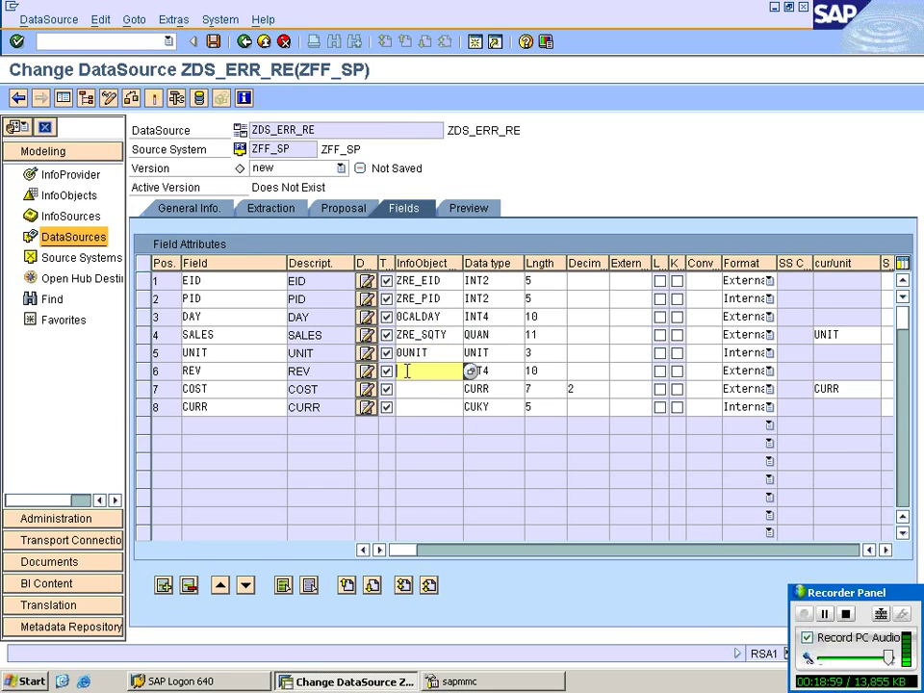
pyautogui.write('Z')
pyautogui.click(427, 399)
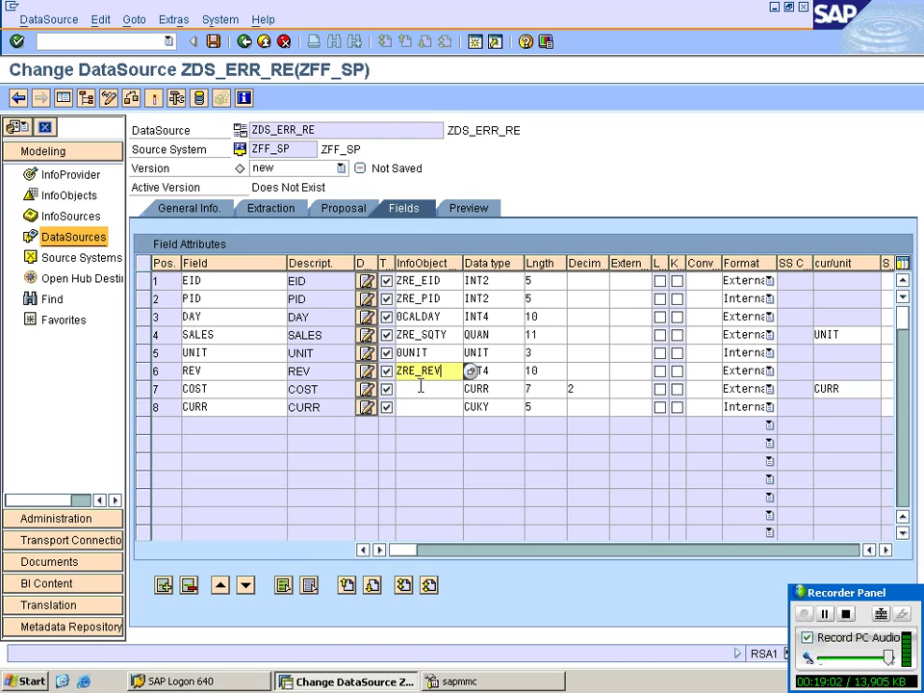
pyautogui.click(420, 386)
pyautogui.write('Z')
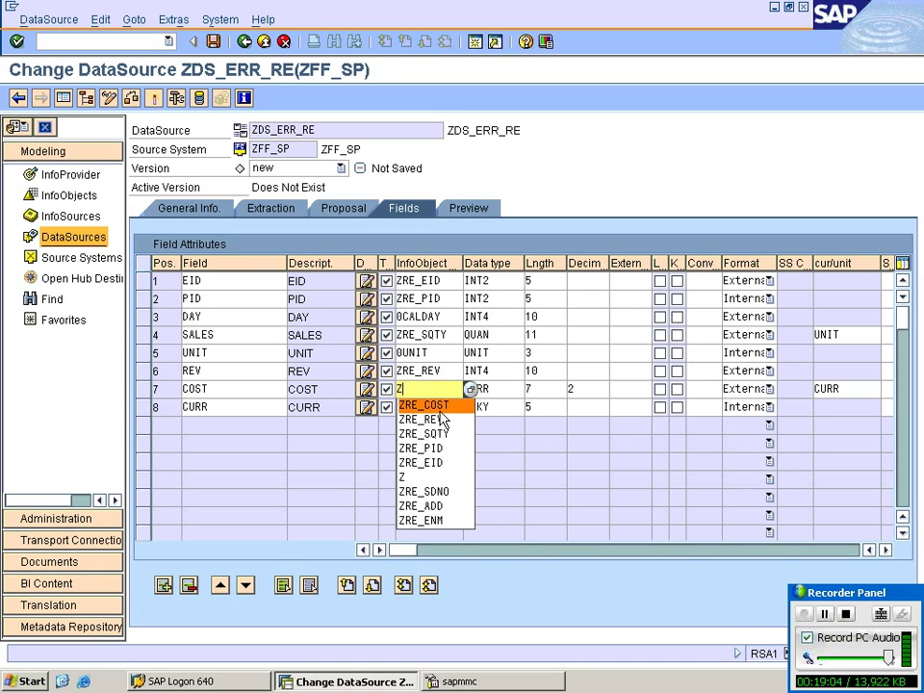
pyautogui.click(433, 404)
pyautogui.click(431, 406)
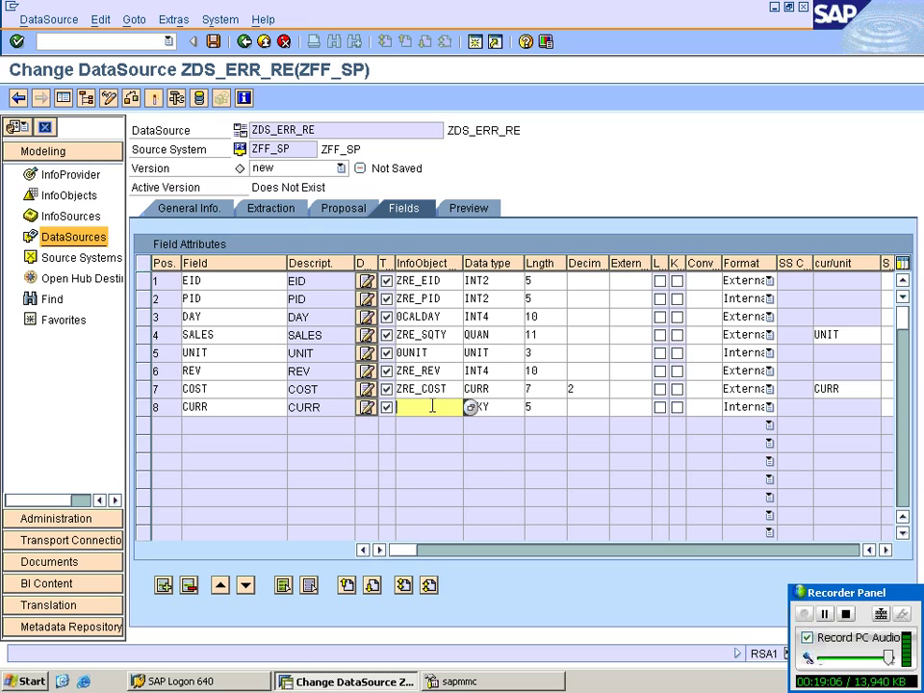
pyautogui.write('0C')
pyautogui.click(431, 424)
# Step: Copy the field properties from the InfoObjects, activate DataSource ZDS_ERR_RE and leave it
pyautogui.press('Return')
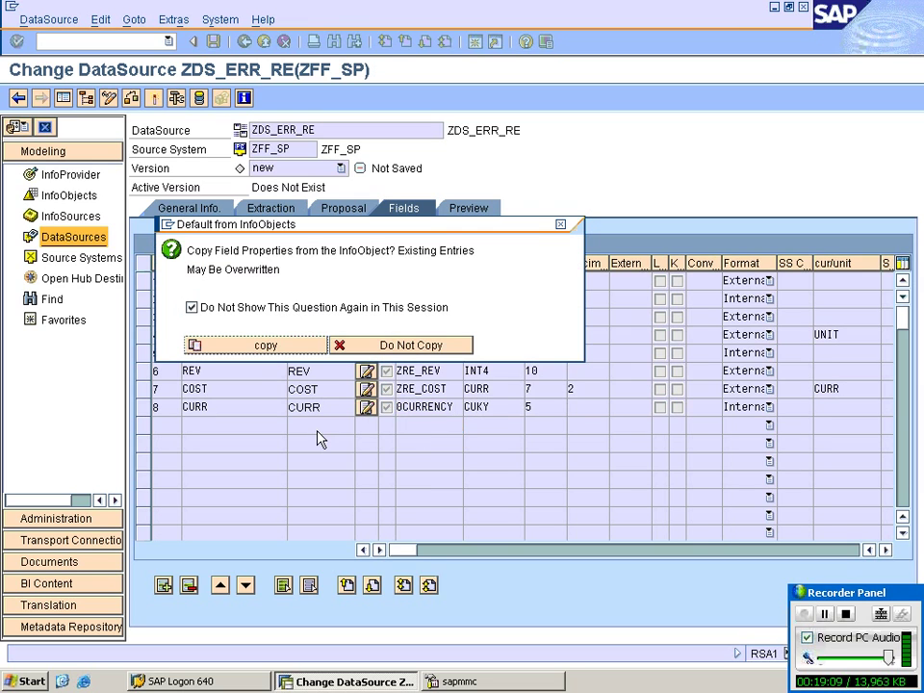
pyautogui.click(279, 351)
pyautogui.click(169, 98)
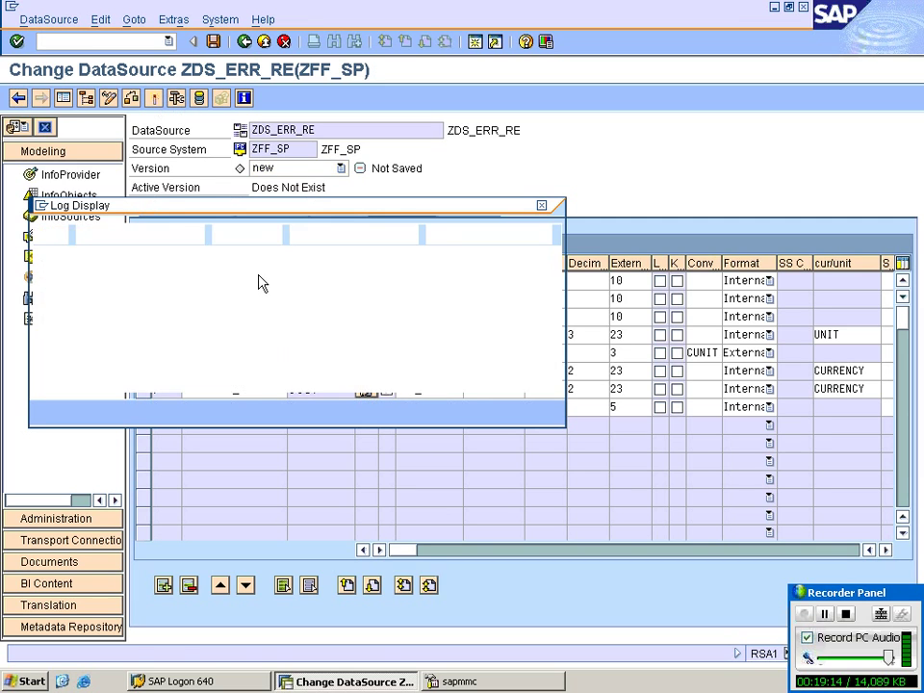
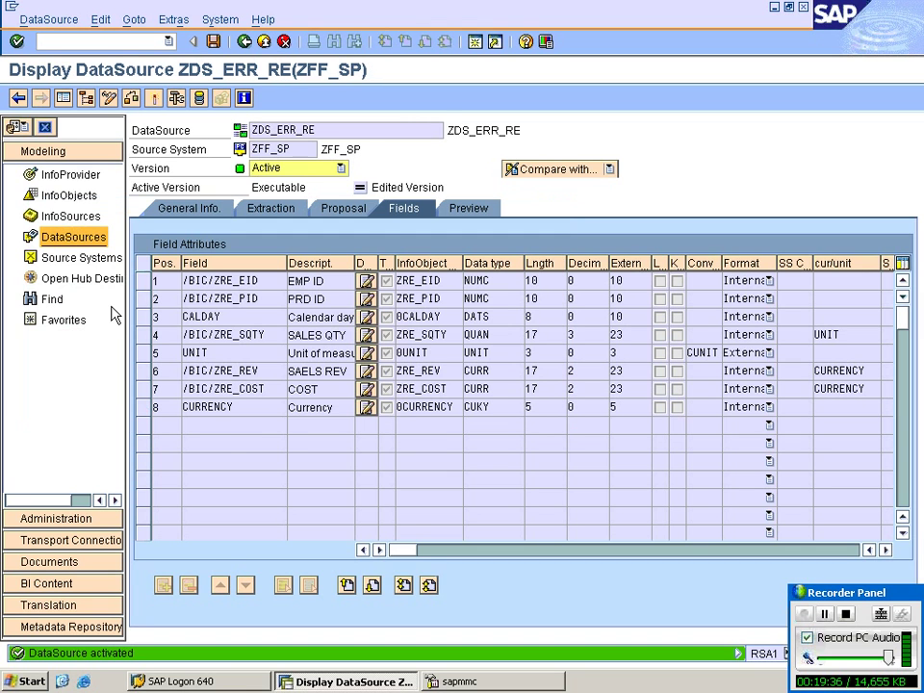
pyautogui.click(276, 43)
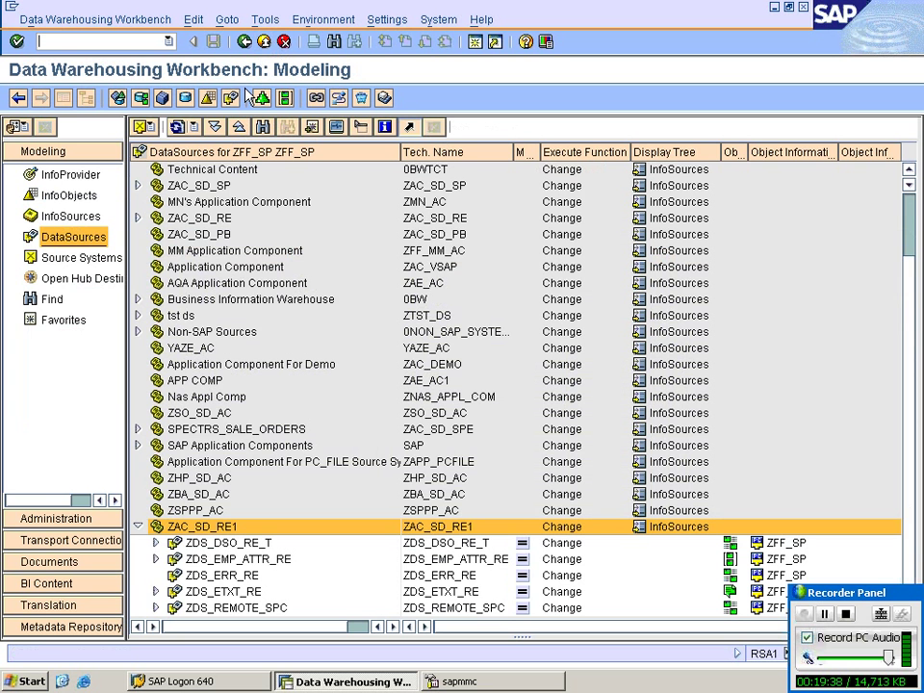
# Step: Start a new standard InfoCube under InfoArea ZRE_SD_IA with ZRE_ICERR as its name and description
pyautogui.click(75, 178)
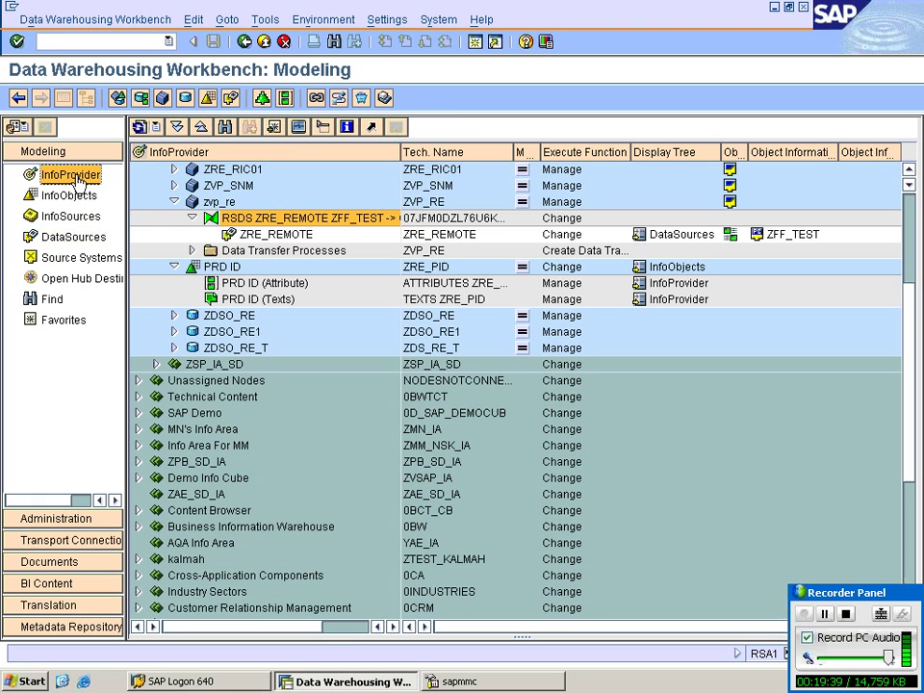
pyautogui.click(192, 202)
pyautogui.scroll(4, 206, 231)
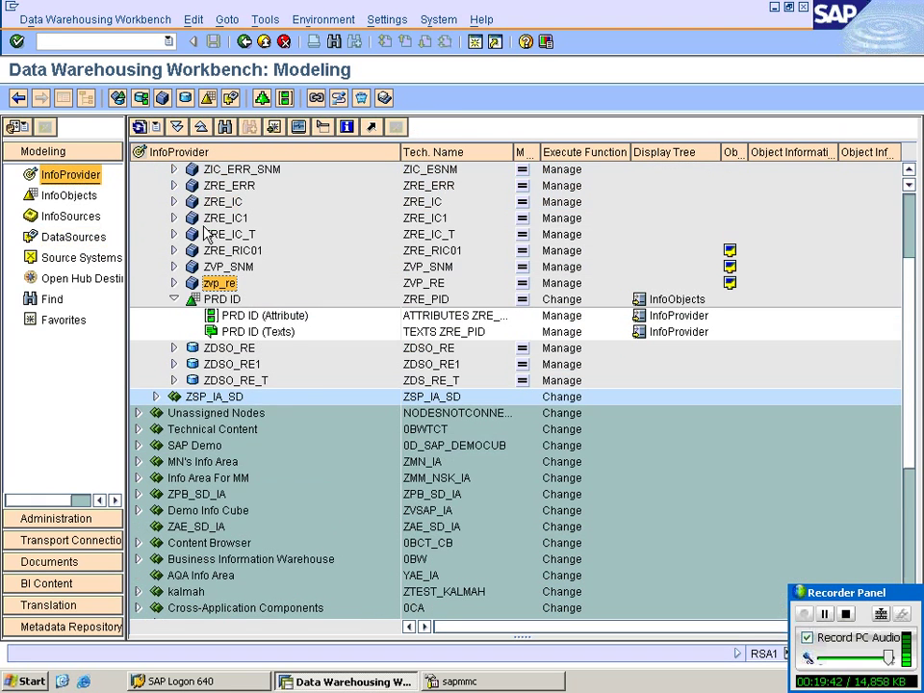
pyautogui.rightClick(238, 252)
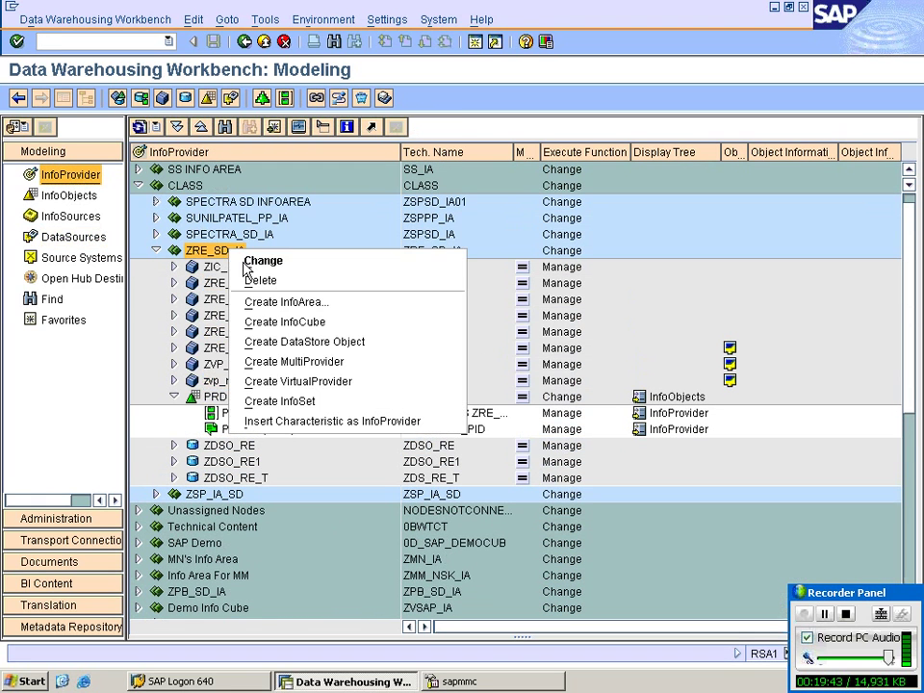
pyautogui.click(301, 324)
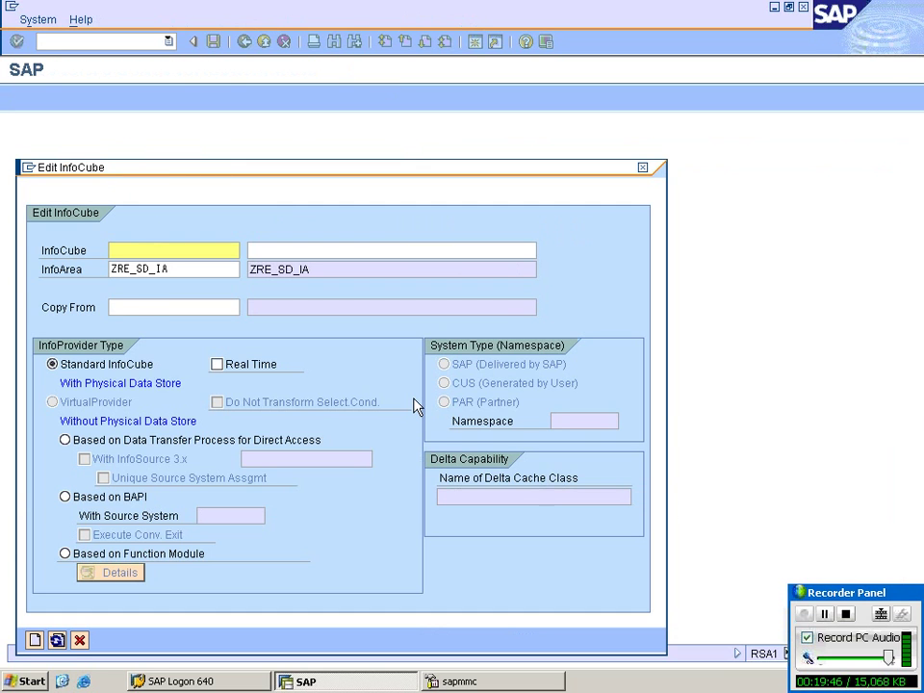
pyautogui.write('ZRE_I')
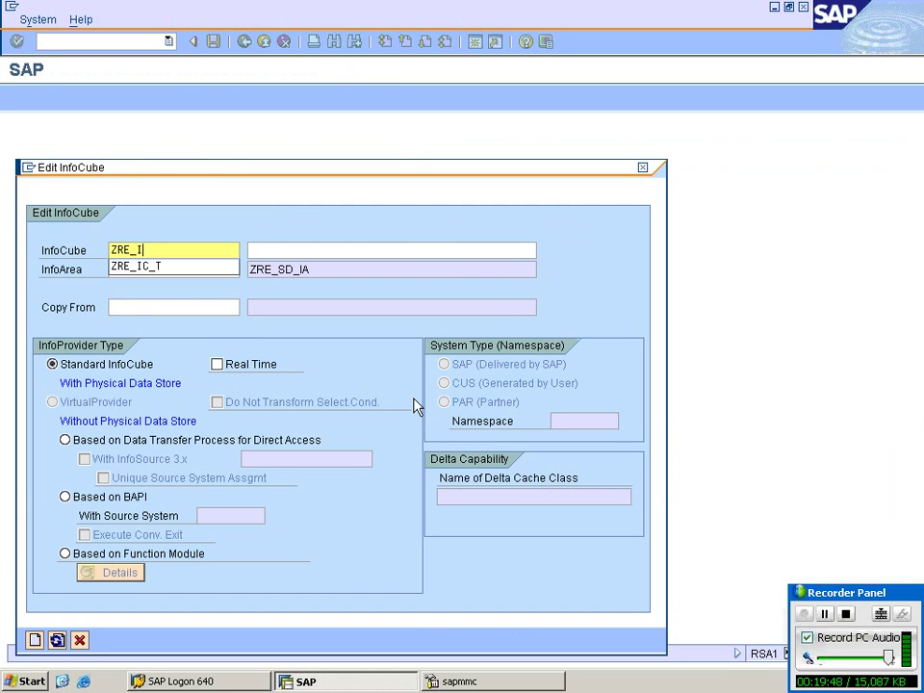
pyautogui.write('CR')
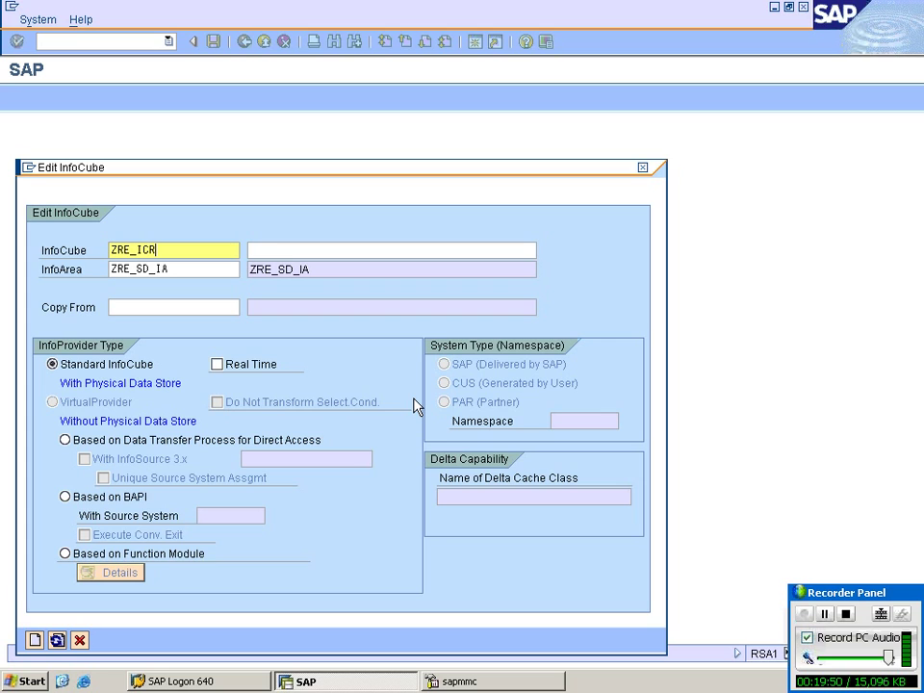
pyautogui.press('BackSpace')
pyautogui.write('ERR')
pyautogui.doubleClick(117, 245)
pyautogui.hotkey('ctrl', 'c')
pyautogui.click(307, 251)
pyautogui.hotkey('ctrl', 'v')
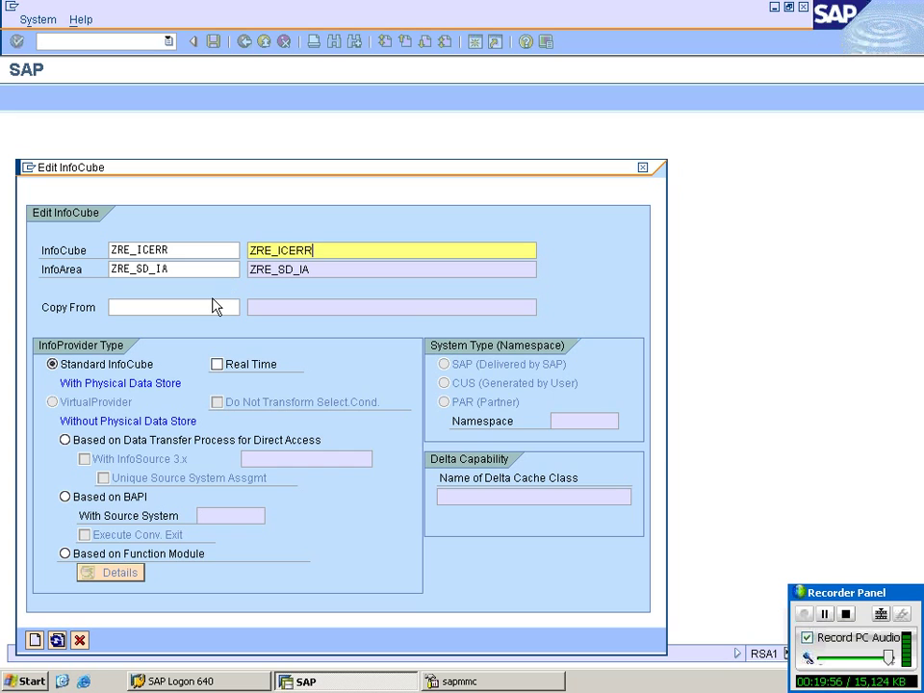
# Step: Create the InfoCube as a copy of ZRE_IC and activate it
pyautogui.click(210, 302)
pyautogui.write('Z')
pyautogui.click(197, 321)
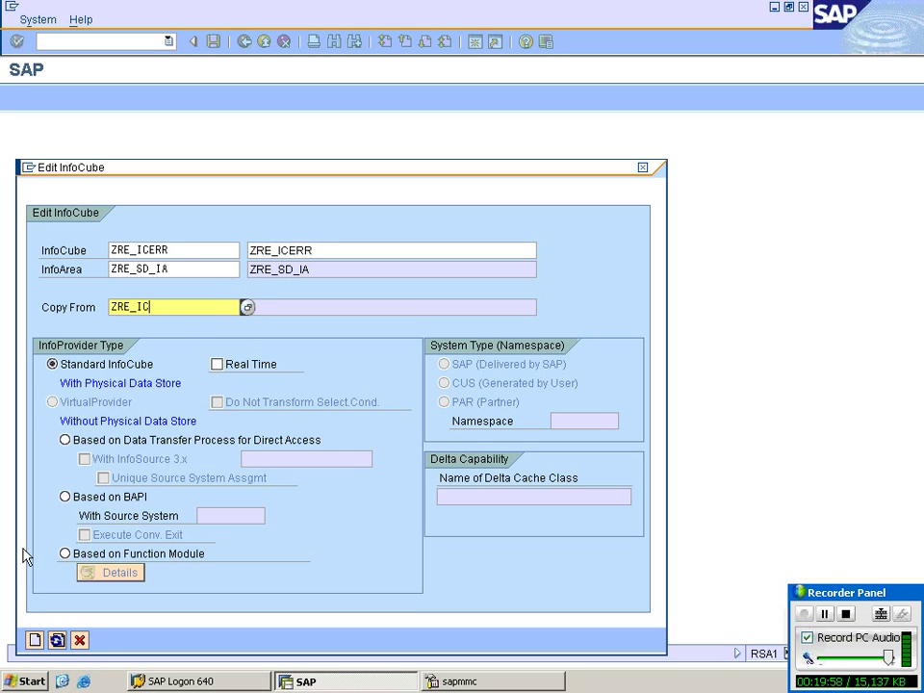
pyautogui.click(37, 639)
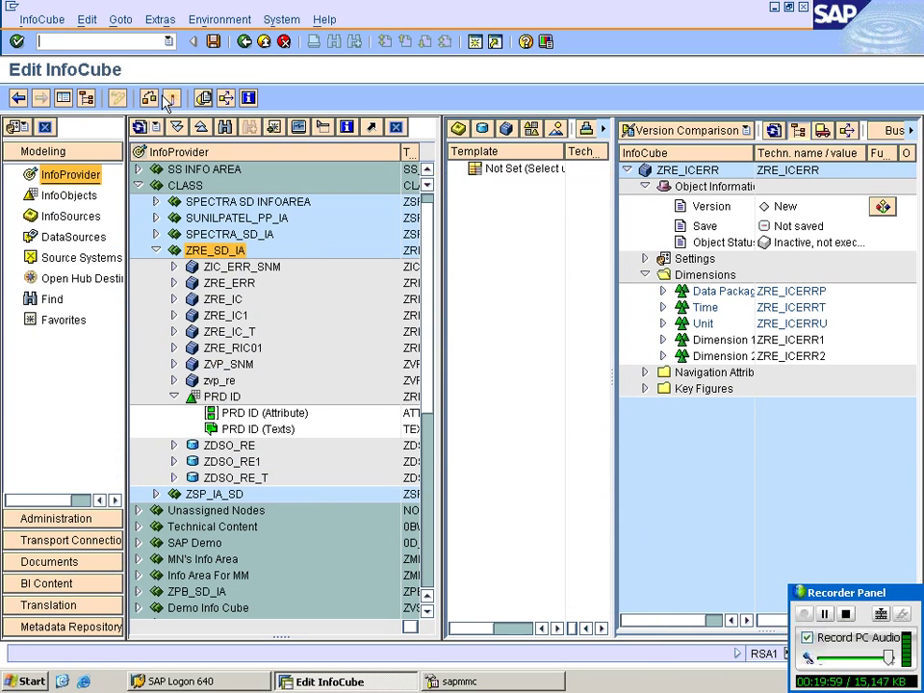
pyautogui.click(173, 100)
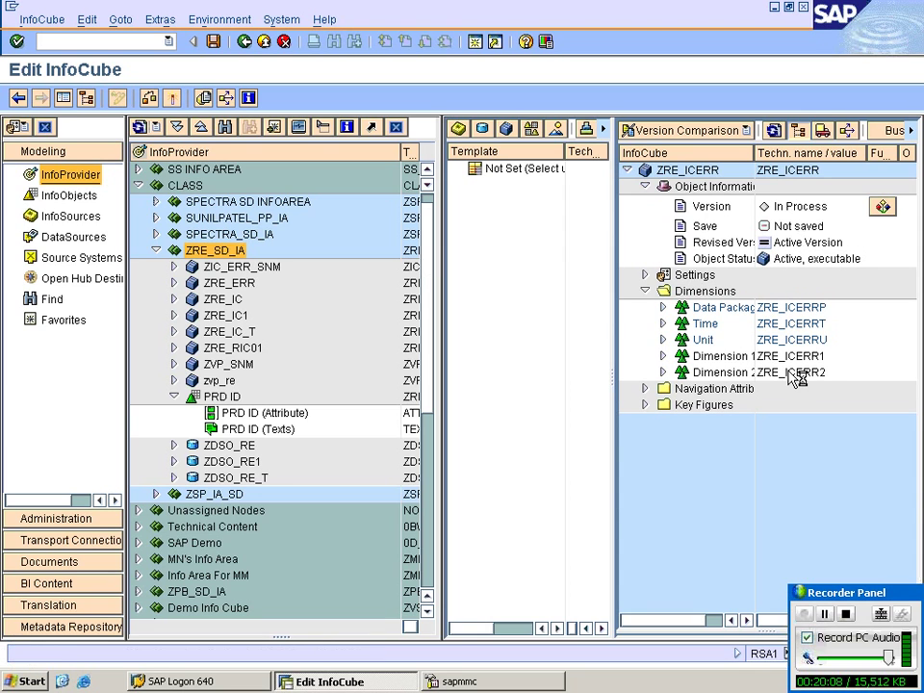
# Step: Delete characteristic ZRE_SREG from Dimension 1 of ZRE_ICERR, save and reactivate the InfoCube, and return to the modeling overview
pyautogui.click(663, 340)
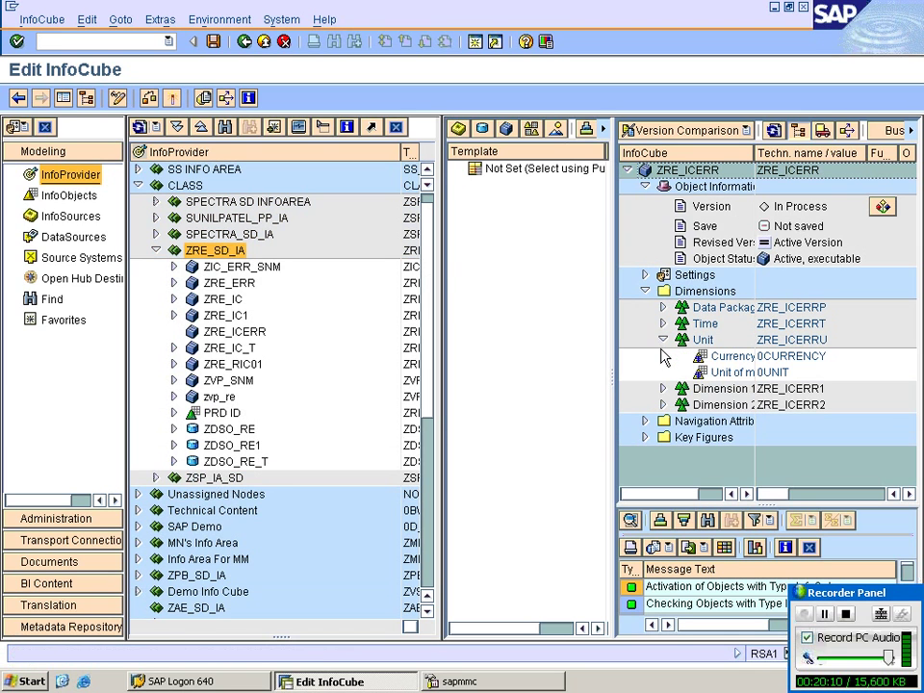
pyautogui.click(663, 389)
pyautogui.rightClick(736, 424)
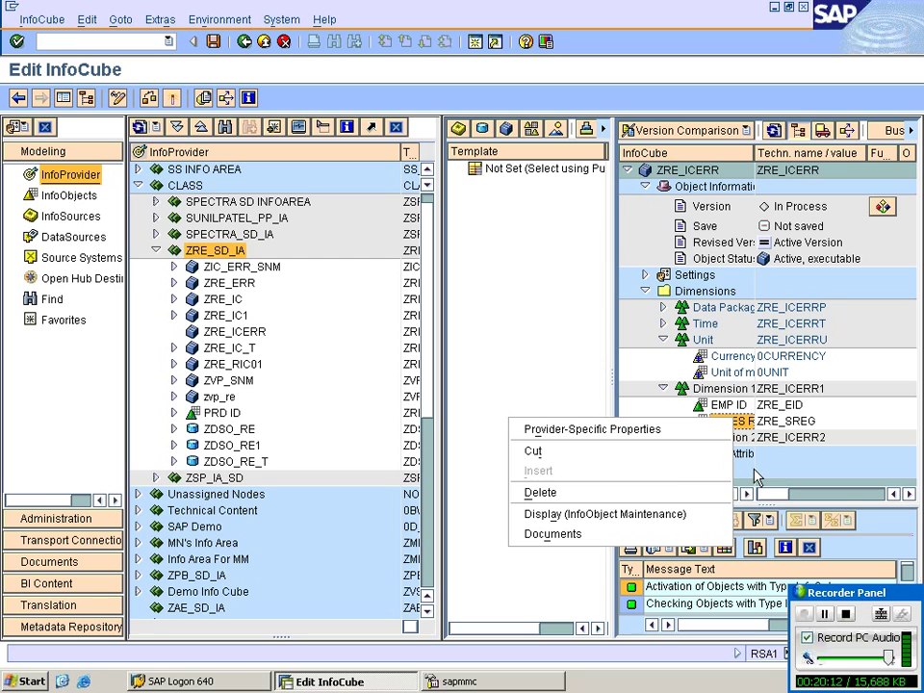
pyautogui.click(674, 494)
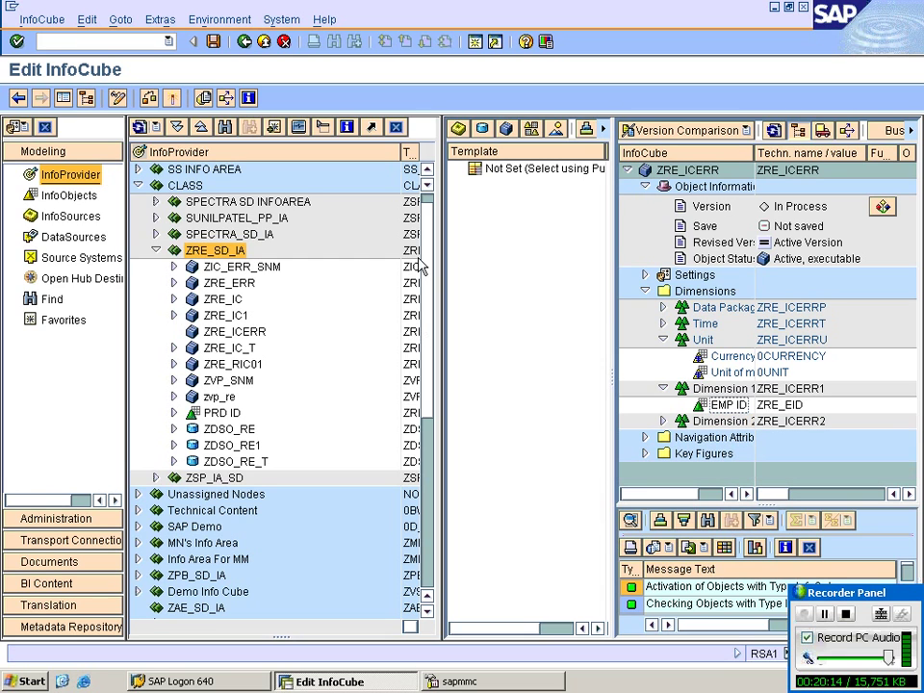
pyautogui.click(212, 43)
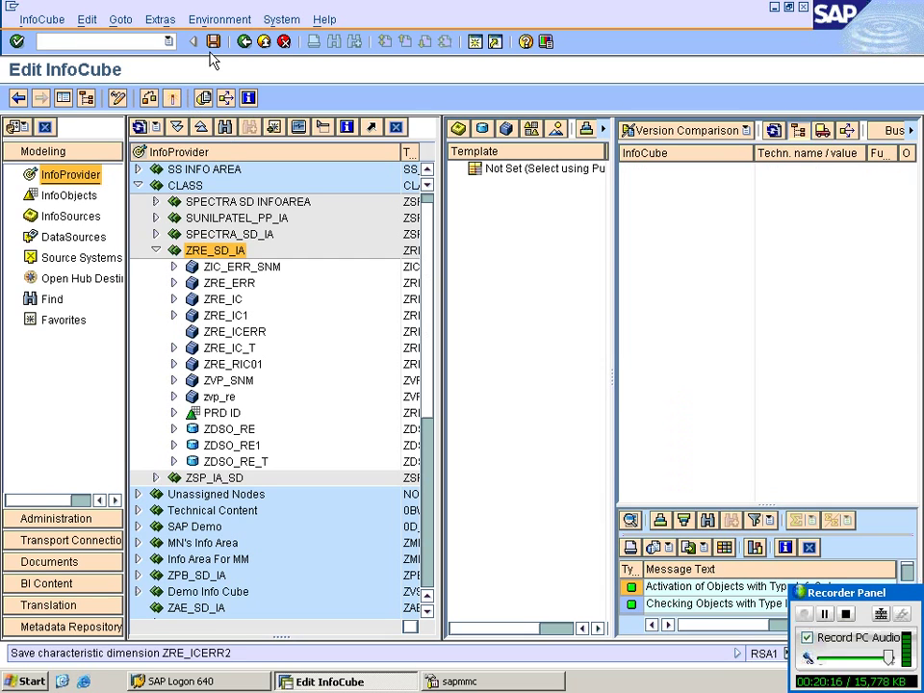
pyautogui.click(173, 98)
pyautogui.click(91, 601)
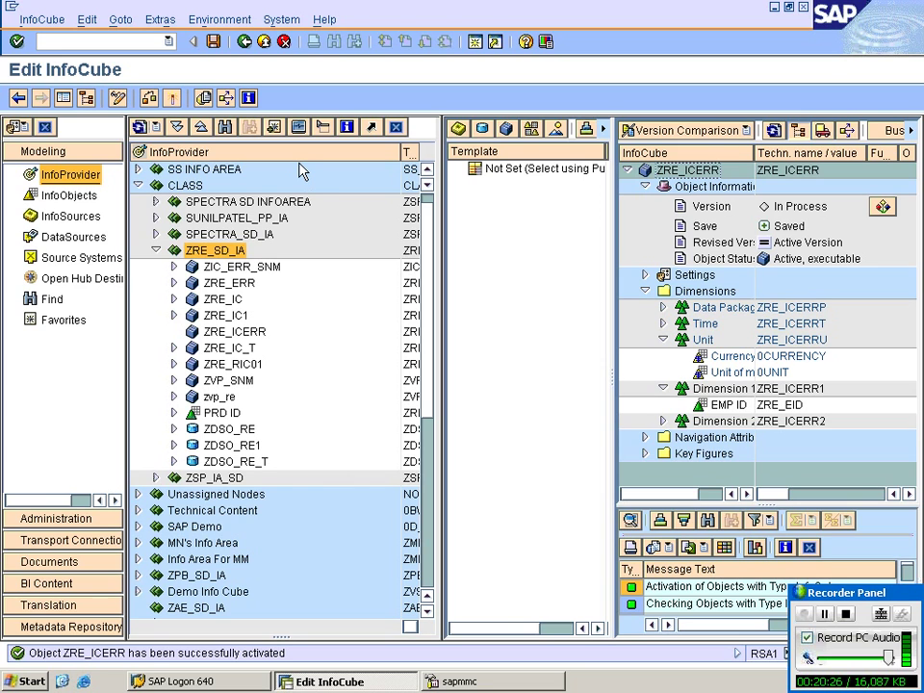
pyautogui.press('F3')
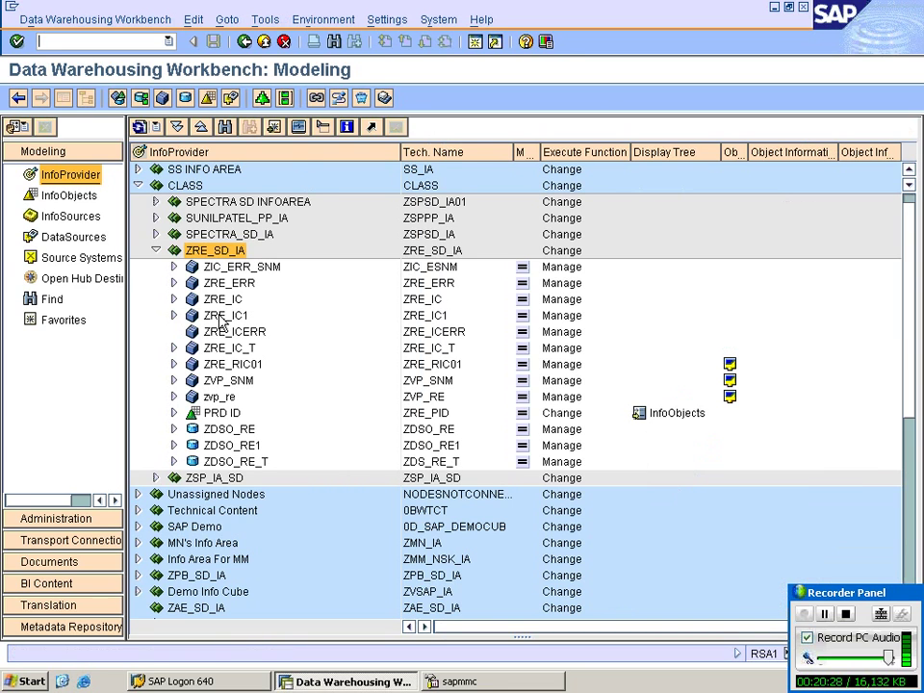
# Step: Create and activate a transformation from DataSource ZDS_ERR_RE to InfoCube ZRE_ICERR
pyautogui.click(428, 333)
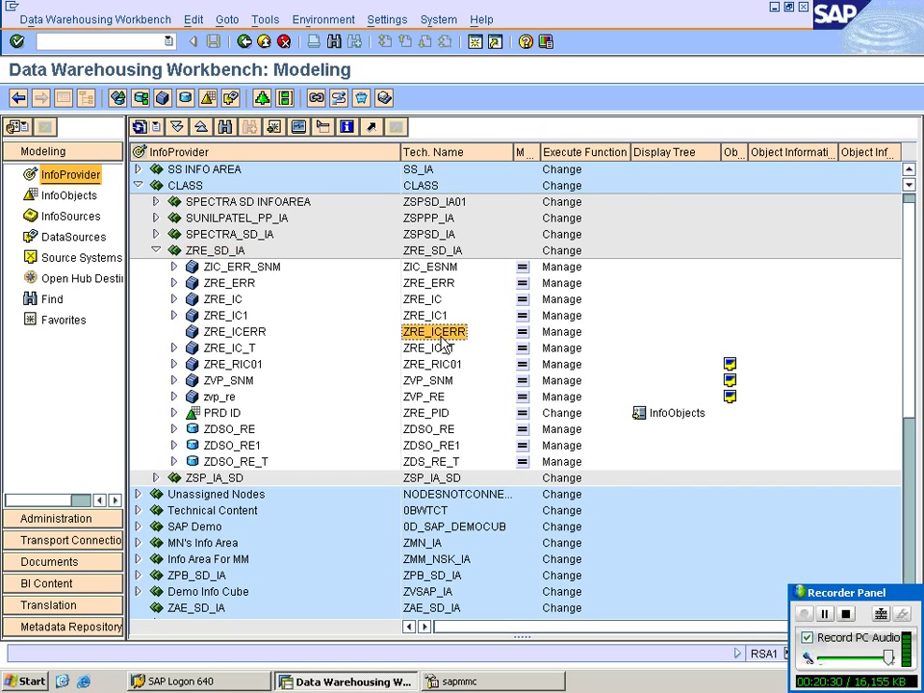
pyautogui.click(74, 237)
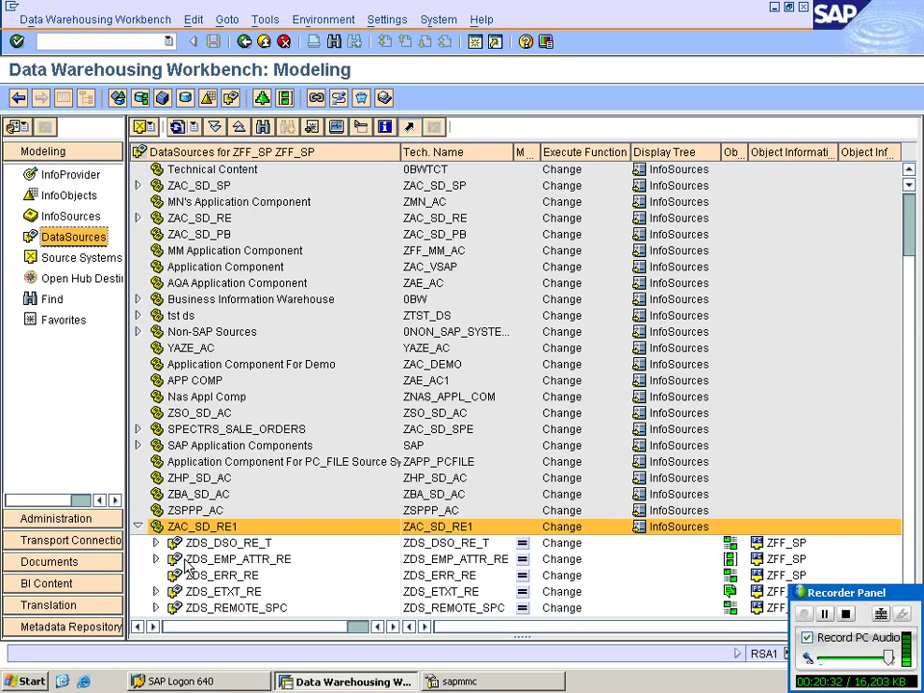
pyautogui.click(227, 543)
pyautogui.click(226, 576)
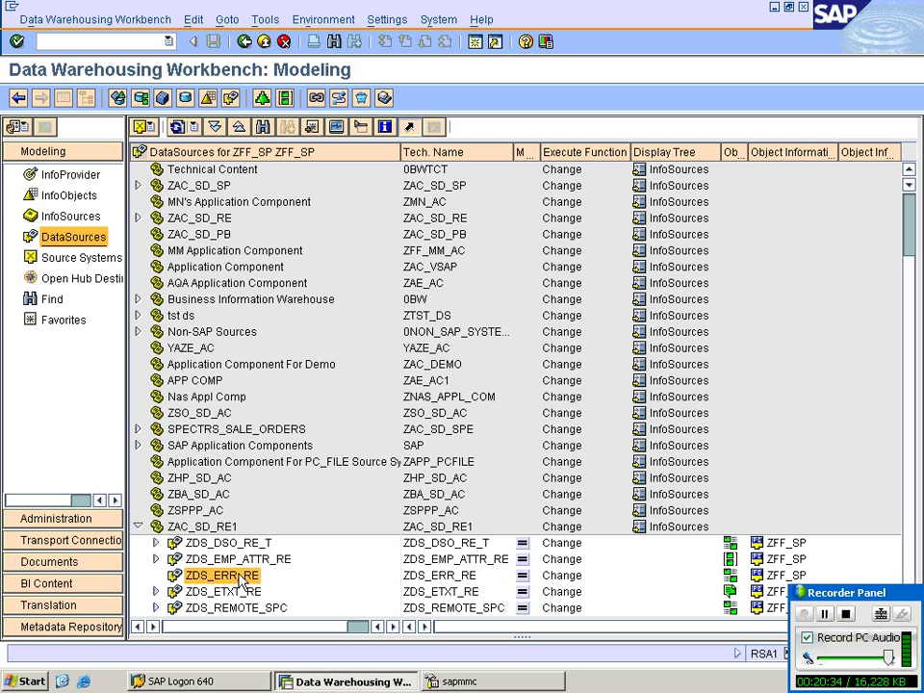
pyautogui.rightClick(231, 575)
pyautogui.click(312, 520)
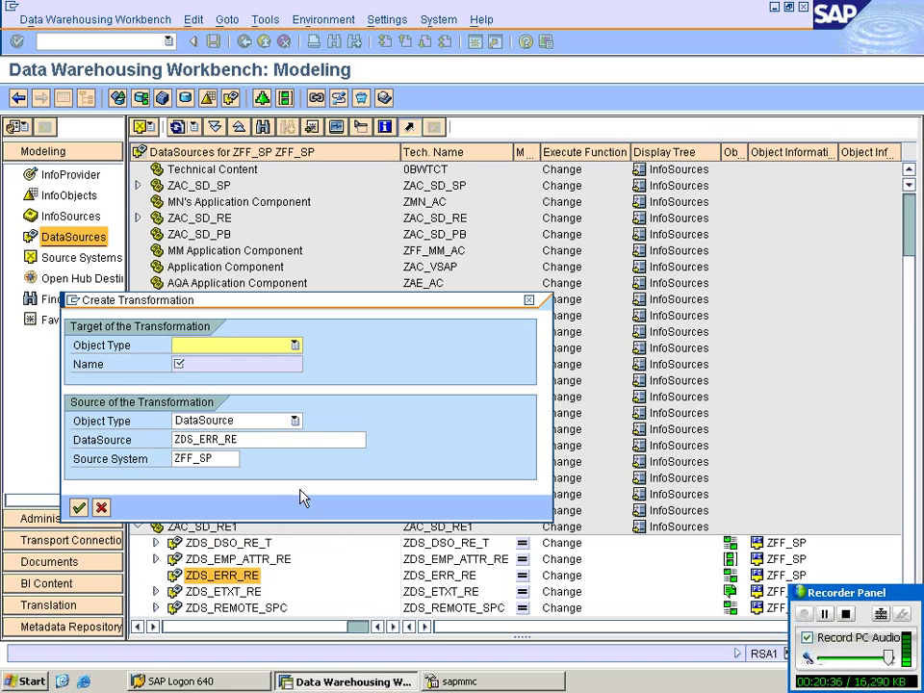
pyautogui.click(256, 348)
pyautogui.click(252, 360)
pyautogui.click(243, 367)
pyautogui.write('ZRE_ICERR')
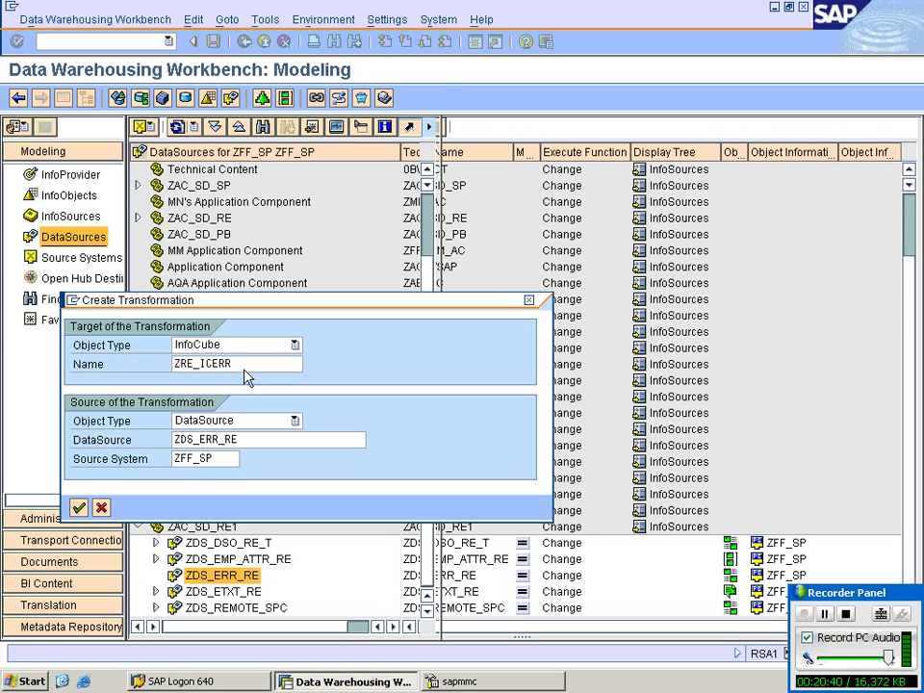
pyautogui.press('Return')
pyautogui.click(137, 96)
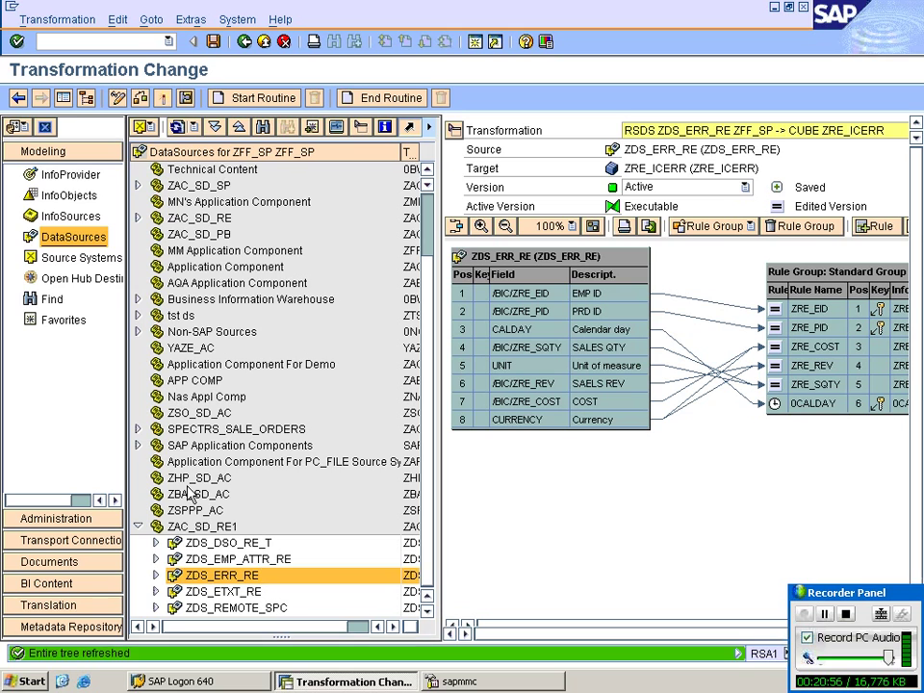
# Step: Create an InfoPackage named IP for DataSource ZDS_ERR_RE and show its extraction settings
pyautogui.rightClick(258, 575)
pyautogui.click(276, 377)
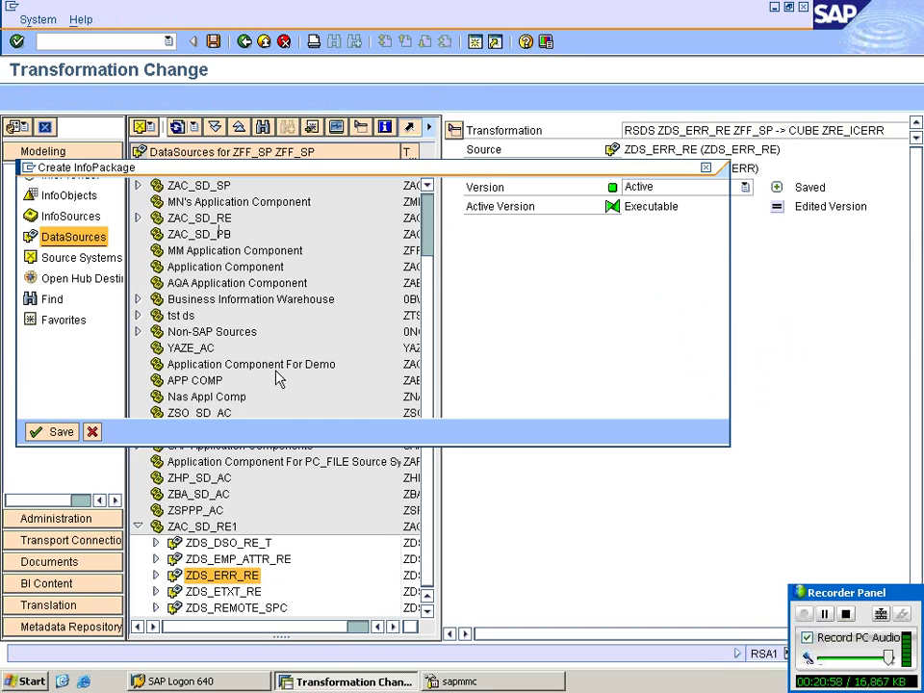
pyautogui.write('IP')
pyautogui.press('Return')
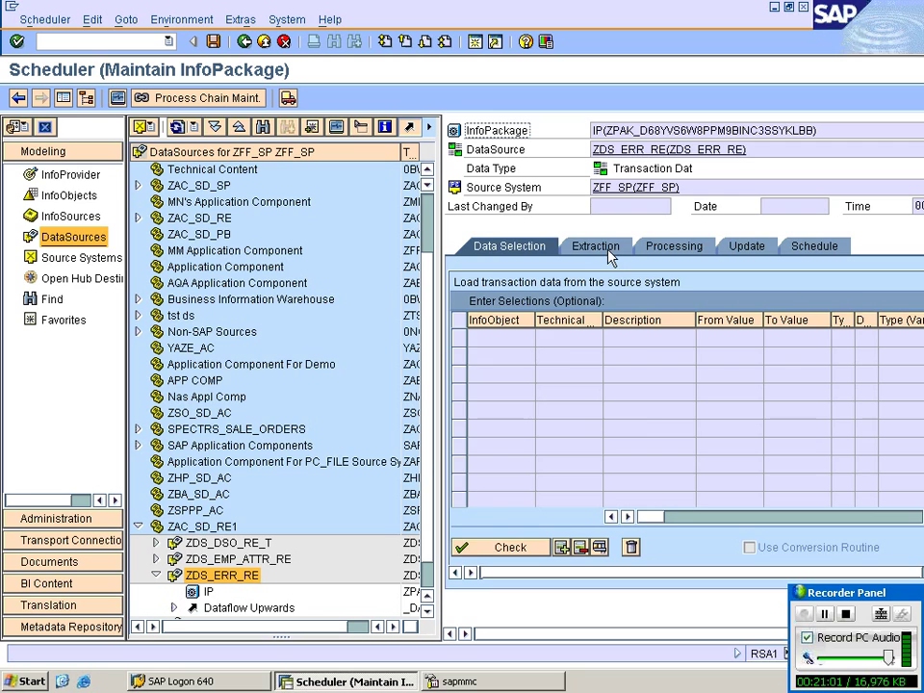
pyautogui.click(607, 252)
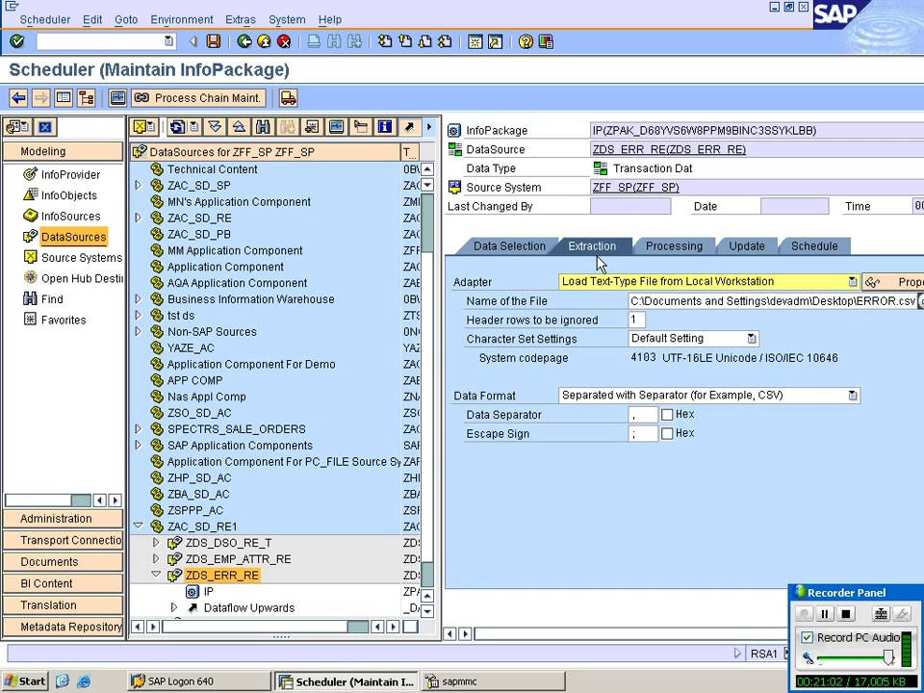
# Step: Review the processing and update settings of InfoPackage IP, then start its data load immediately
pyautogui.click(698, 250)
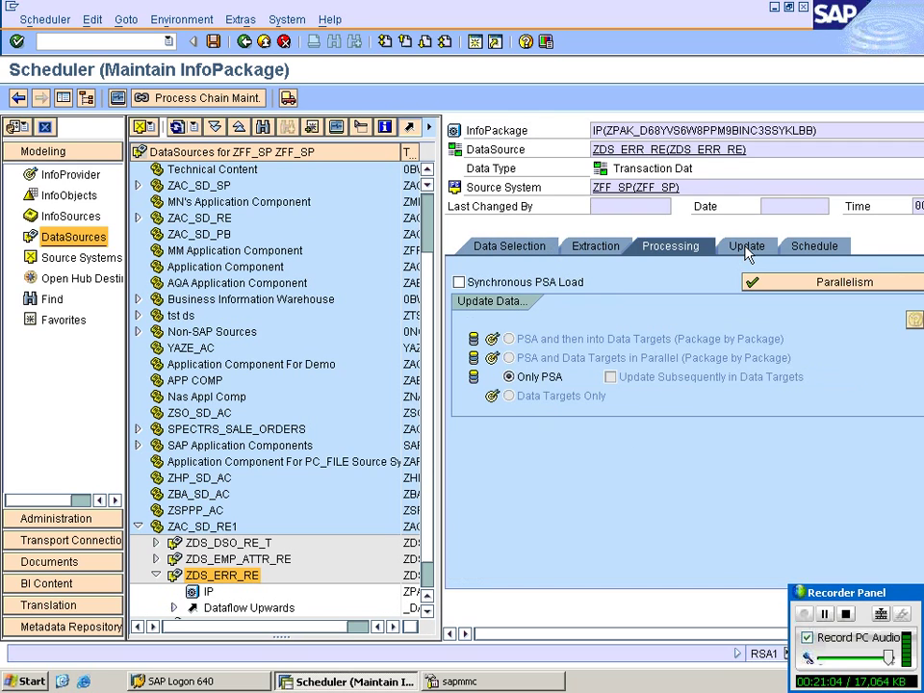
pyautogui.click(744, 248)
pyautogui.click(814, 246)
pyautogui.click(500, 412)
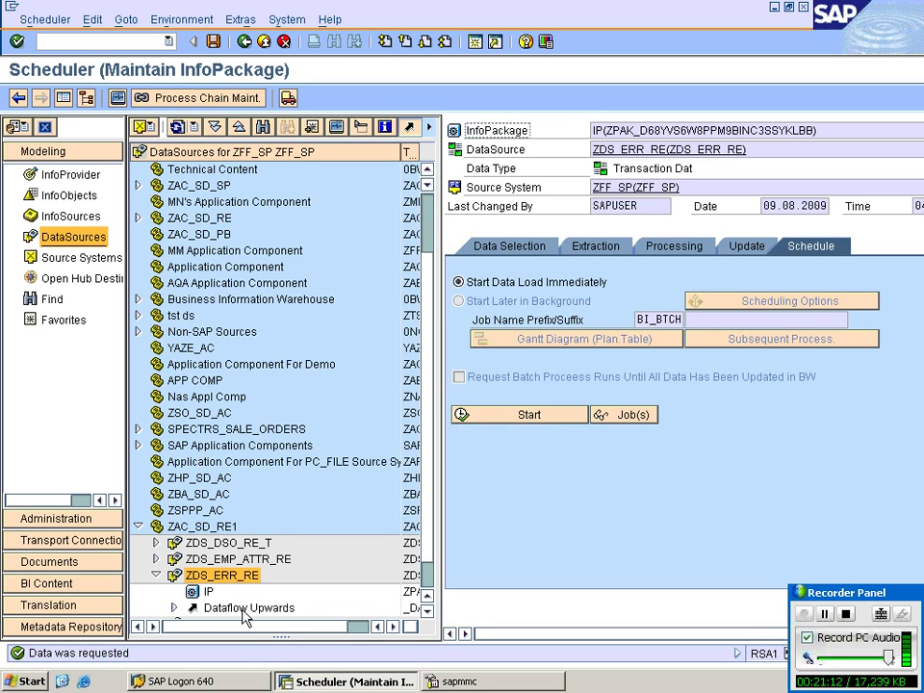
# Step: Create and activate a standard data transfer process from DataSource ZDS_ERR_RE to InfoCube ZRE_ICERR
pyautogui.rightClick(237, 575)
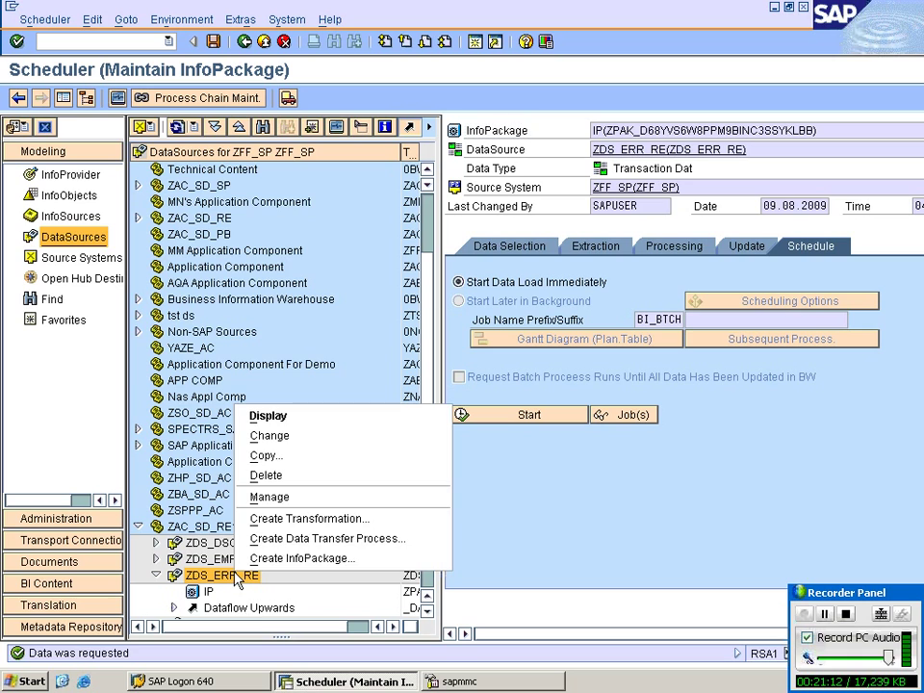
pyautogui.click(316, 549)
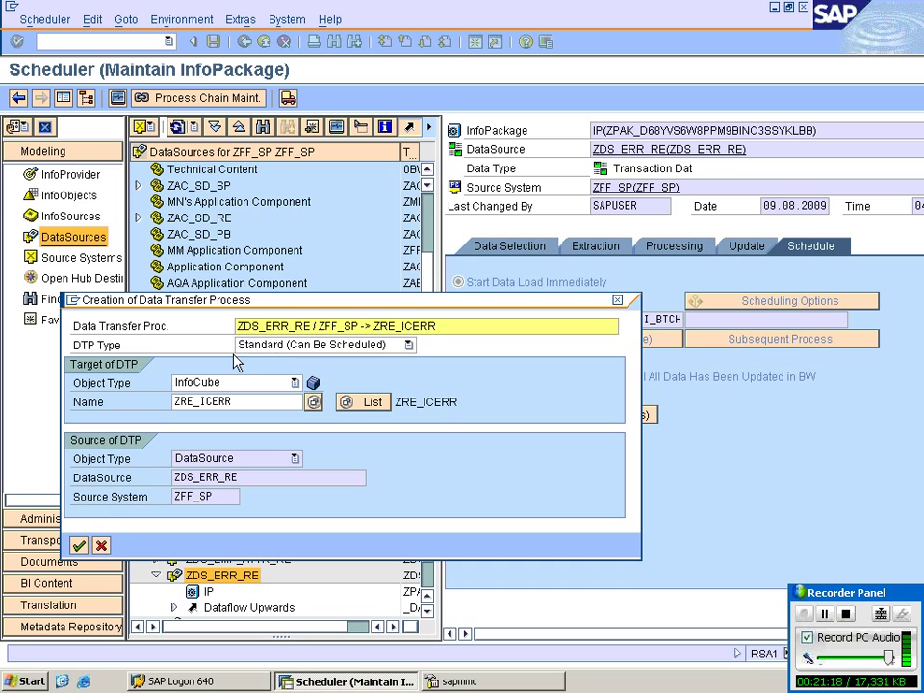
pyautogui.click(79, 546)
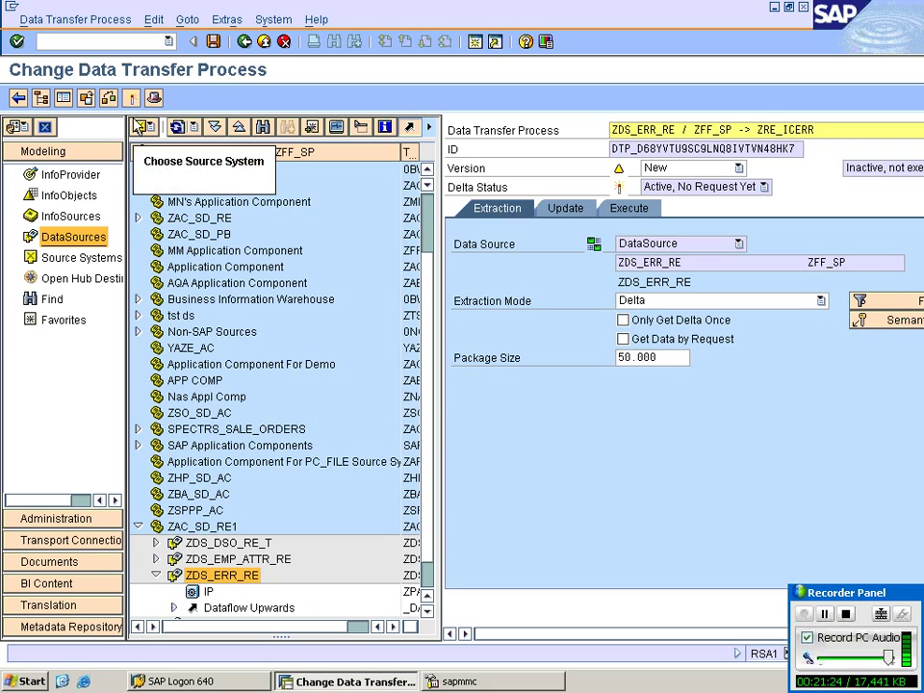
pyautogui.click(132, 99)
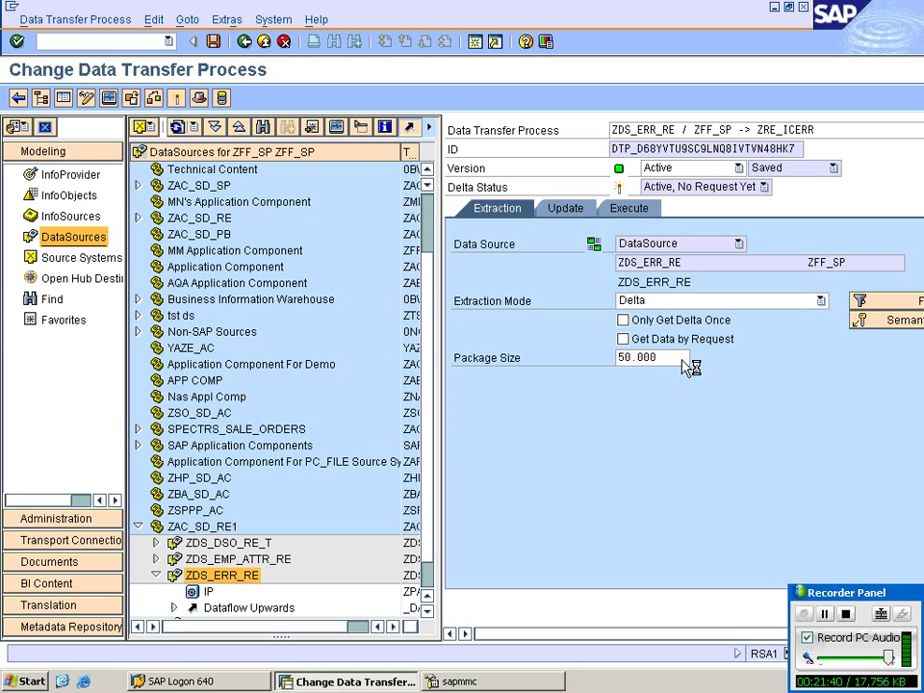
# Step: Execute the data transfer process to ZRE_ICERR, display its request monitor and refresh it until processing ends
pyautogui.click(628, 208)
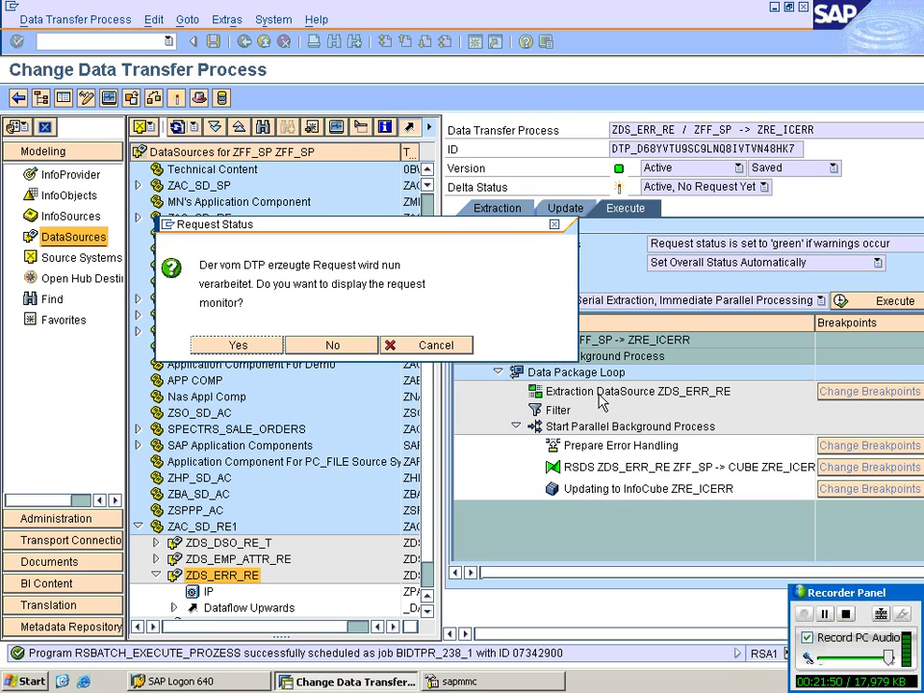
pyautogui.click(256, 348)
pyautogui.click(17, 102)
pyautogui.click(17, 102)
pyautogui.click(16, 102)
pyautogui.click(16, 103)
pyautogui.click(16, 102)
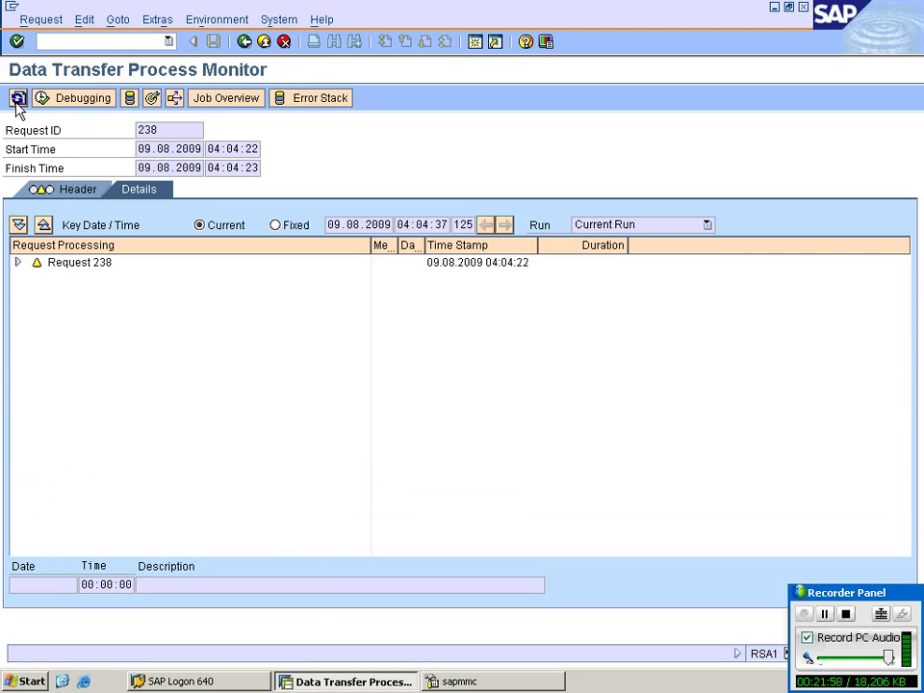
pyautogui.click(18, 100)
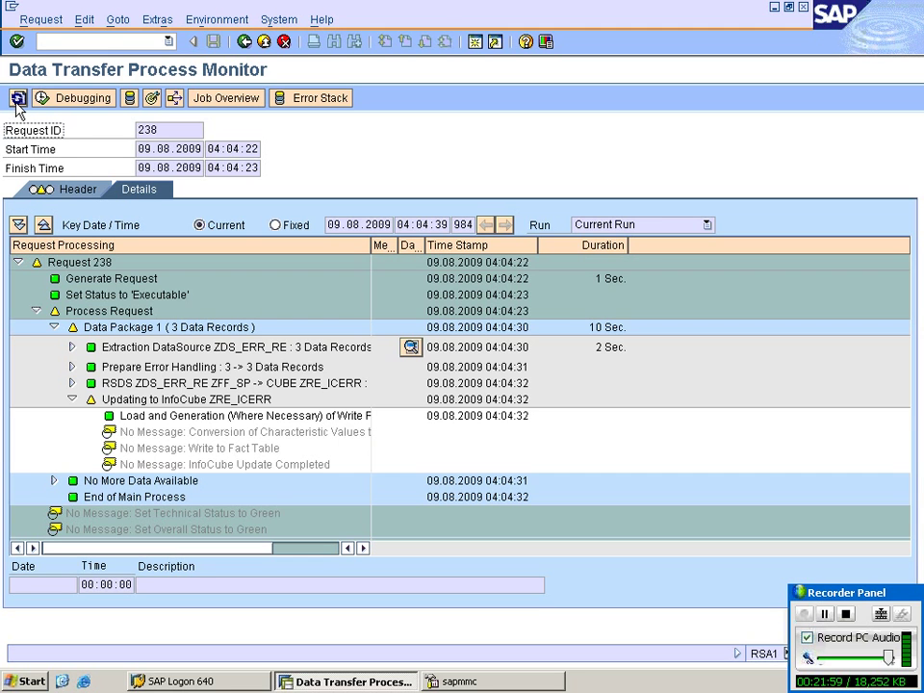
pyautogui.click(18, 100)
pyautogui.click(18, 100)
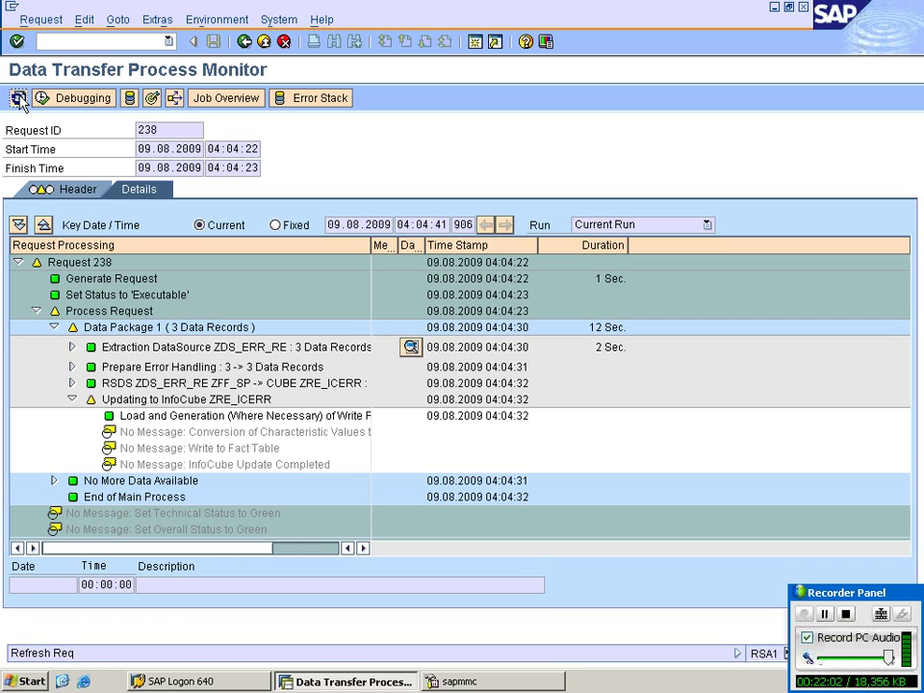
pyautogui.click(18, 100)
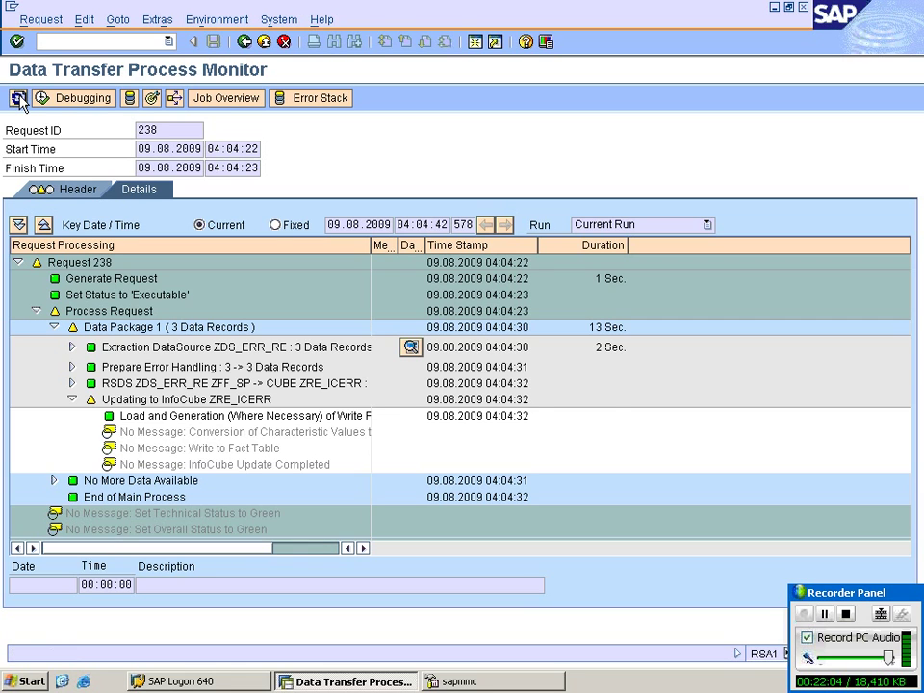
pyautogui.click(19, 100)
pyautogui.click(19, 100)
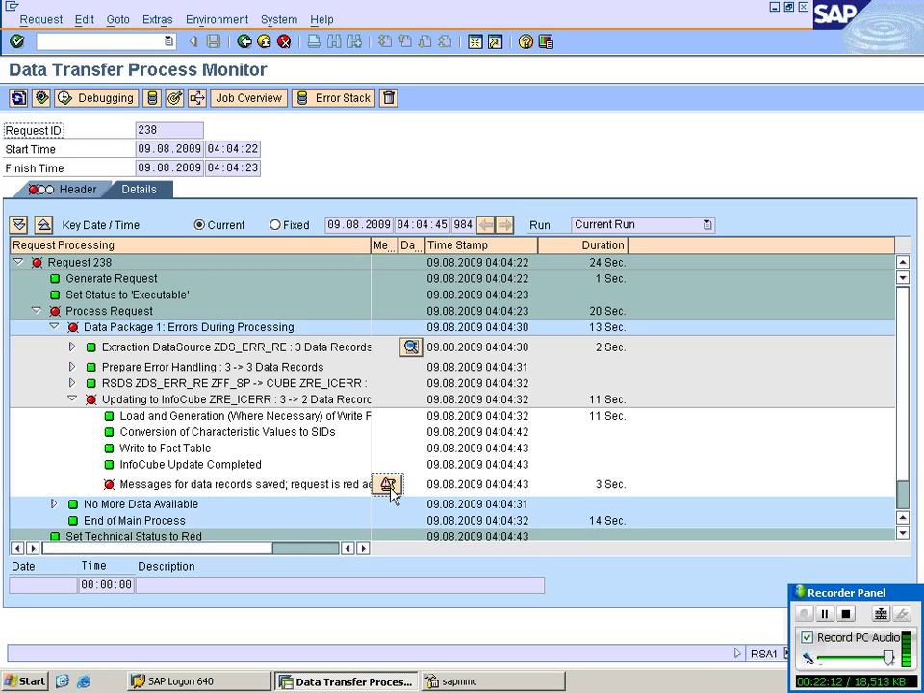
# Step: Read the error message for the saved data records, then open the request's error stack with the number of records set to 2
pyautogui.click(385, 485)
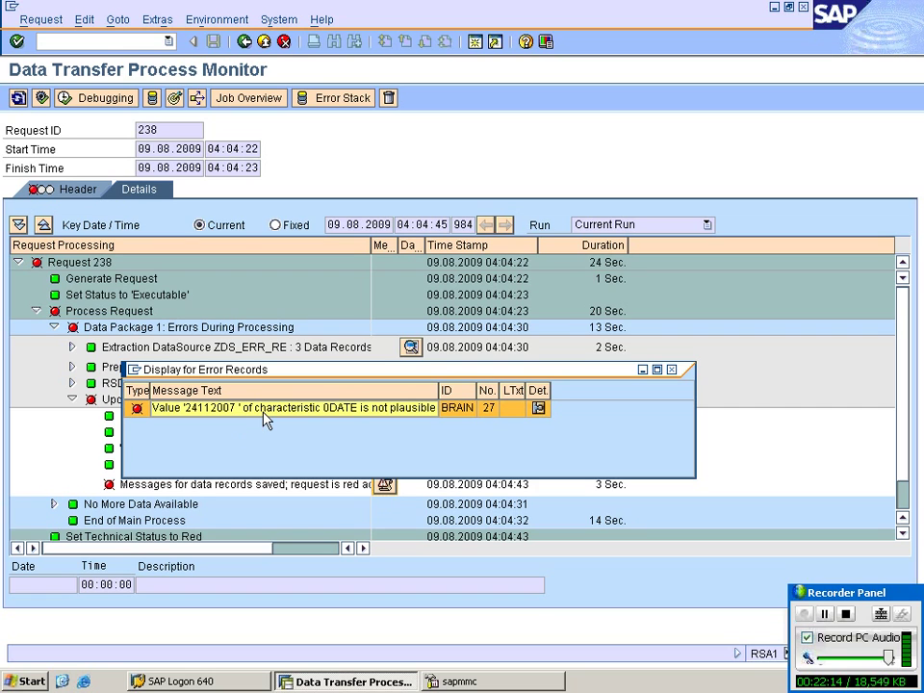
pyautogui.click(672, 372)
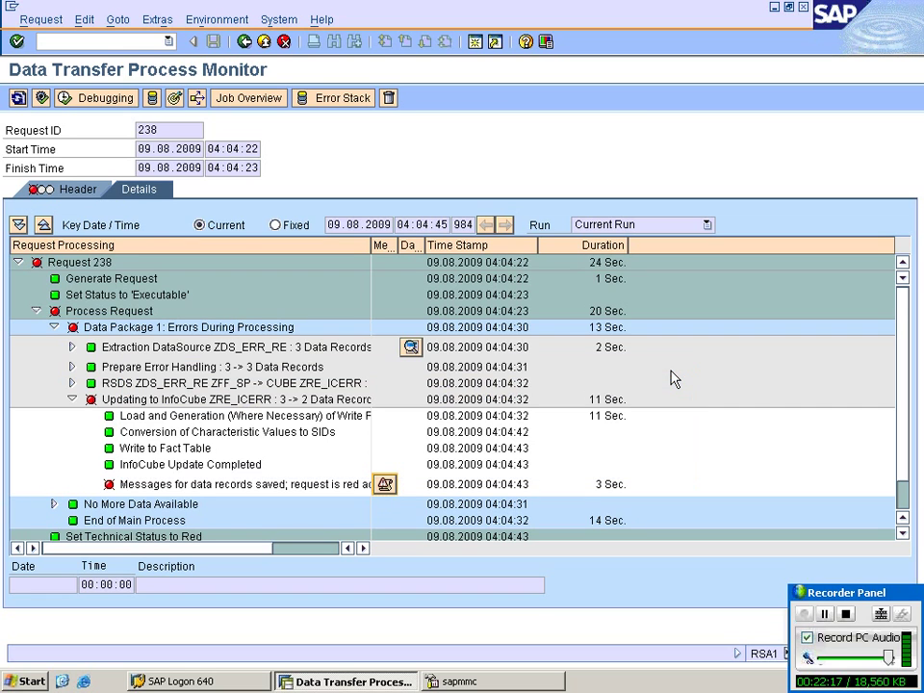
pyautogui.click(329, 101)
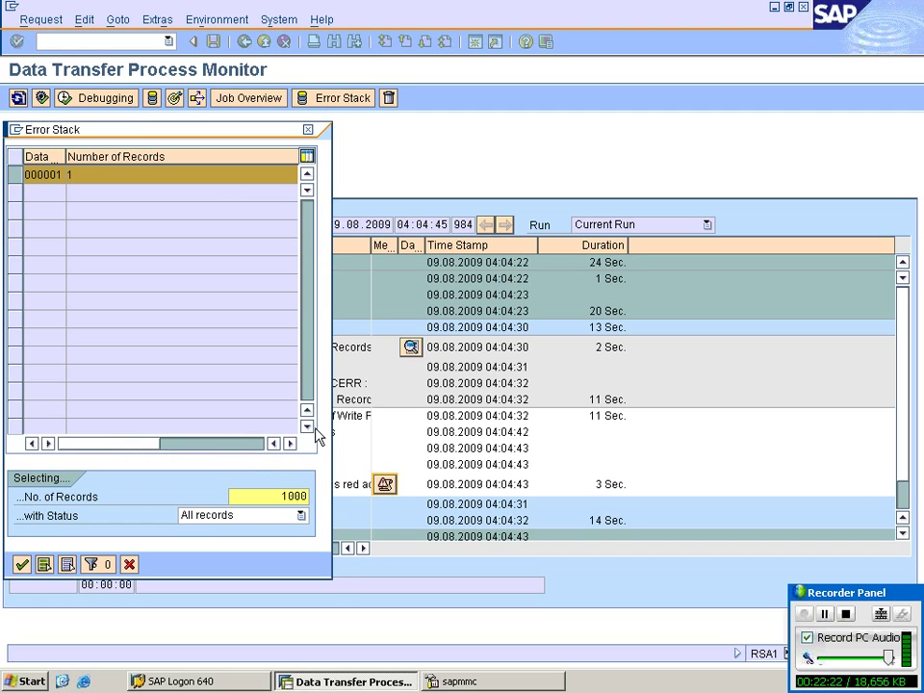
pyautogui.press('Delete')
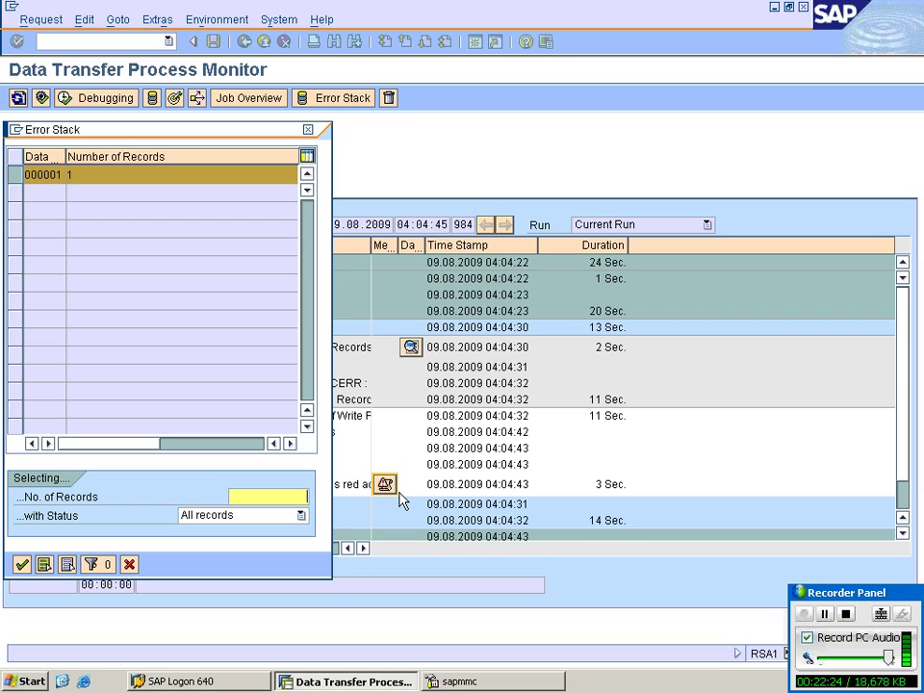
pyautogui.write('2')
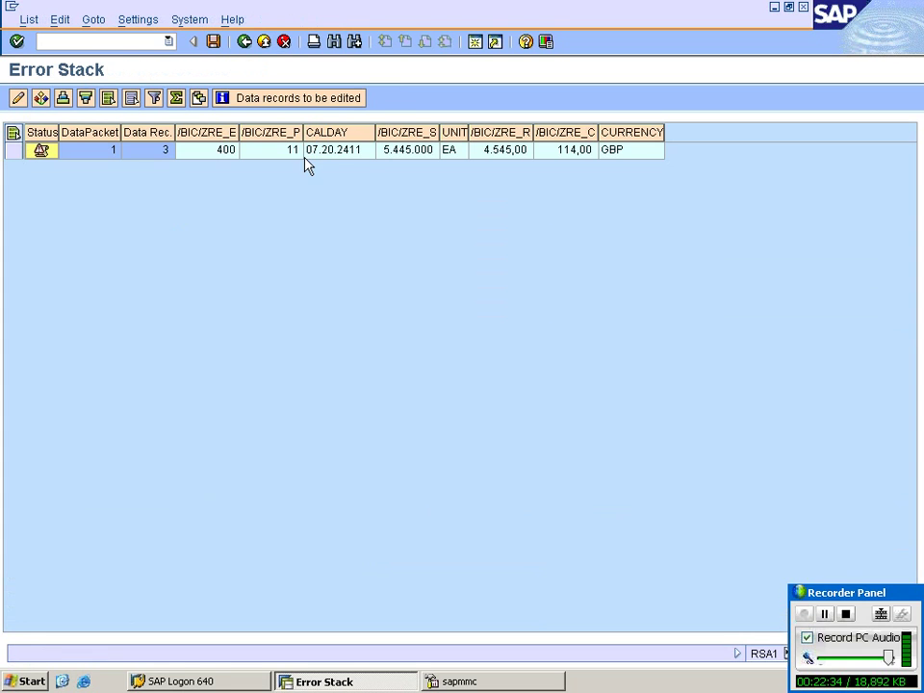
# Step: Change CALDAY of the erroneous record in the error stack to 24.11.2001, save, and return to the request monitor
pyautogui.doubleClick(332, 151)
pyautogui.press('Tab')
pyautogui.press('Tab')
pyautogui.write('24')
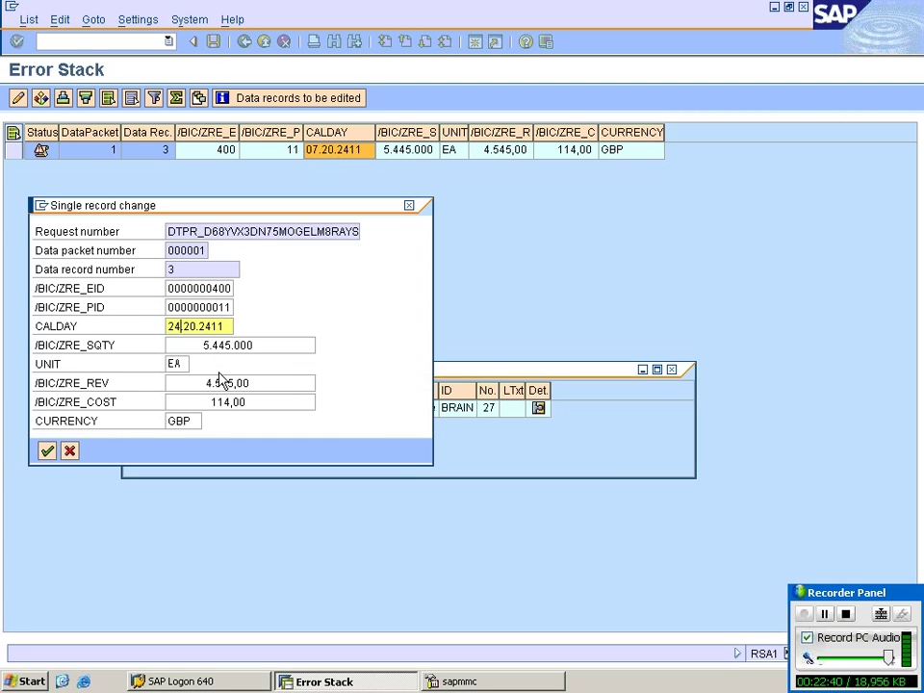
pyautogui.write('.')
pyautogui.press('Delete')
pyautogui.press('Delete')
pyautogui.write('11.2001')
pyautogui.click(47, 451)
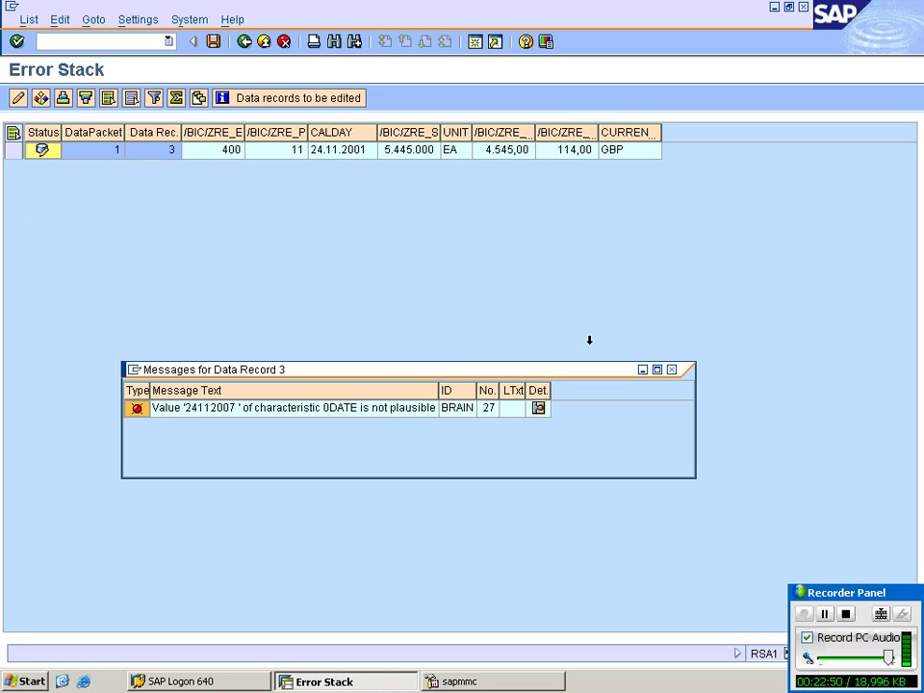
pyautogui.click(671, 371)
pyautogui.click(214, 42)
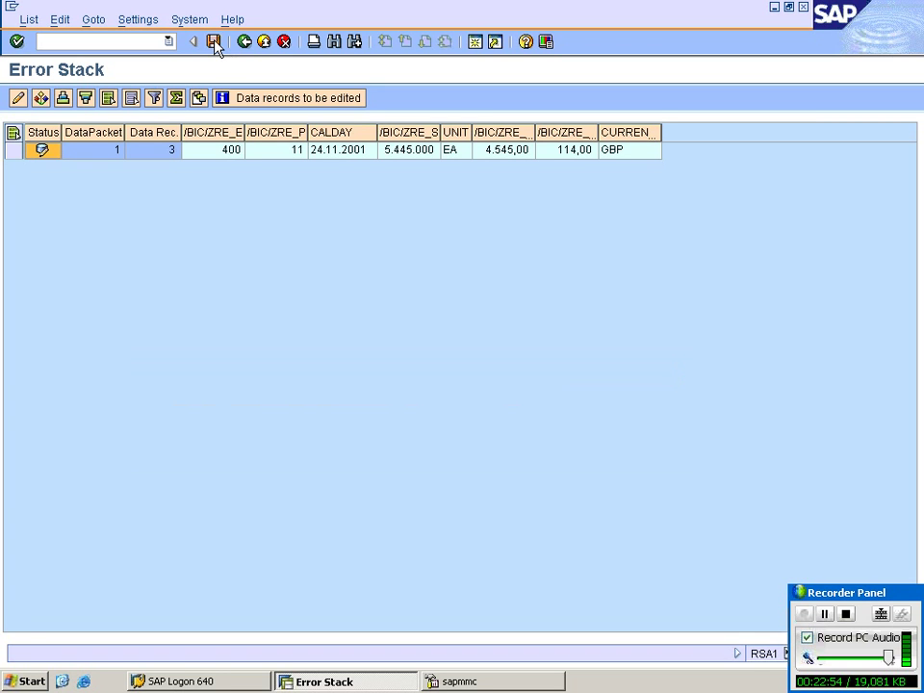
pyautogui.click(245, 43)
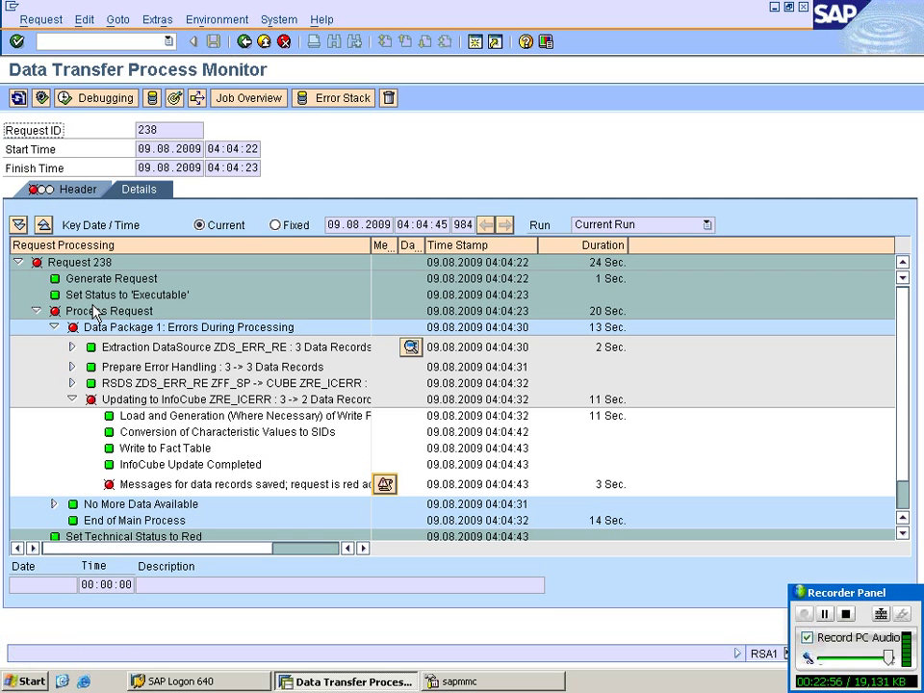
# Step: Return to the standard data transfer process, create an error DTP from its update settings and check the new DTP's type
pyautogui.click(244, 40)
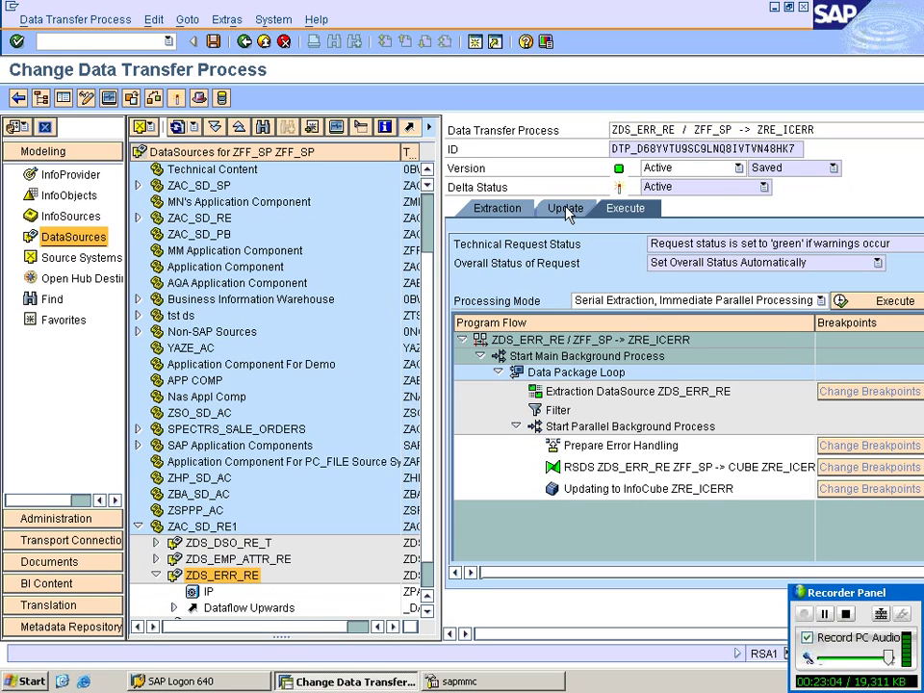
pyautogui.click(569, 211)
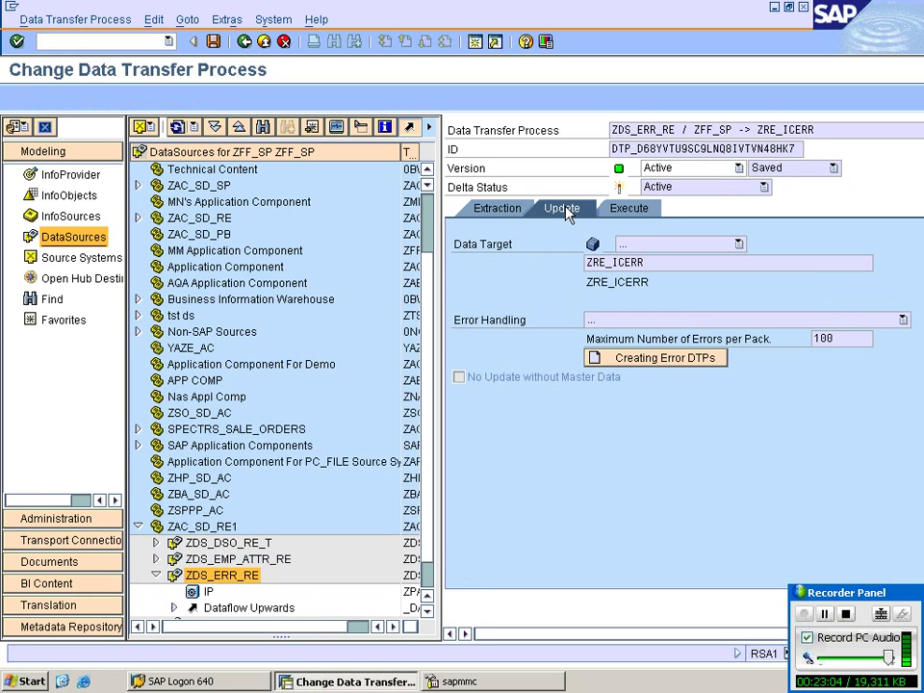
pyautogui.click(674, 359)
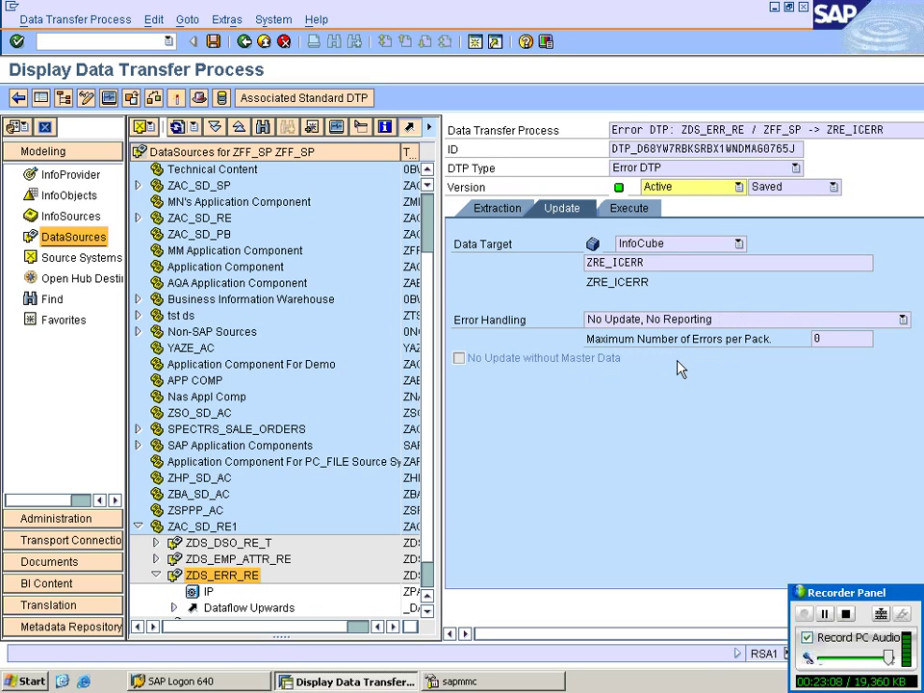
pyautogui.click(644, 175)
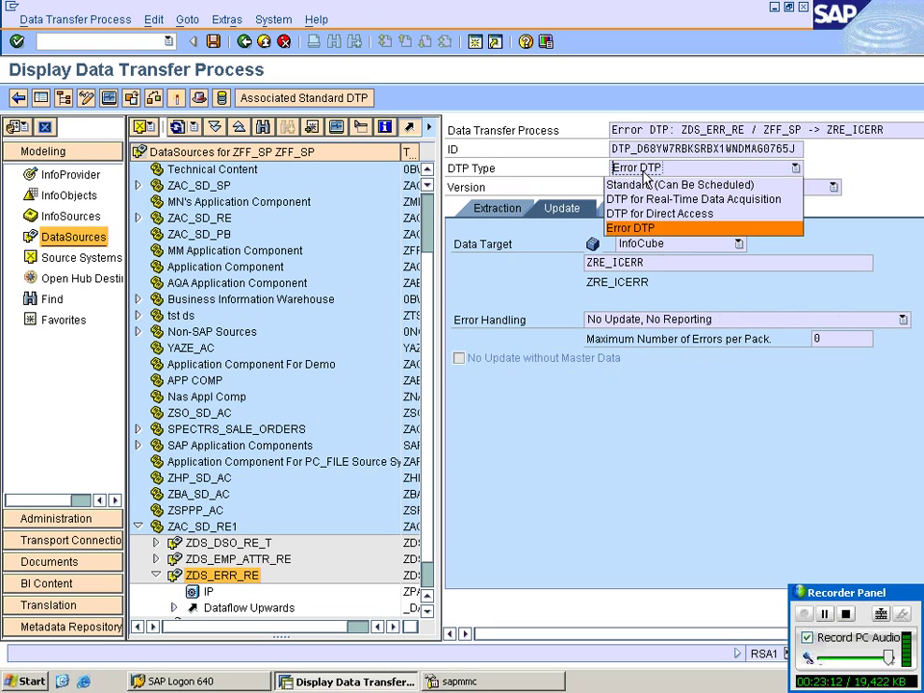
pyautogui.click(645, 178)
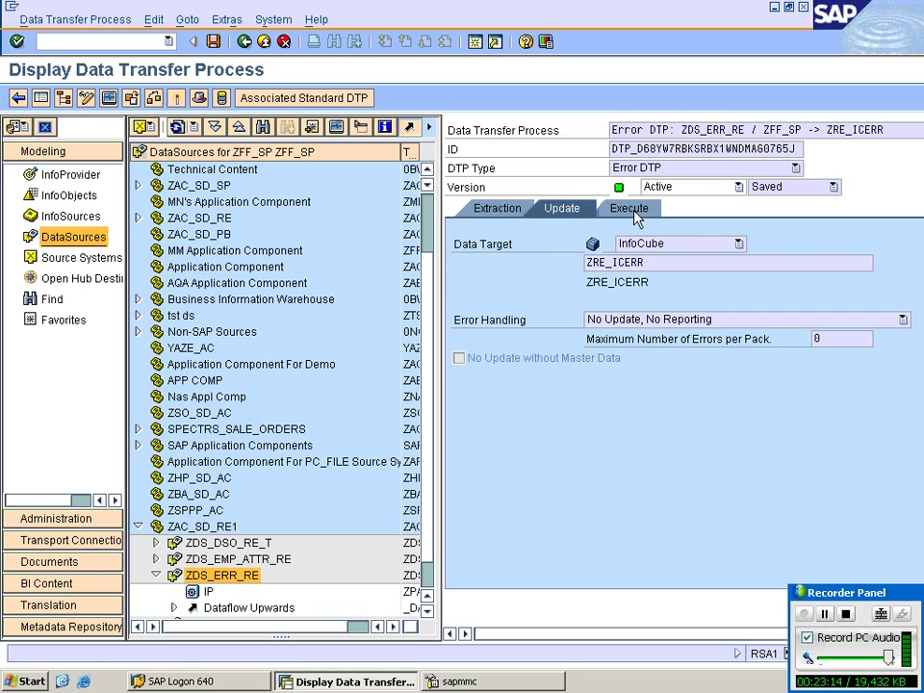
# Step: Execute the error DTP for ZRE_ICERR, display its request monitor and refresh it until processing ends
pyautogui.click(632, 210)
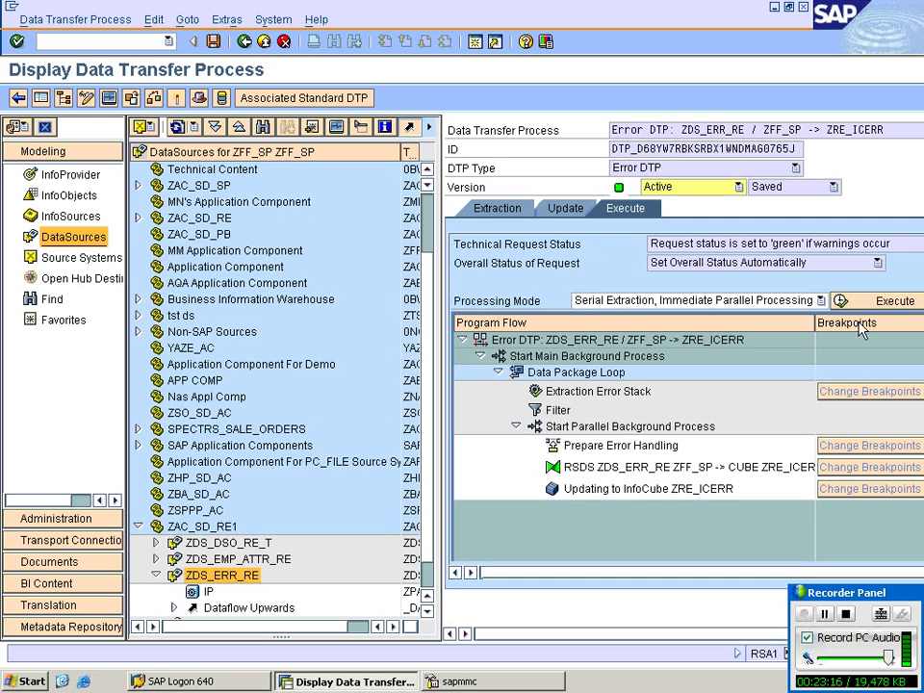
pyautogui.click(628, 339)
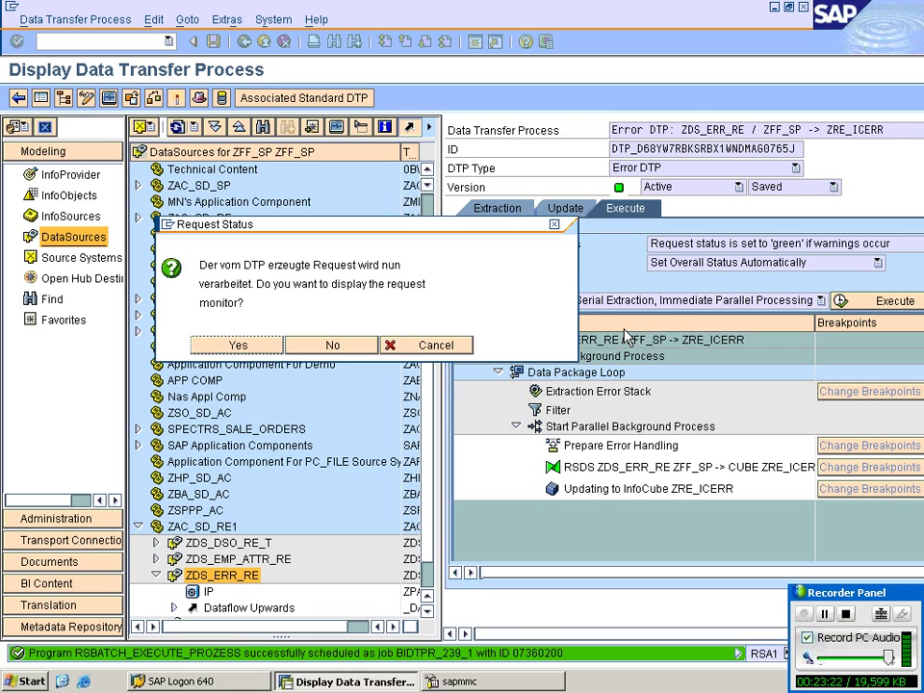
pyautogui.press('Return')
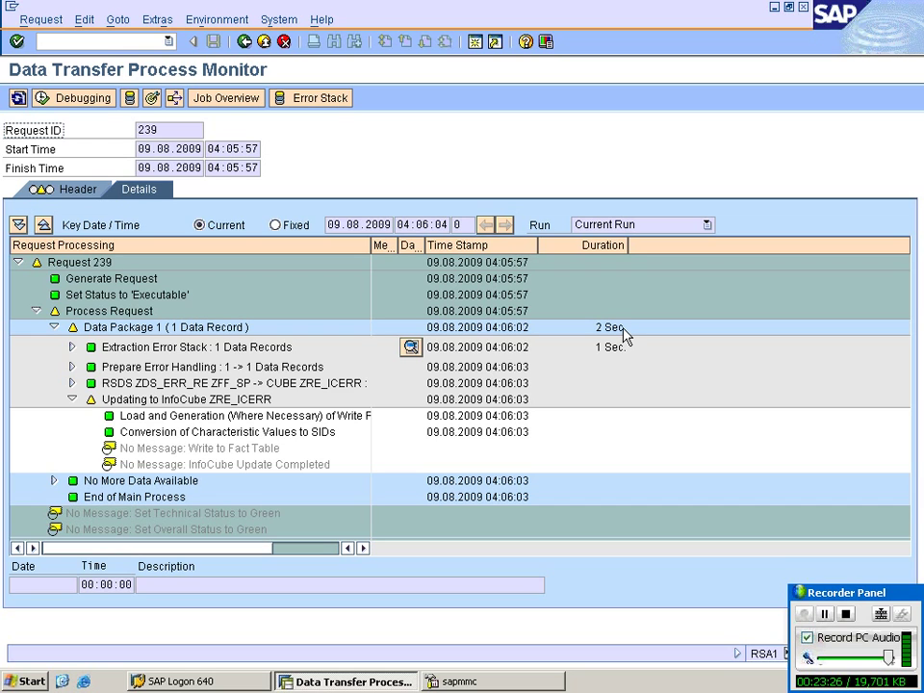
pyautogui.click(18, 98)
pyautogui.click(19, 98)
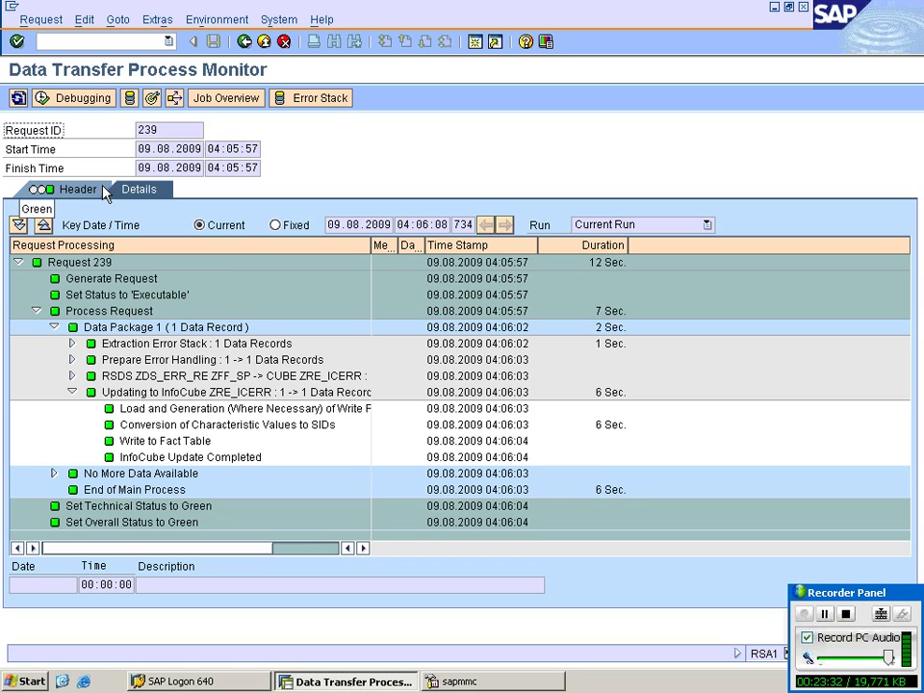
# Step: Open the administration of InfoCube ZRE_ICERR and set the overall status of request 238 to Status OK
pyautogui.click(152, 99)
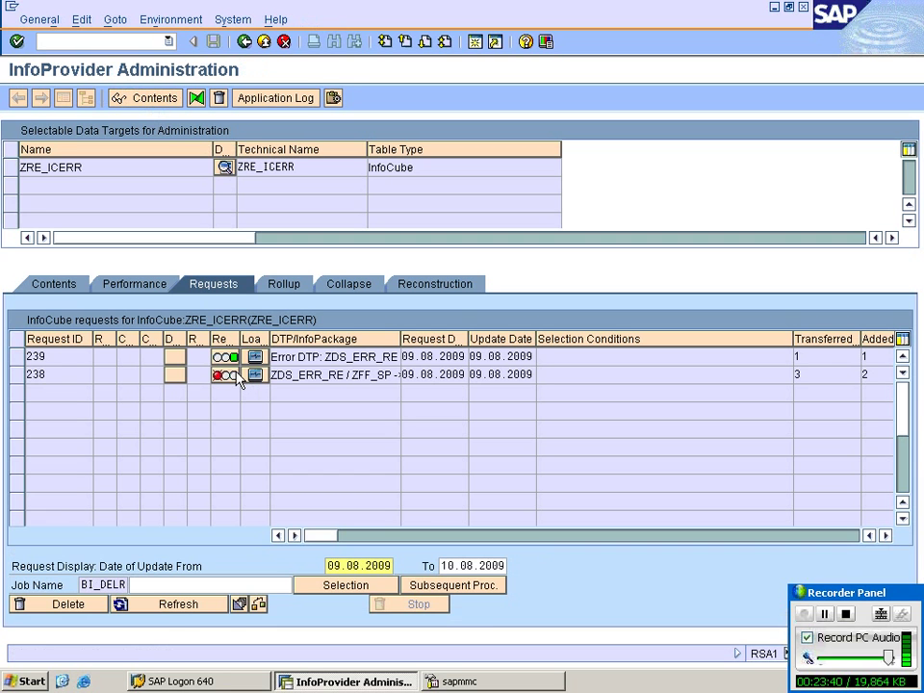
pyautogui.moveTo(222, 383)
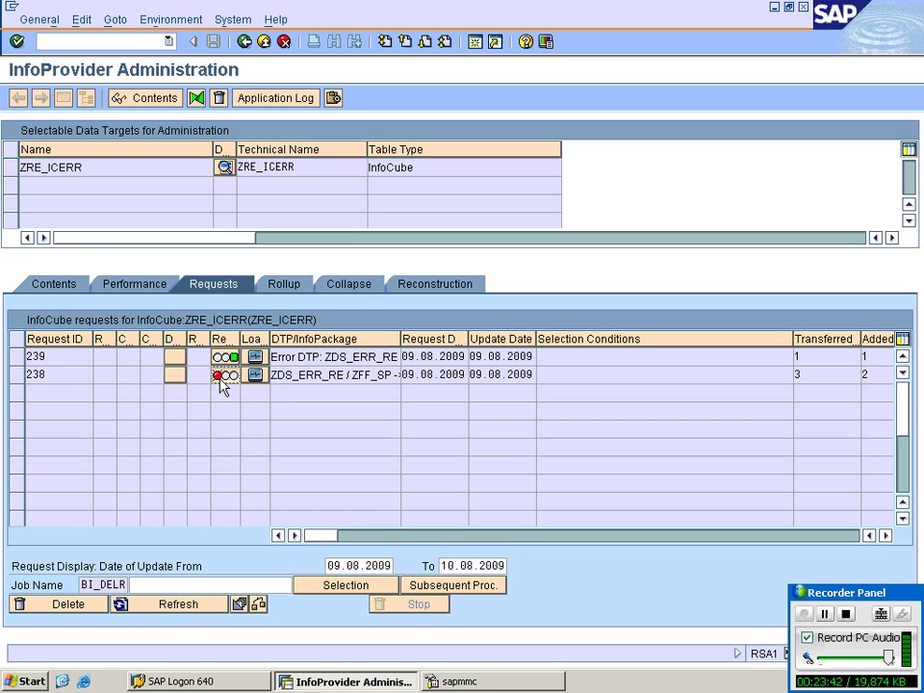
pyautogui.click(221, 376)
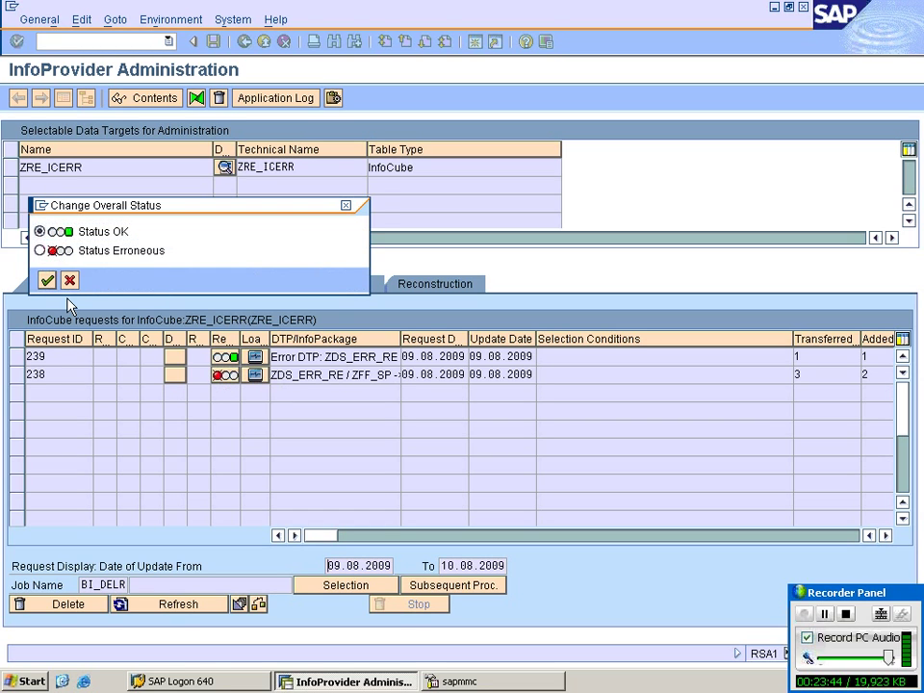
pyautogui.click(47, 280)
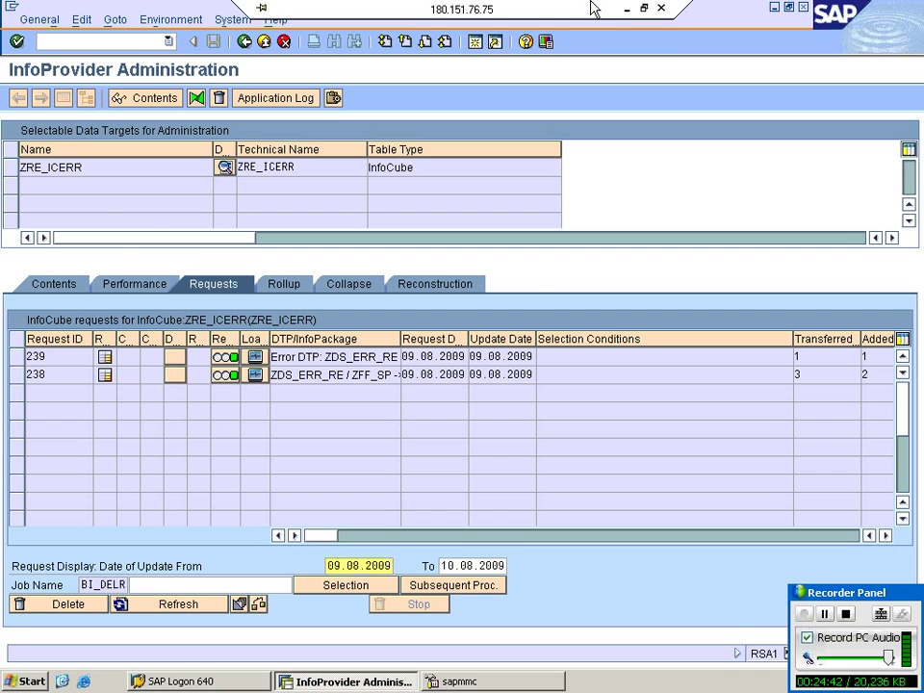
# Step: Switch to the Notepad notes and highlight the whole error stack and error DTP section for review
pyautogui.click(631, 8)
pyautogui.moveTo(186, 508); pyautogui.dragTo(4, 286)
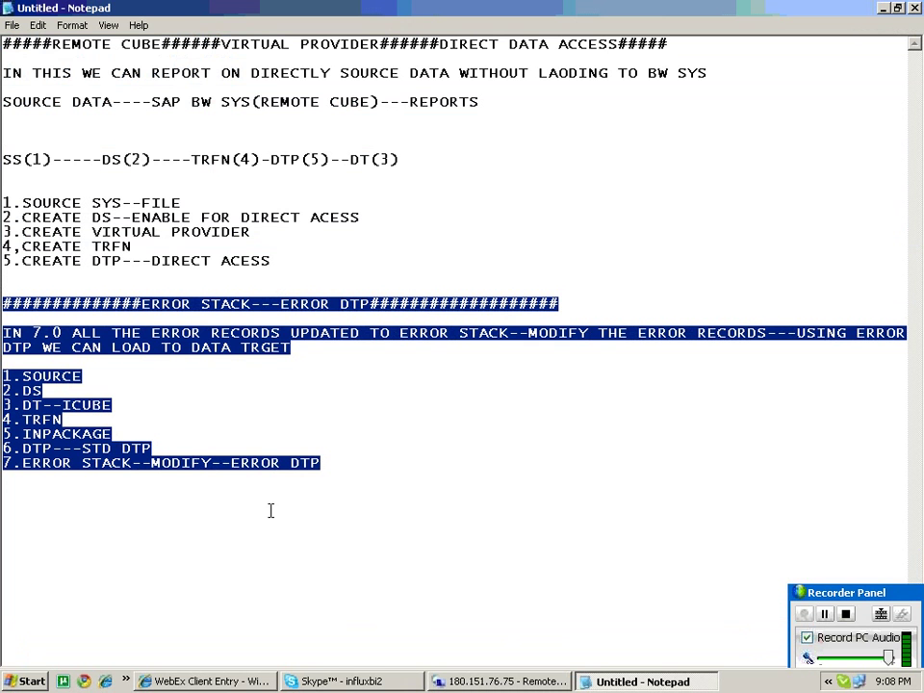
# Step: Below the error stack notes, add a REPARTIONING heading framed by hash signs, followed by "IN 3.5 PARTIONING--ONLY ON INFOCUBE"
pyautogui.click(358, 479)
pyautogui.press('Return')
pyautogui.press('Return')
pyautogui.press('Return')
pyautogui.write('####################')
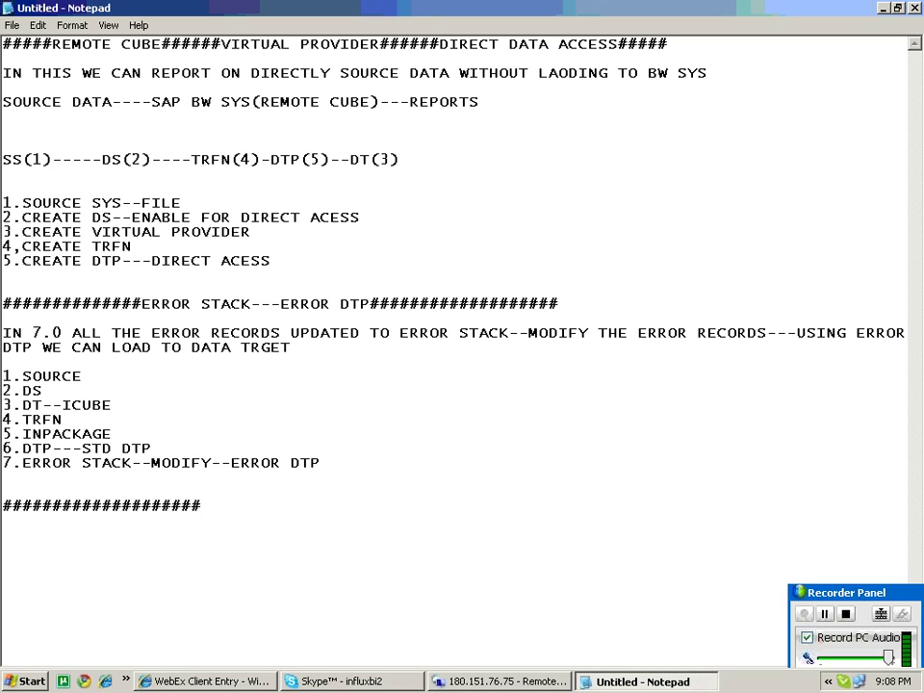
pyautogui.write('REPARTIONING')
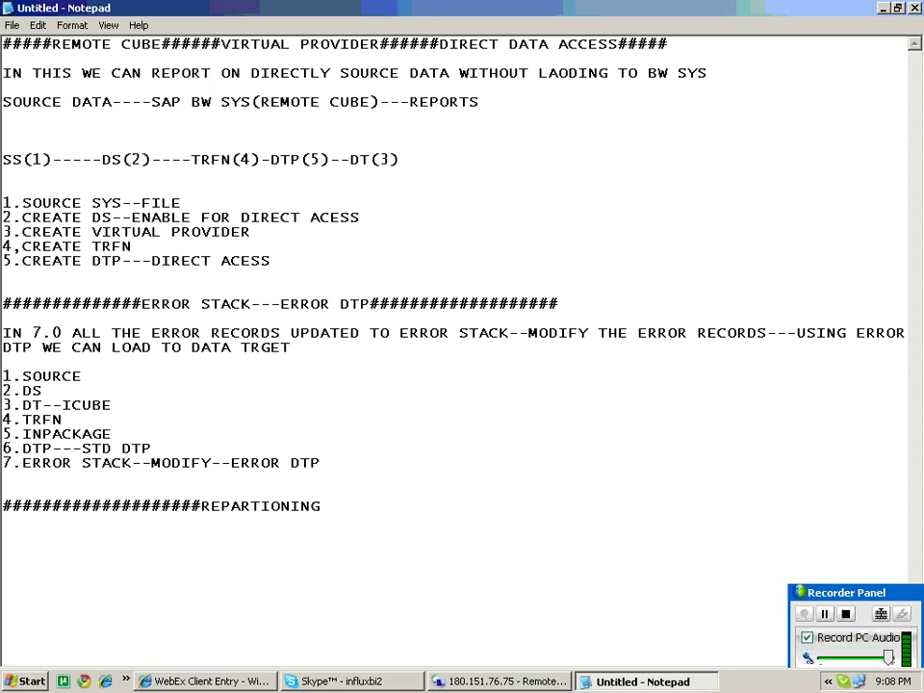
pyautogui.write('####################')
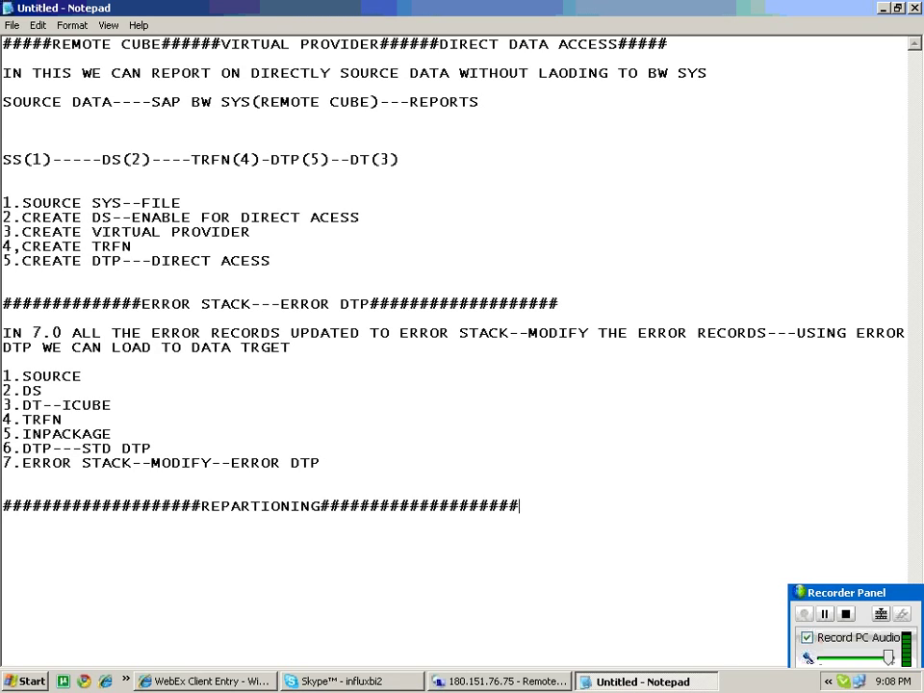
pyautogui.write('IN 3.5 PARTIONING')
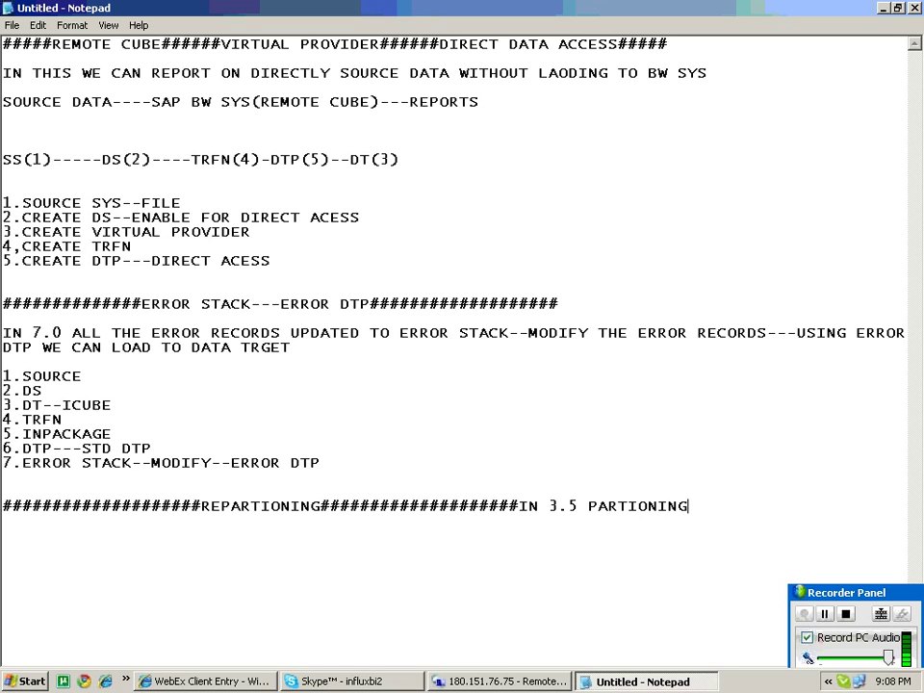
pyautogui.write('--ONLY ON INFOCUBE  ')
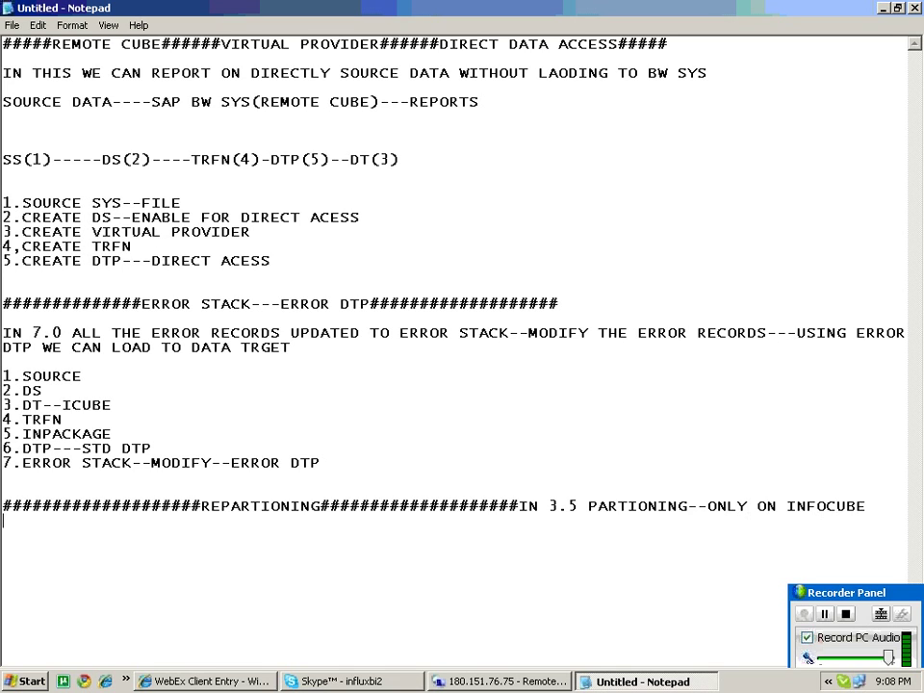
# Step: Add the lines "F---PARTIONED BY REQUEST" and "E--FACT TABLE---MANUALYY PARTIONED---CALYEAR/MONTH---FISCAL YEAR/PERIOD" under the REPARTIONING heading
pyautogui.write('F---PARTIONED BY REQUEST')
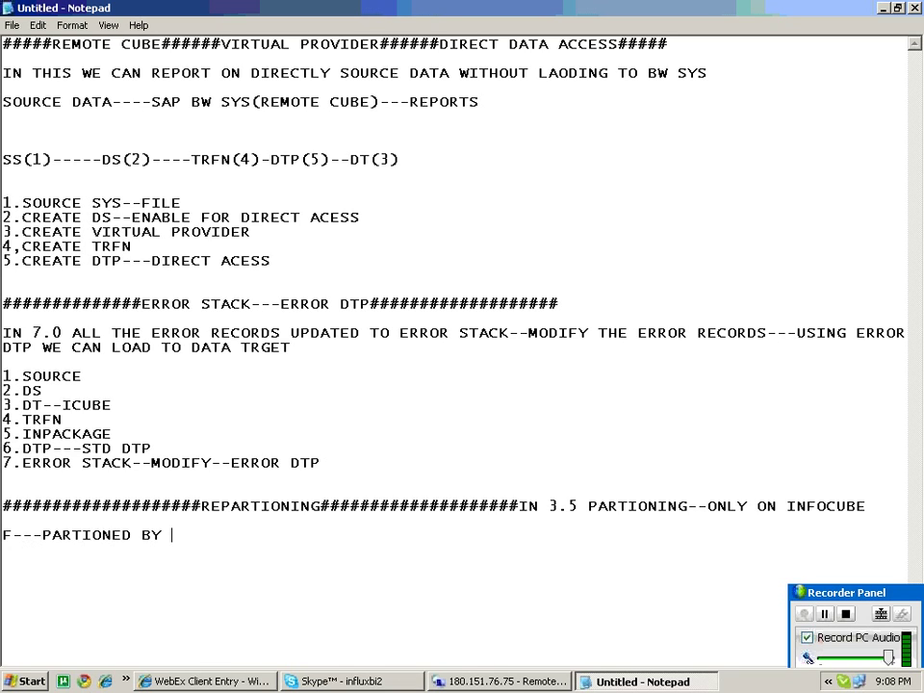
pyautogui.press('Return')
pyautogui.write('E--FA')
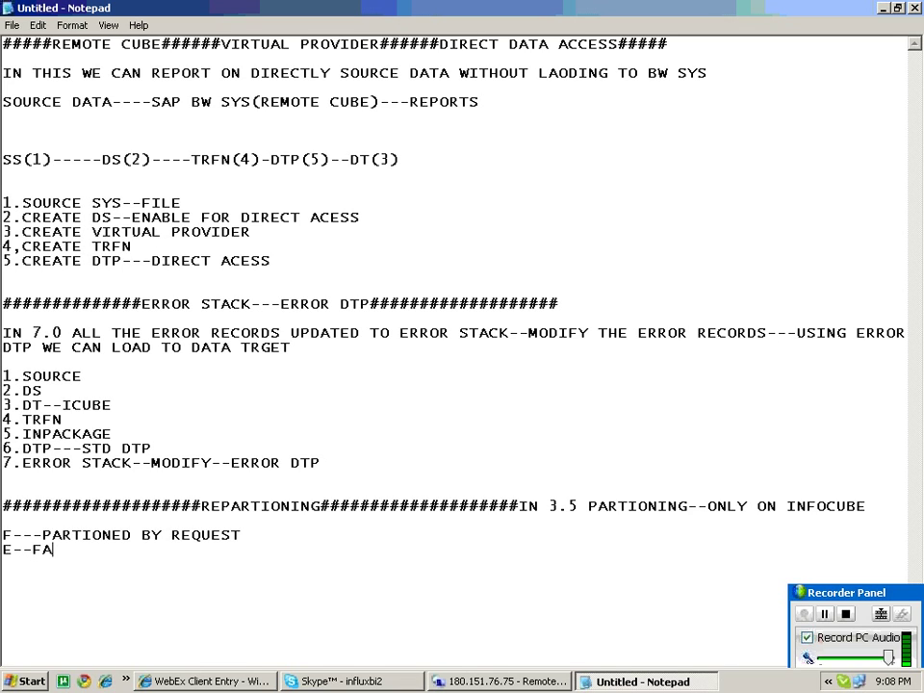
pyautogui.write('CT TABLE---MANUAL')
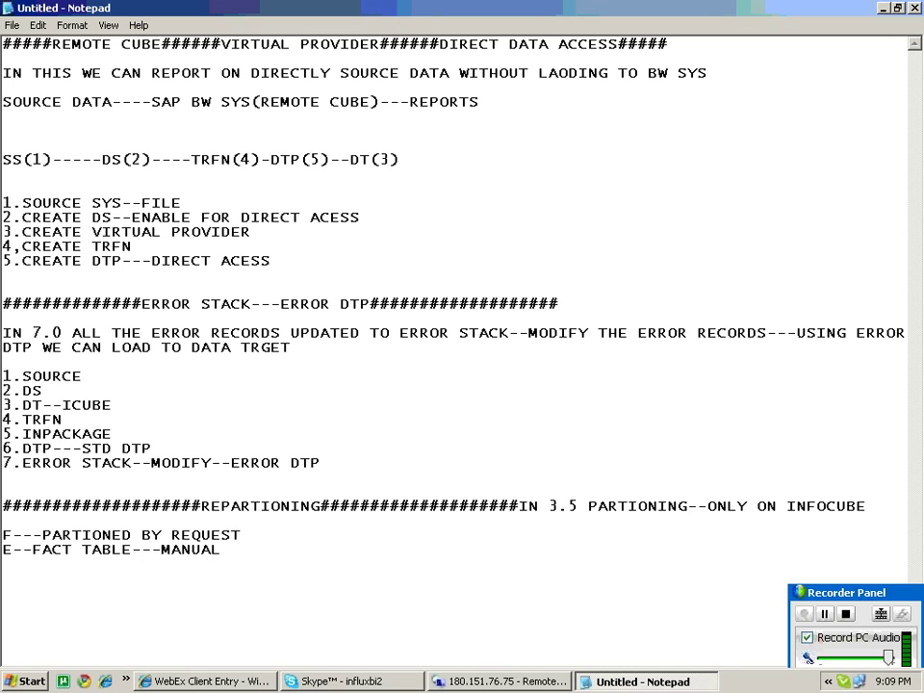
pyautogui.write('YY PARTION')
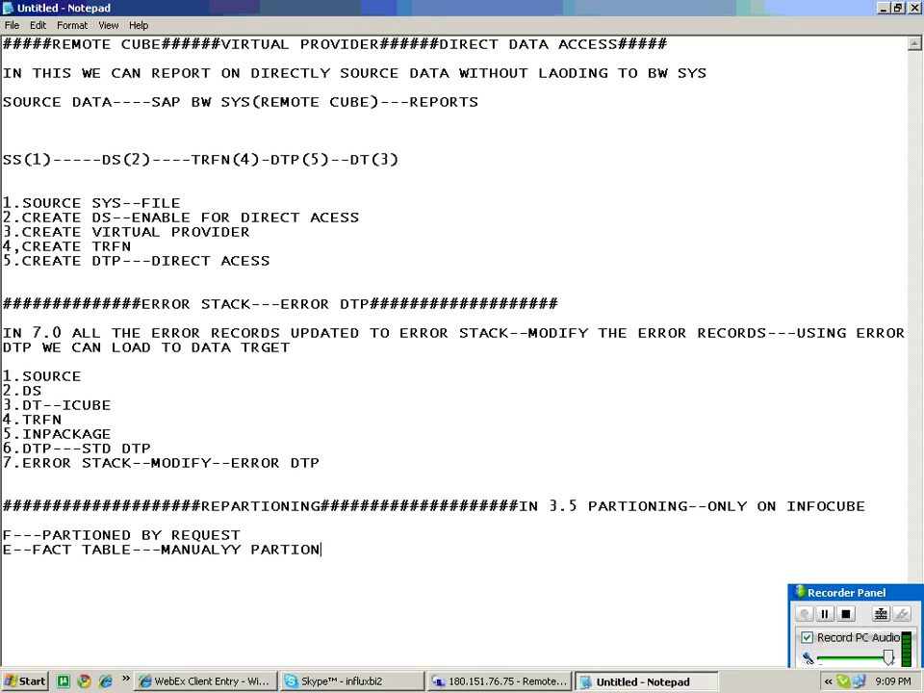
pyautogui.write('ED')
pyautogui.write('---CALY')
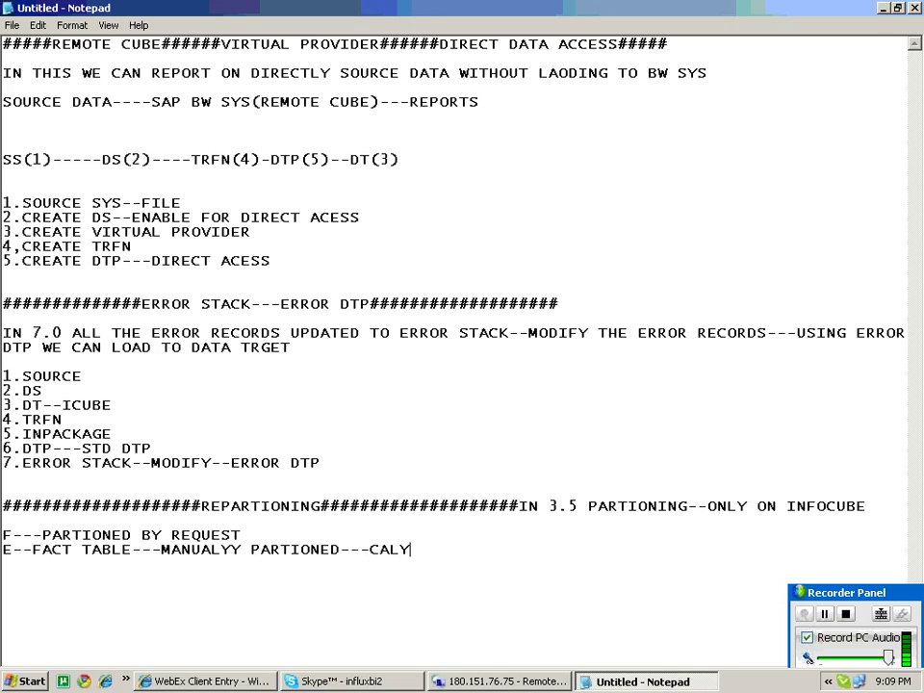
pyautogui.write('EAR/MONTH')
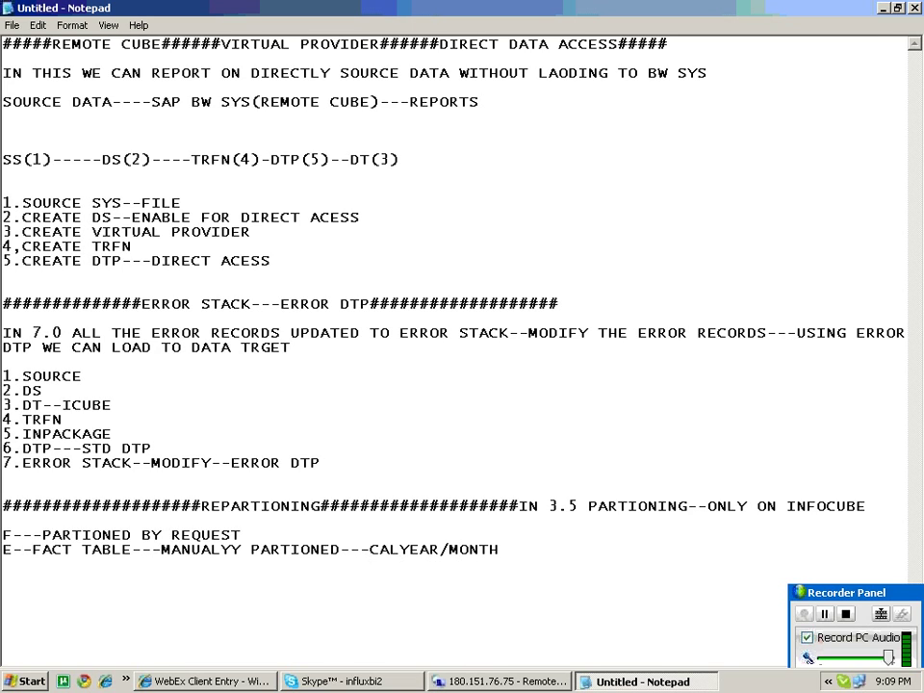
pyautogui.write('---FISCAL YEAR/PERIOD')
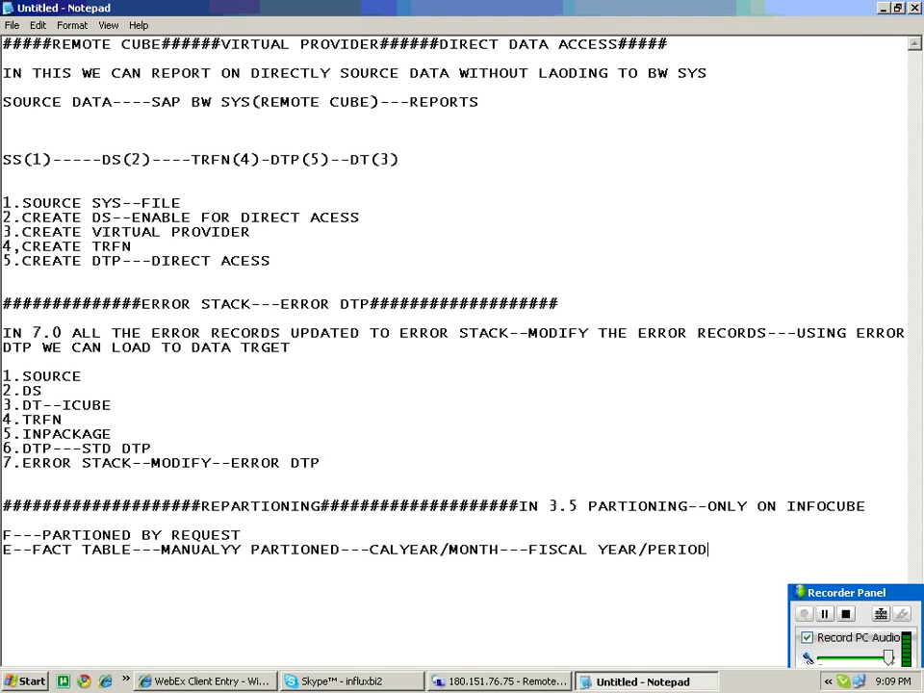
# Step: Insert a long run of blank lines after the fact table notes and highlight the repartitioning lines for review
pyautogui.press('Return')
pyautogui.press('Return')
pyautogui.press('Return')
pyautogui.press('Return')
pyautogui.press('Return')
pyautogui.press('Return')
pyautogui.press('Return')
pyautogui.press('Return')
pyautogui.press('Return')
pyautogui.press('Return')
pyautogui.press('Return')
pyautogui.press('Return')
pyautogui.press('Return')
pyautogui.press('Return')
pyautogui.press('Return')
pyautogui.press('Return')
pyautogui.press('Return')
pyautogui.press('Return')
pyautogui.press('Return')
pyautogui.press('Return')
pyautogui.press('Return')
pyautogui.press('Return')
pyautogui.press('Return')
pyautogui.press('Return')
pyautogui.press('Return')
pyautogui.press('Return')
pyautogui.press('Return')
pyautogui.press('Return')
pyautogui.press('Return')
pyautogui.press('Return')
pyautogui.press('Return')
pyautogui.press('Return')
pyautogui.press('Return')
pyautogui.press('Return')
pyautogui.press('Return')
pyautogui.press('Return')
pyautogui.press('Return')
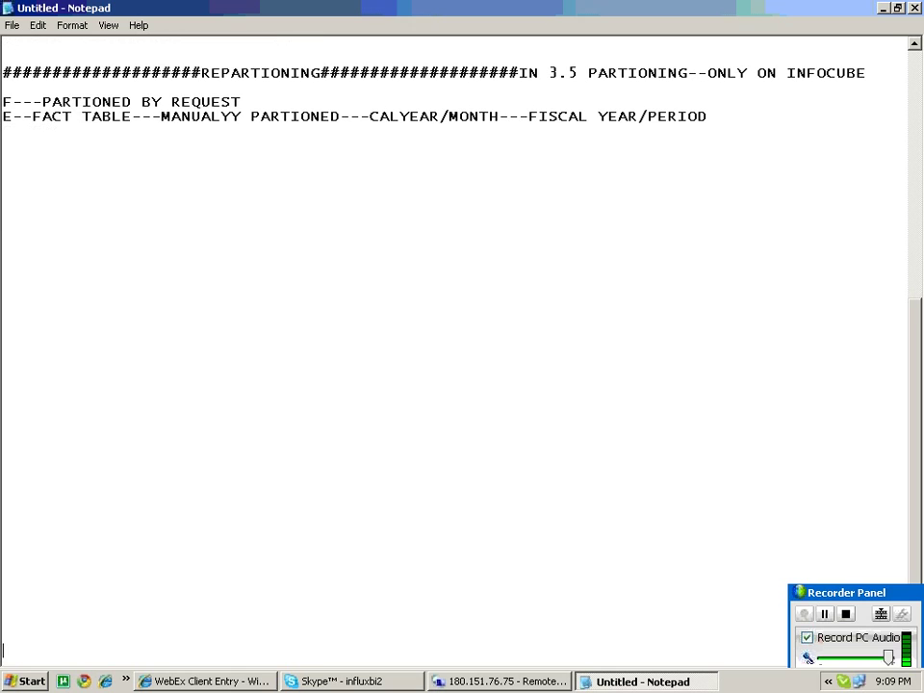
pyautogui.moveTo(117, 145); pyautogui.dragTo(4, 56)
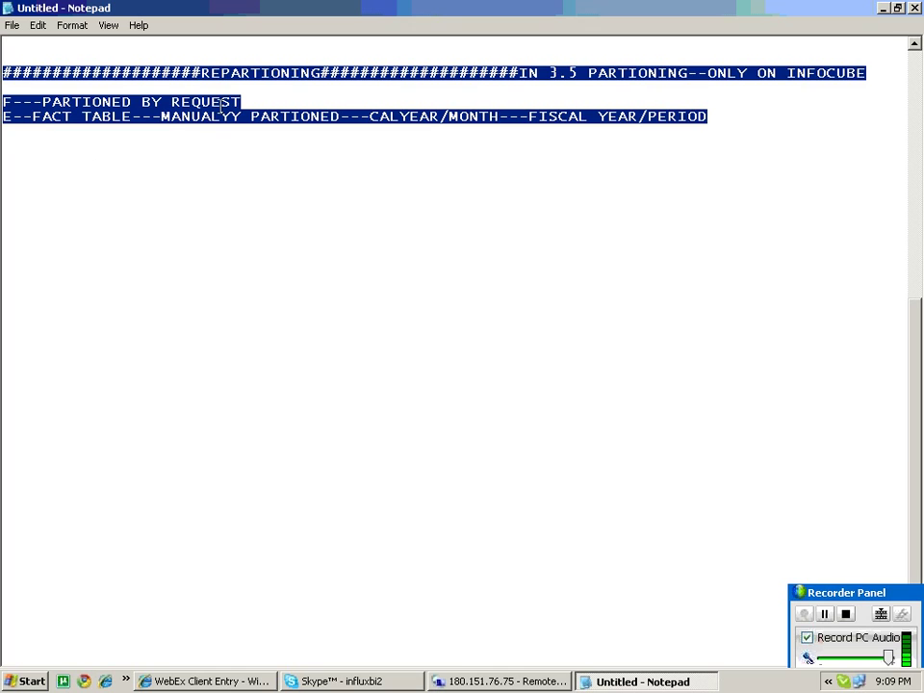
pyautogui.moveTo(243, 101); pyautogui.dragTo(3, 117)
pyautogui.click(4, 131)
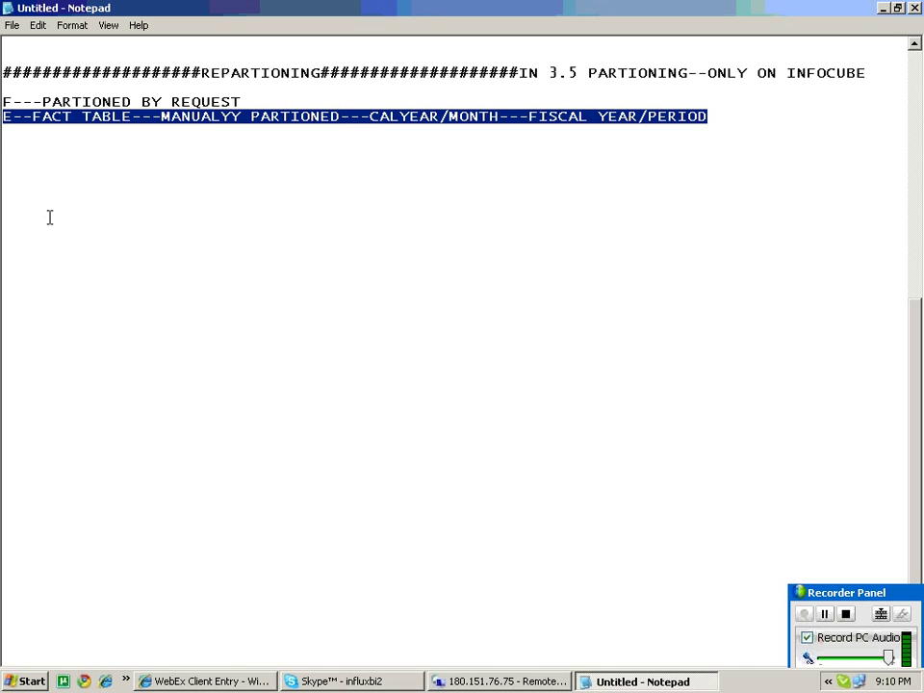
# Step: Below the E fact table line, leave a gap and add the example line "ICUBE-----1997---2006 DATA"
pyautogui.click(741, 119)
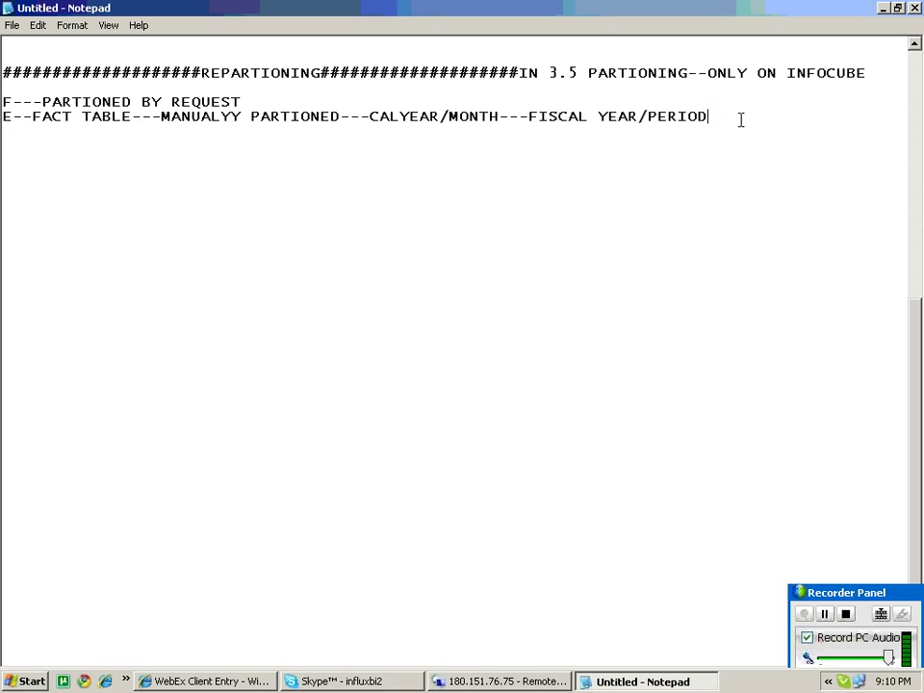
pyautogui.press('Return')
pyautogui.press('Return')
pyautogui.press('Return')
pyautogui.write('ICUBE')
pyautogui.write('-----1997---2006 DATA')
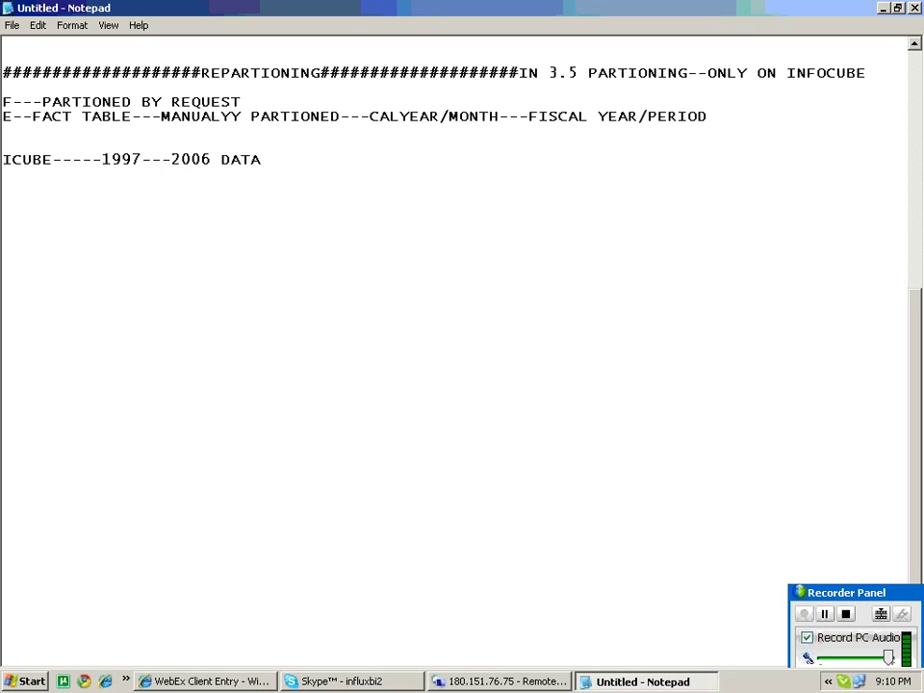
pyautogui.press('Return')
pyautogui.write('12 MONTH')
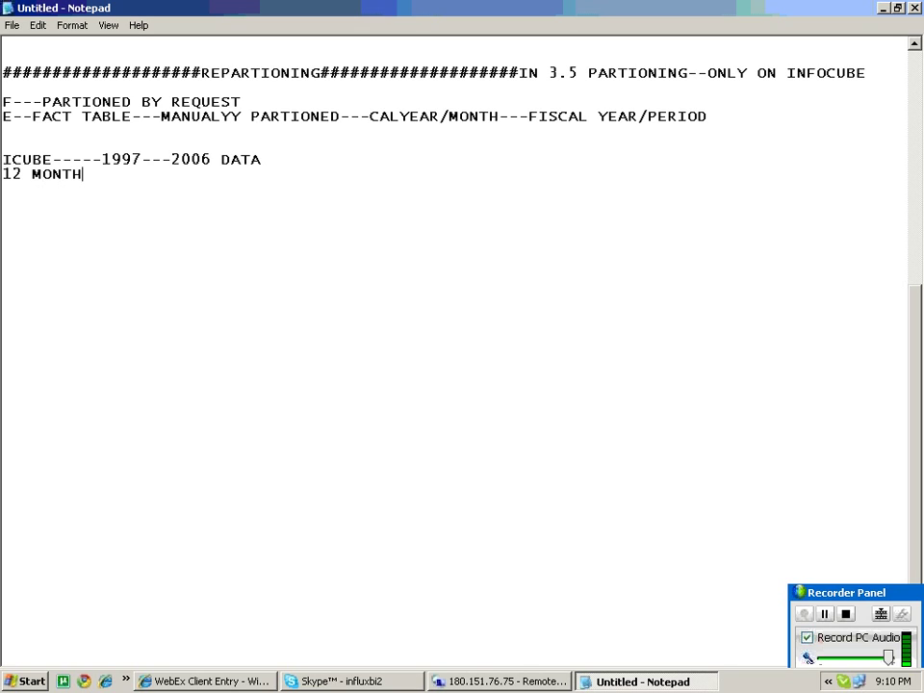
pyautogui.press('BackSpace')
pyautogui.press('BackSpace')
pyautogui.press('BackSpace')
pyautogui.press('BackSpace')
pyautogui.press('BackSpace')
pyautogui.press('BackSpace')
pyautogui.press('BackSpace')
pyautogui.press('BackSpace')
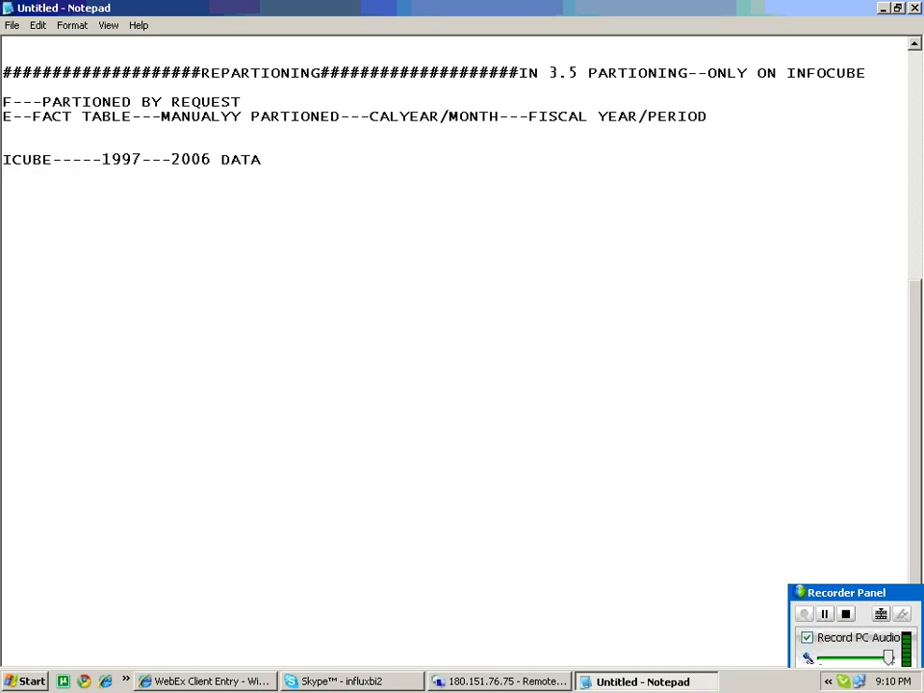
# Step: List the years 1997, 98, 99, 00, 01 and 02 on separate lines below the ICUBE example
pyautogui.write('197')
pyautogui.press('BackSpace')
pyautogui.write('97')
pyautogui.press('Return')
pyautogui.write('98')
pyautogui.press('Return')
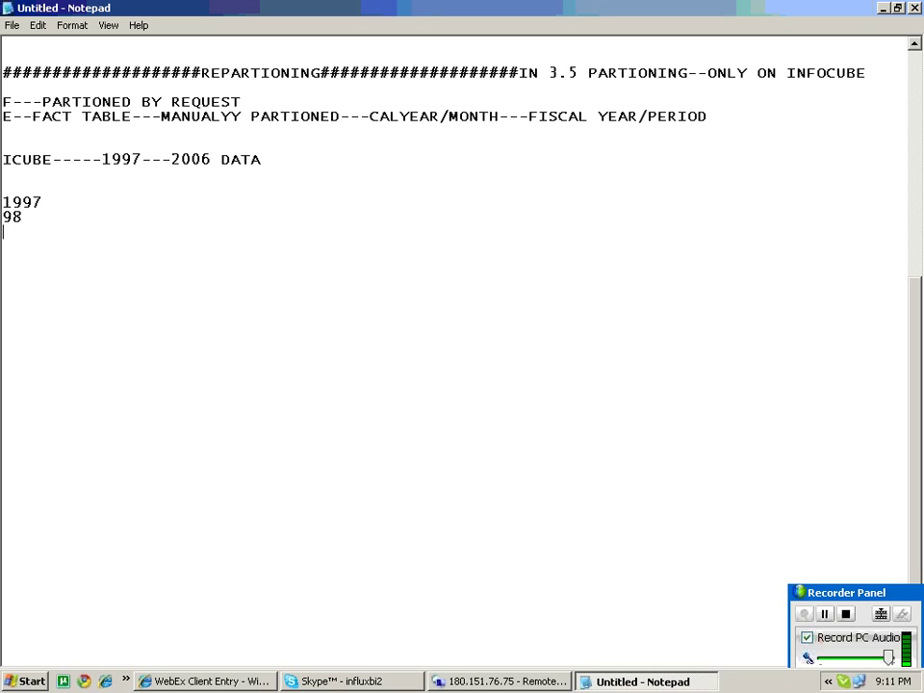
pyautogui.write('99')
pyautogui.press('Return')
pyautogui.write('00')
pyautogui.press('Return')
pyautogui.write('01')
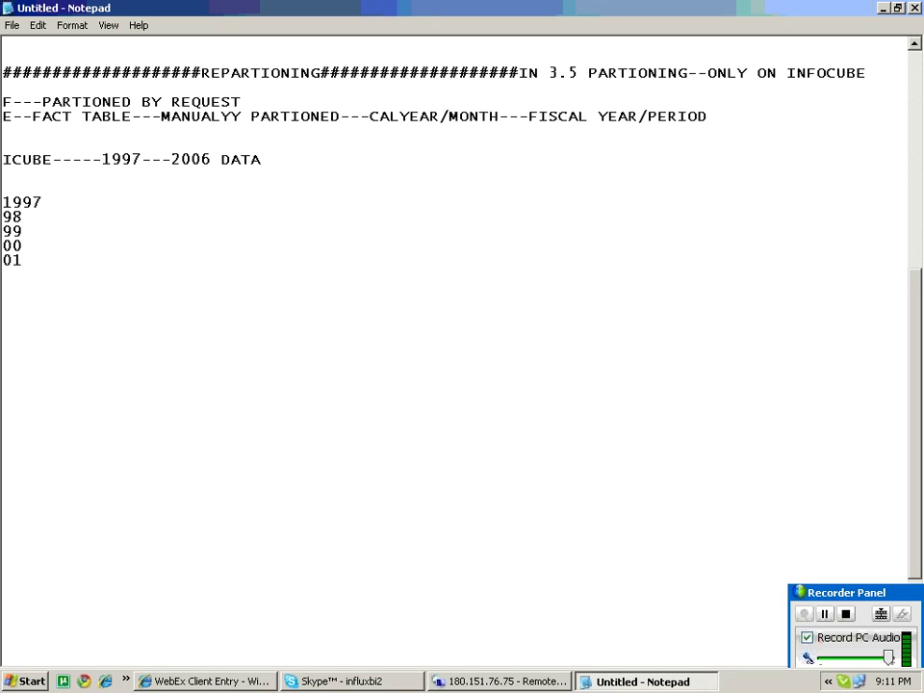
pyautogui.press('Return')
pyautogui.write('02')
pyautogui.press('Return')
# Step: Prefix the 1997 entry in the year list with TILL
pyautogui.click(3, 203)
pyautogui.write('TI')
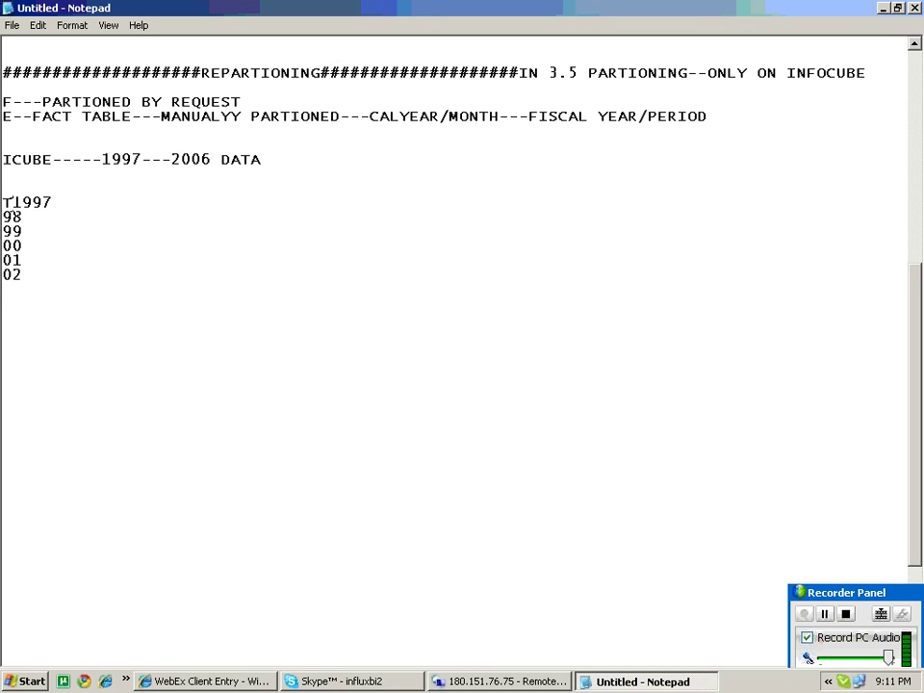
pyautogui.write('ILL')
pyautogui.press('Left')
pyautogui.press('Left')
pyautogui.press('BackSpace')
# Step: Continue the year list with 03, 04, 05 and 06, and end it with "AFTER 06"
pyautogui.click(28, 246)
pyautogui.click(27, 264)
pyautogui.click(27, 278)
pyautogui.press('Return')
pyautogui.write('03')
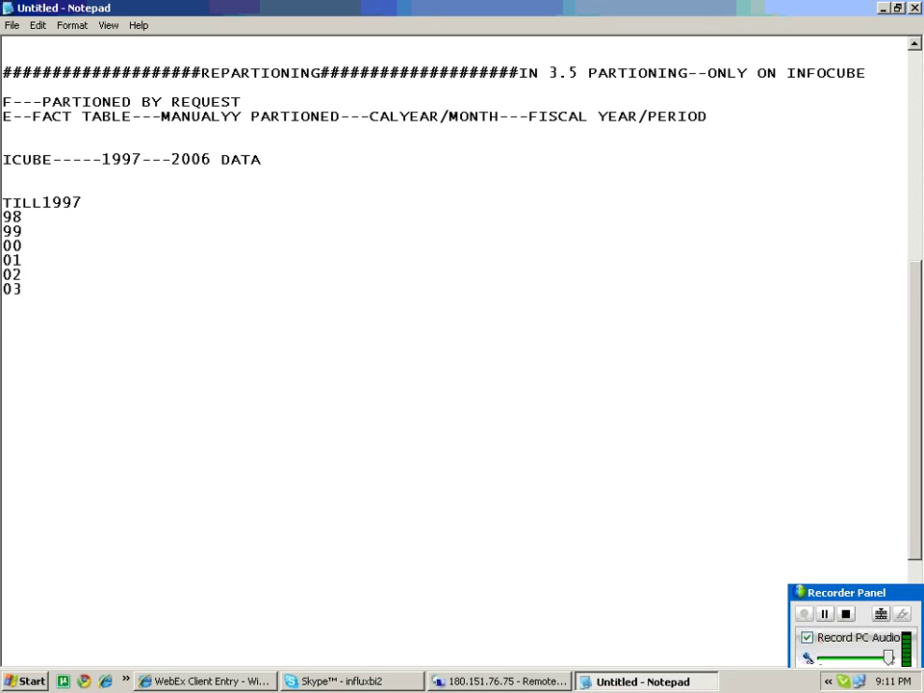
pyautogui.press('Return')
pyautogui.write('04')
pyautogui.press('Return')
pyautogui.write('05')
pyautogui.press('Return')
pyautogui.write('06')
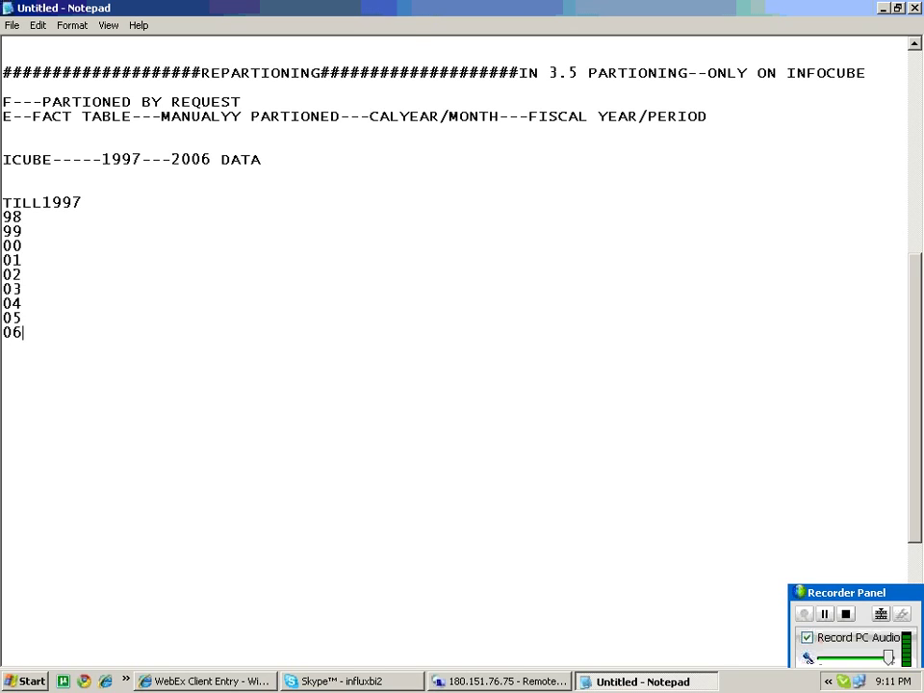
pyautogui.press('Return')
pyautogui.write('AFTER 06')
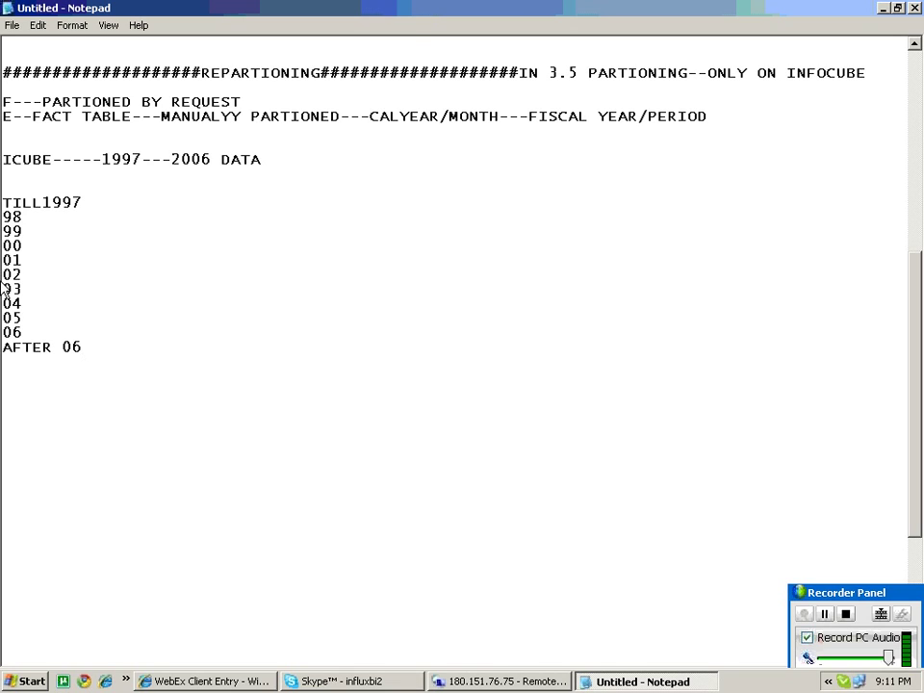
# Step: Below the year list, add the query example "Q1---2003 DATA--ALL THE YEARWS DATA--RETURN--2003 DATA"
pyautogui.click(93, 202)
pyautogui.click(119, 346)
pyautogui.press('Return')
pyautogui.write('Q1---2003 ')
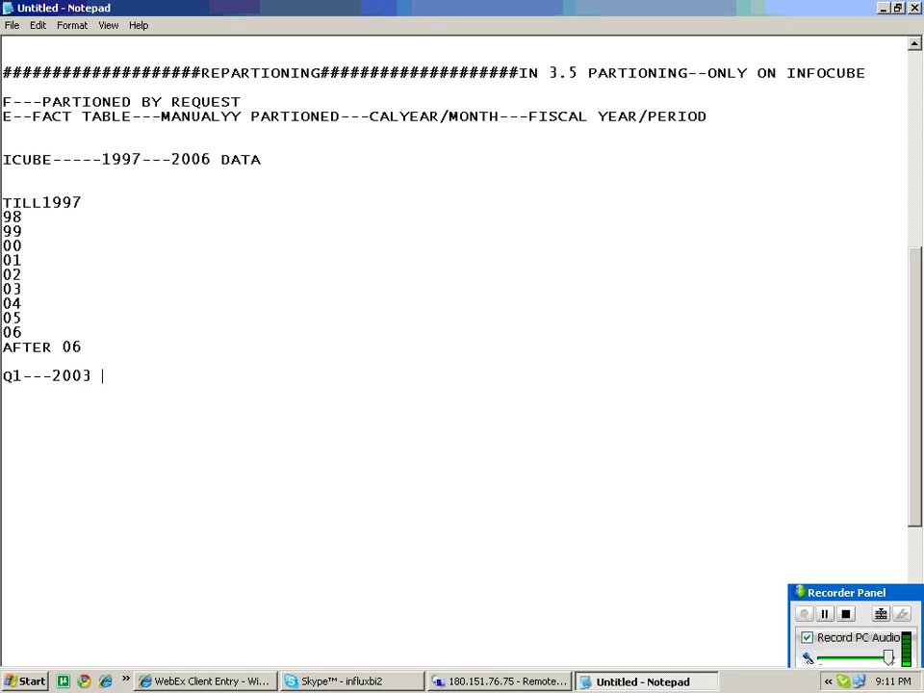
pyautogui.write('DATA--ALL T')
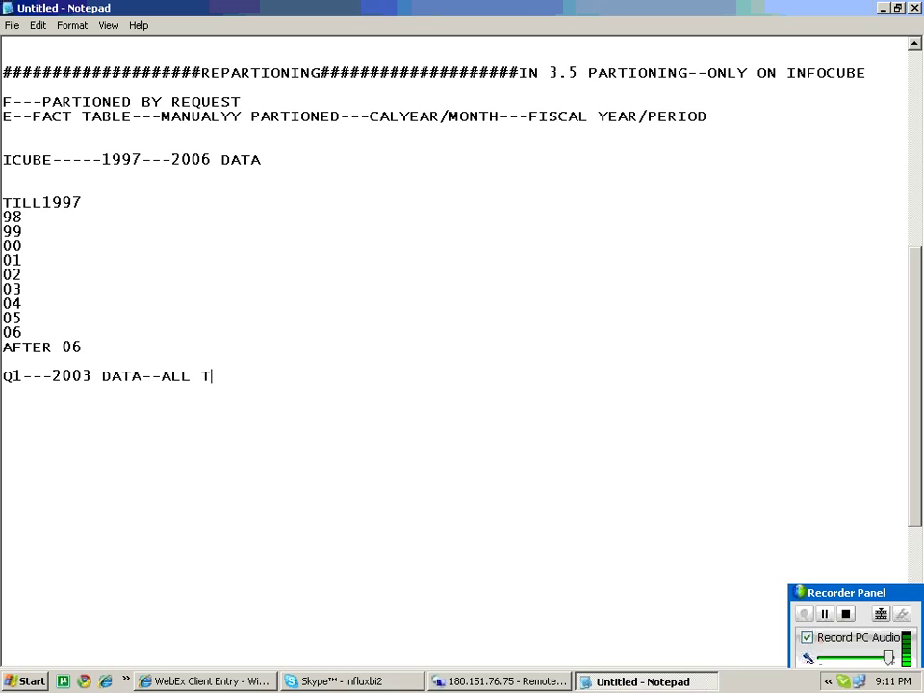
pyautogui.write('HE YEARWS')
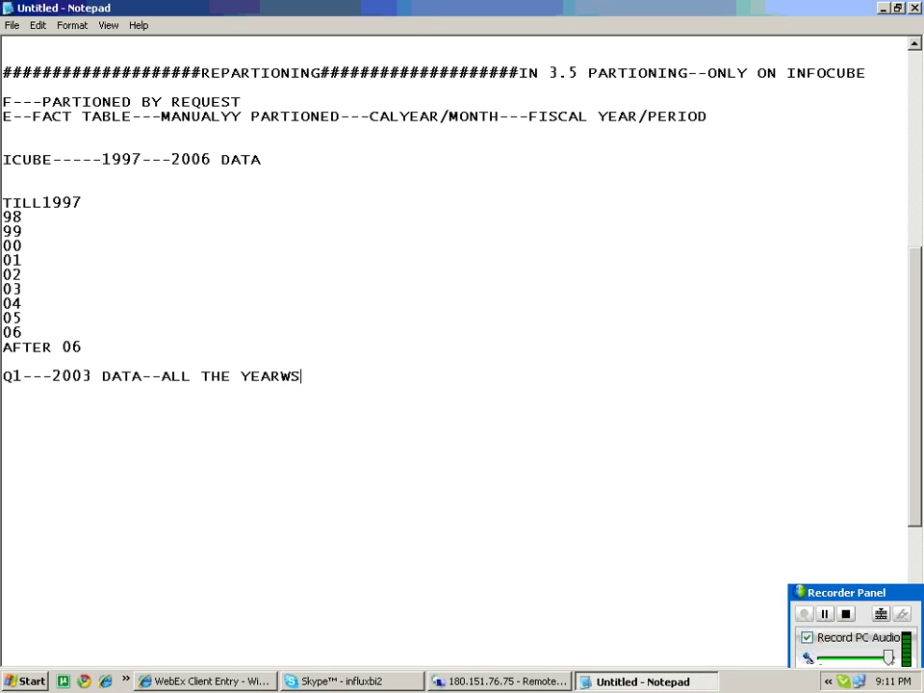
pyautogui.write(' DATA--R')
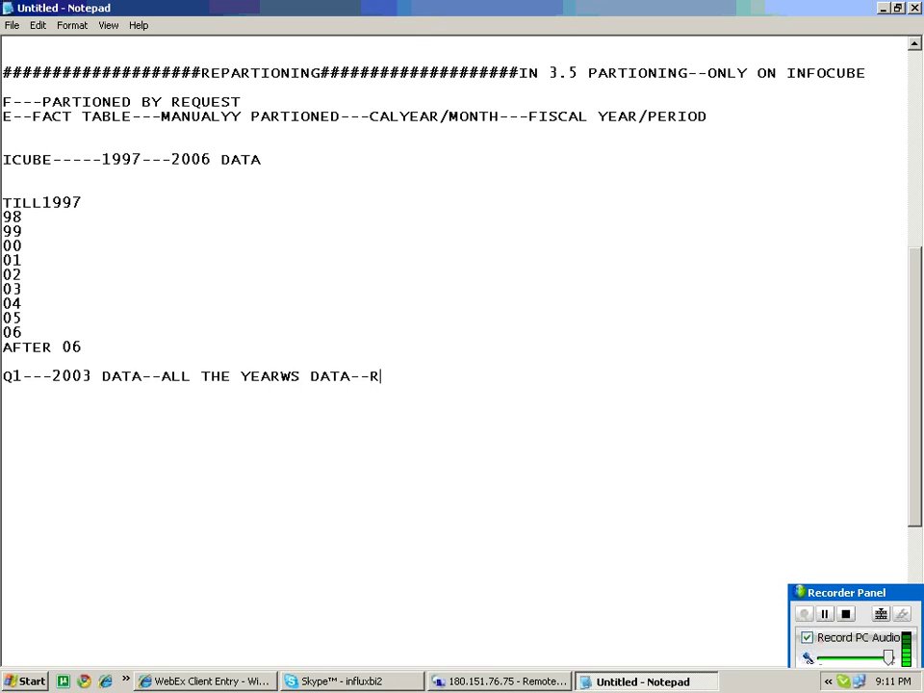
pyautogui.write('ETURN--2')
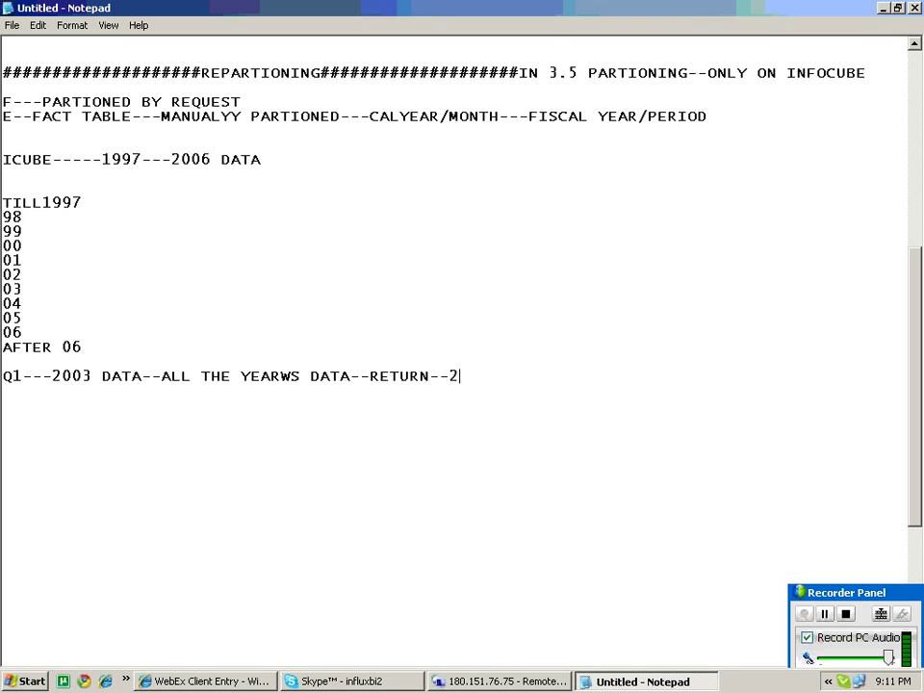
pyautogui.write('003 DATA')
pyautogui.press('Return')
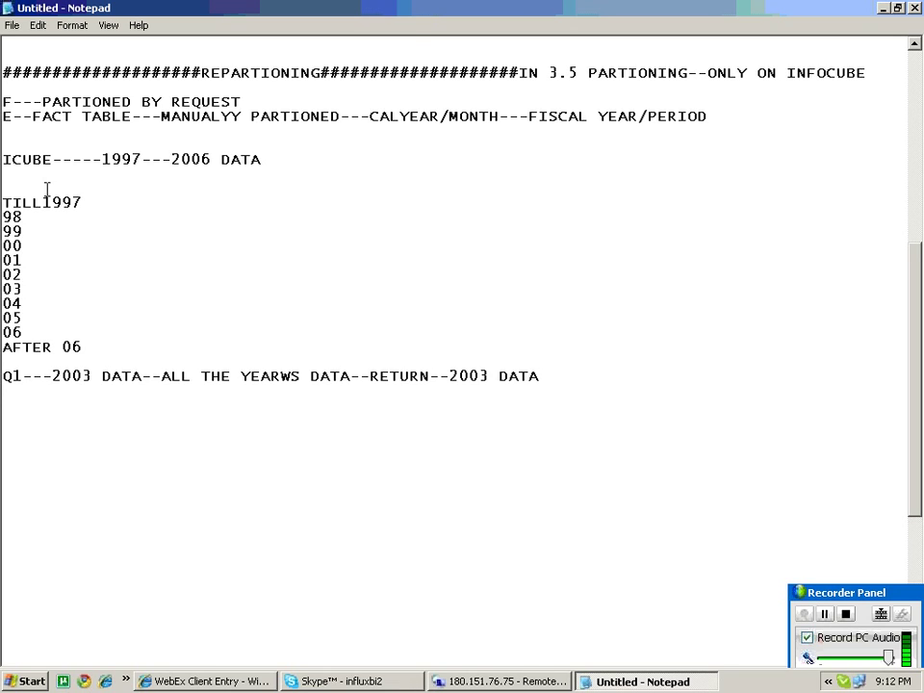
# Step: Insert the line "12 MONTHS PARTION" directly under the ICUBE data line
pyautogui.click(295, 159)
pyautogui.press('Return')
pyautogui.write('12 MON')
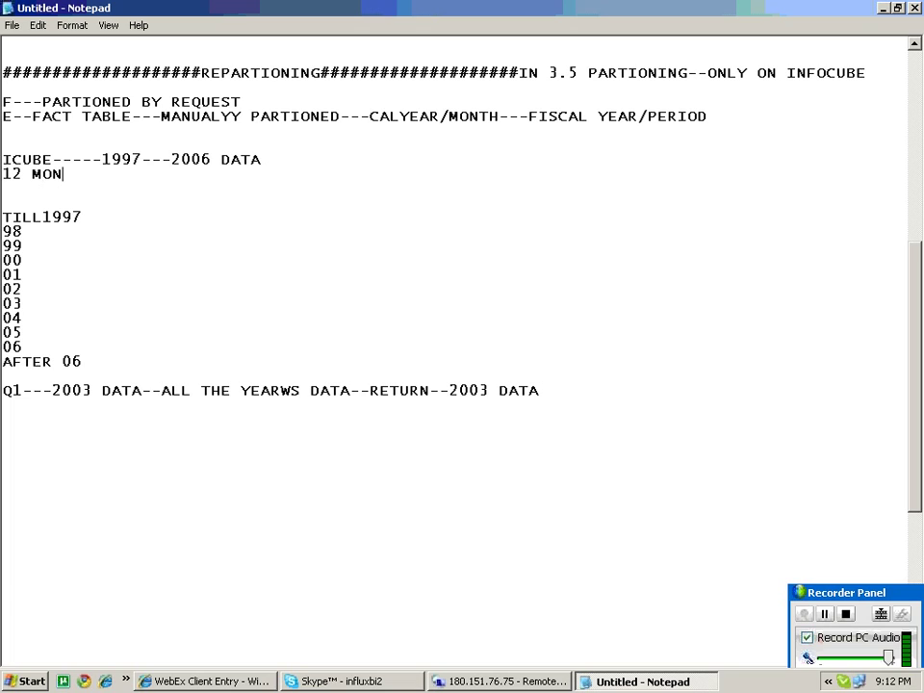
pyautogui.write('THS PARTION')
# Step: Label the first four year entries with partitions: TILL1997 as P1, 98 as P2, 99 as P3 and 00 as P4
pyautogui.click(89, 219)
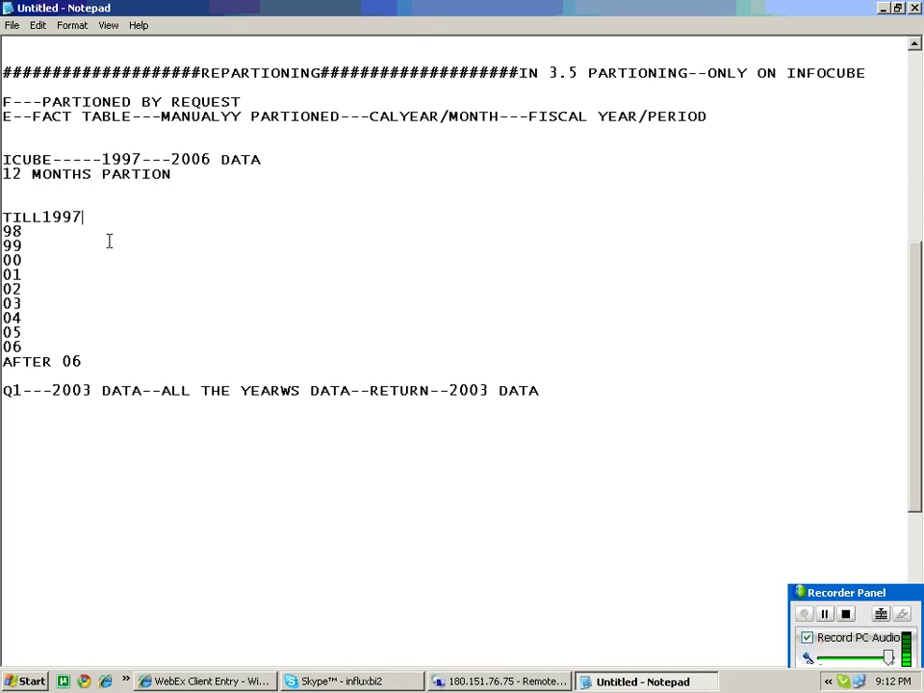
pyautogui.write('--P1')
pyautogui.click(21, 232)
pyautogui.write('--P2')
pyautogui.click(21, 246)
pyautogui.write('---P3')
pyautogui.click(21, 261)
pyautogui.write('---P4')
# Step: Label year entries 01, 02, 03 and 04 as P5, P6, P7 and P8, and start a P label after 06
pyautogui.click(45, 275)
pyautogui.click(51, 347)
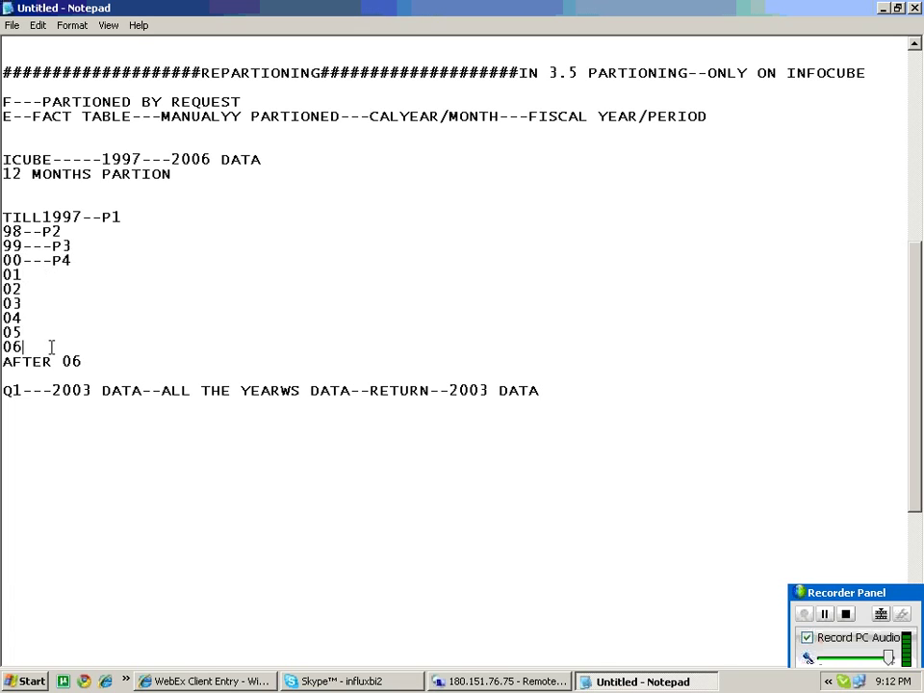
pyautogui.write('---P')
pyautogui.click(48, 275)
pyautogui.write('--P5')
pyautogui.click(22, 289)
pyautogui.write('-P6')
pyautogui.click(21, 303)
pyautogui.write('---P7')
pyautogui.click(21, 318)
pyautogui.write('--P8')
# Step: Label the remaining entries with partitions: 05 as P9, 06 as P10 and AFTER 06 as P11
pyautogui.click(22, 332)
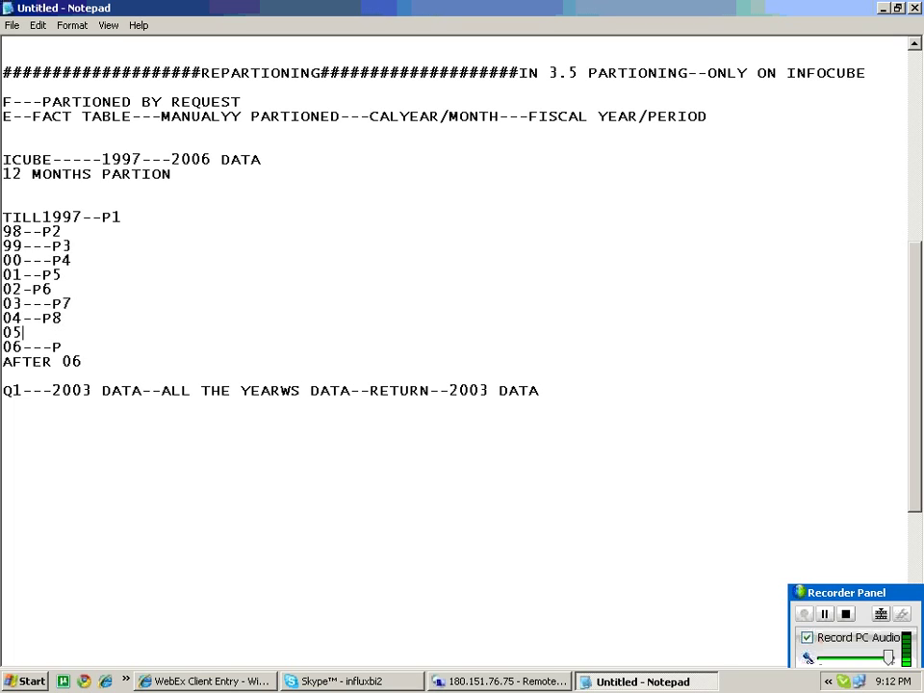
pyautogui.write('---P9')
pyautogui.click(66, 348)
pyautogui.write('10')
pyautogui.click(100, 364)
pyautogui.write('---P11')
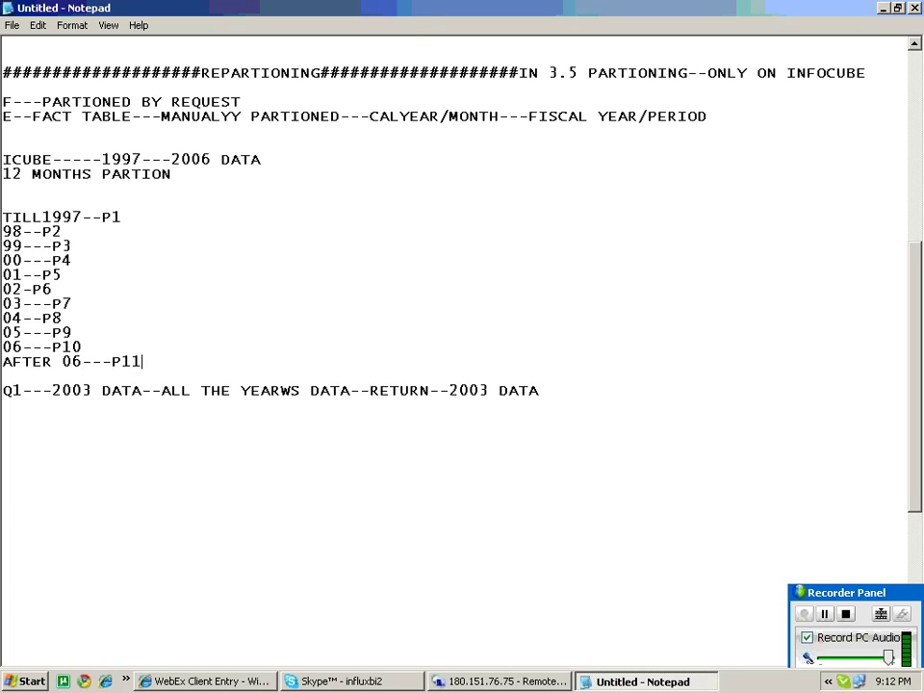
pyautogui.moveTo(83, 363); pyautogui.dragTo(6, 374)
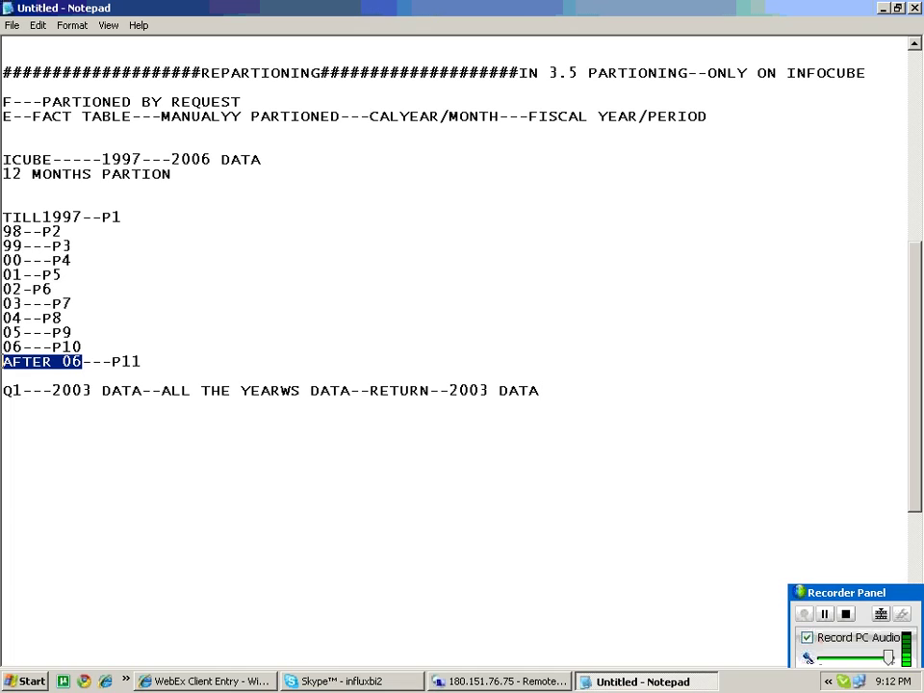
pyautogui.click(190, 361)
pyautogui.moveTo(190, 361); pyautogui.dragTo(4, 363)
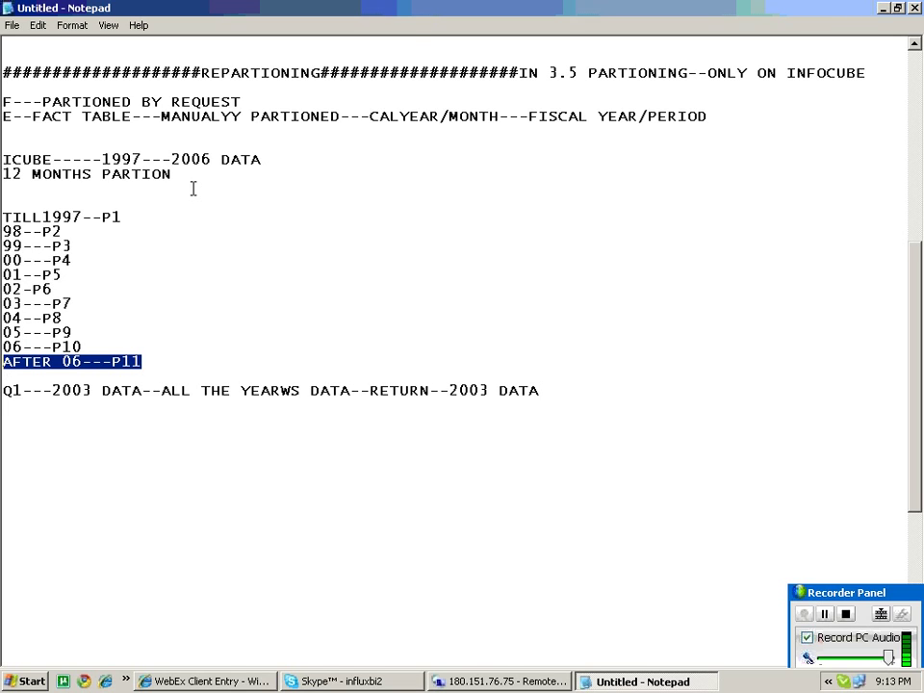
pyautogui.moveTo(193, 188); pyautogui.dragTo(3, 160)
pyautogui.moveTo(72, 304); pyautogui.dragTo(3, 289)
pyautogui.moveTo(72, 304); pyautogui.dragTo(3, 304)
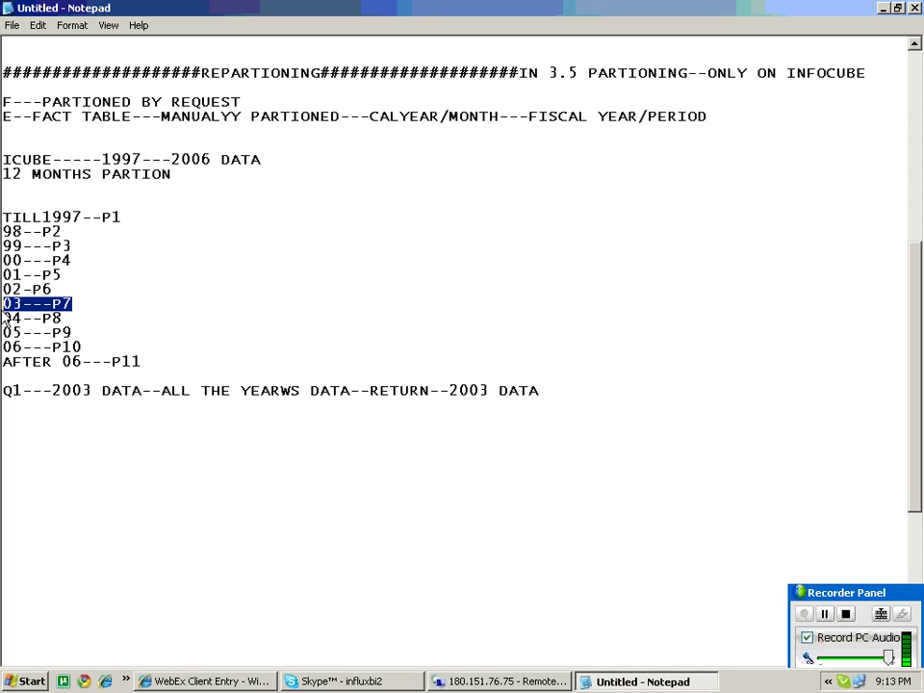
# Step: Below the Q1 query example, add the line "PARTION REDUCES DB READ TIME"
pyautogui.click(552, 393)
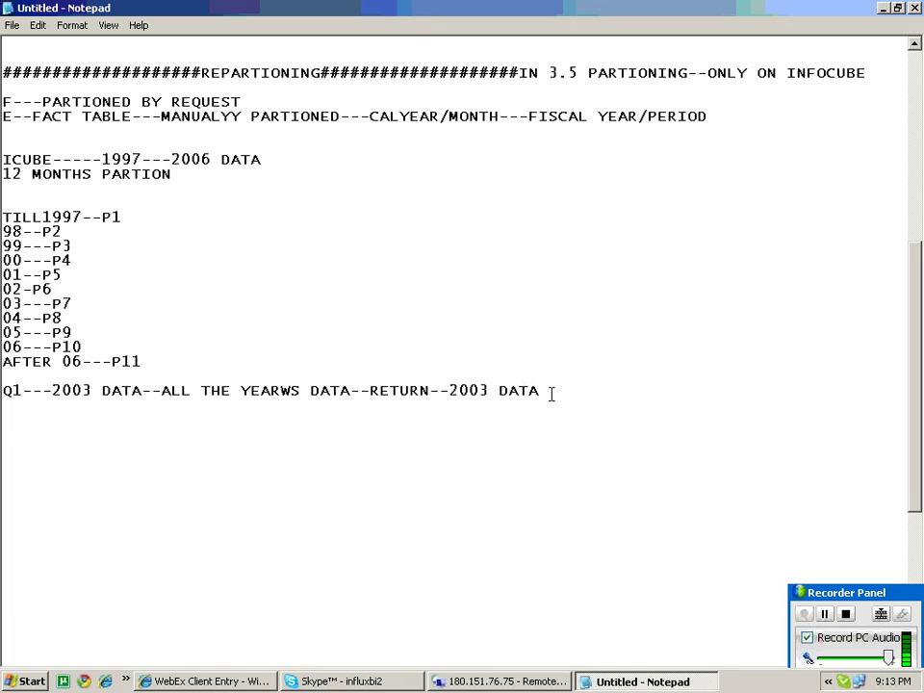
pyautogui.press('Return')
pyautogui.press('Return')
pyautogui.write('PARTI')
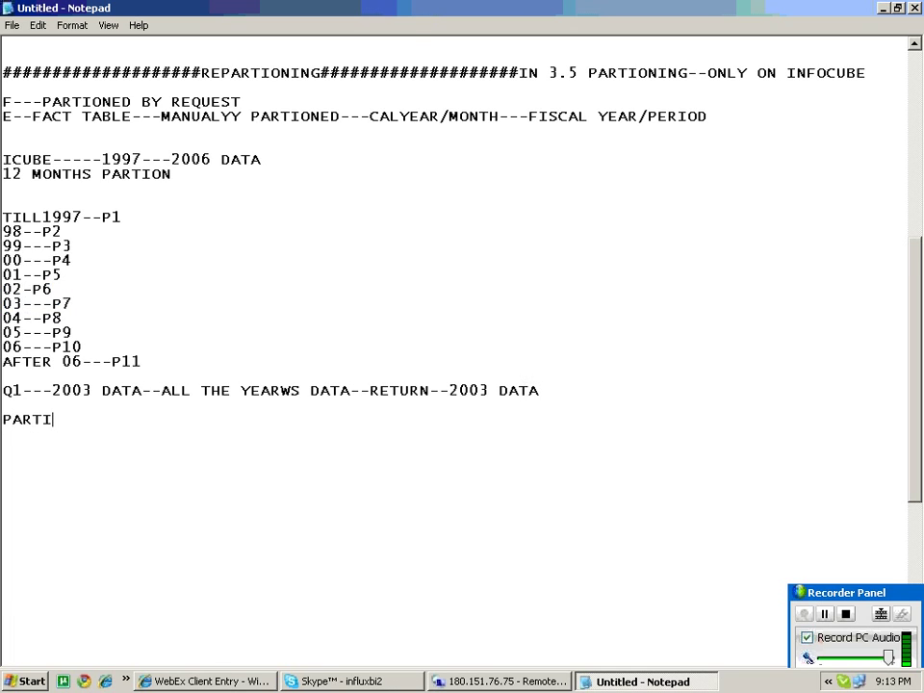
pyautogui.write('ON REDUCE DB')
pyautogui.press('BackSpace')
pyautogui.press('BackSpace')
pyautogui.write('DB REA')
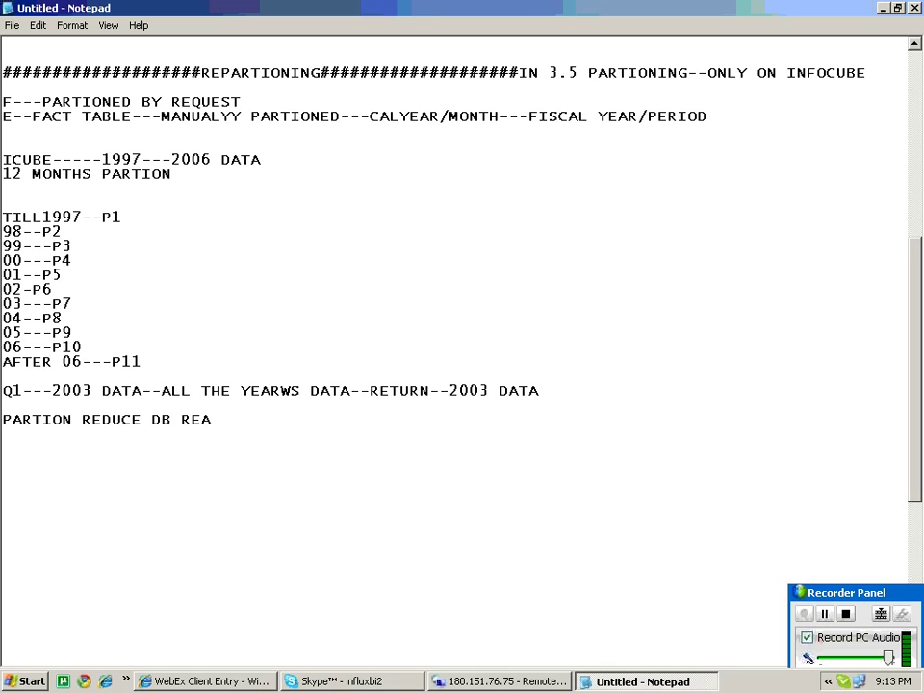
pyautogui.write('D TIME')
pyautogui.click(146, 420)
pyautogui.write('S')
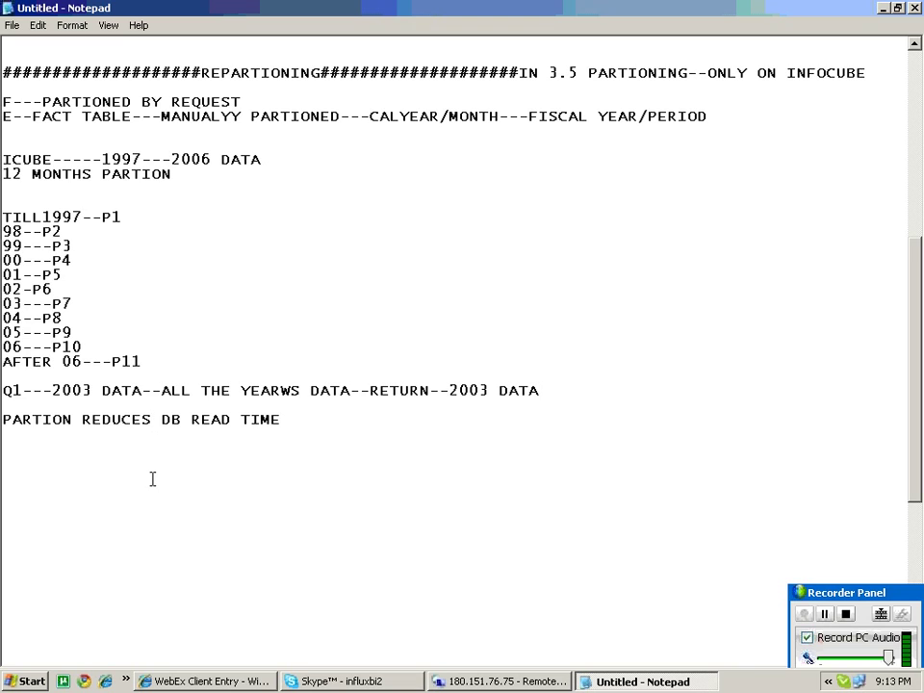
# Step: Review the later year partitions through AFTER 06, the Q1 query example and the DB read time note
pyautogui.moveTo(541, 391); pyautogui.dragTo(5, 319)
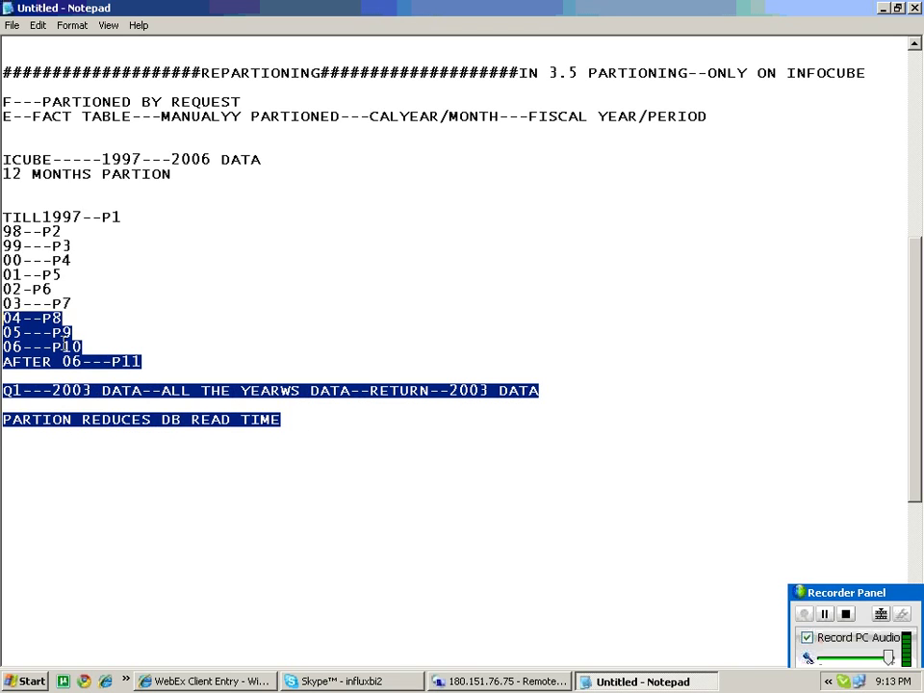
pyautogui.click(206, 433)
pyautogui.moveTo(271, 471); pyautogui.dragTo(73, 362)
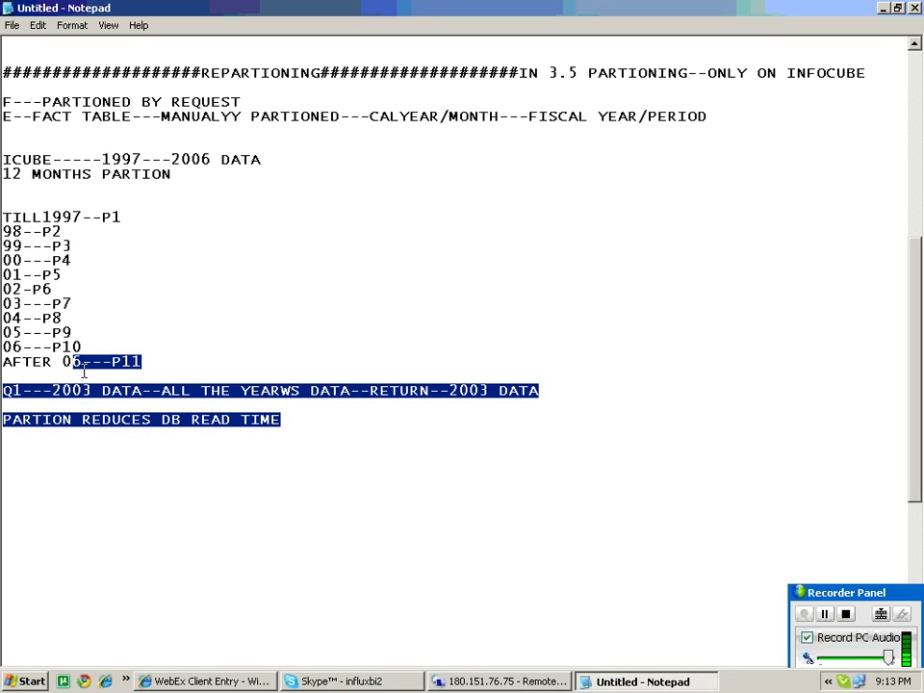
pyautogui.keyDown('shift'); pyautogui.click(50, 354); pyautogui.keyUp('shift')
pyautogui.click(258, 272)
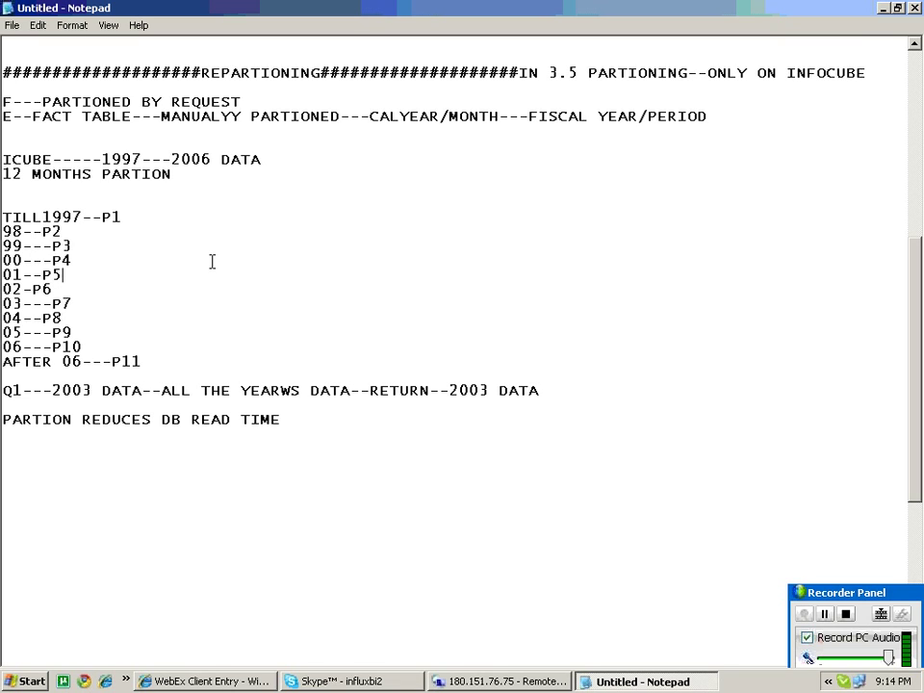
pyautogui.moveTo(316, 429); pyautogui.dragTo(45, 405)
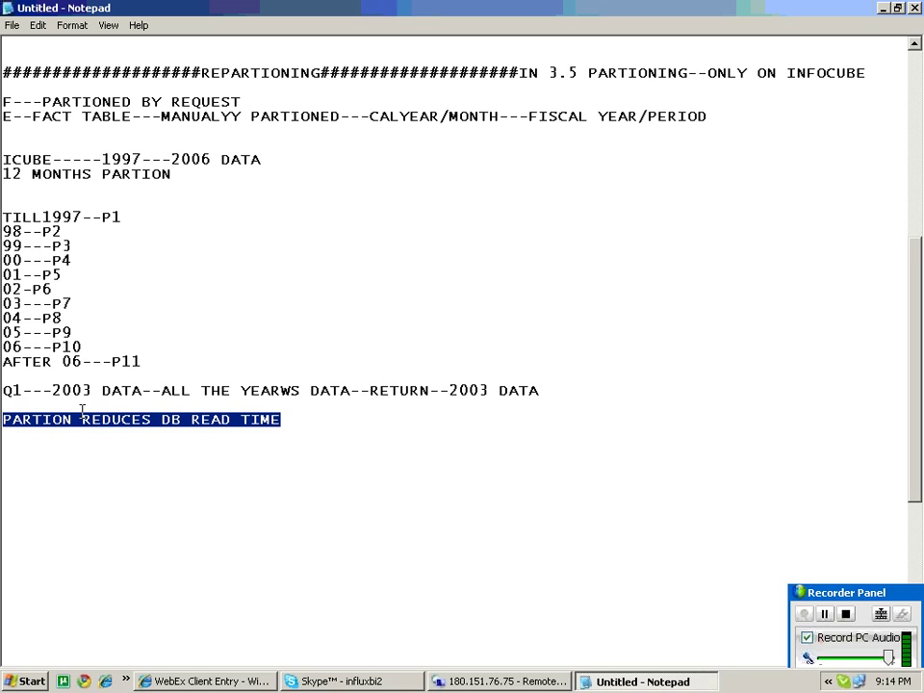
pyautogui.moveTo(142, 361); pyautogui.dragTo(3, 362)
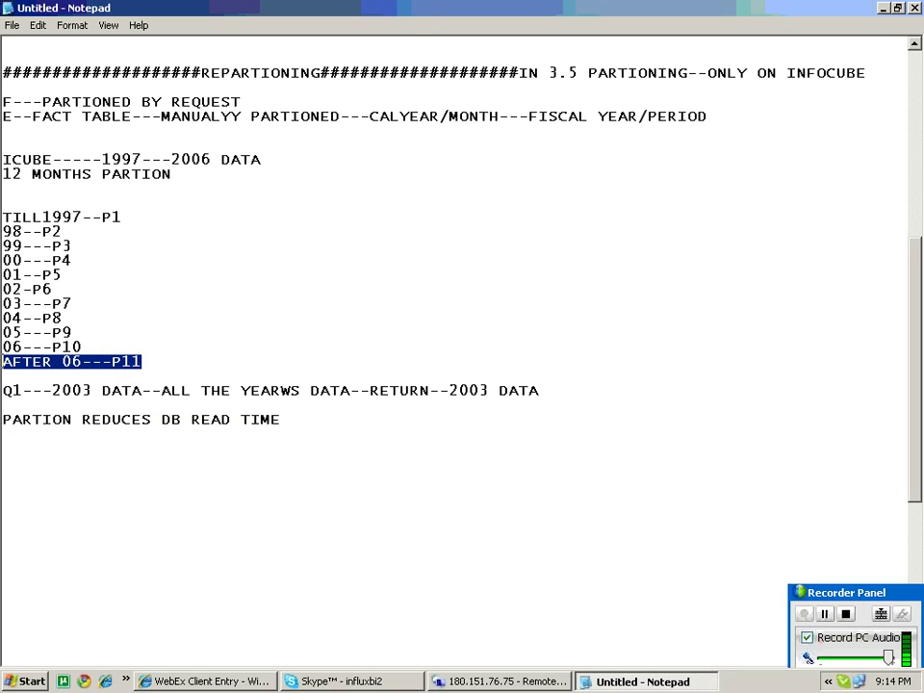
pyautogui.moveTo(3, 364)
pyautogui.mouseDown()
pyautogui.moveTo(121, 348)
pyautogui.moveTo(3, 349)
pyautogui.moveTo(4, 366)
pyautogui.mouseUp()
pyautogui.click(3, 373)
pyautogui.moveTo(162, 366); pyautogui.dragTo(3, 363)
pyautogui.moveTo(128, 377); pyautogui.dragTo(3, 369)
# Step: Compare the earliest partitions, TILL1997 to 00, with the last ones, 06 and AFTER 06
pyautogui.click(117, 250)
pyautogui.moveTo(116, 250); pyautogui.dragTo(4, 222)
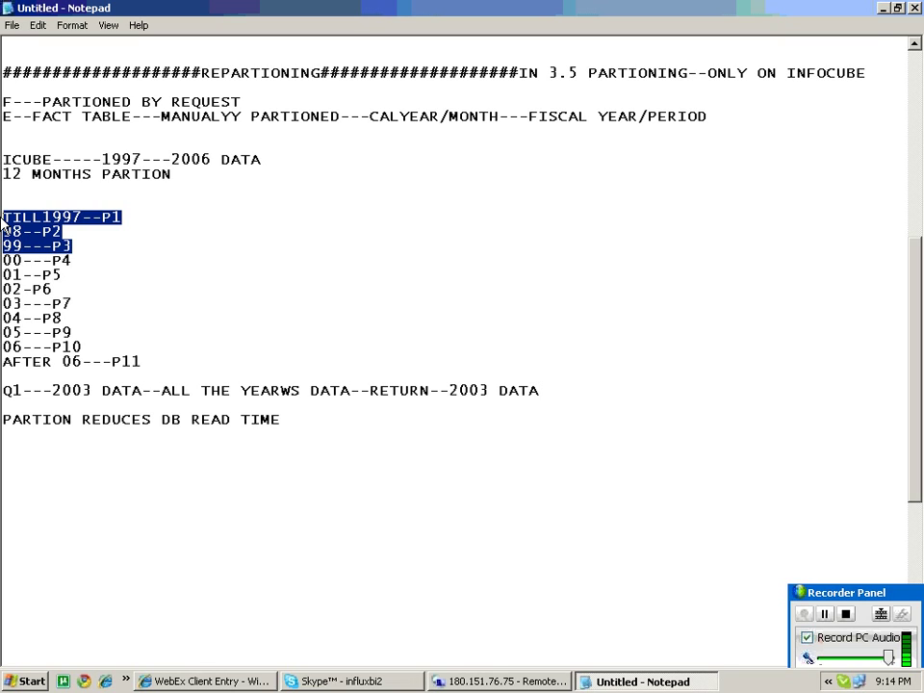
pyautogui.moveTo(75, 261); pyautogui.dragTo(2, 204)
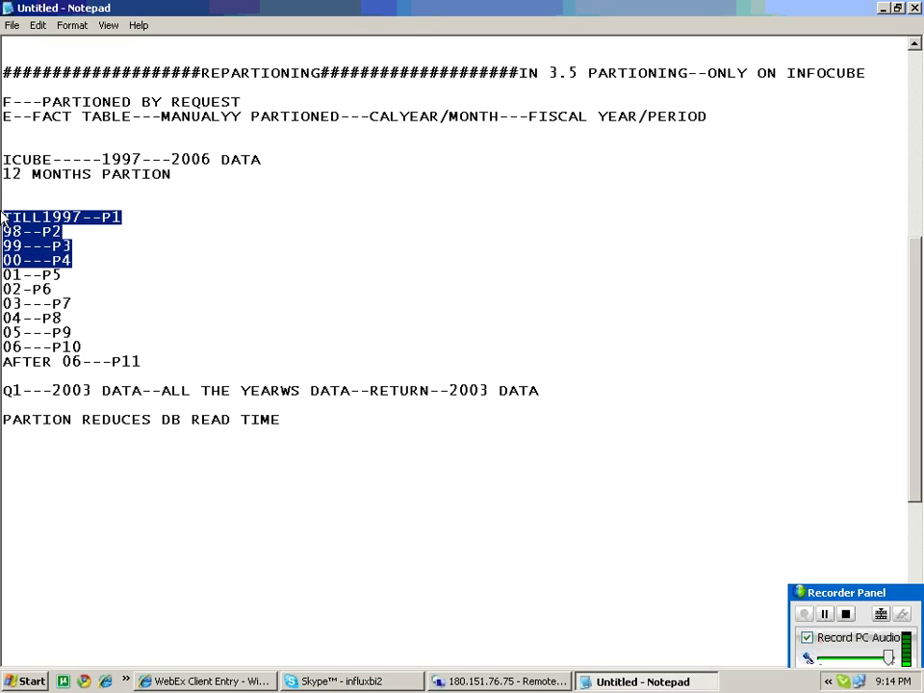
pyautogui.moveTo(128, 260); pyautogui.dragTo(3, 217)
pyautogui.moveTo(141, 362); pyautogui.dragTo(21, 349)
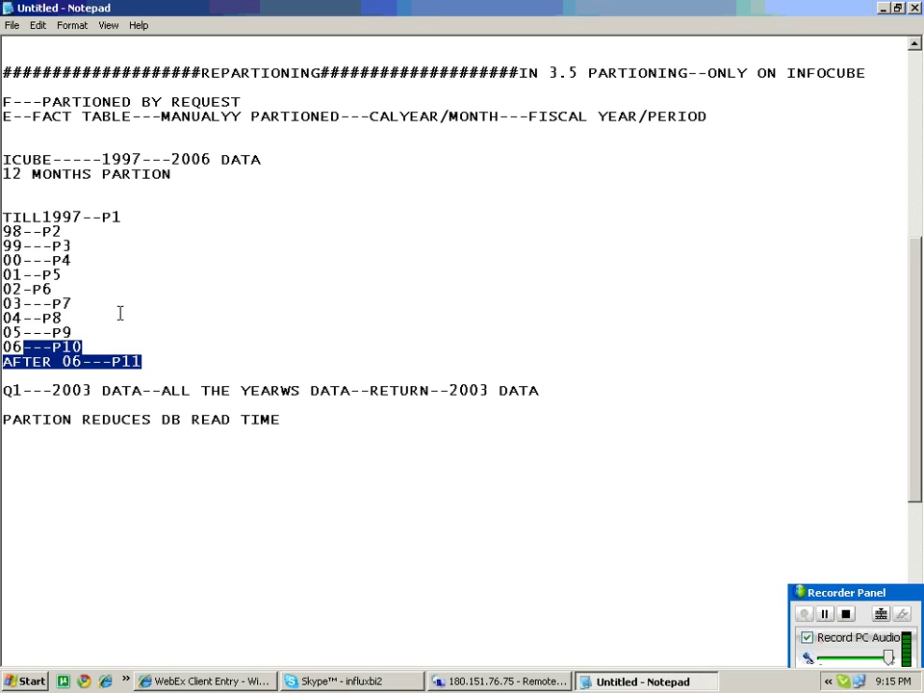
pyautogui.doubleClick(58, 247)
pyautogui.rightClick(57, 246)
pyautogui.click(154, 243)
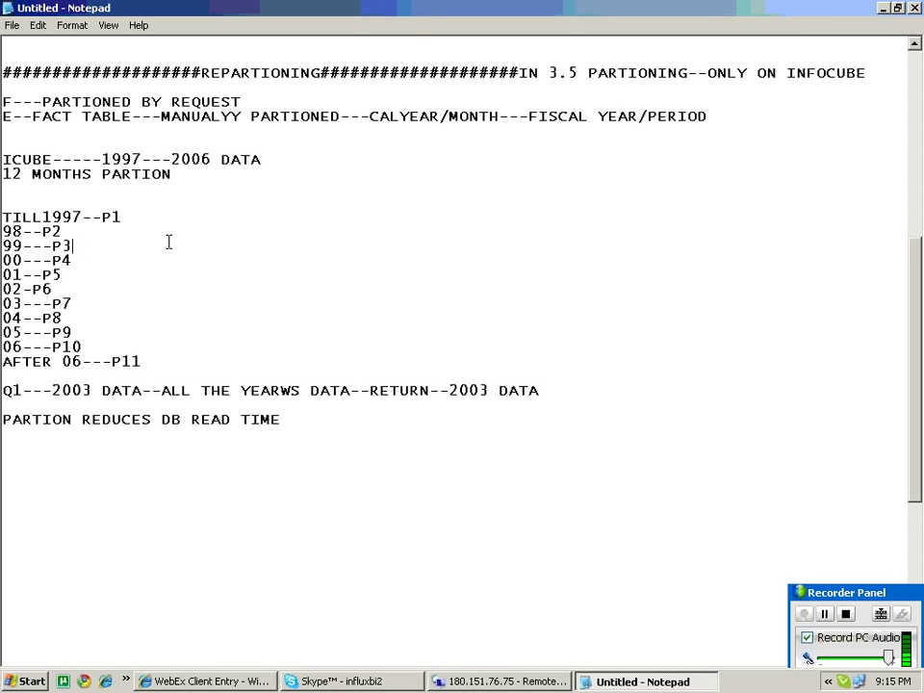
pyautogui.moveTo(153, 242); pyautogui.dragTo(7, 204)
pyautogui.moveTo(173, 373); pyautogui.dragTo(4, 347)
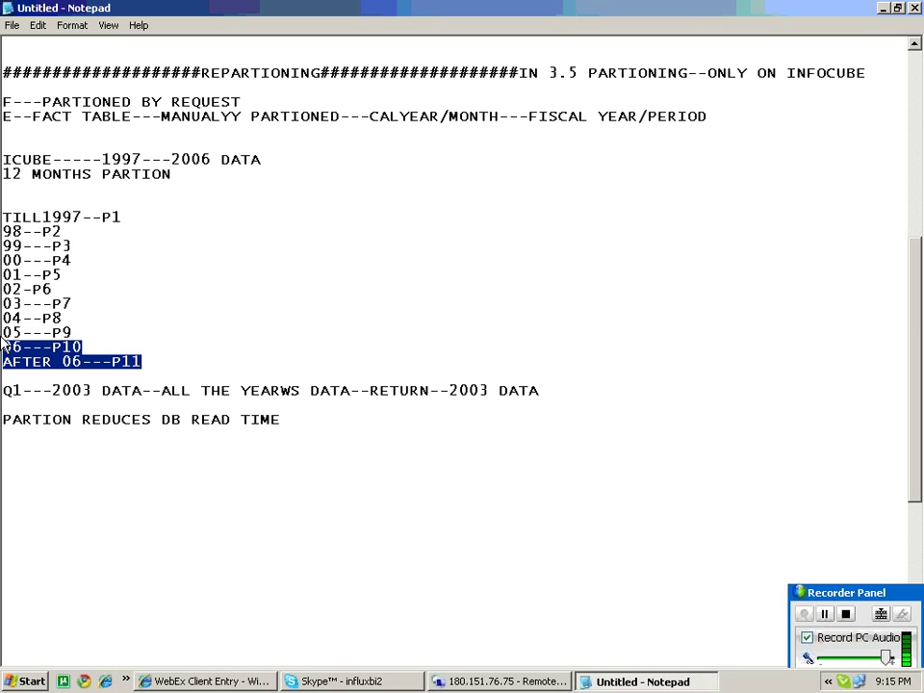
# Step: Below the DB read time note, add a "PRECAUTIONS" heading with a line starting "STOP THE" under it
pyautogui.click(146, 468)
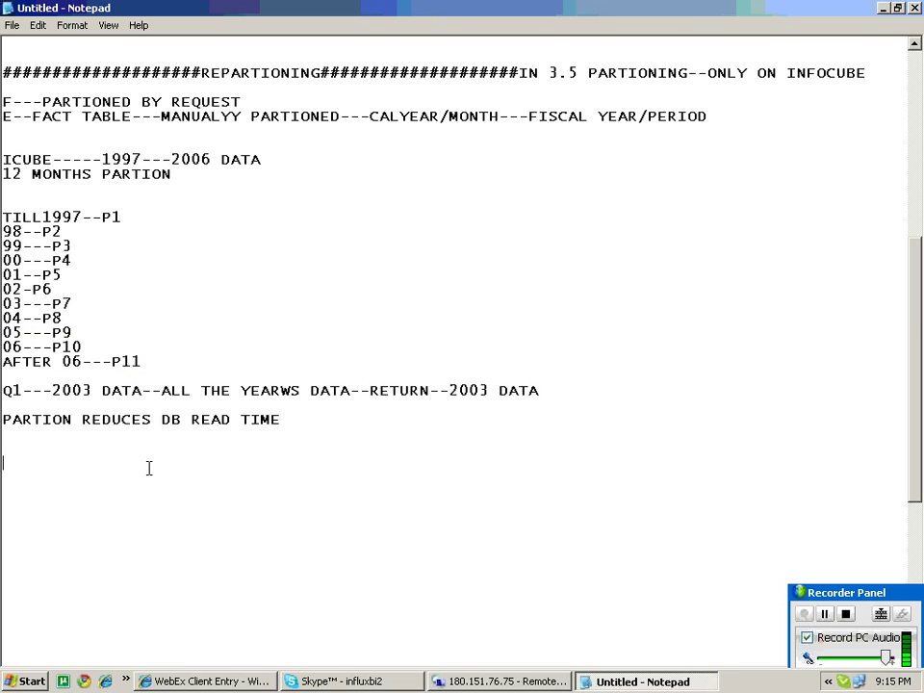
pyautogui.write('STOP THE')
pyautogui.click(3, 433)
pyautogui.press('Return')
pyautogui.press('Return')
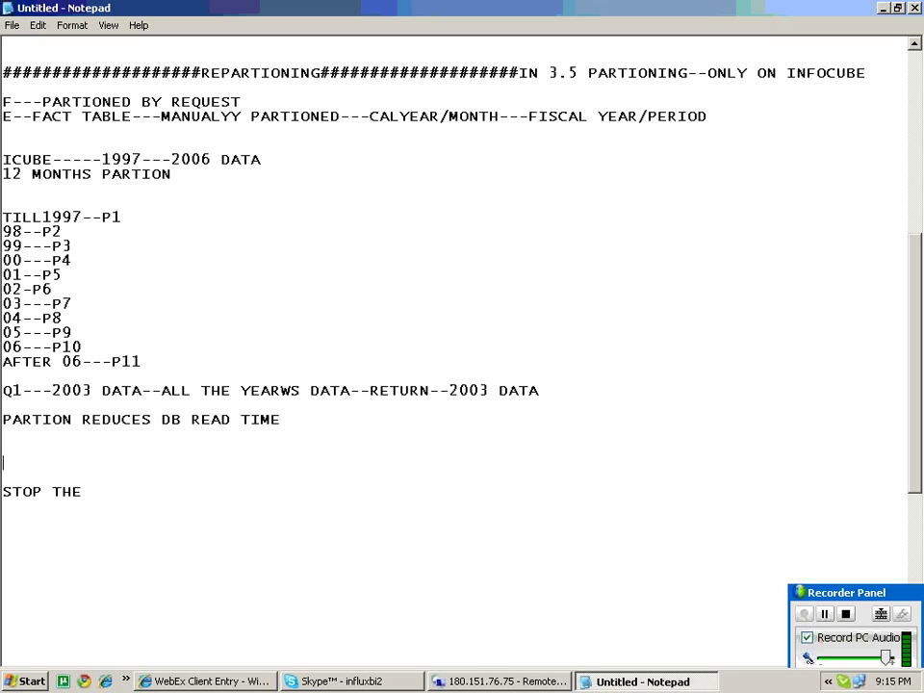
pyautogui.write('PRECAUTIONS')
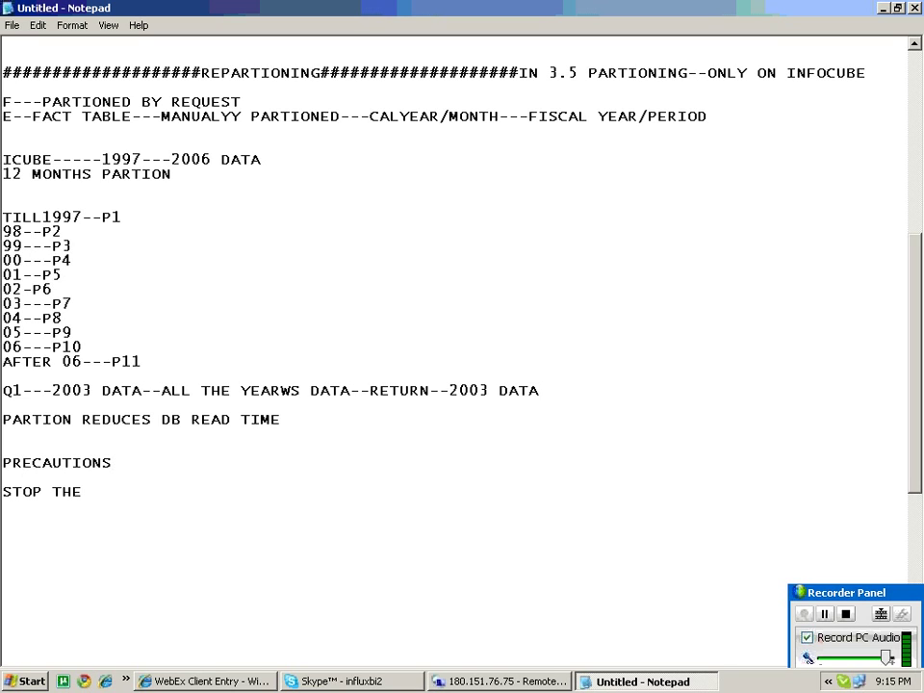
# Step: Complete the first precaution as "1.STOP THE PROCESS CHAINS RUNNING ON THAT INFO CUBE"
pyautogui.click(93, 491)
pyautogui.write('PROCESS CHAINS R')
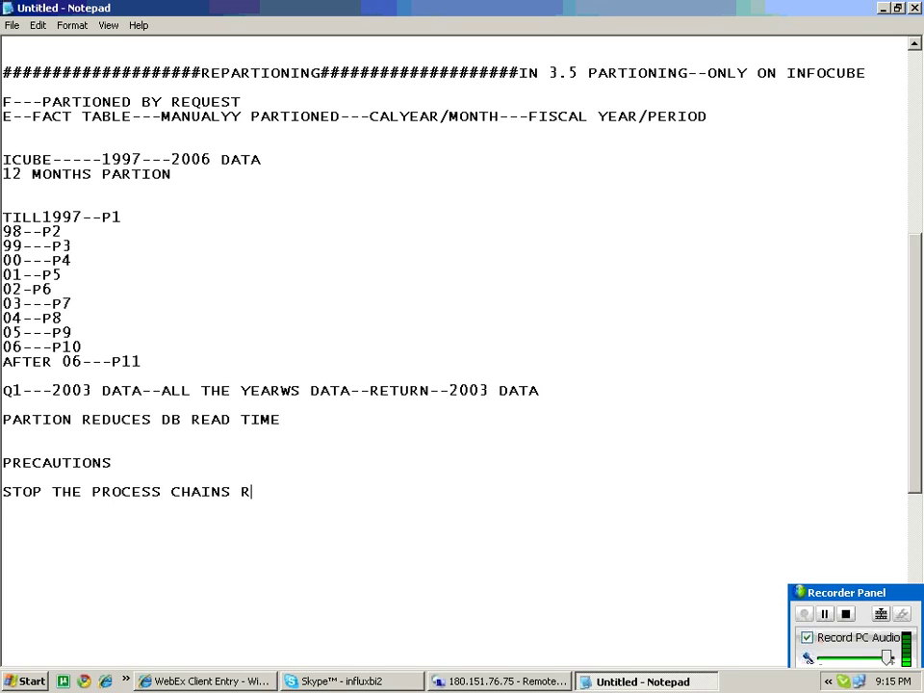
pyautogui.write('UNNING ON T')
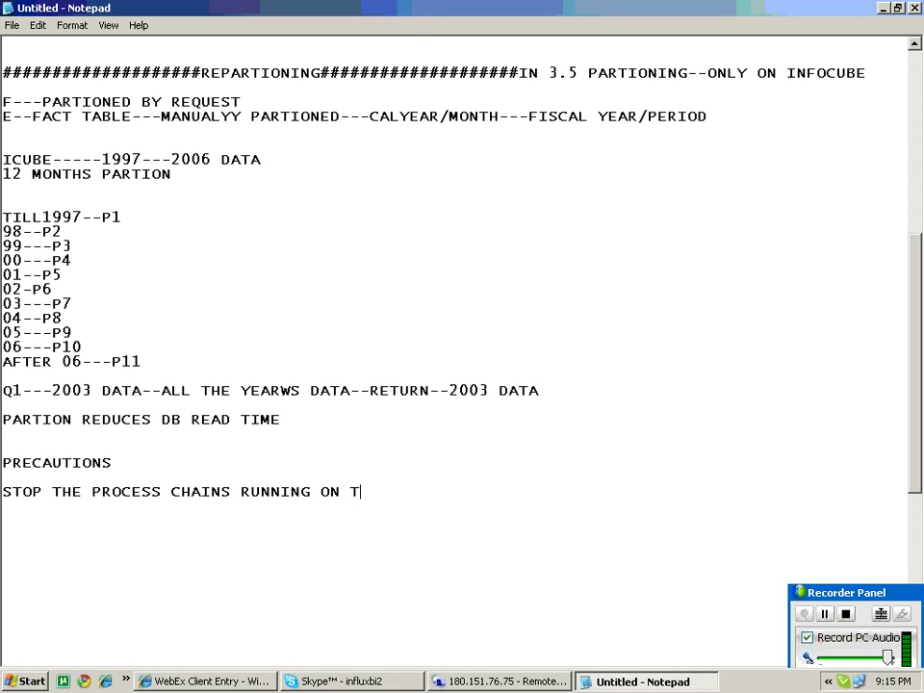
pyautogui.write('HAT INFO CUBE')
pyautogui.press('Return')
pyautogui.click(3, 491)
pyautogui.write('1.')
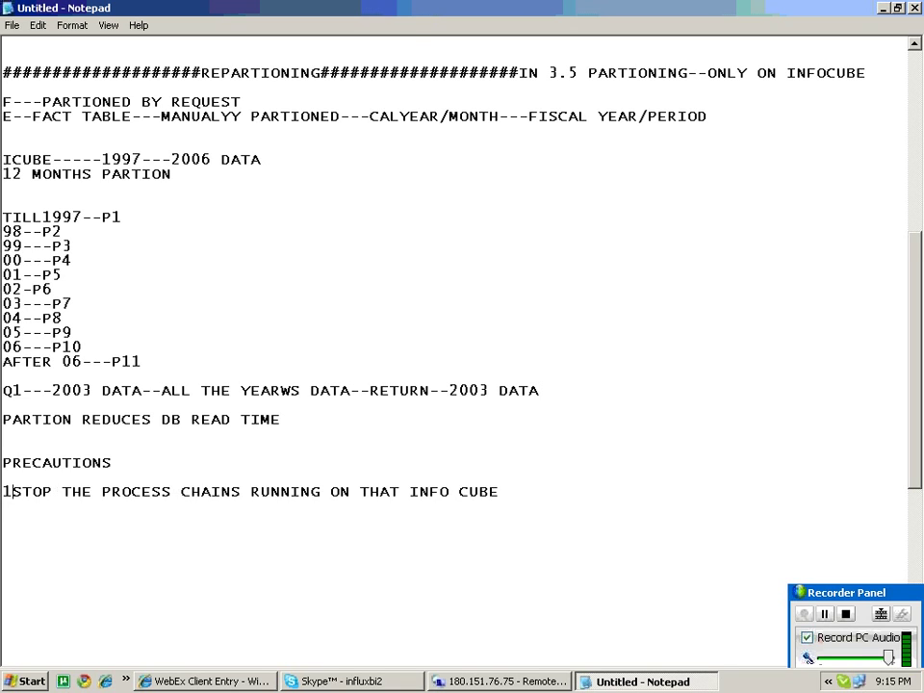
# Step: Add the precautions "2.BACK UP THE DB" and "3.CHK THE TRANSFORMATIONAND AGGREGATES----ICUBE"
pyautogui.click(3, 506)
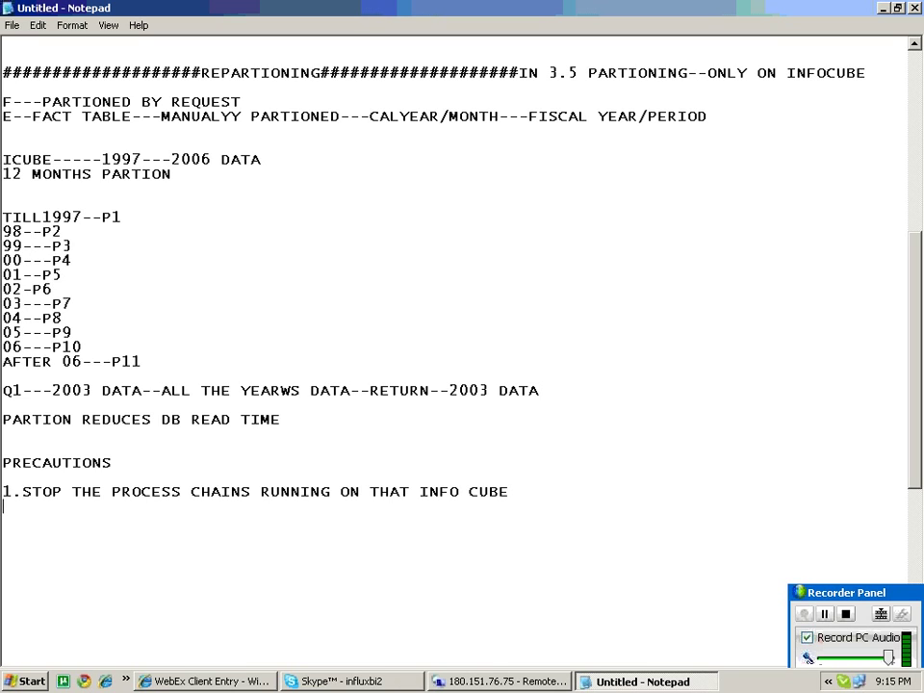
pyautogui.write('2.BACK UP THE DB')
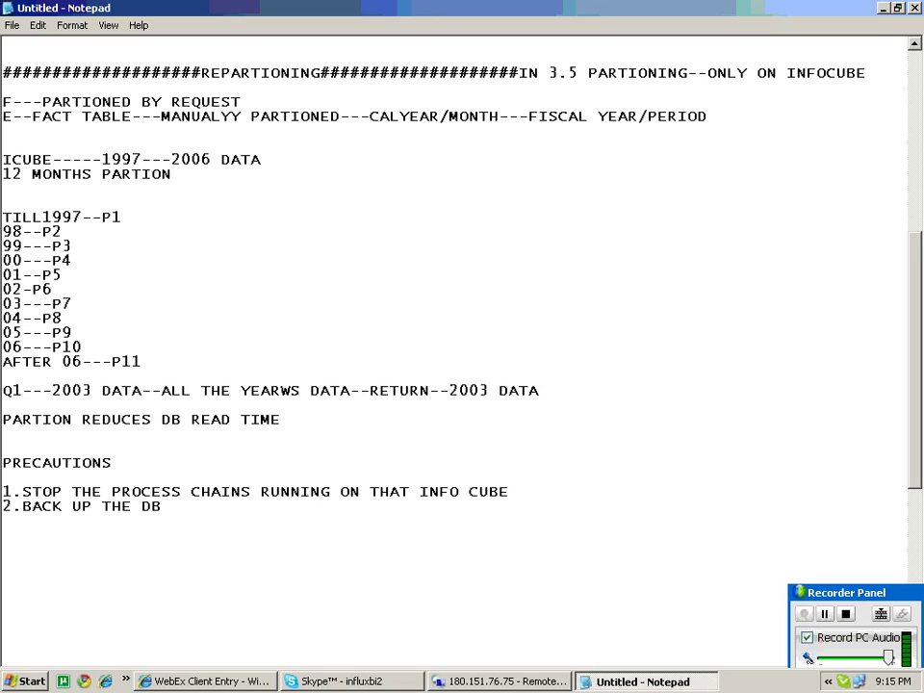
pyautogui.press('Return')
pyautogui.write('3.CHK THE ')
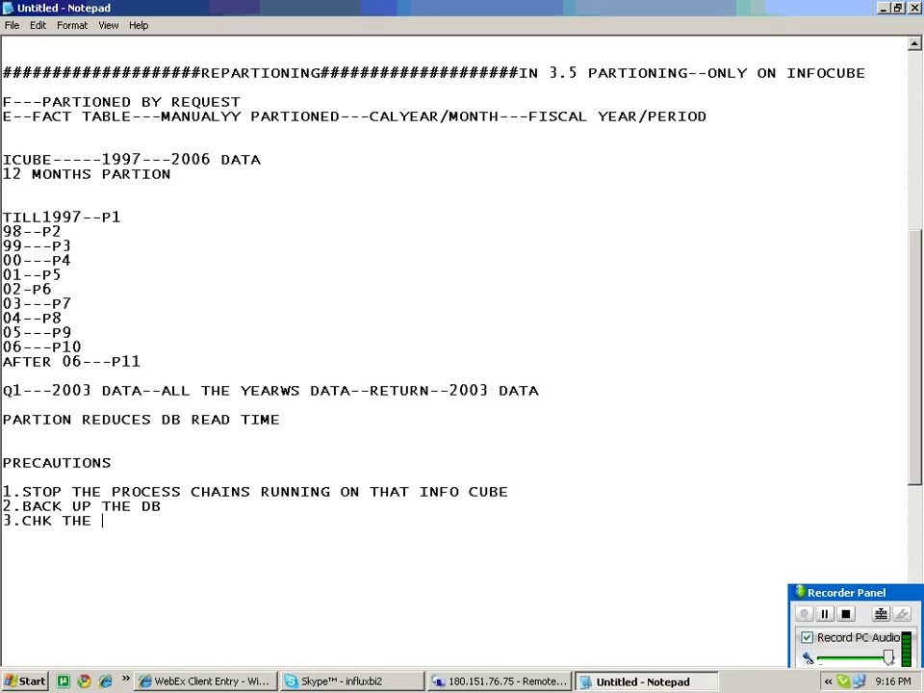
pyautogui.write('TRANSFORMATIONAND A')
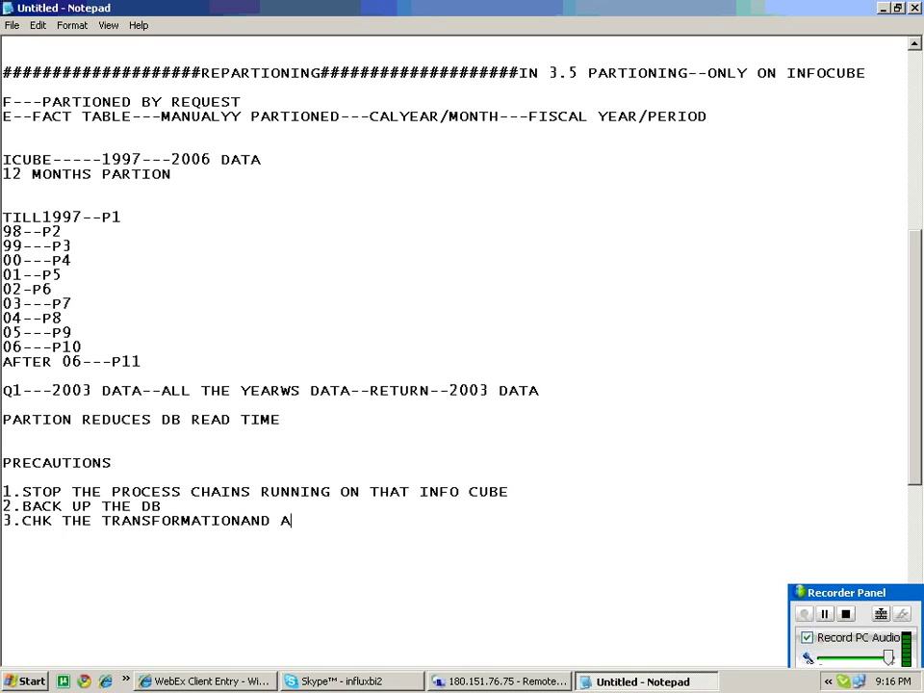
pyautogui.write('GGREGATES----I')
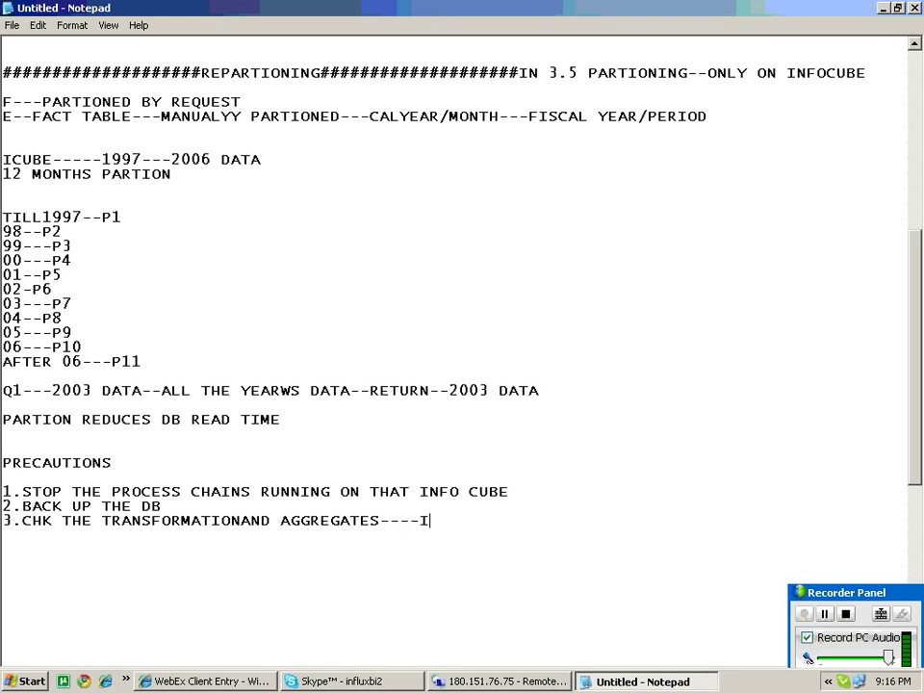
pyautogui.write('CUBE')
pyautogui.scroll(2, 233, 252)
pyautogui.scroll(-3, 233, 252)
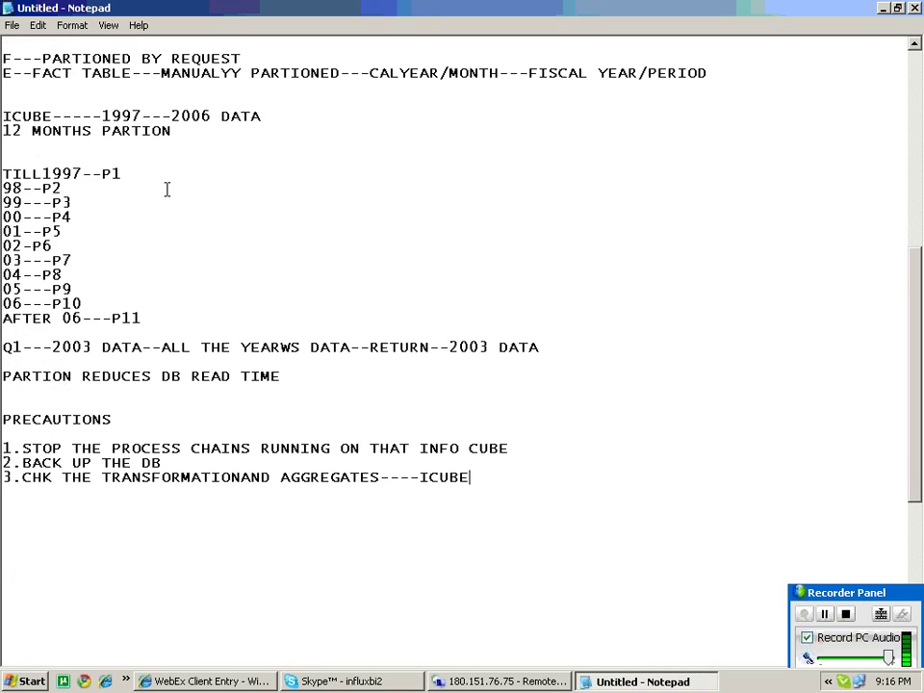
# Step: Save the notes as bI_7_2 in the trainees' folder that holds bI_7_1.txt, and close the document
pyautogui.click(12, 26)
pyautogui.click(58, 74)
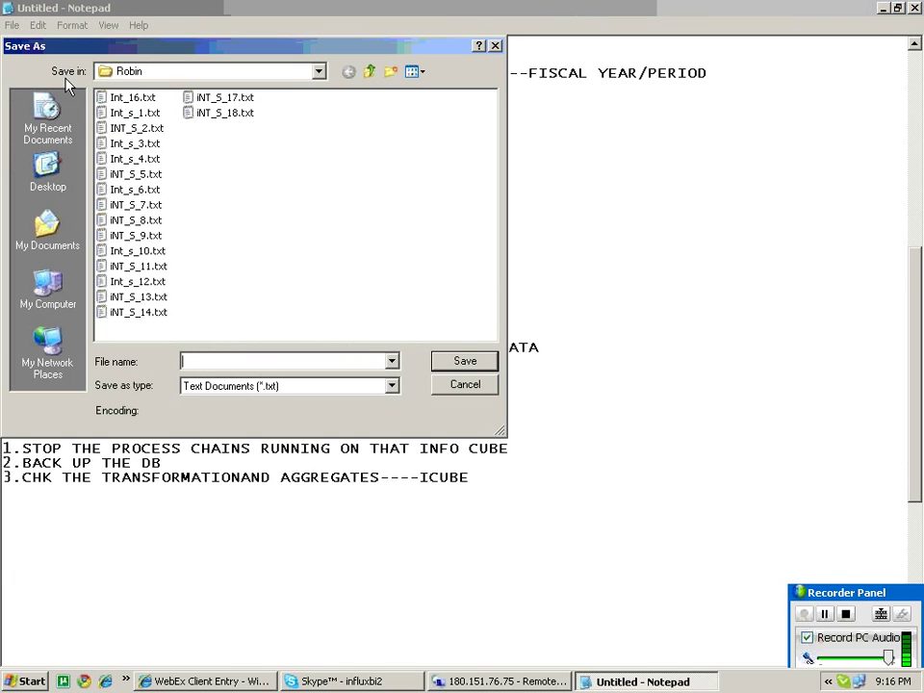
pyautogui.click(370, 74)
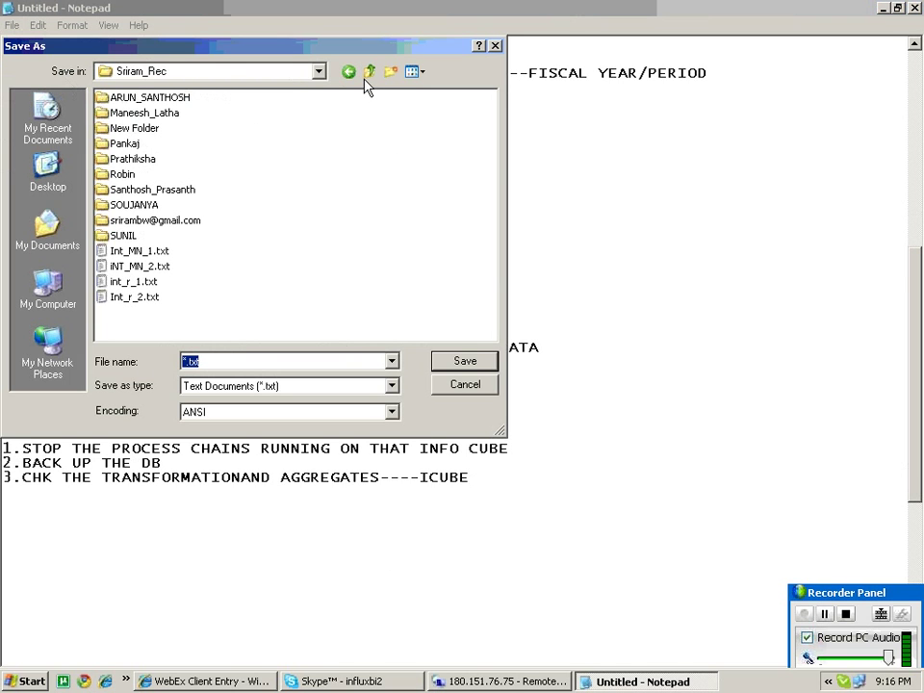
pyautogui.click(162, 100)
pyautogui.doubleClick(164, 100)
pyautogui.click(237, 361)
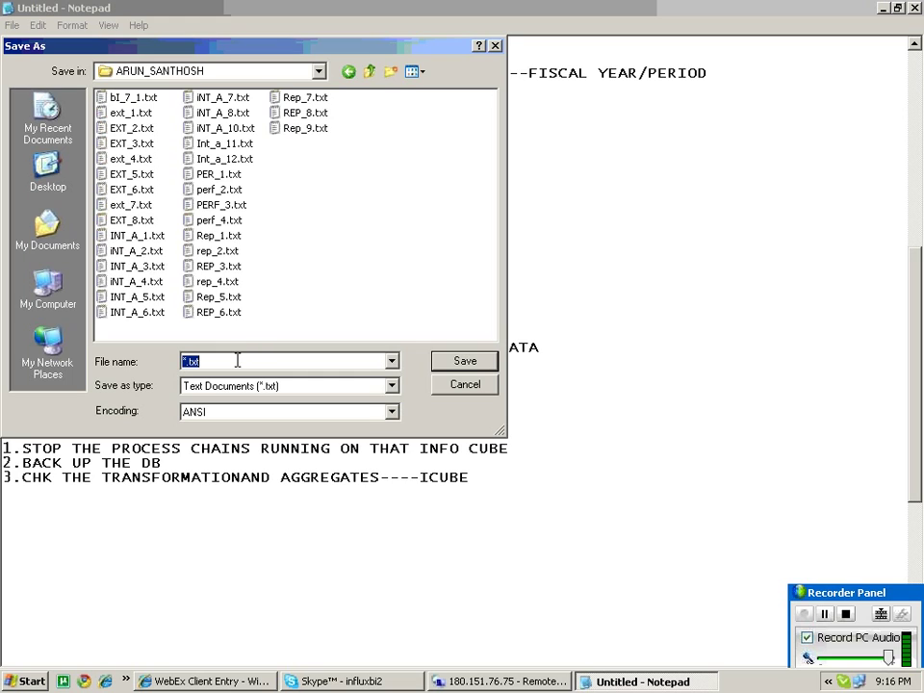
pyautogui.write('bI')
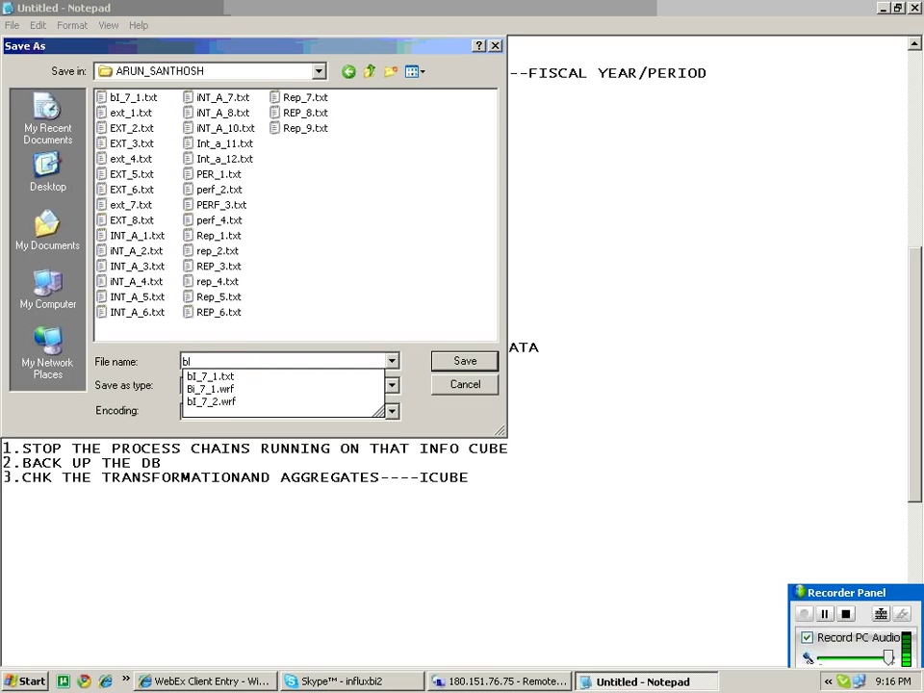
pyautogui.write('_7_3')
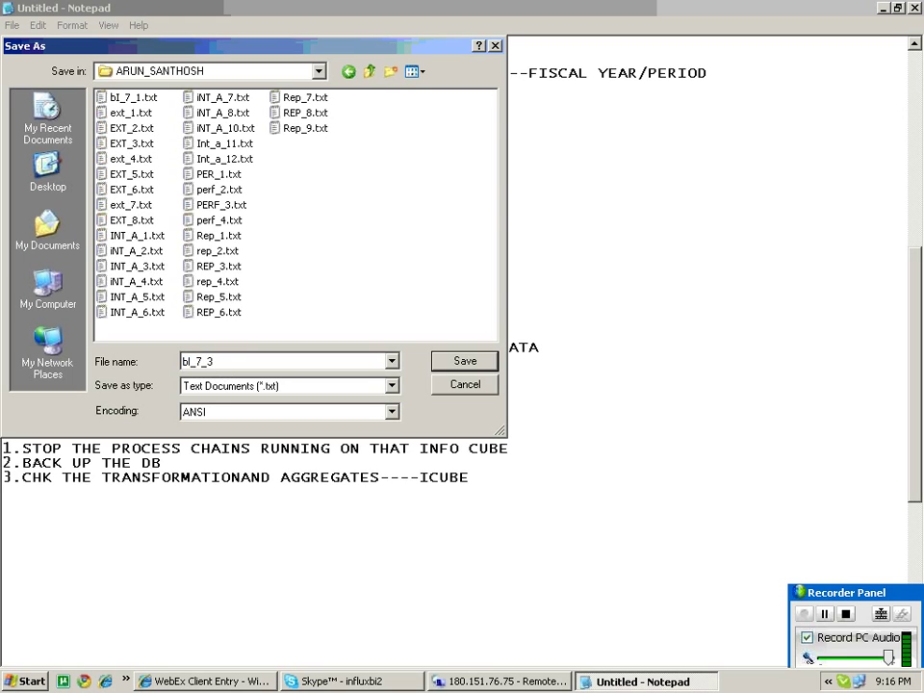
pyautogui.press('BackSpace')
pyautogui.write('2')
pyautogui.press('Return')
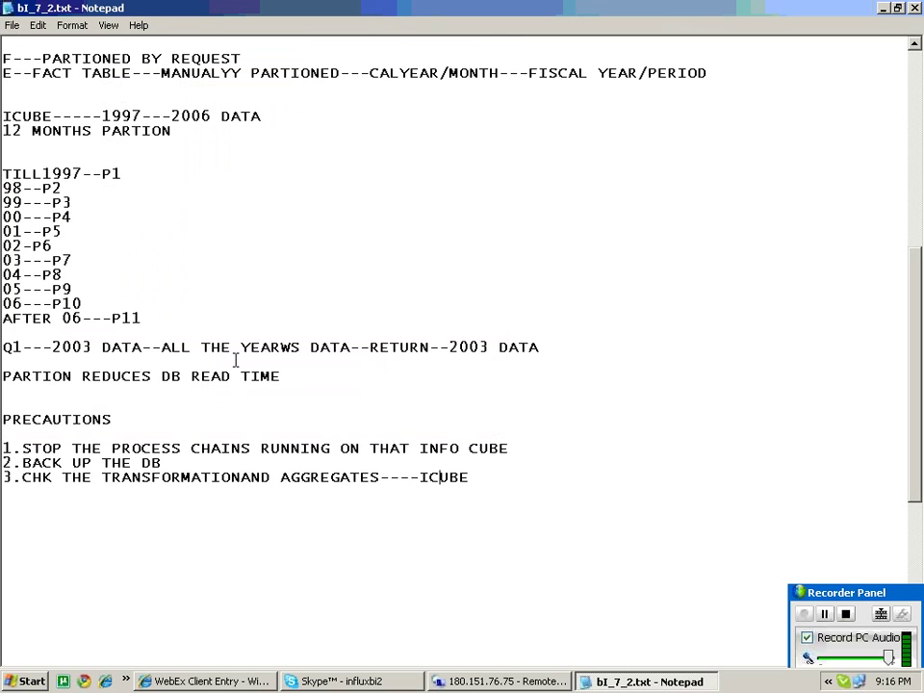
pyautogui.hotkey('alt', 'F4')
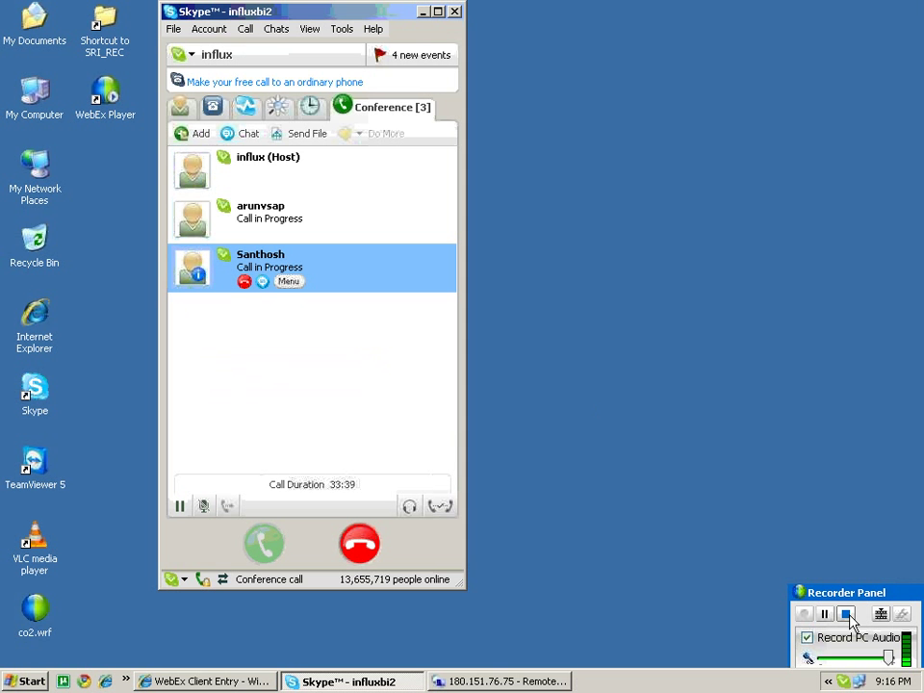